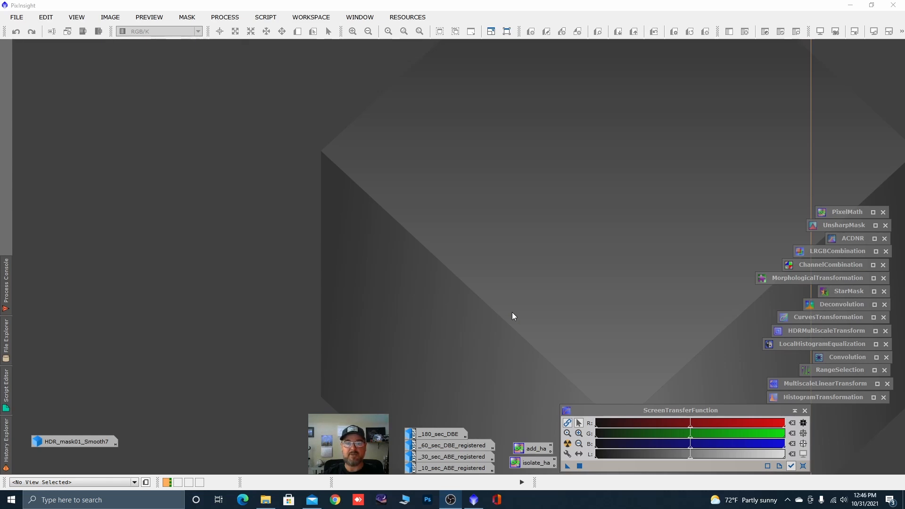
Step: Open the _180_sec_DBE image and apply an automatic screen stretch to inspect the nebula and its core
double_click(429, 433)
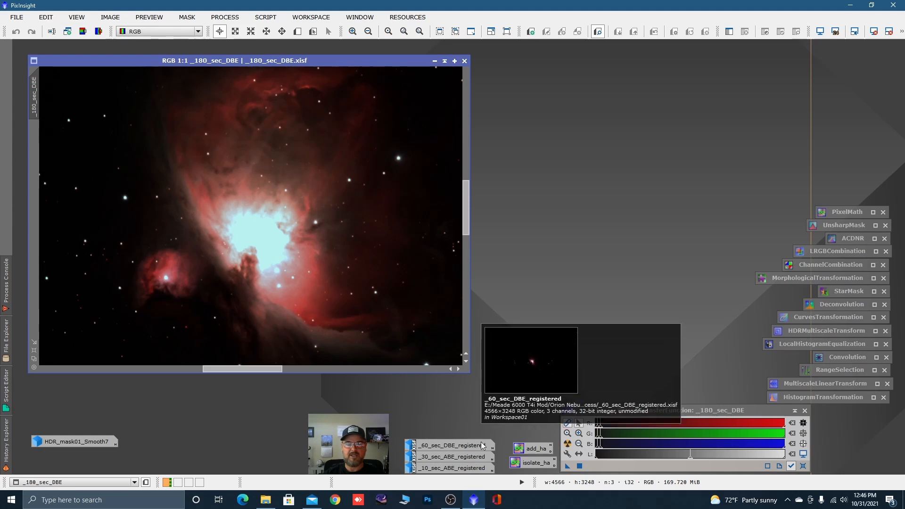
mouse_move(474, 440)
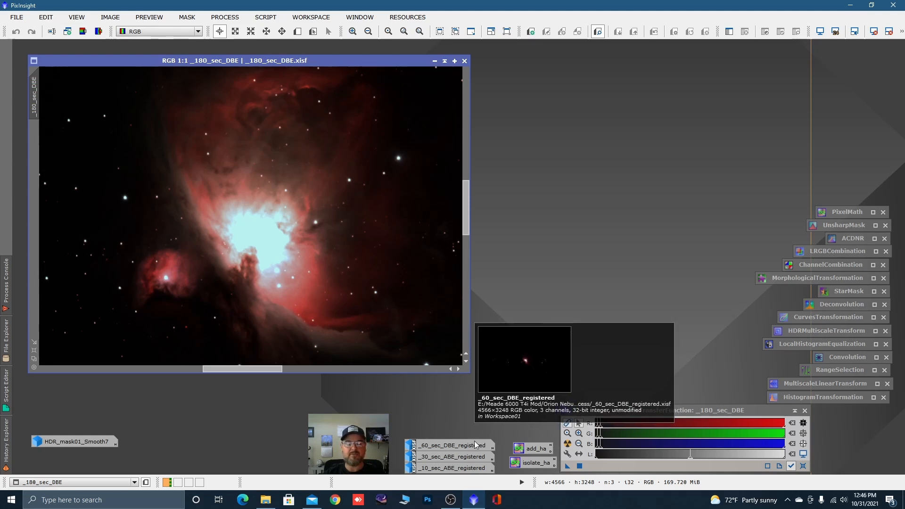
left_click(568, 445)
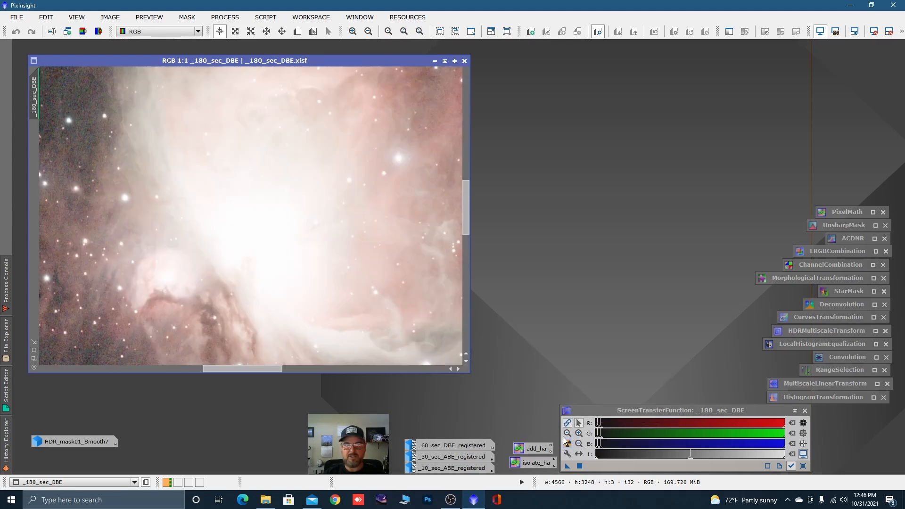
scroll(331, 267, "down", 3)
scroll(341, 250, "down", 1)
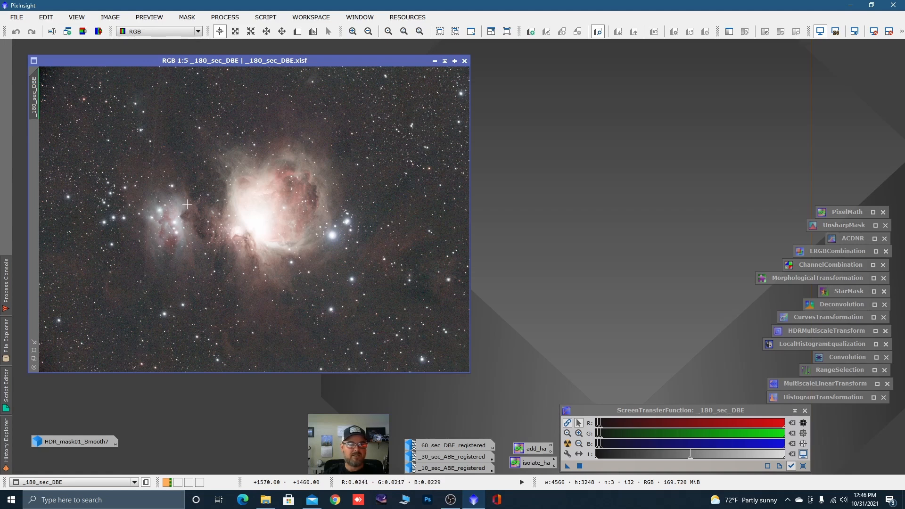
scroll(281, 204, "up", 2)
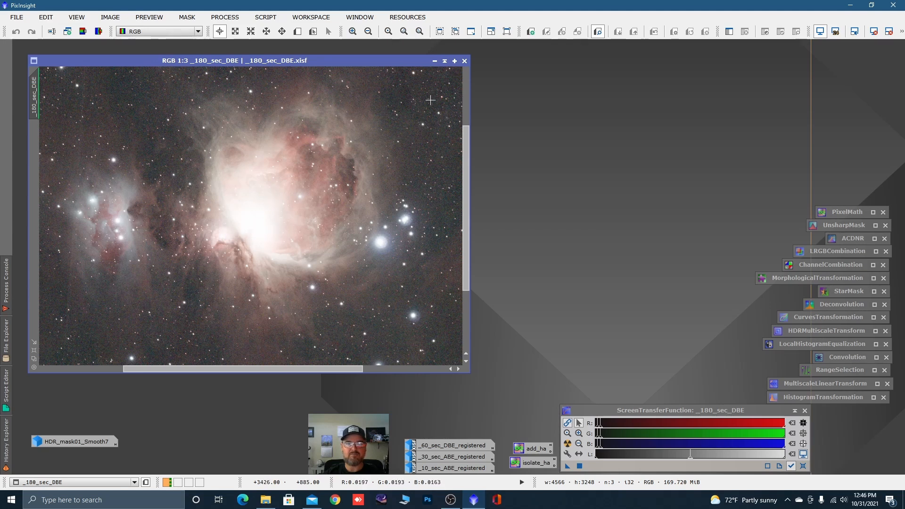
Step: Open the _10_sec_ABE_registered image and examine the nebula core up close at 2:1
double_click(432, 472)
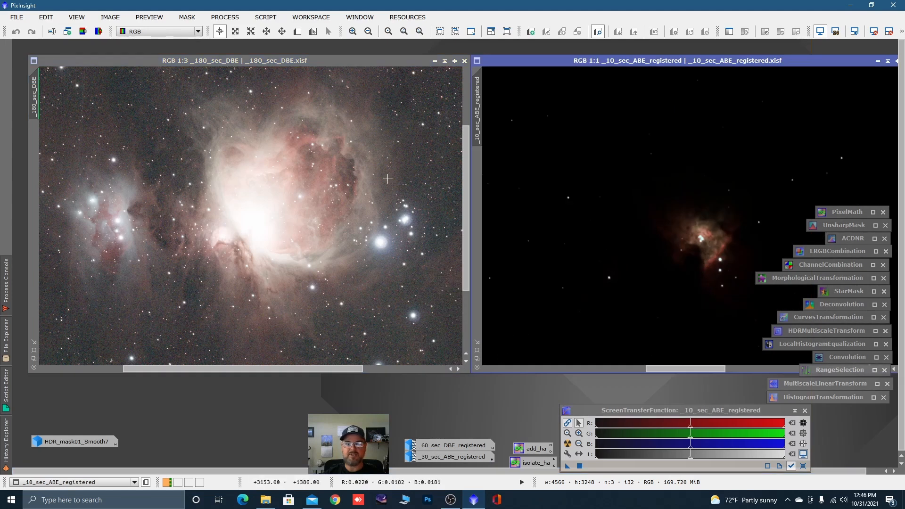
scroll(694, 216, "up", 2)
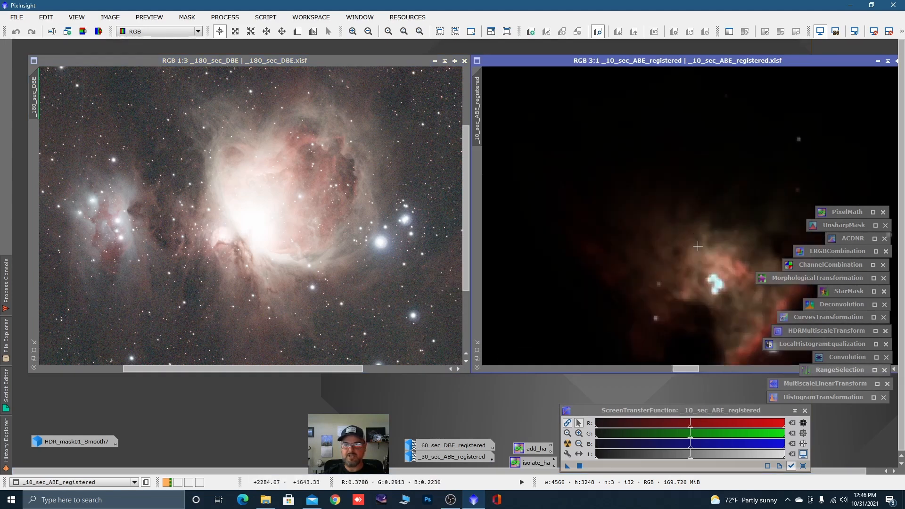
left_click_drag(689, 369, 682, 369)
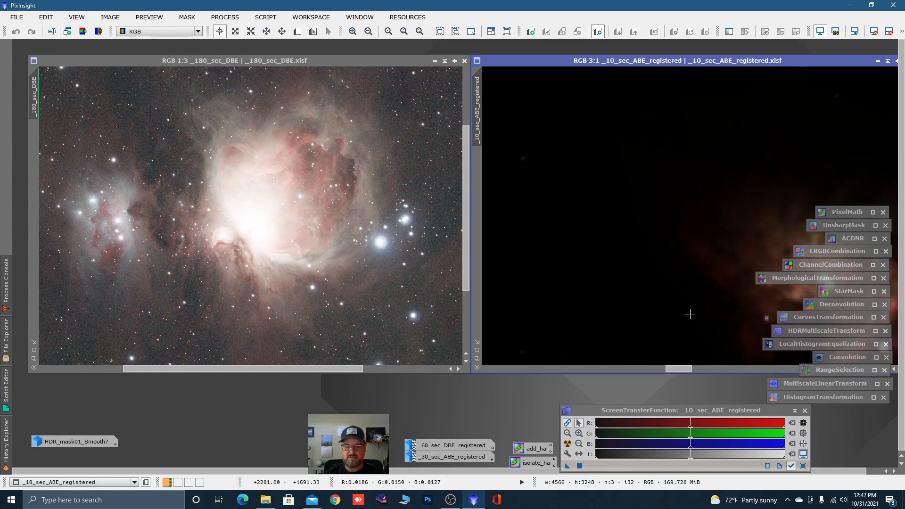
key("space")
left_click_drag(697, 274, 563, 191)
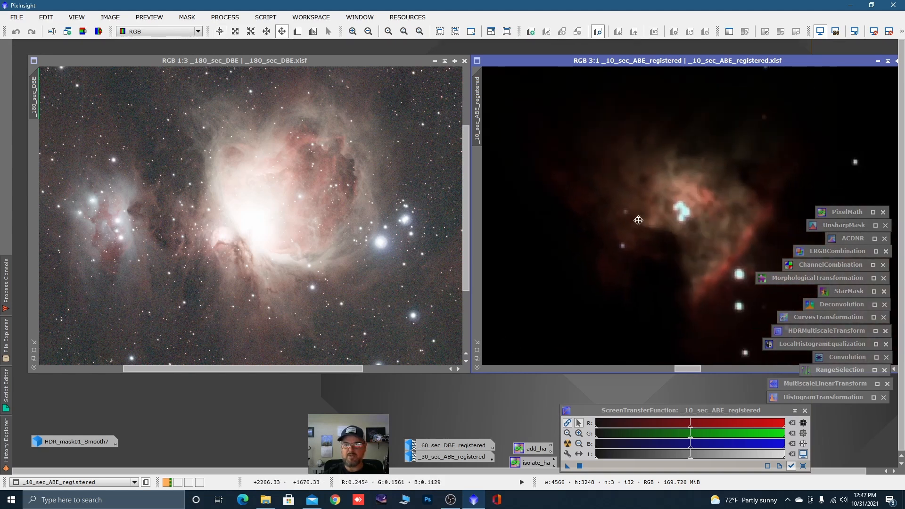
left_click_drag(638, 221, 594, 240)
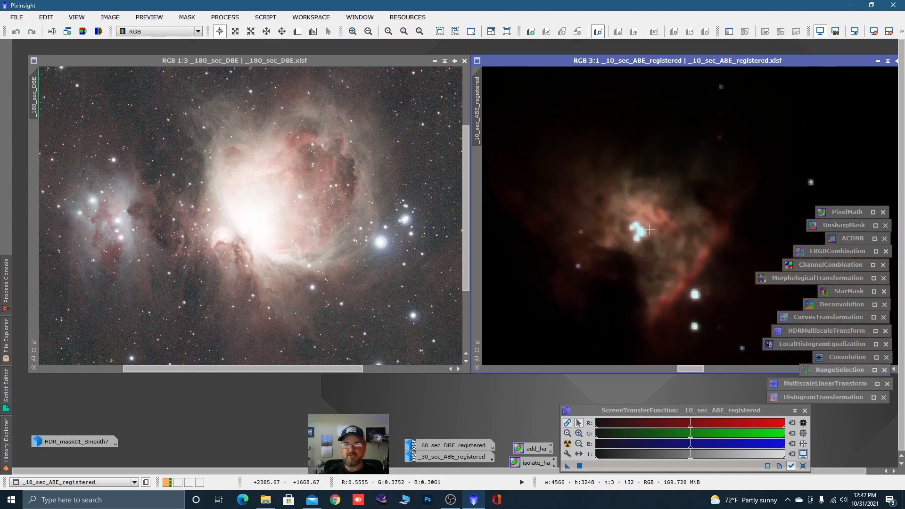
scroll(650, 229, "down", 1)
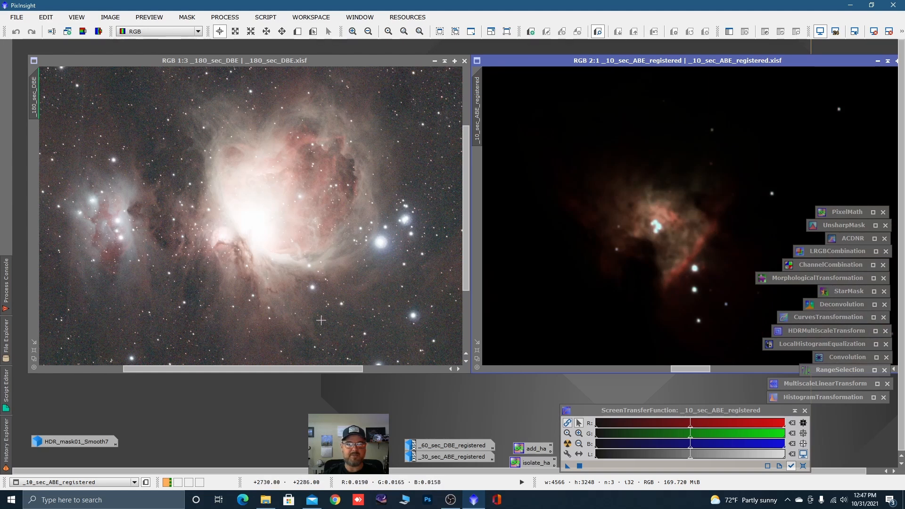
Step: Remove the screen stretch from the 180-second image and match its zoom and position to the 10-second image
left_click(353, 62)
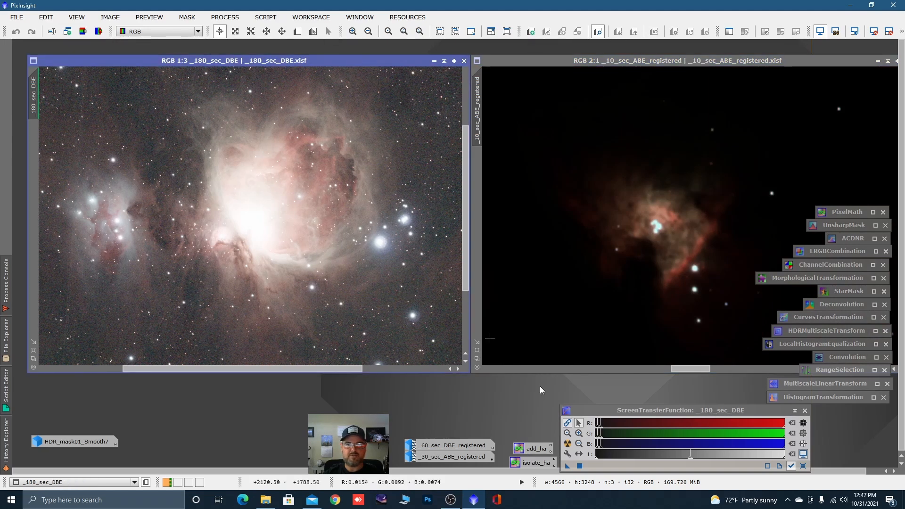
left_click(568, 445)
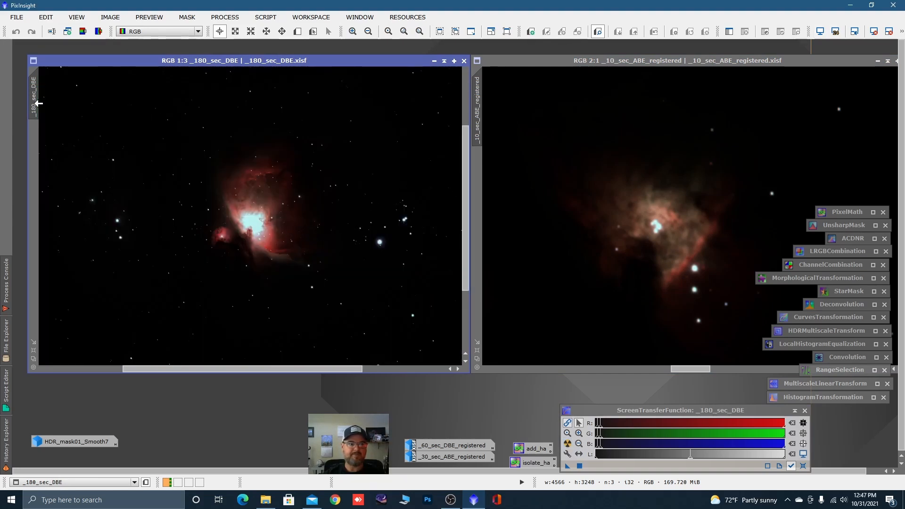
left_click_drag(478, 102, 33, 100)
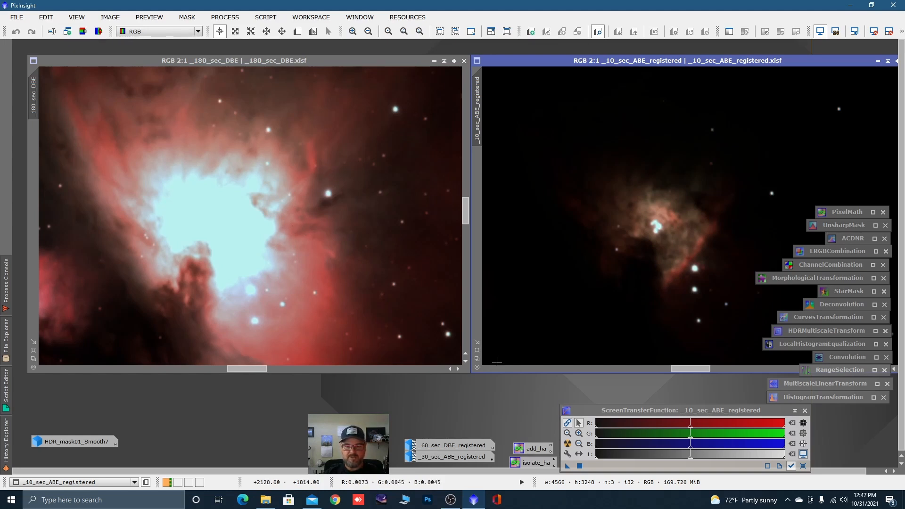
Step: Auto-stretch the display of both exposures and compare the whole nebula at 1:4 for 10 seconds and 1:3 for 180 seconds
scroll(701, 221, "down", 4)
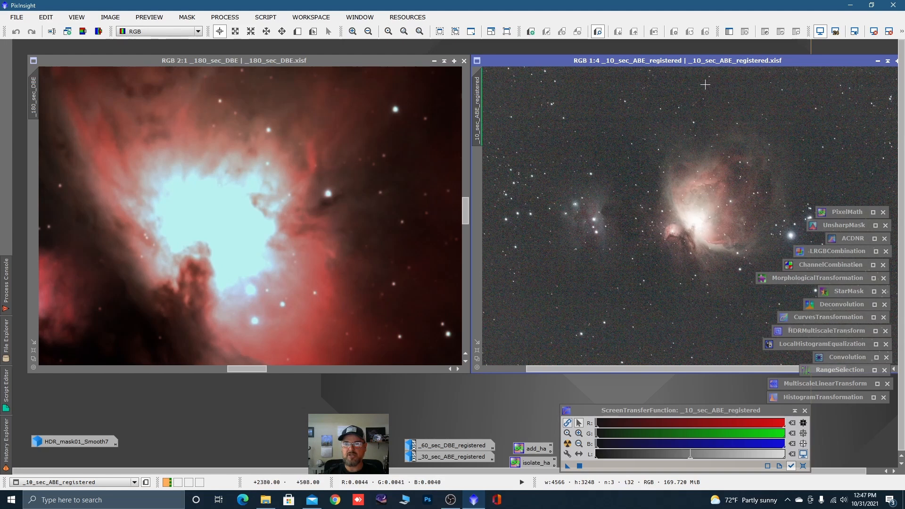
key("space")
left_click_drag(691, 202, 636, 202)
scroll(328, 222, "down", 1)
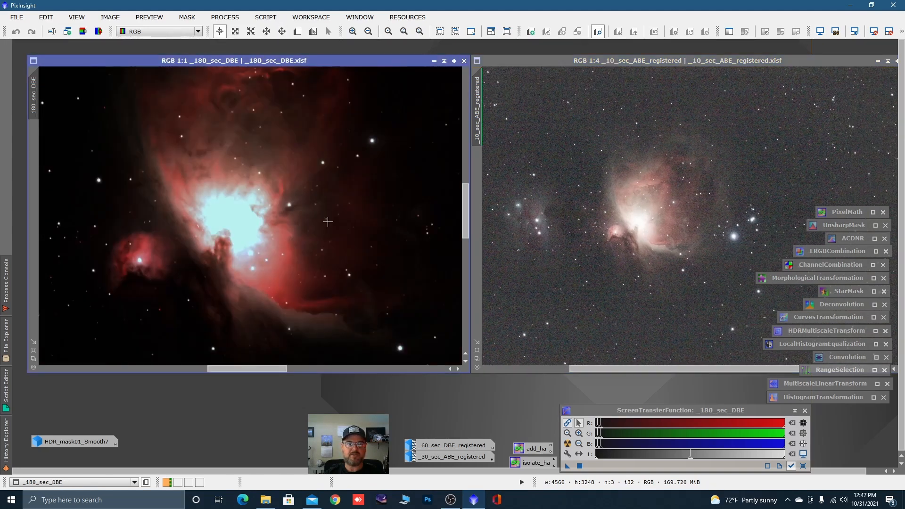
scroll(328, 222, "down", 2)
key("ctrl+a")
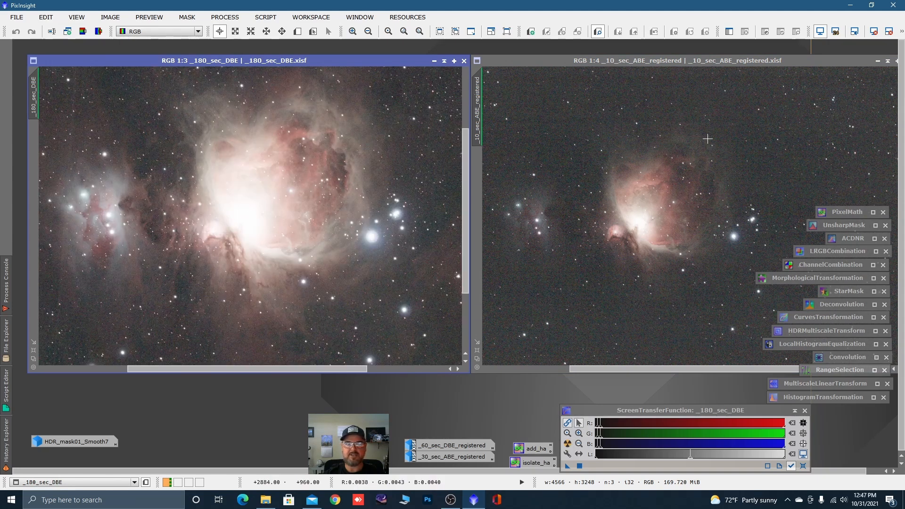
Step: Minimize the 10-second and 180-second images to icons and preview the iconized exposures
left_click(878, 61)
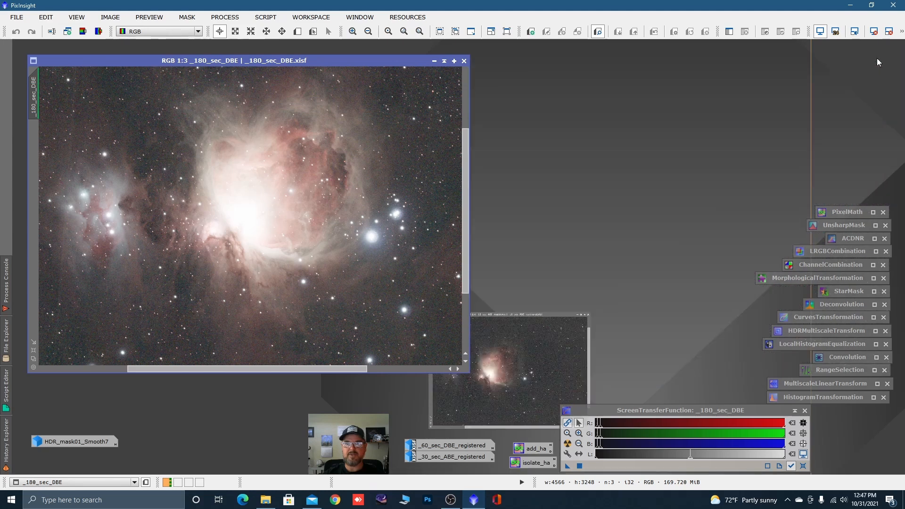
left_click(434, 60)
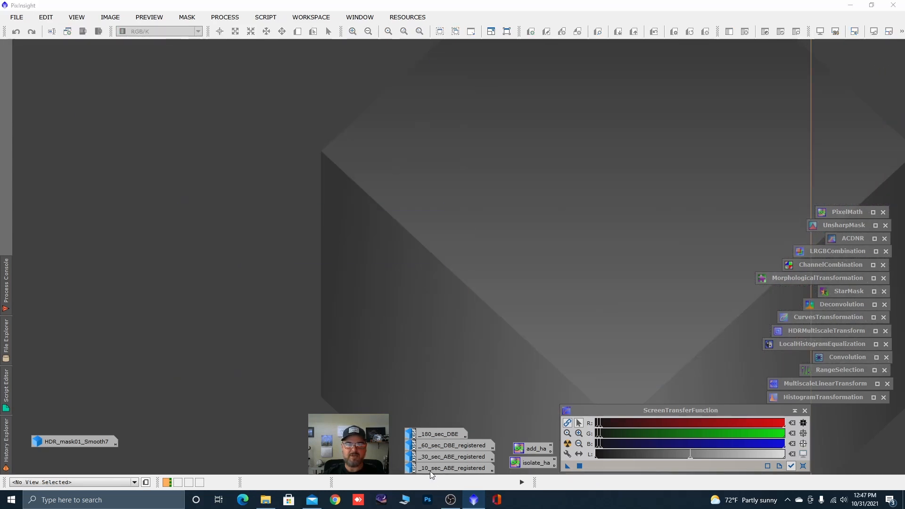
mouse_move(430, 472)
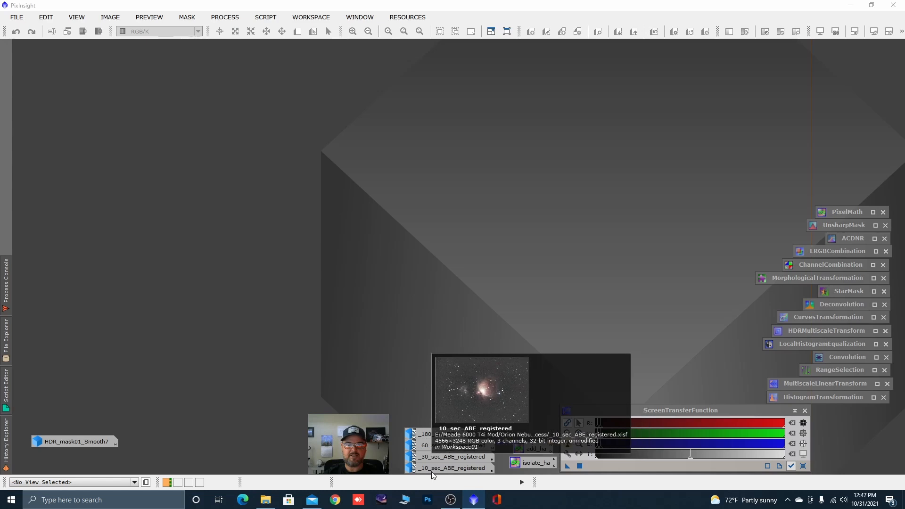
mouse_move(425, 457)
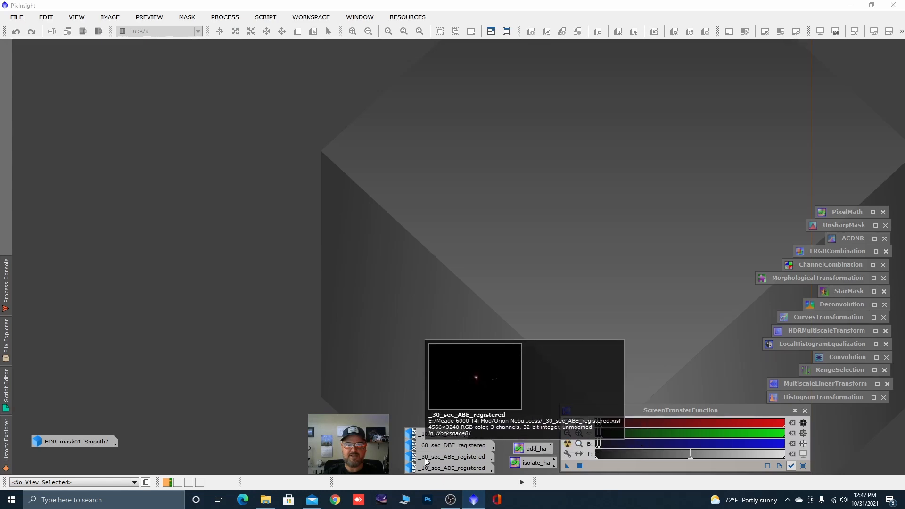
mouse_move(439, 436)
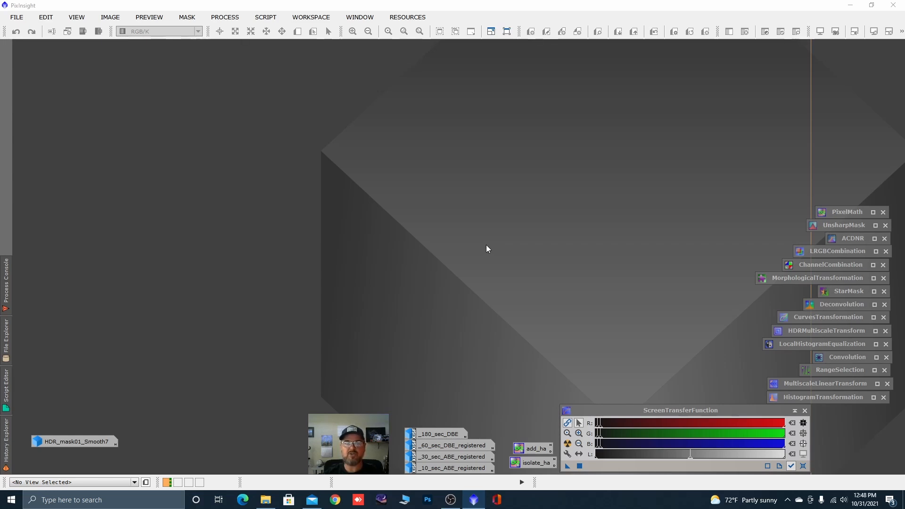
Step: Open the HDRComposition process and place its window in the free workspace area
left_click(226, 19)
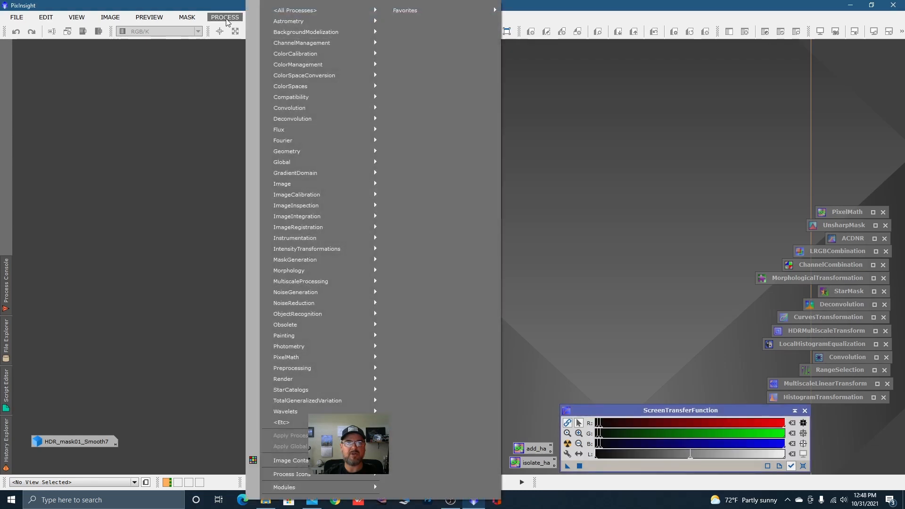
mouse_move(301, 10)
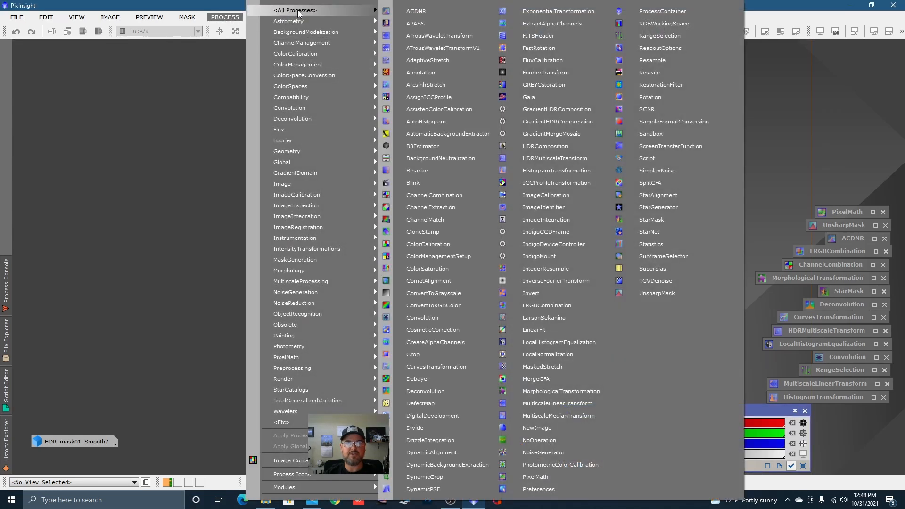
left_click(541, 146)
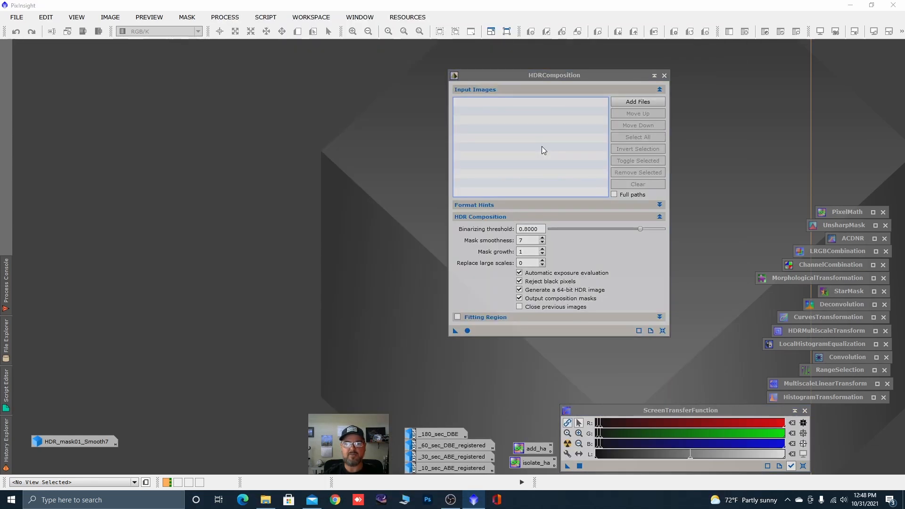
left_click_drag(579, 76, 612, 108)
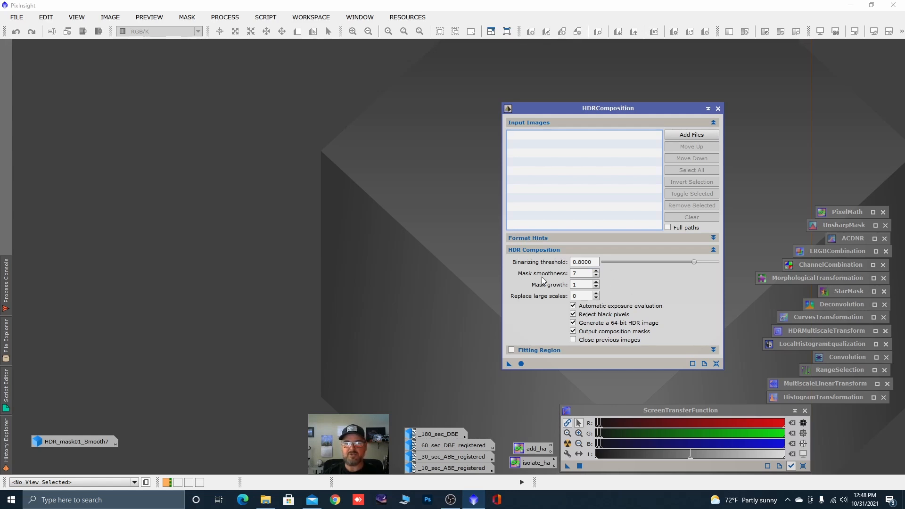
Step: Review the HDRComposition mask settings, leaving Output composition masks enabled
mouse_move(549, 278)
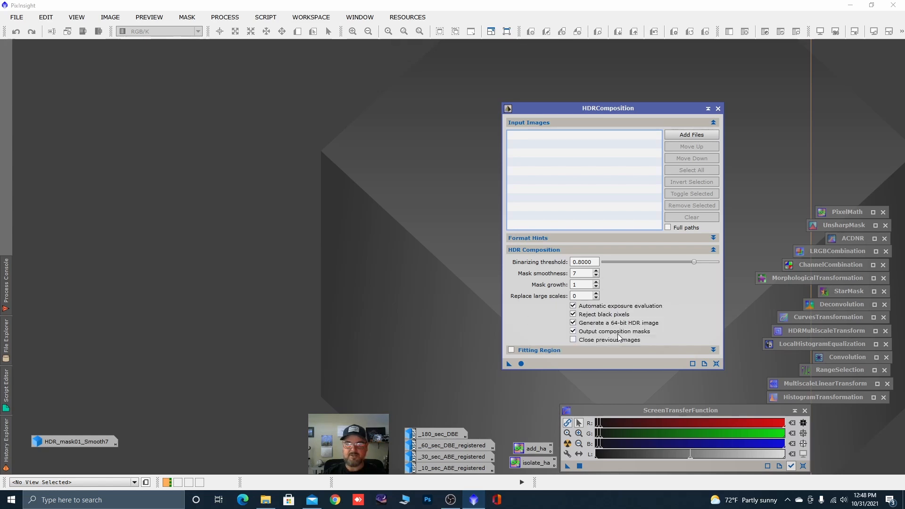
mouse_move(627, 334)
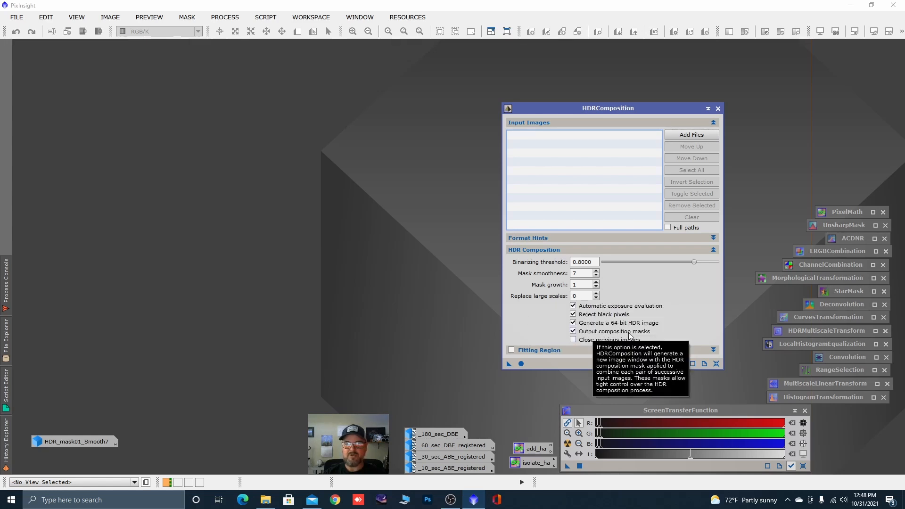
left_click(574, 333)
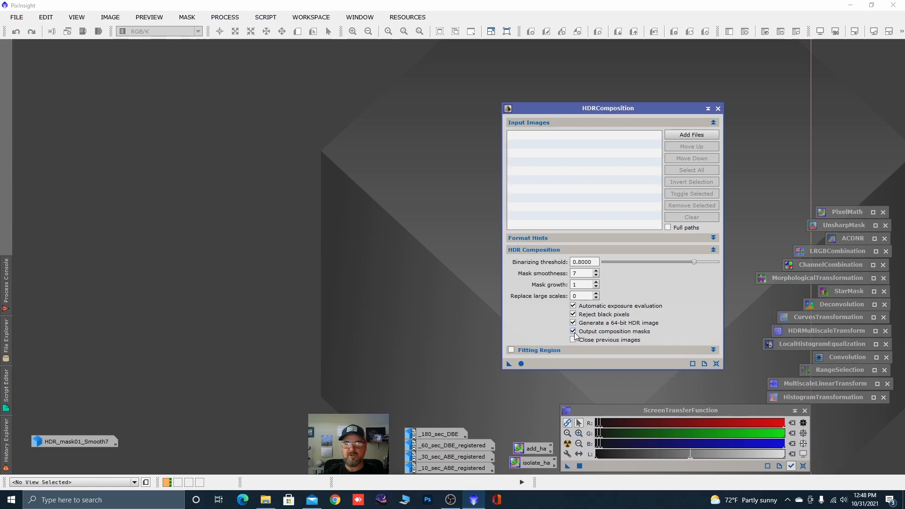
left_click(574, 332)
left_click_drag(640, 108, 653, 100)
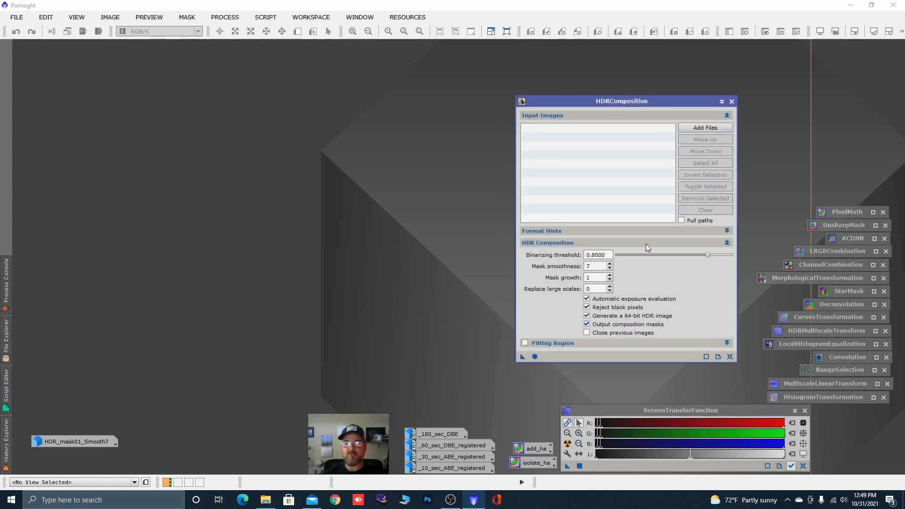
Step: Add _10_sec_ABE_registered, _30_sec_ABE_registered, _60_sec_DBE_registered and _180_sec_DBE as HDRComposition input images
left_click(710, 128)
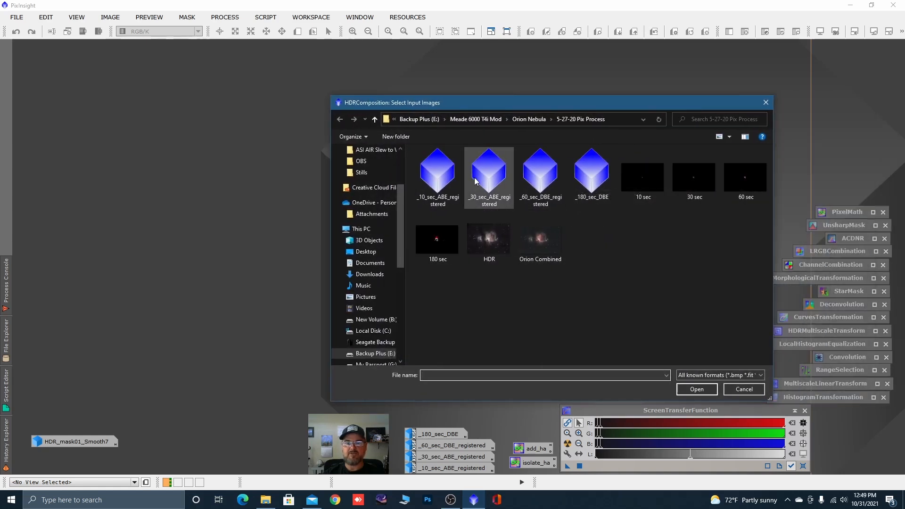
left_click(441, 185)
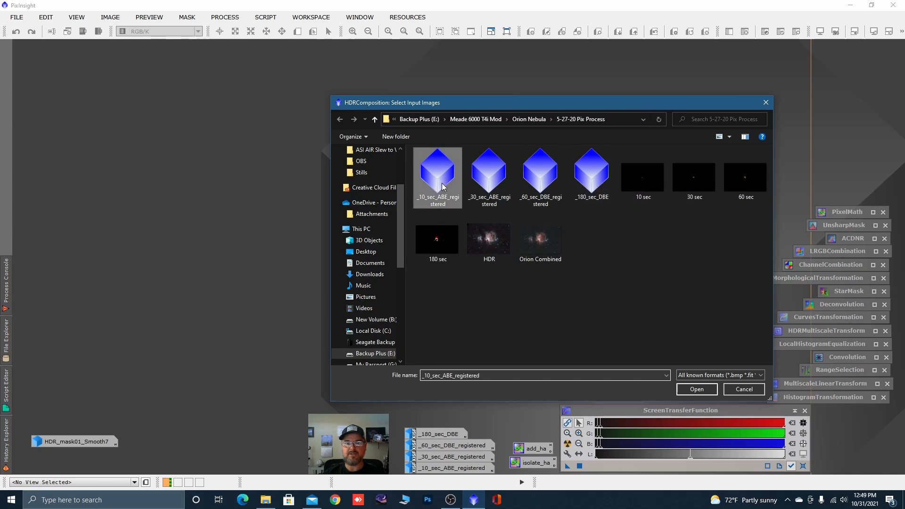
left_click(486, 183, "ctrl")
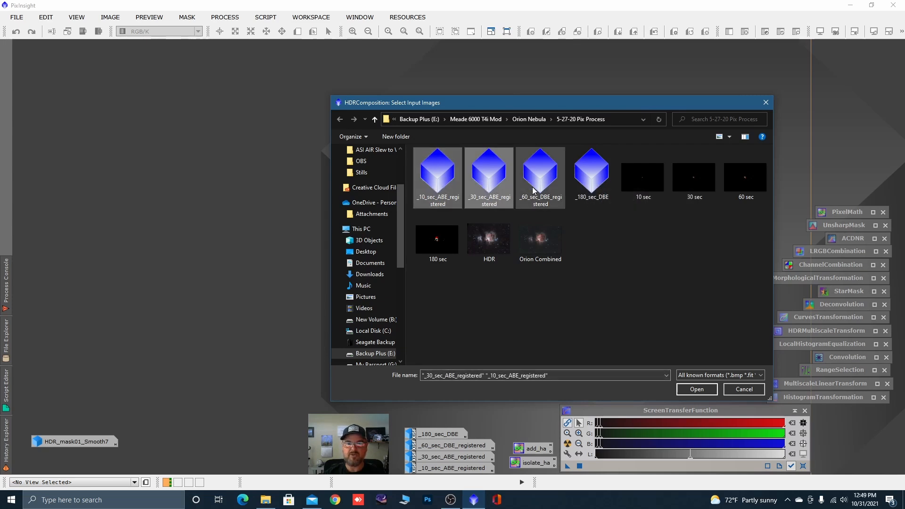
left_click(536, 183, "ctrl")
left_click(590, 180, "ctrl")
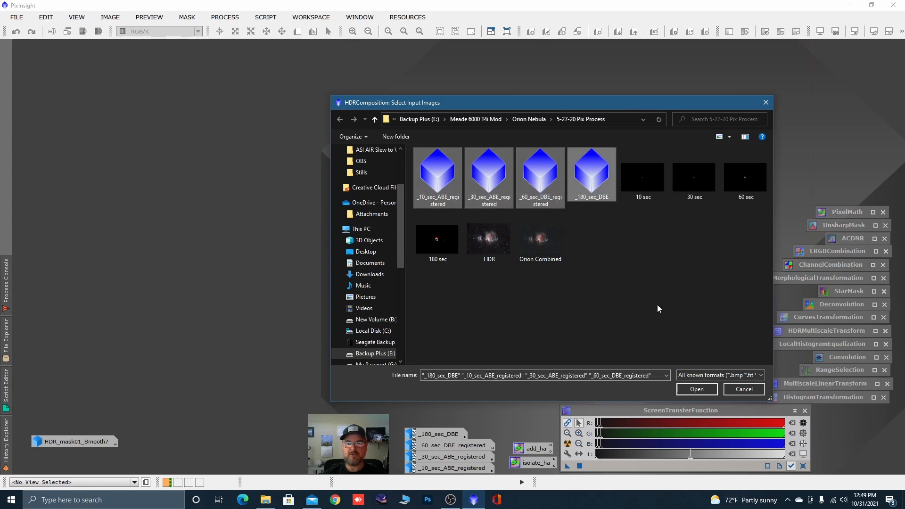
left_click(681, 390)
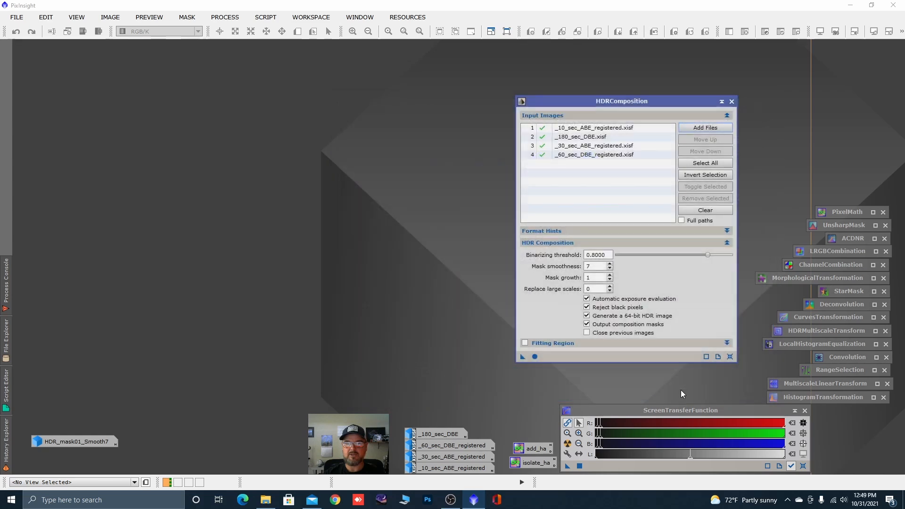
Step: Move _180_sec_DBE to the end of the input list, then reposition the HDRComposition window and make it taller
left_click(586, 137)
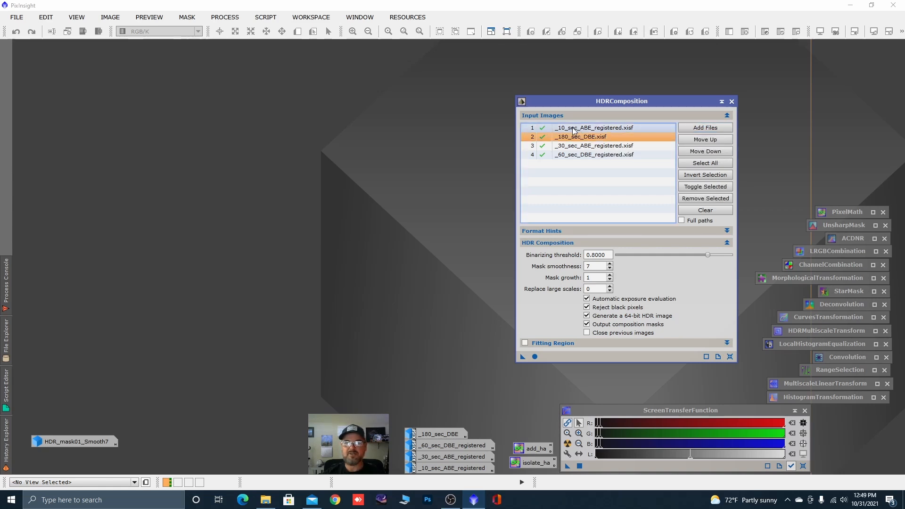
left_click(712, 153)
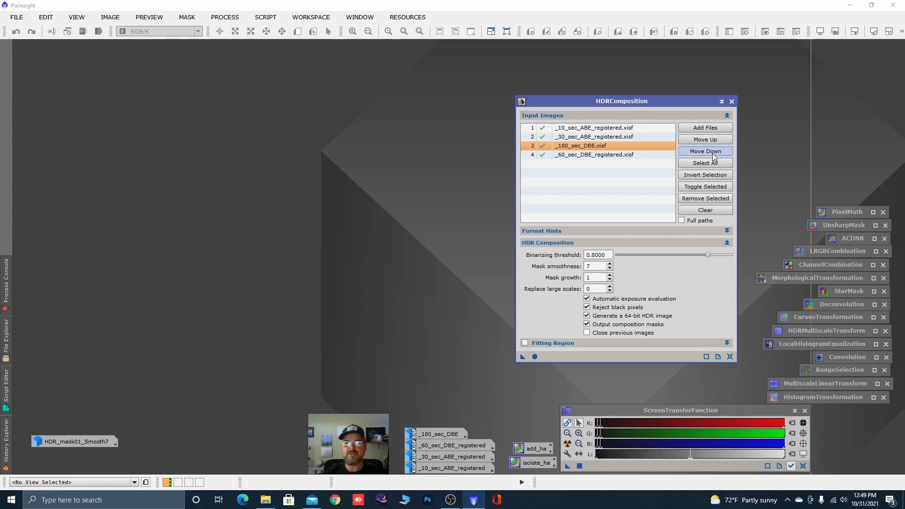
left_click(712, 154)
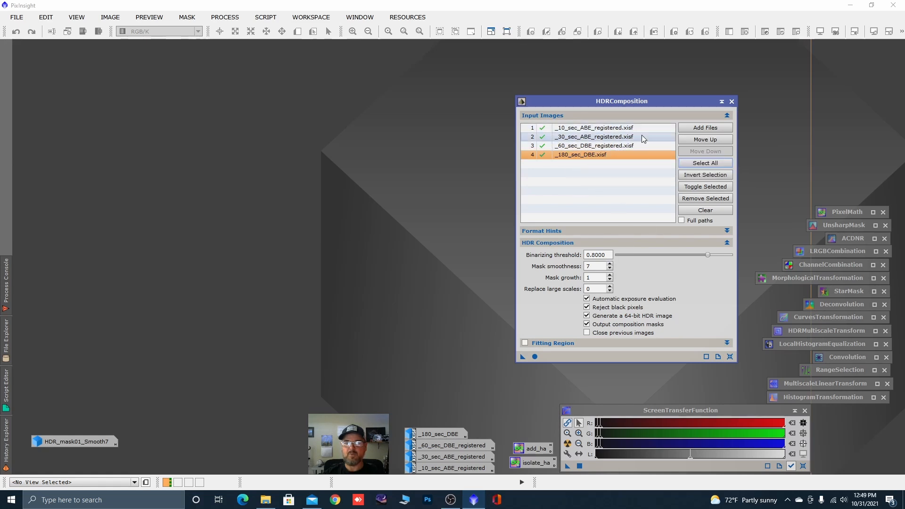
left_click_drag(636, 103, 632, 60)
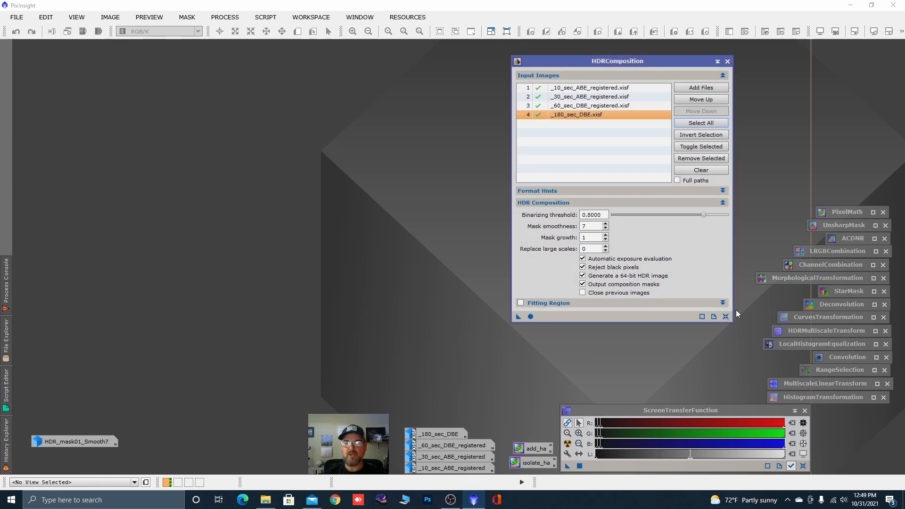
left_click_drag(732, 321, 754, 384)
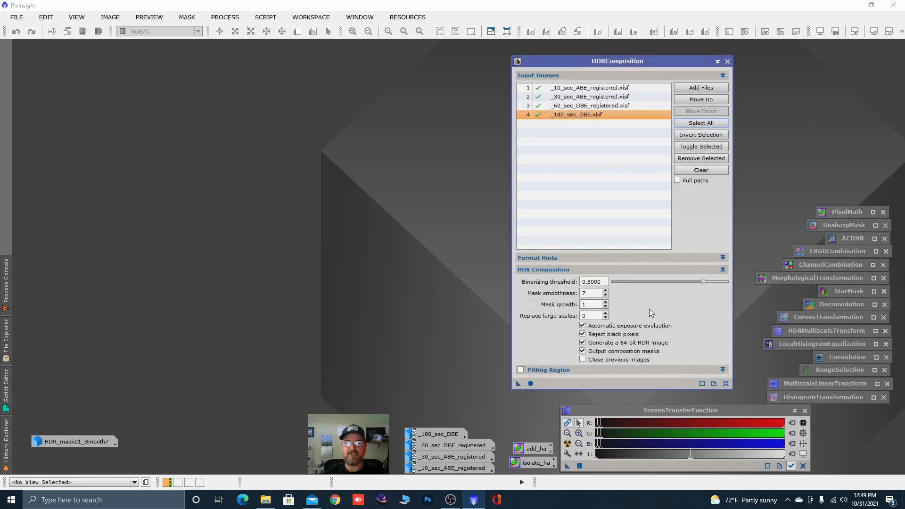
Step: Run HDRComposition with mask smoothness 20 and mask growth 2, then minimize its window
left_click(592, 294)
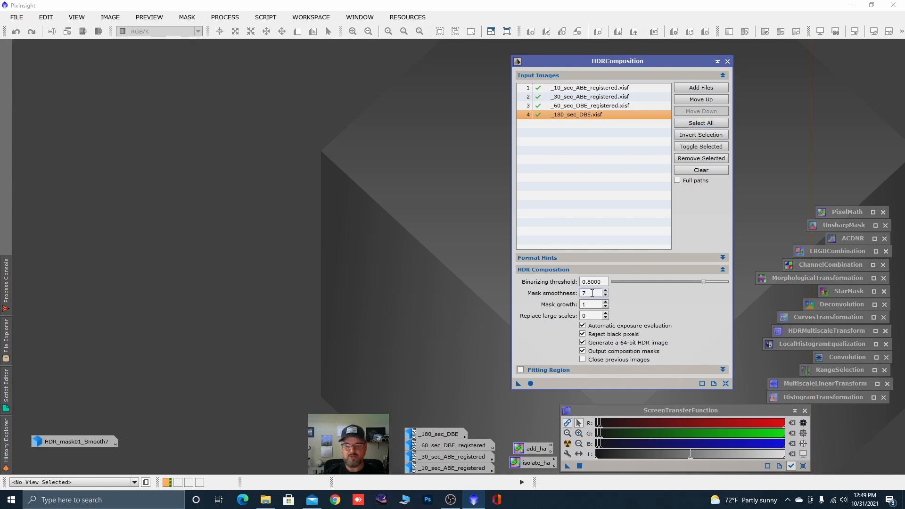
key("BackSpace")
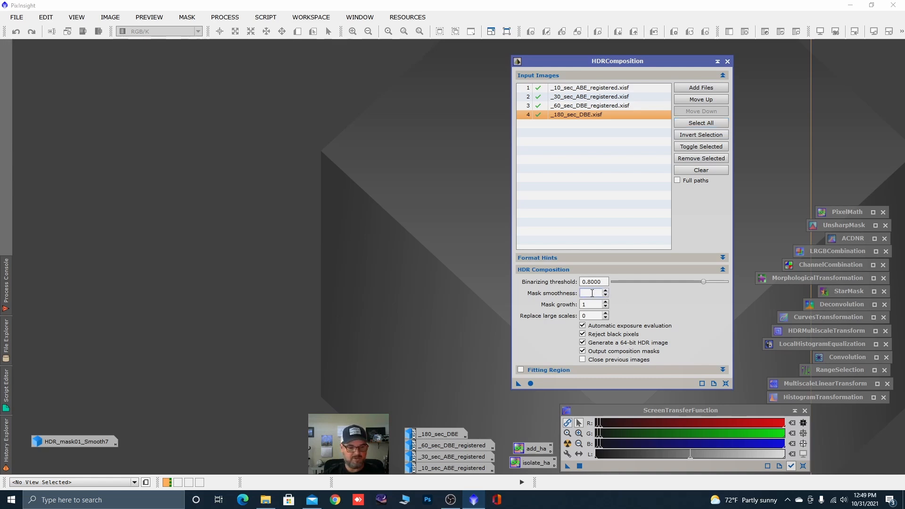
left_click(593, 303)
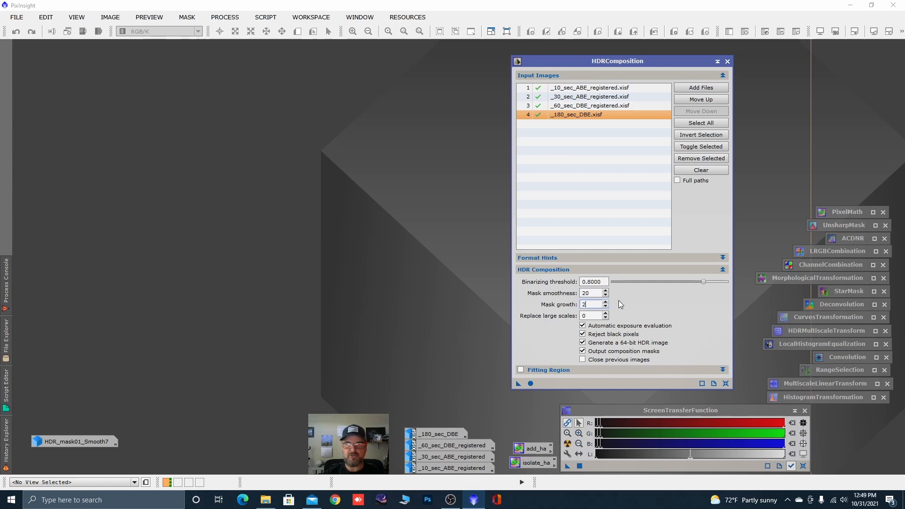
left_click(531, 384)
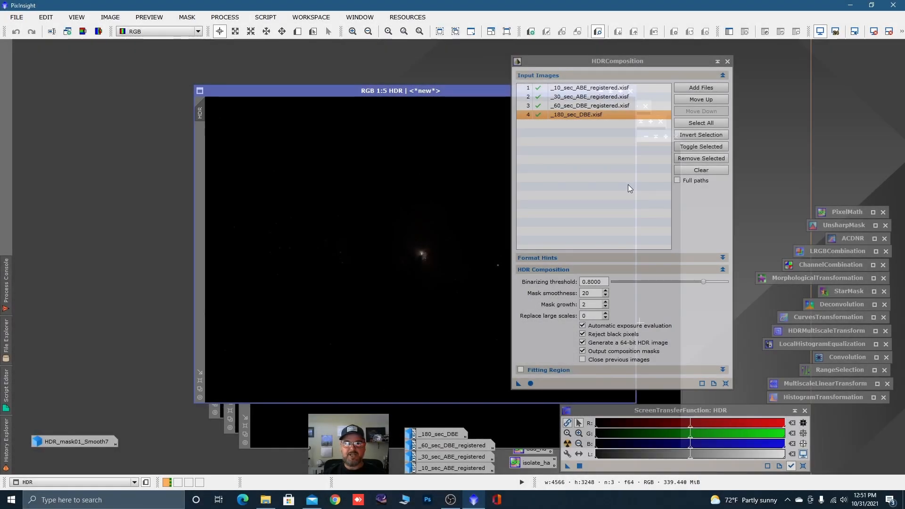
left_click(718, 61)
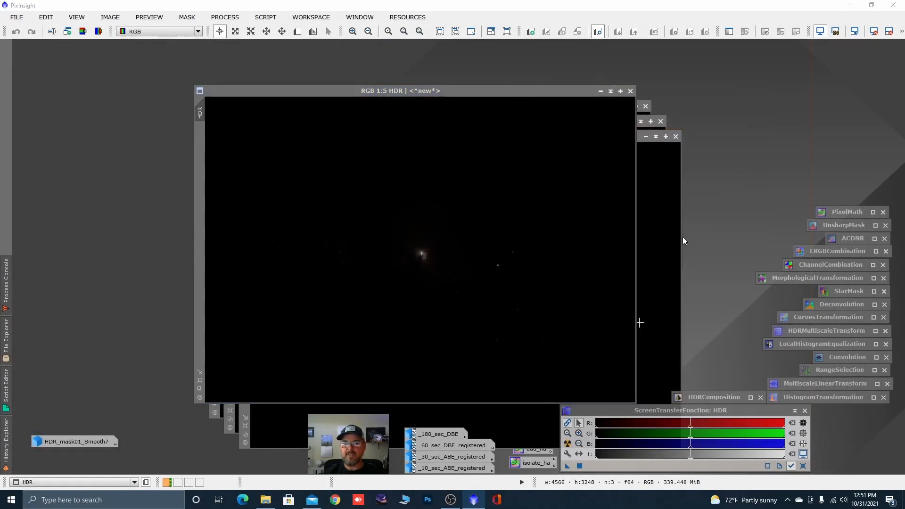
Step: Spread out the HDR, HDR_mask01, HDR_mask02 and HDR_mask03 windows so each one can be reached
left_click_drag(438, 94, 611, 83)
left_click_drag(273, 135, 167, 134)
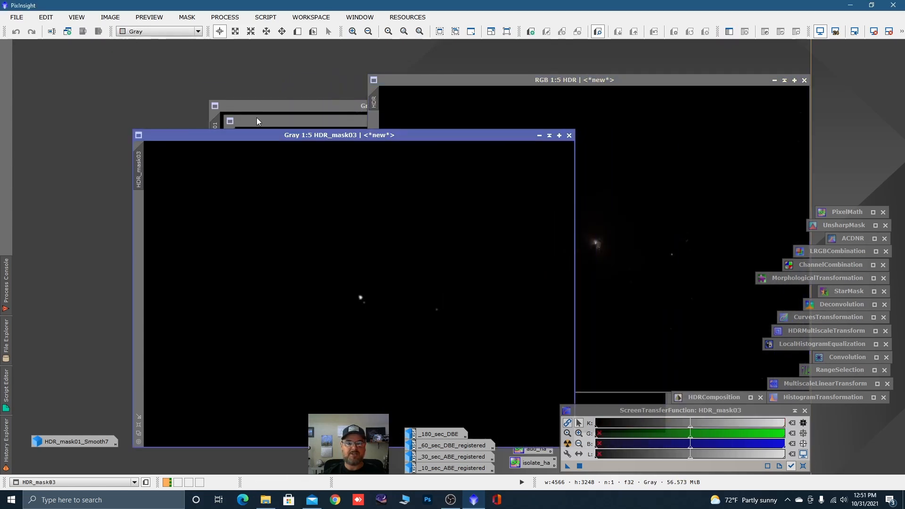
left_click_drag(272, 123, 241, 113)
left_click_drag(336, 113, 443, 79)
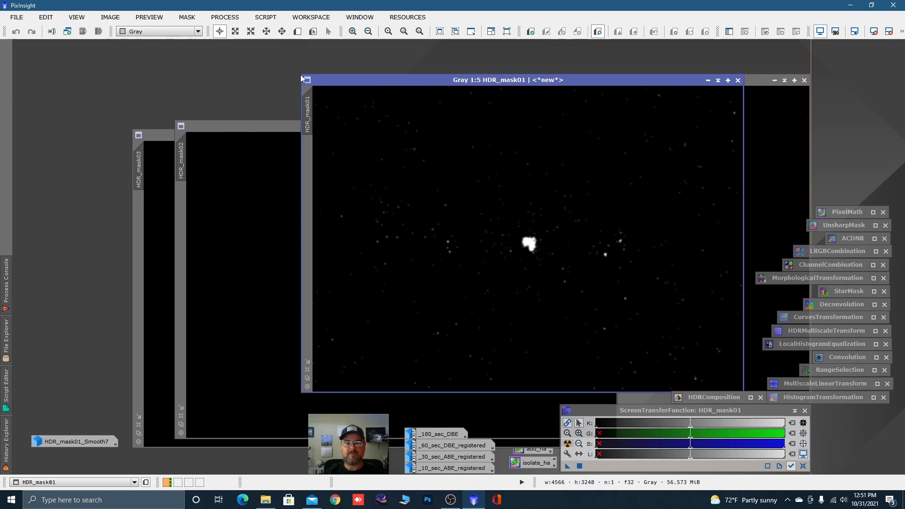
Step: Shrink the HDR_mask01 window and examine the edge smoothness of its bright core at 1:1 and 2:1
left_click_drag(299, 73, 374, 131)
left_click_drag(472, 140, 470, 70)
scroll(614, 243, "up", 2)
scroll(614, 242, "up", 1)
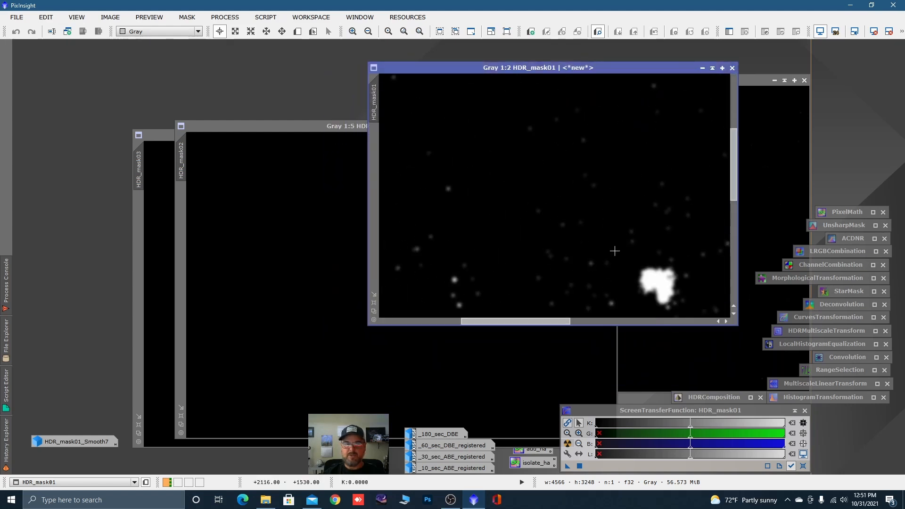
left_click_drag(615, 251, 529, 168)
scroll(554, 197, "up", 1)
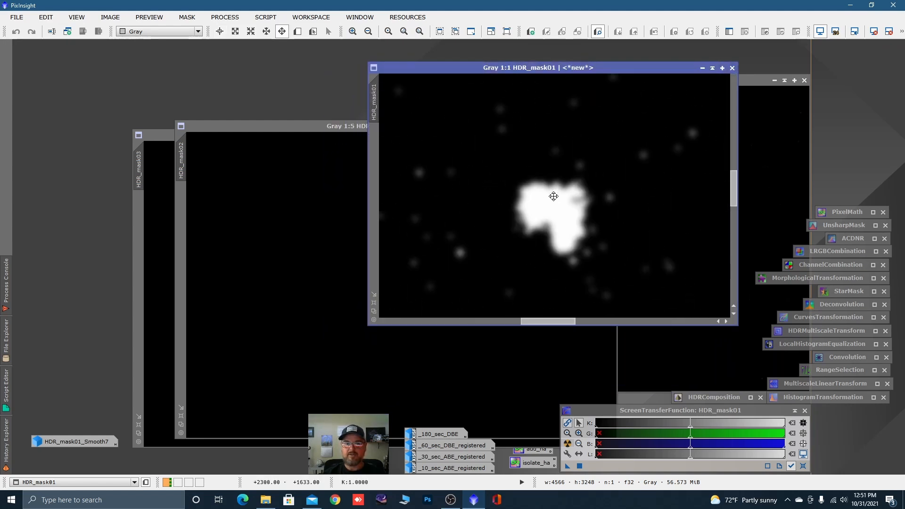
scroll(568, 207, "up", 1)
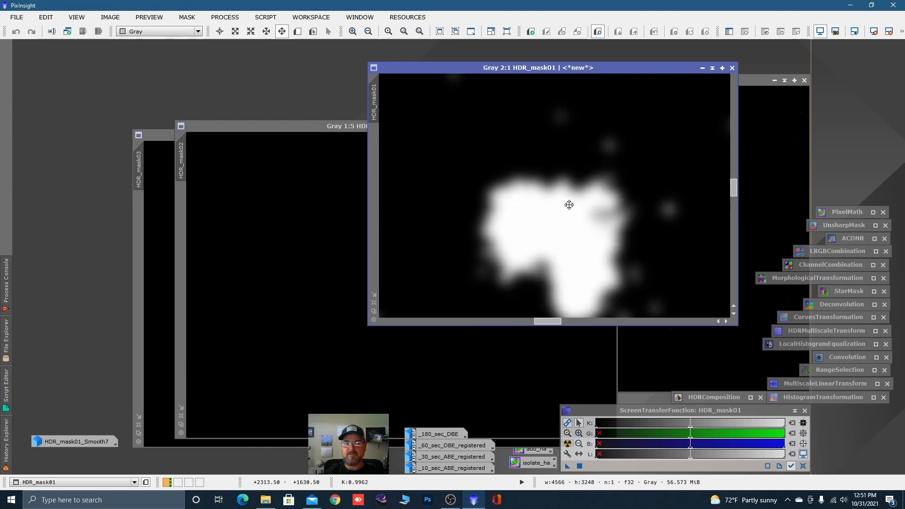
left_click_drag(556, 211, 540, 190)
scroll(540, 190, "down", 1)
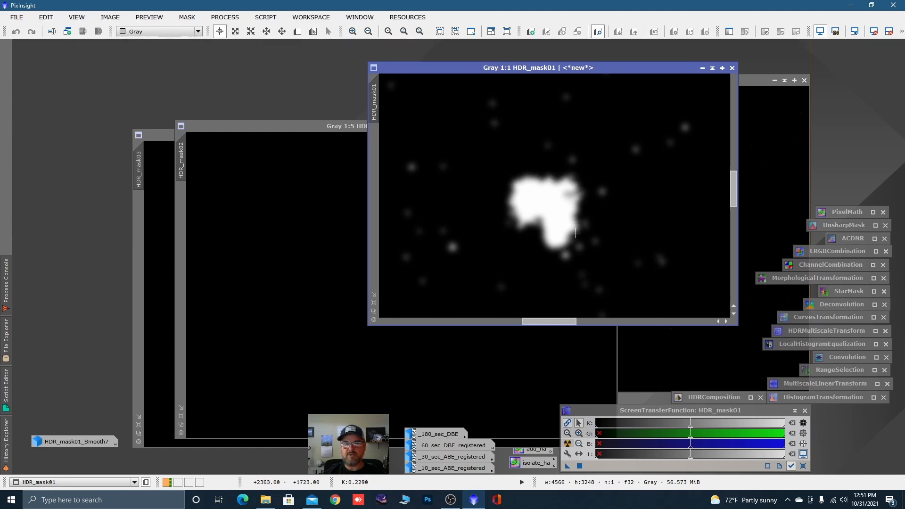
Step: Restore HDR_mask01_Smooth7 beside HDR_mask01 and compare both mask cores at matching 1:1 zoom and position
double_click(61, 442)
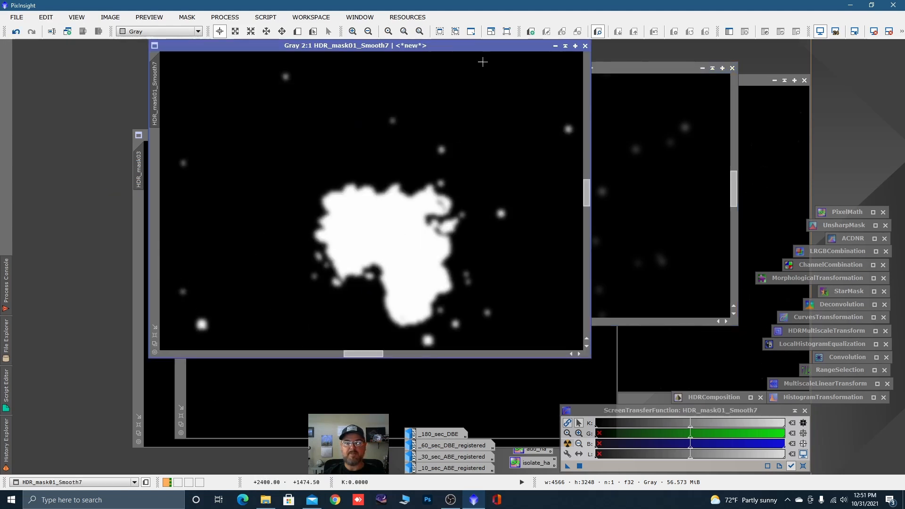
left_click_drag(490, 46, 392, 55)
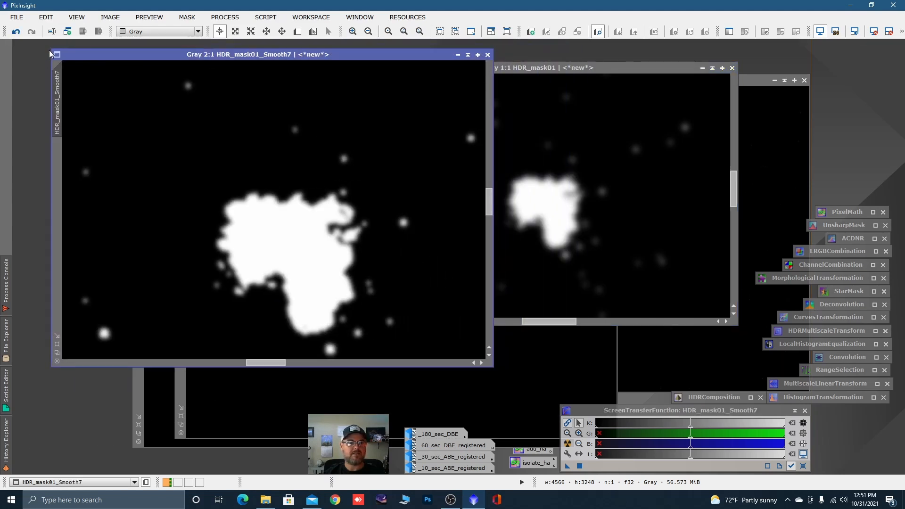
mouse_move(51, 49)
left_mouse_down()
mouse_move(109, 90)
mouse_move(67, 56)
left_mouse_up()
left_click_drag(472, 68, 536, 65)
left_click_drag(439, 108, 40, 122)
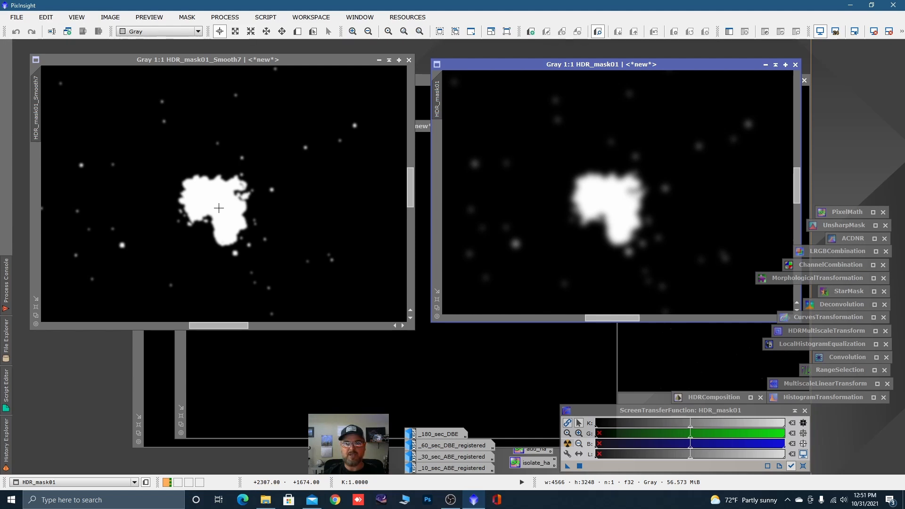
Step: Minimize HDR_mask01_Smooth7, HDR_mask01, HDR_mask02 and HDR_mask03 to icons
left_click(379, 60)
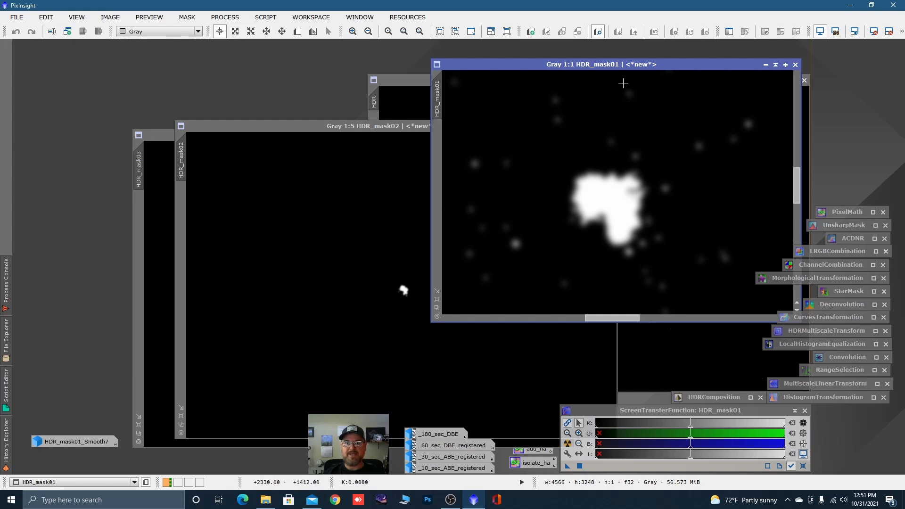
left_click(766, 65)
left_click(580, 126)
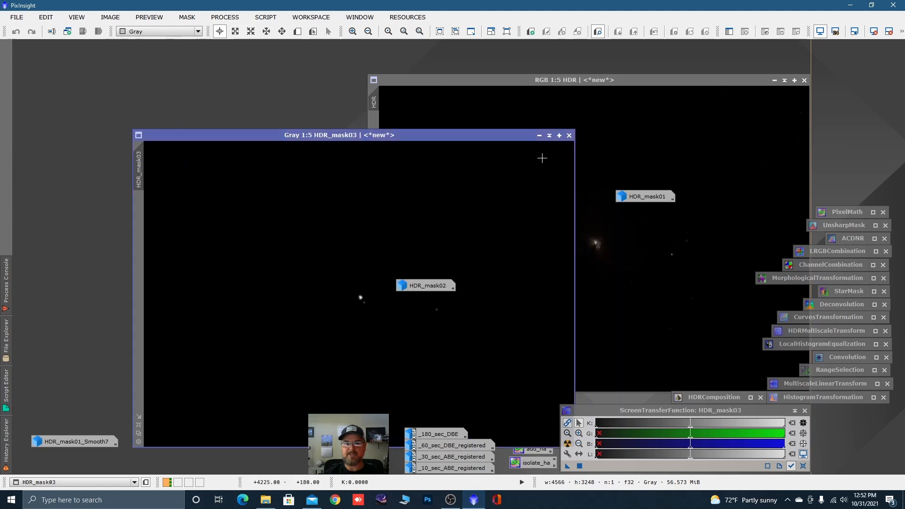
left_click(539, 135)
Step: Gather the HDR_mask01, HDR_mask02 and HDR_mask03 icons in the free workspace and delete all three
left_click_drag(660, 201, 302, 273)
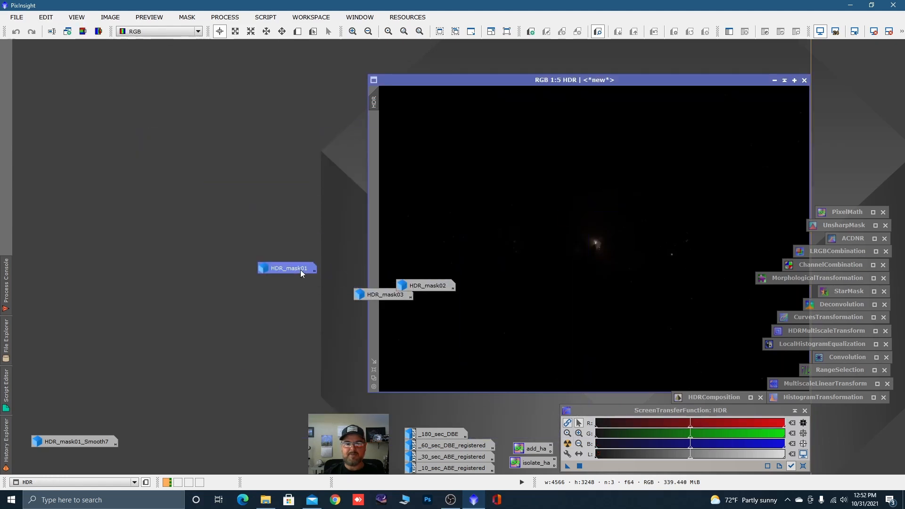
left_click_drag(418, 288, 283, 288)
left_click_drag(361, 294, 260, 295)
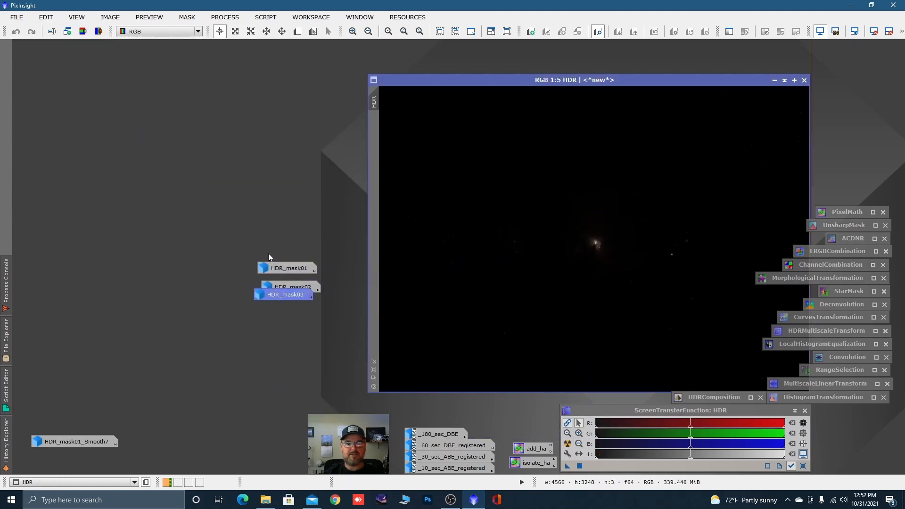
left_click_drag(253, 246, 306, 299)
right_click(291, 289)
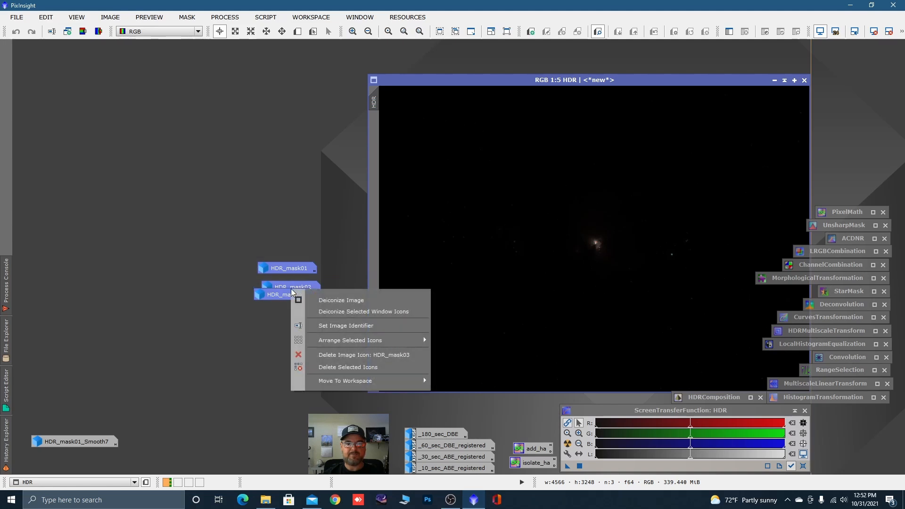
left_click(331, 367)
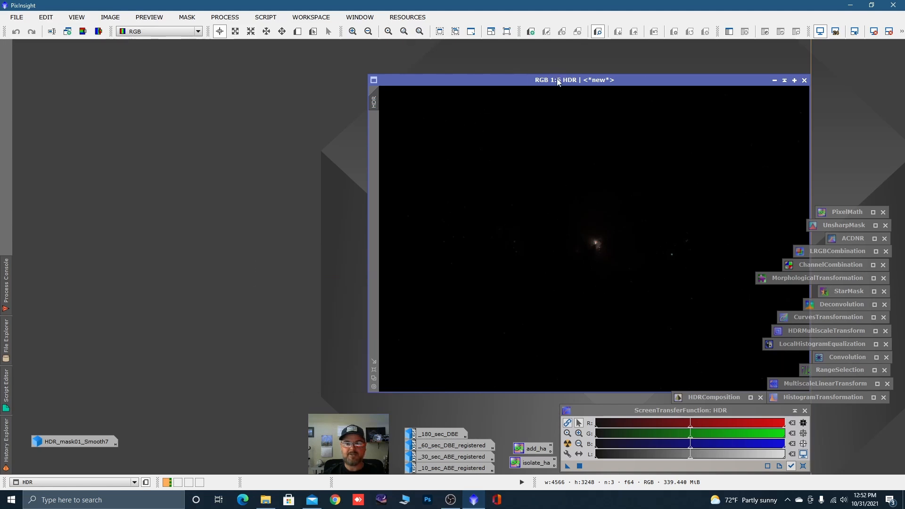
Step: Reposition the HDR image window and apply a ScreenTransferFunction auto stretch to the HDR image
left_click_drag(557, 81, 590, 56)
scroll(577, 179, "up", 3)
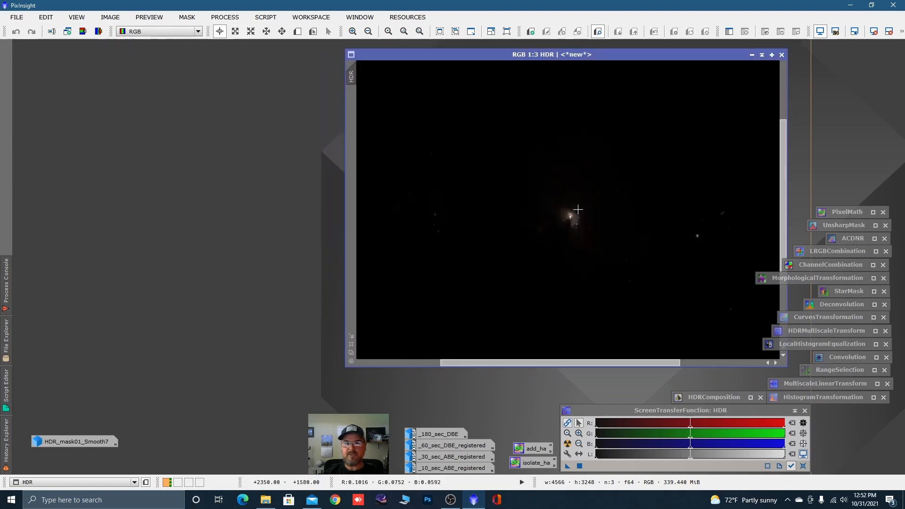
scroll(578, 209, "up", 1)
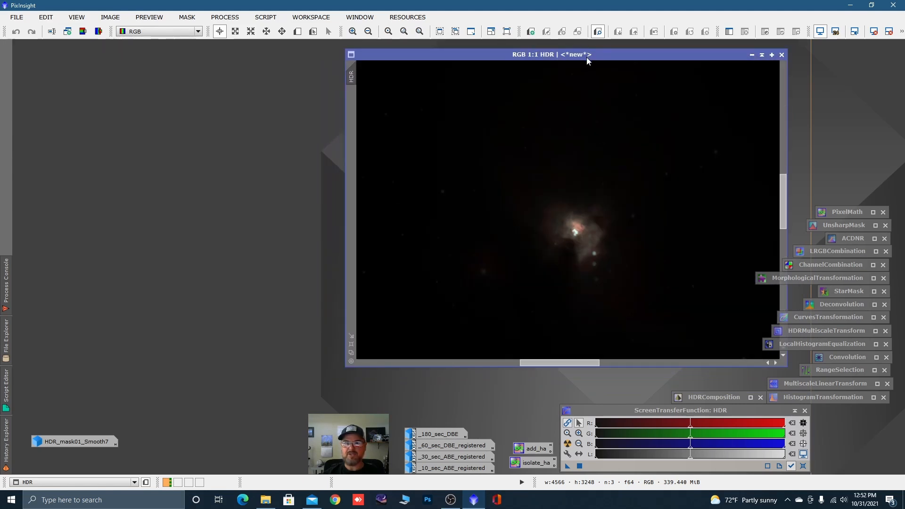
left_click_drag(589, 55, 620, 56)
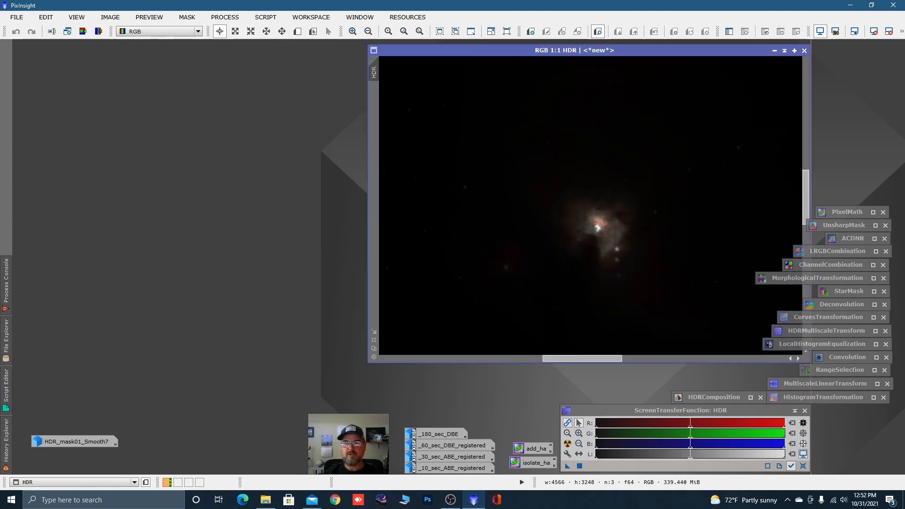
left_click(568, 444)
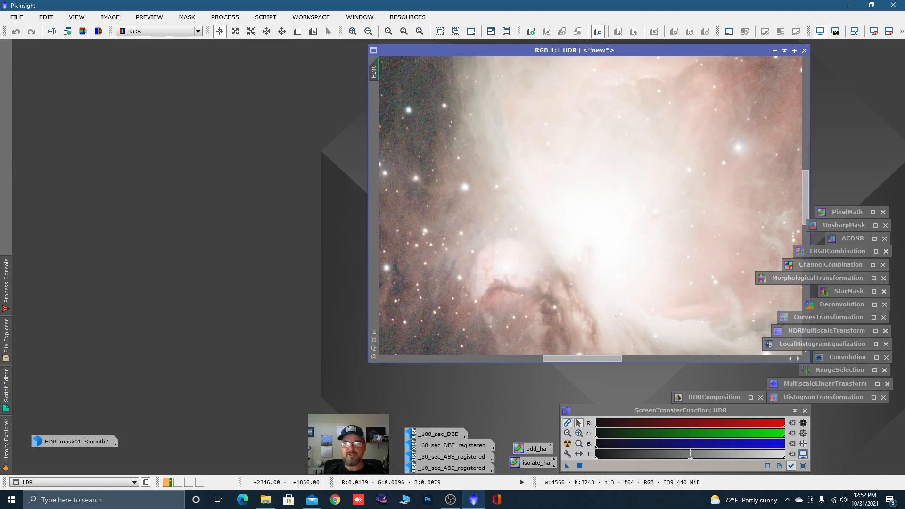
scroll(600, 313, "down", 2)
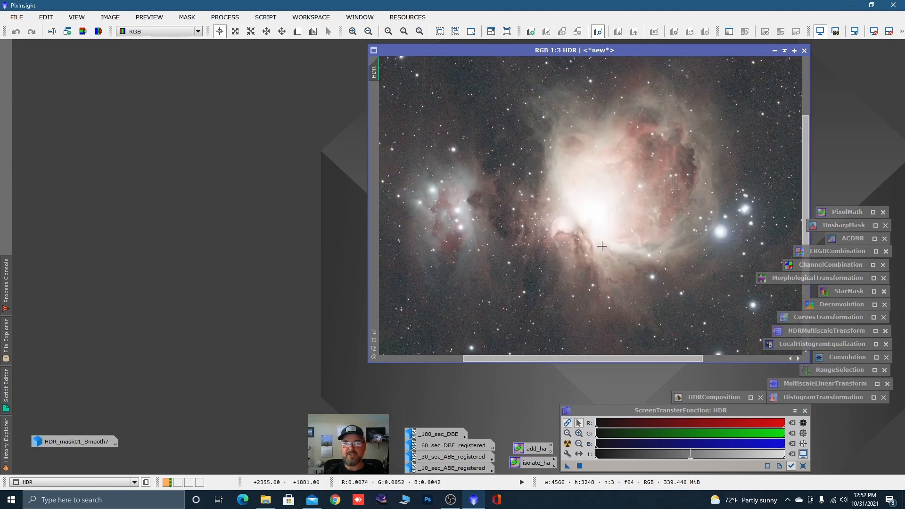
Step: Restore the _180_sec_DBE image and place it side by side with the HDR image
double_click(441, 436)
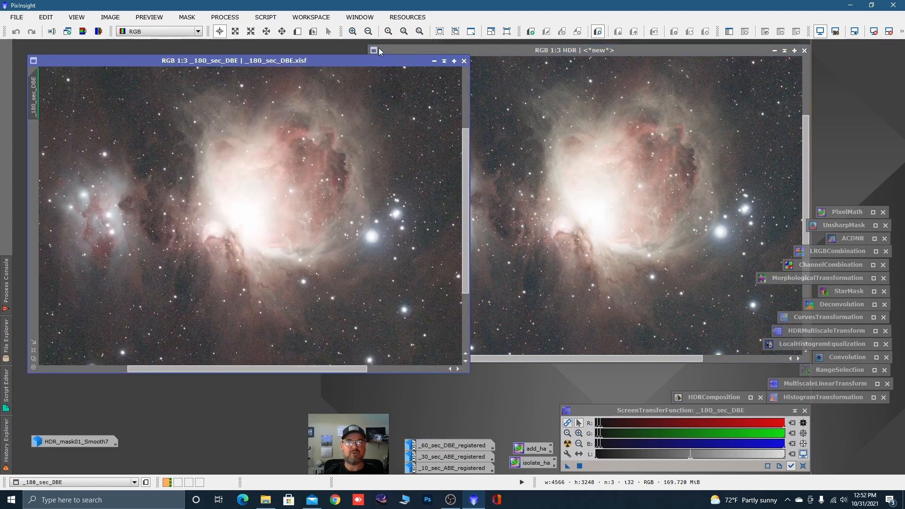
left_click_drag(370, 55, 357, 42)
left_click_drag(556, 53, 645, 48)
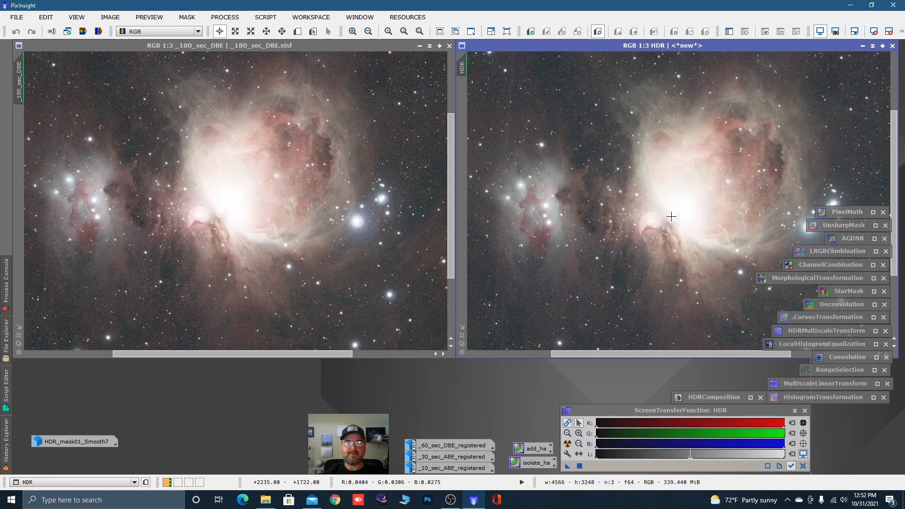
Step: Compare the nebula core in the HDR and _180_sec_DBE images at matching 1:1 zoom and position
scroll(671, 216, "up", 2)
key("space")
left_click_drag(681, 225, 647, 198)
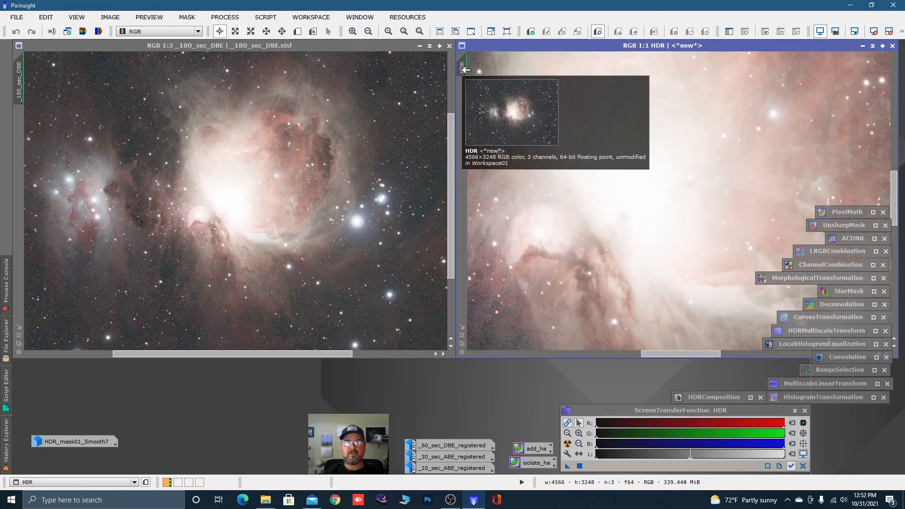
left_click_drag(462, 68, 51, 81)
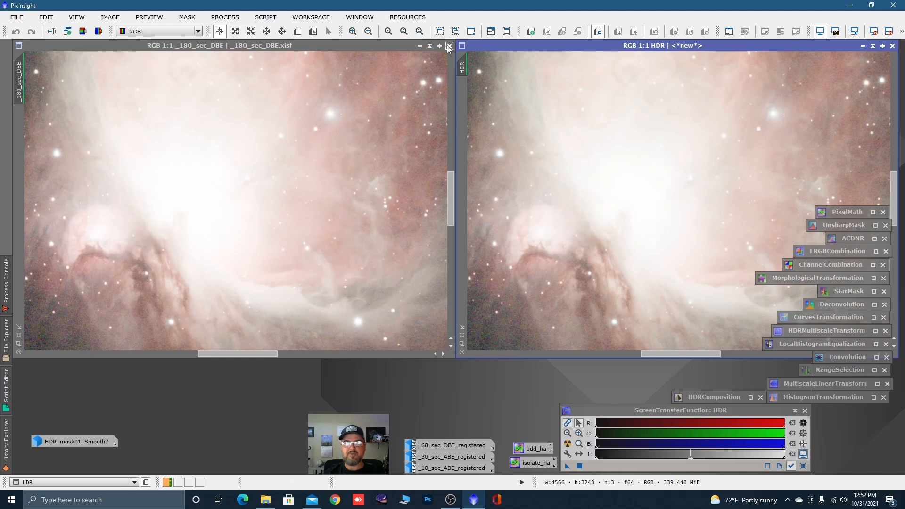
left_click(402, 48)
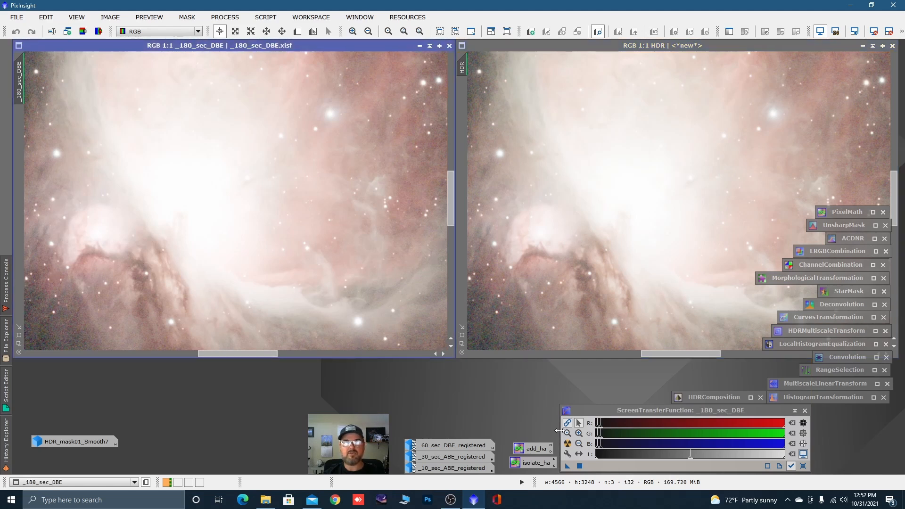
Step: Remove the screen stretch from the _180_sec_DBE and HDR images and compare their unstretched nebula cores
key("F12")
left_click(553, 43)
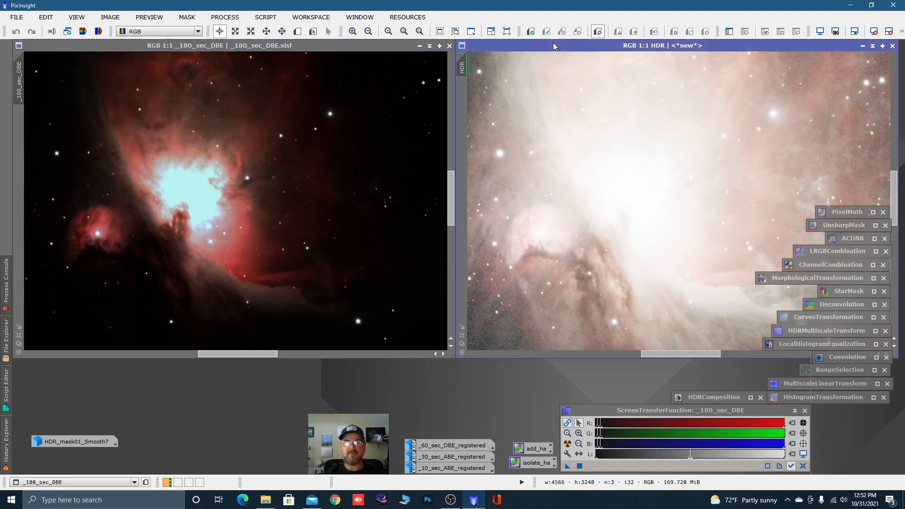
key("F12")
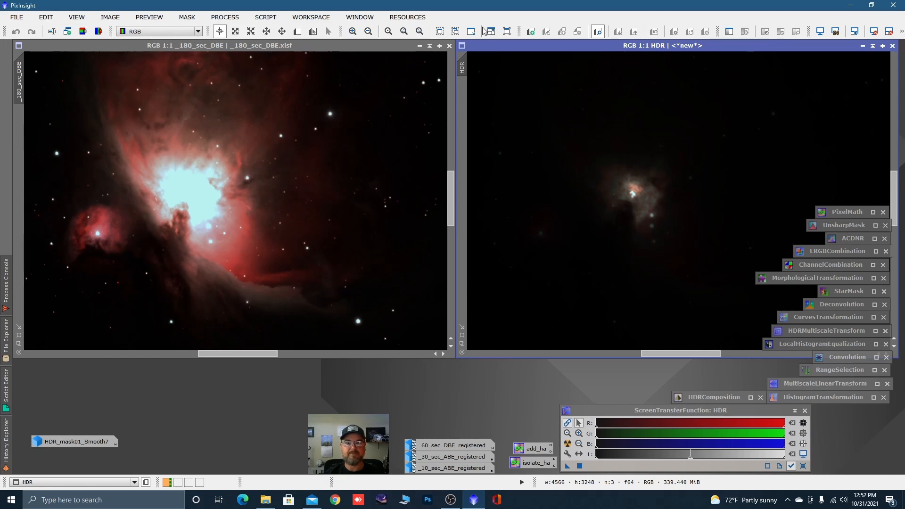
Step: Iconize the _180_sec_DBE image, reposition the HDR window and reapply the auto stretch to the HDR image
left_click(419, 45)
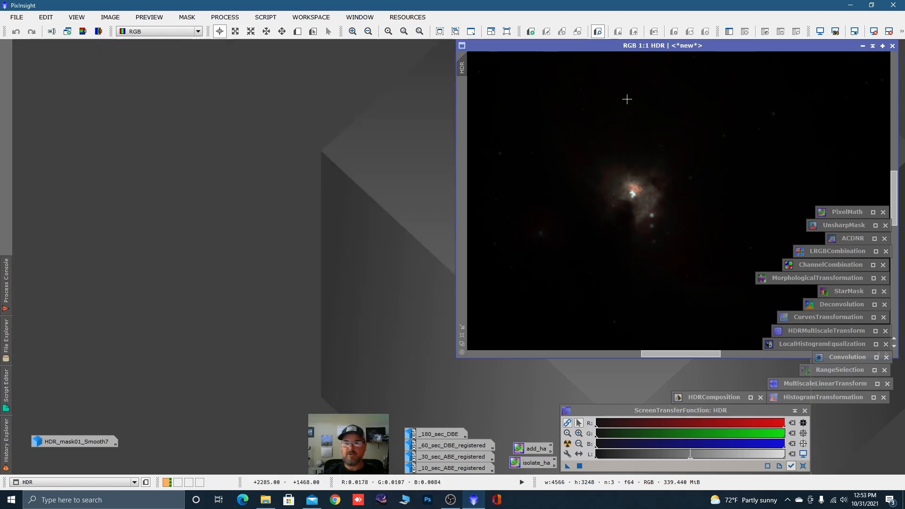
left_click_drag(708, 47, 318, 56)
scroll(437, 146, "down", 5)
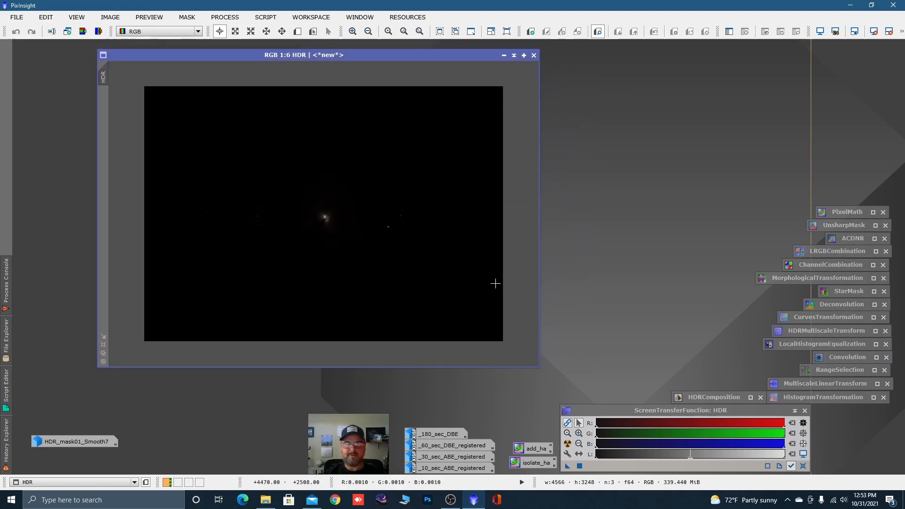
key("ctrl+a")
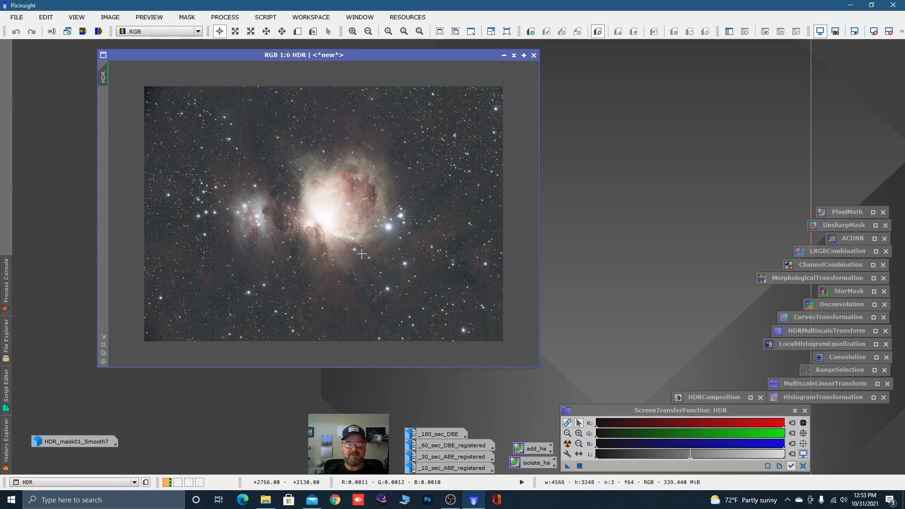
scroll(363, 258, "up", 3)
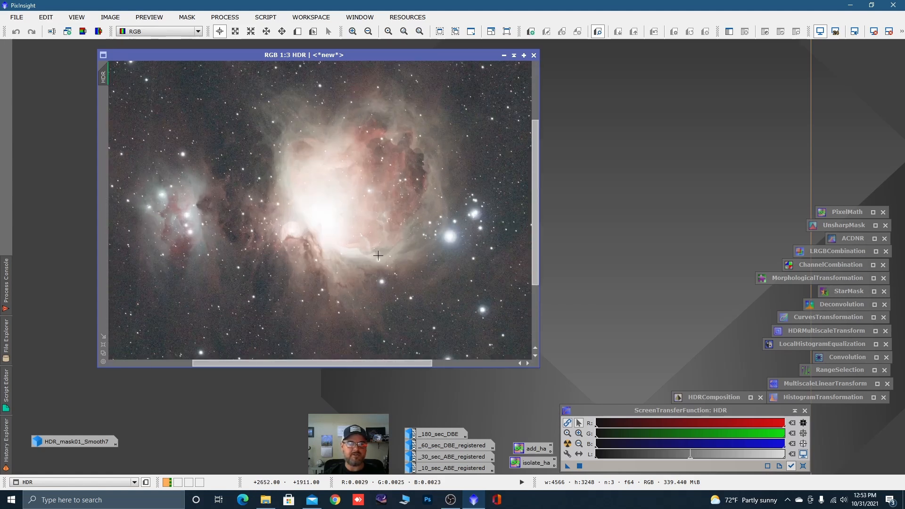
key("space")
left_click_drag(401, 272, 396, 228)
scroll(331, 227, "down", 1)
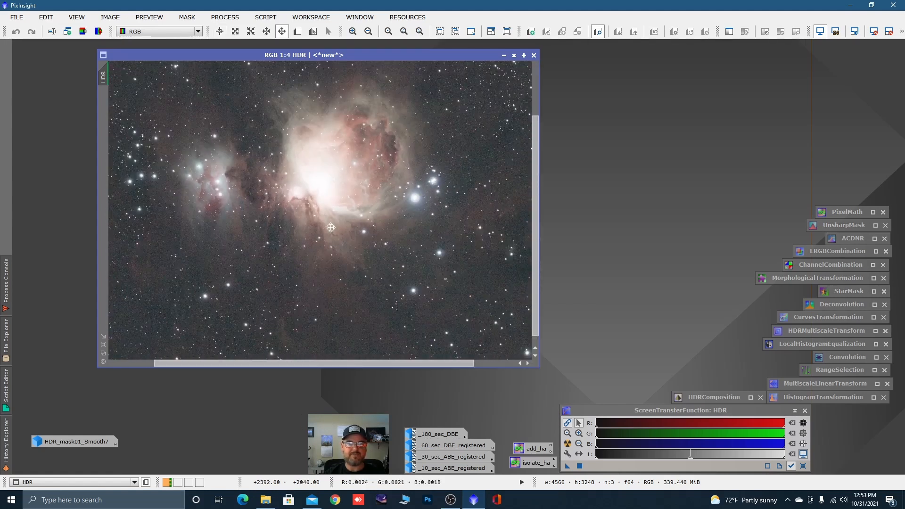
scroll(330, 228, "down", 2)
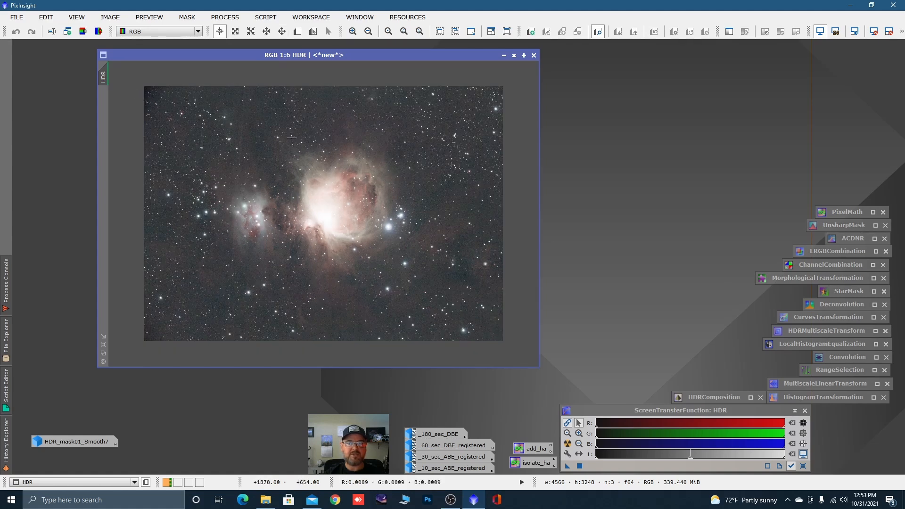
Step: Crop the HDR image around the nebulae to about 3246 × 2354 px with DynamicCrop and close the tool
left_click(226, 18)
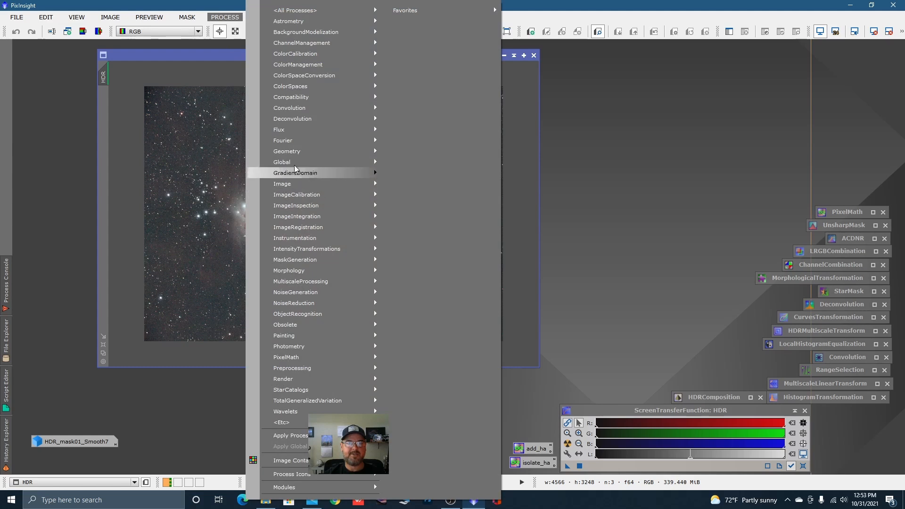
mouse_move(293, 148)
left_click(422, 174)
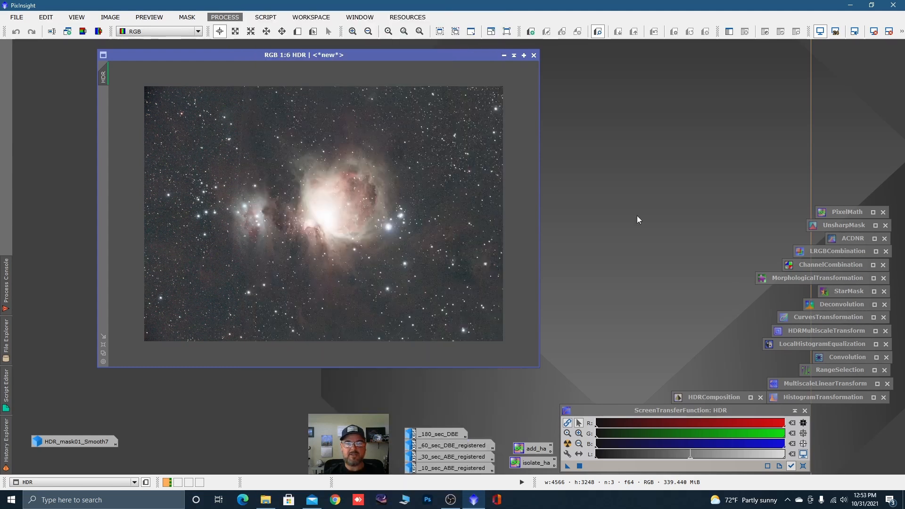
left_click_drag(665, 154, 688, 97)
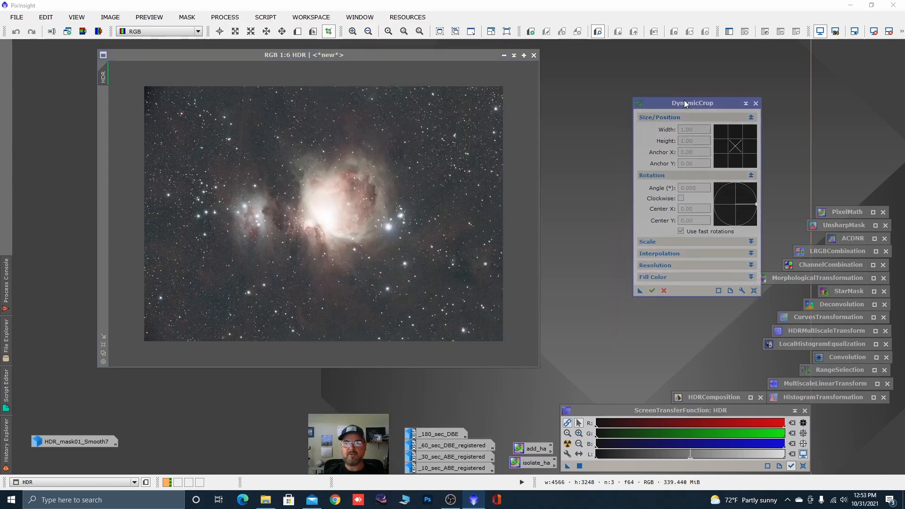
left_click(754, 286)
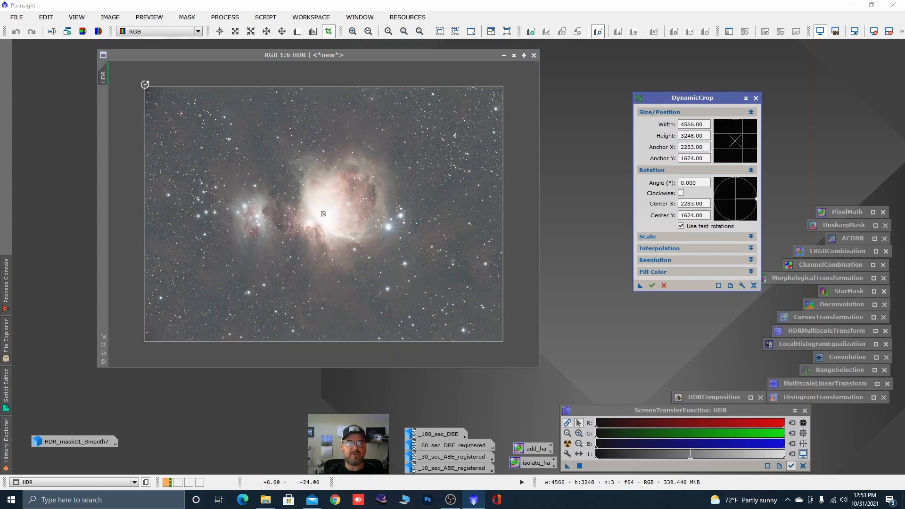
left_click_drag(143, 86, 189, 118)
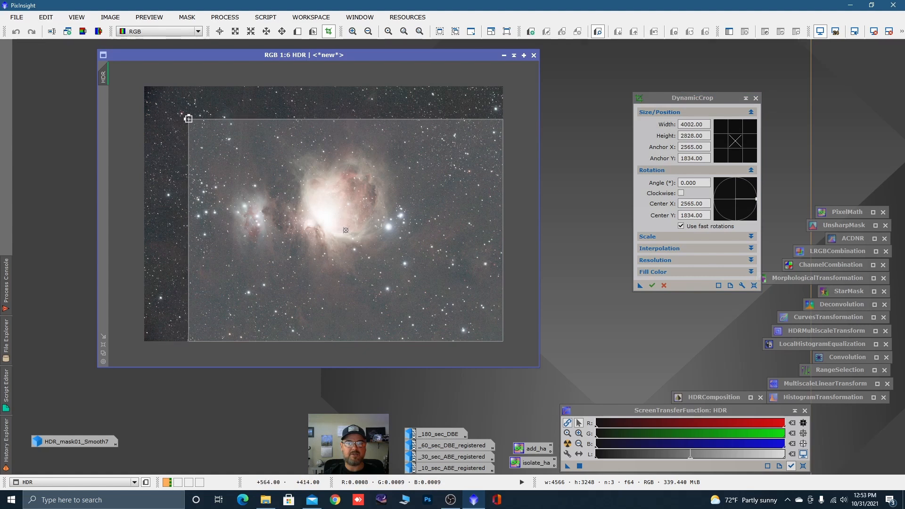
left_click_drag(504, 343, 438, 300)
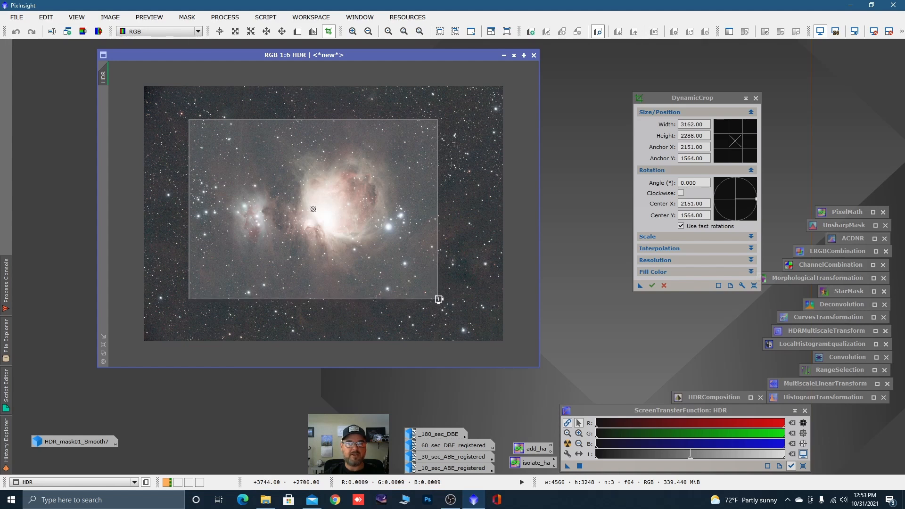
left_click_drag(188, 298, 182, 304)
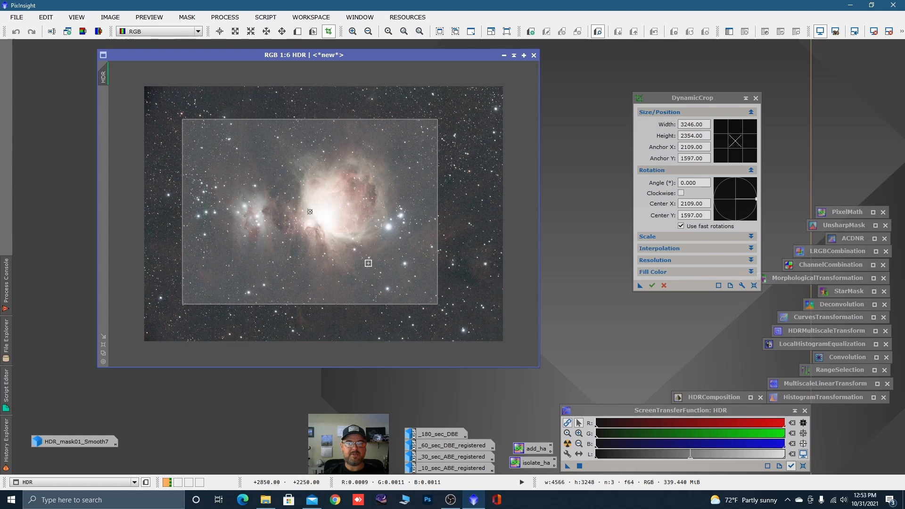
left_click(652, 286)
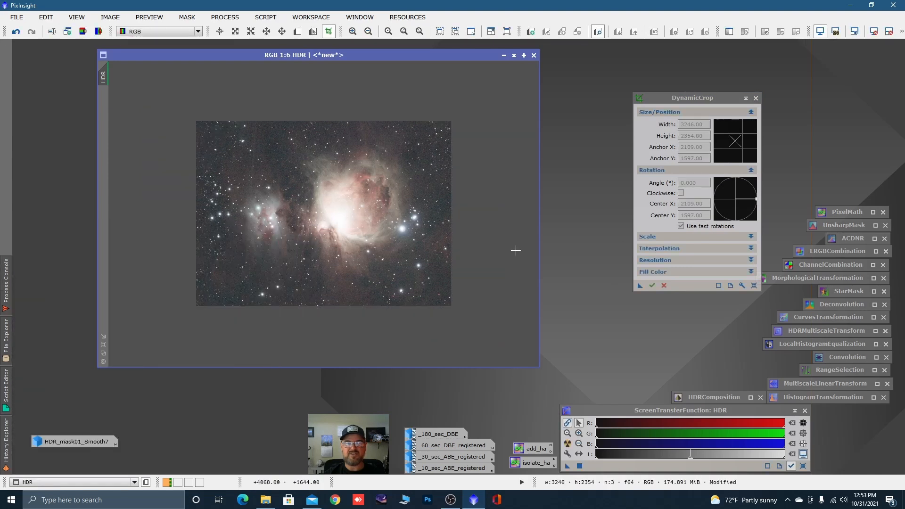
left_click(756, 98)
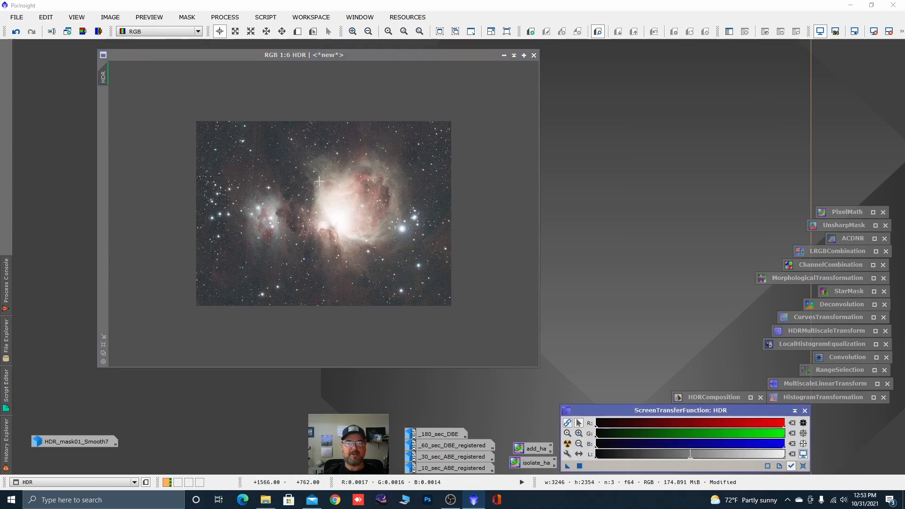
Step: Extract the luminance component of the cropped HDR image and apply an auto stretch to it
left_click_drag(182, 57, 165, 57)
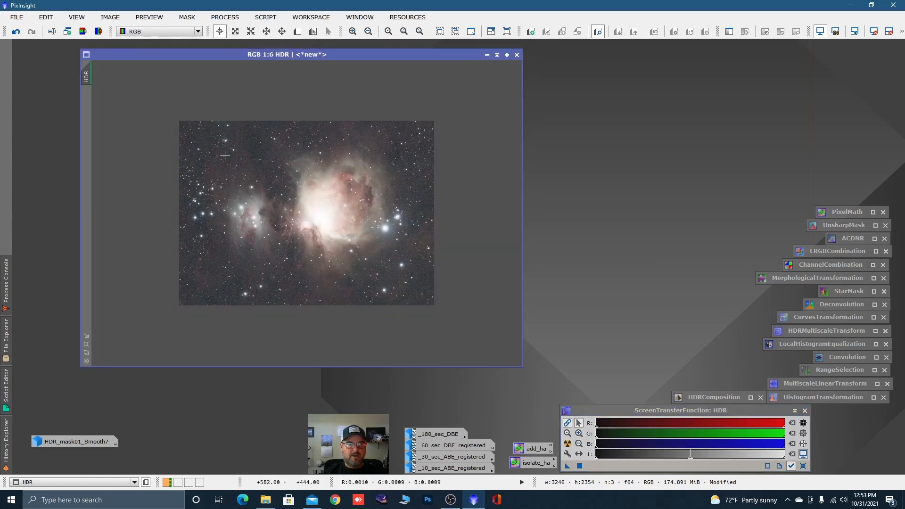
left_click(82, 32)
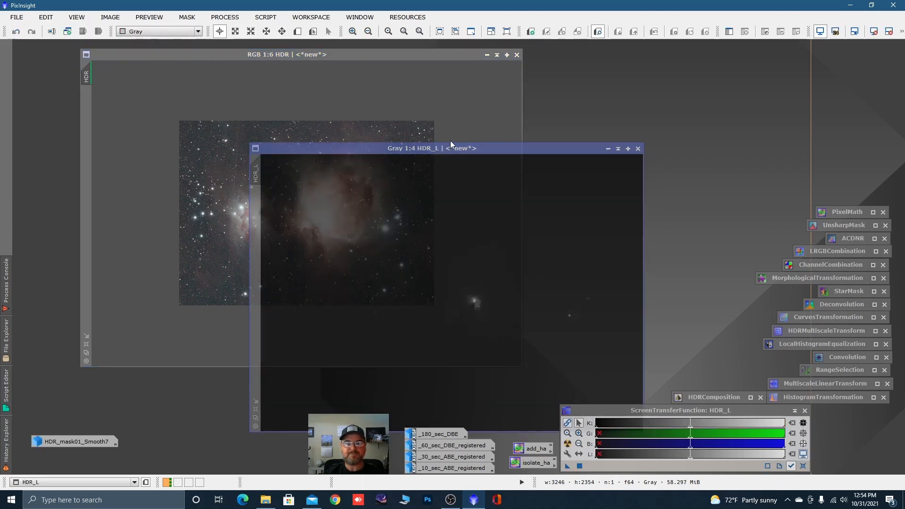
key("ctrl+a")
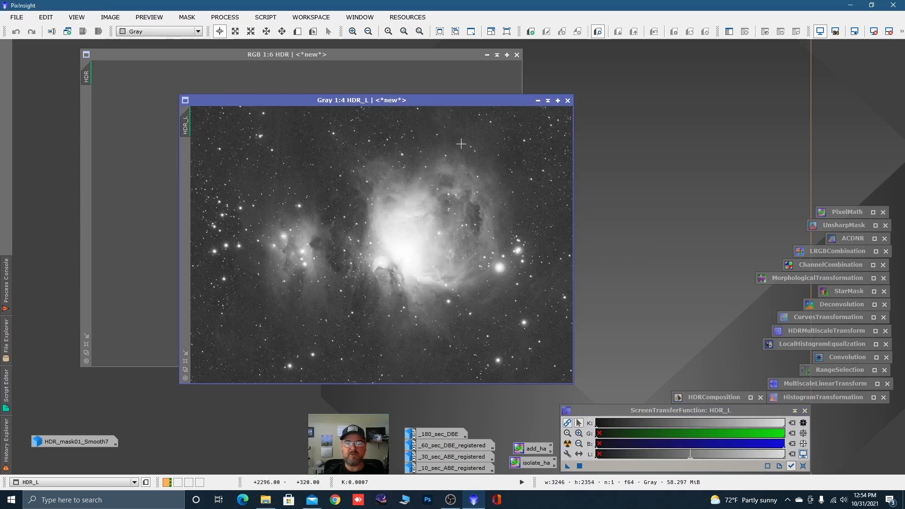
Step: Iconize the HDR_L image in an empty area of the workspace and reactivate the HDR image
left_click(537, 101)
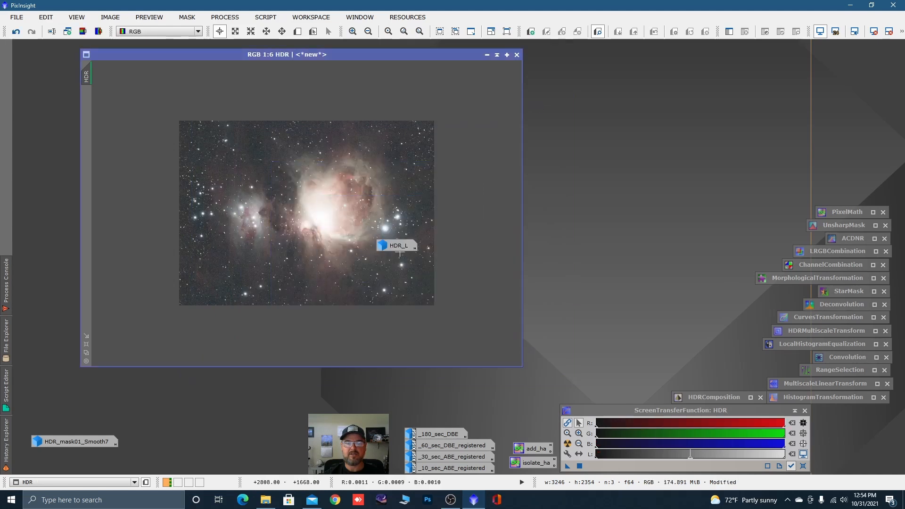
left_click_drag(396, 246, 840, 65)
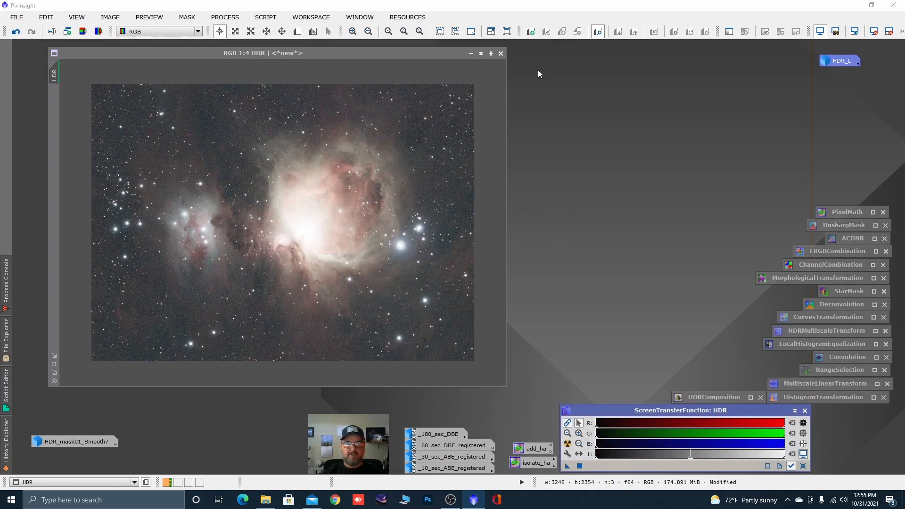
left_click(320, 55)
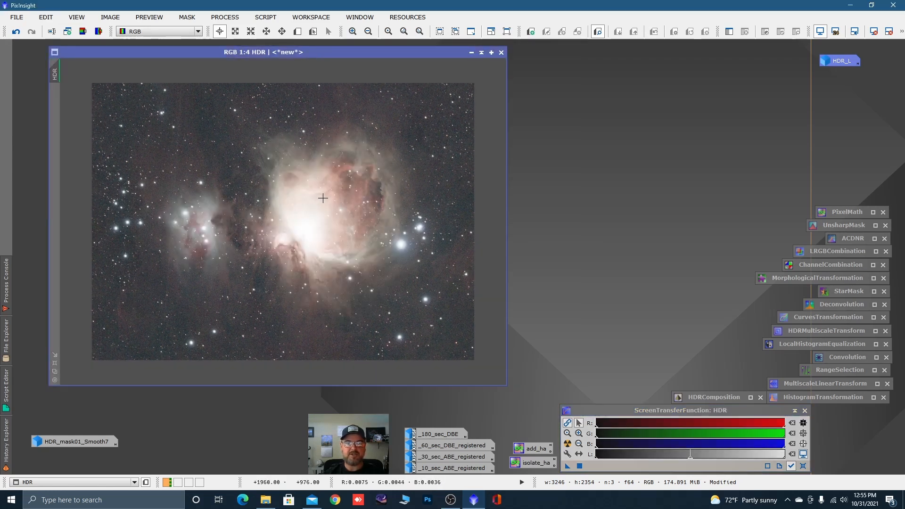
Step: Open BackgroundNeutralization and create a preview about 70 × 72 px over dark sky near the HDR image's lower-left corner
left_click(225, 17)
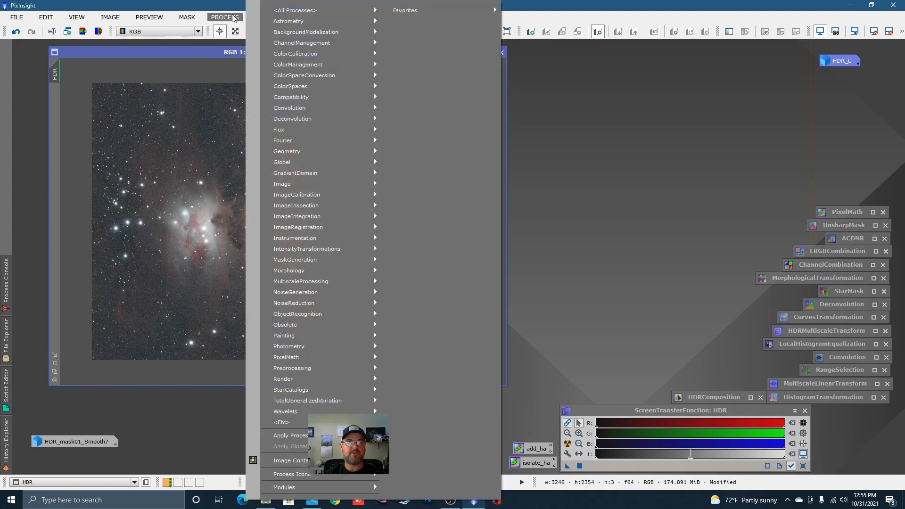
mouse_move(296, 47)
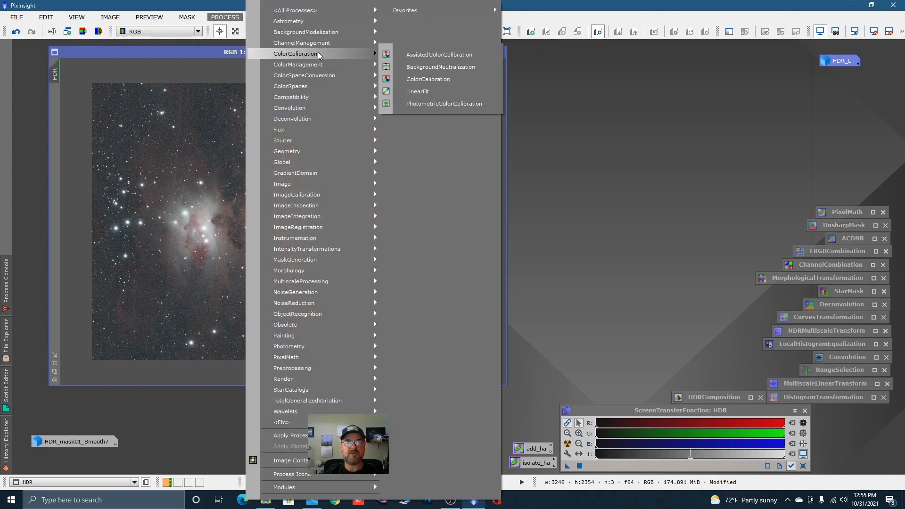
left_click(410, 67)
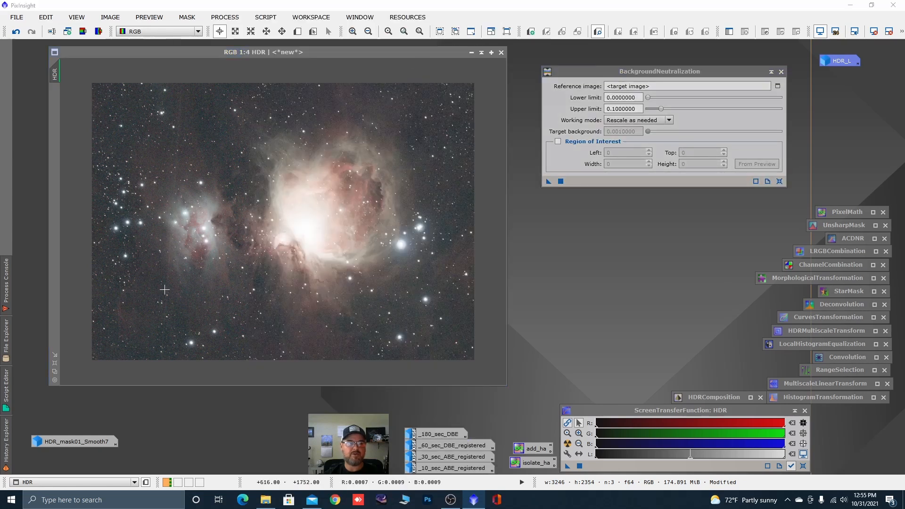
left_click(226, 295)
scroll(226, 295, "up", 2)
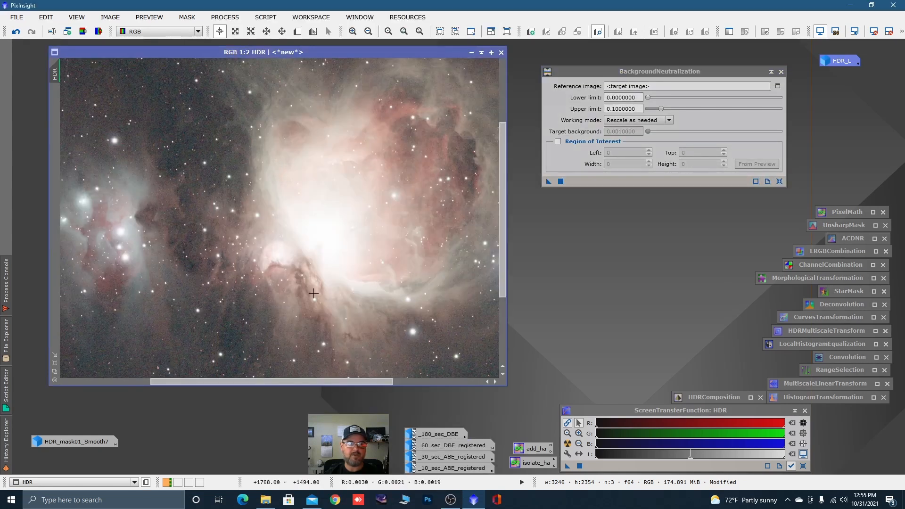
key("space")
left_click_drag(301, 299, 449, 183)
left_click_drag(255, 279, 311, 220)
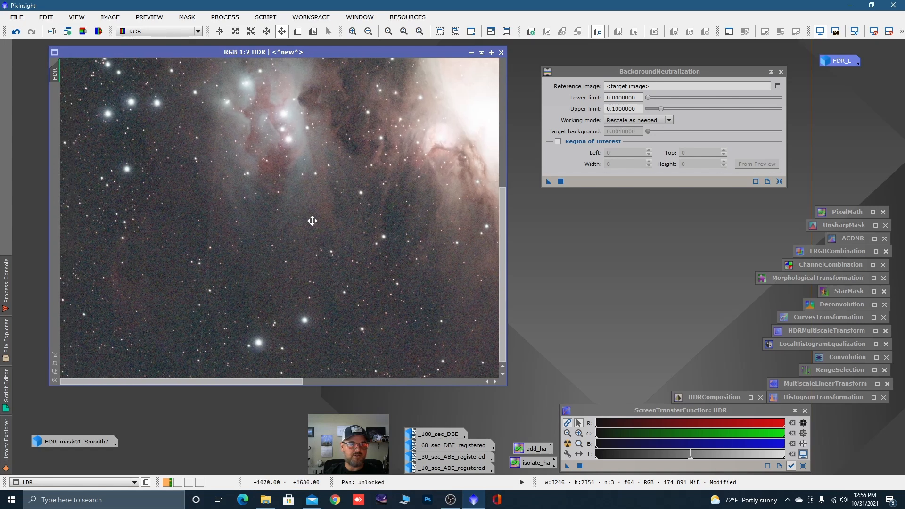
key("space")
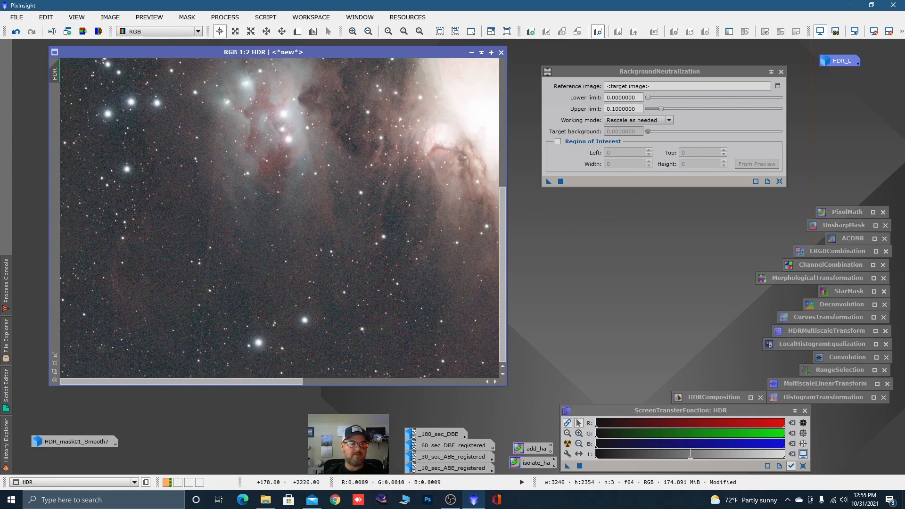
left_click(298, 32)
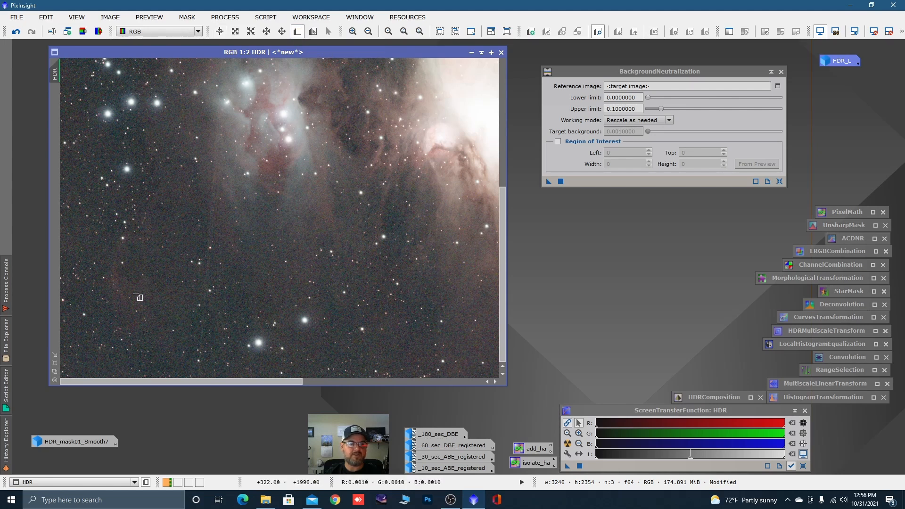
left_click_drag(95, 324, 114, 342)
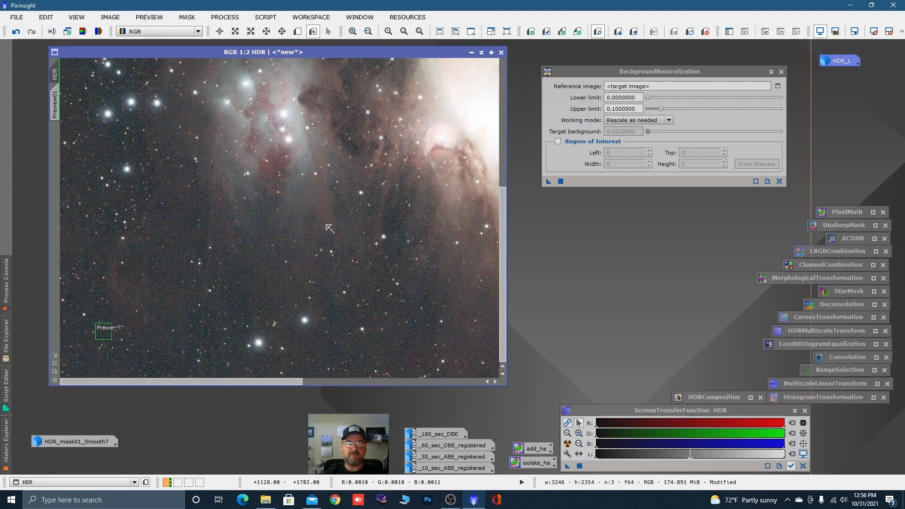
Step: Select HDR->Preview01 as the reference image for BackgroundNeutralization
scroll(329, 230, "down", 3)
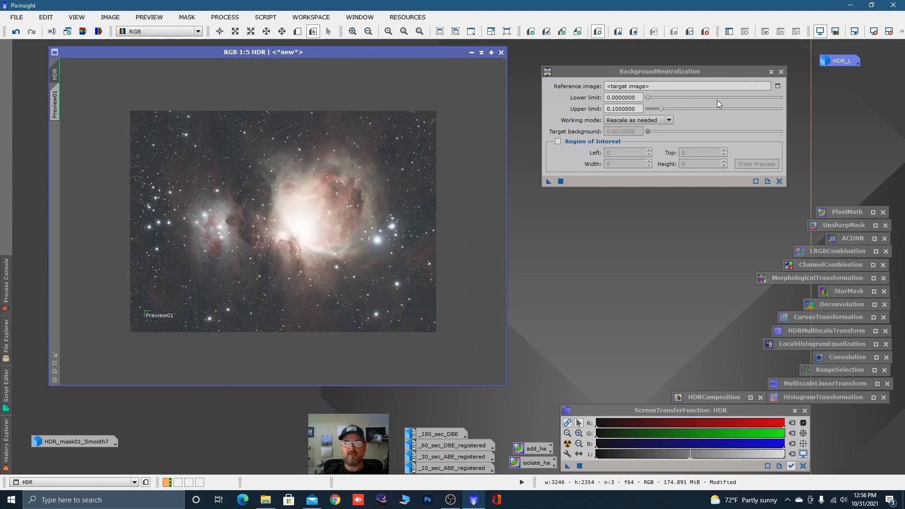
left_click(777, 88)
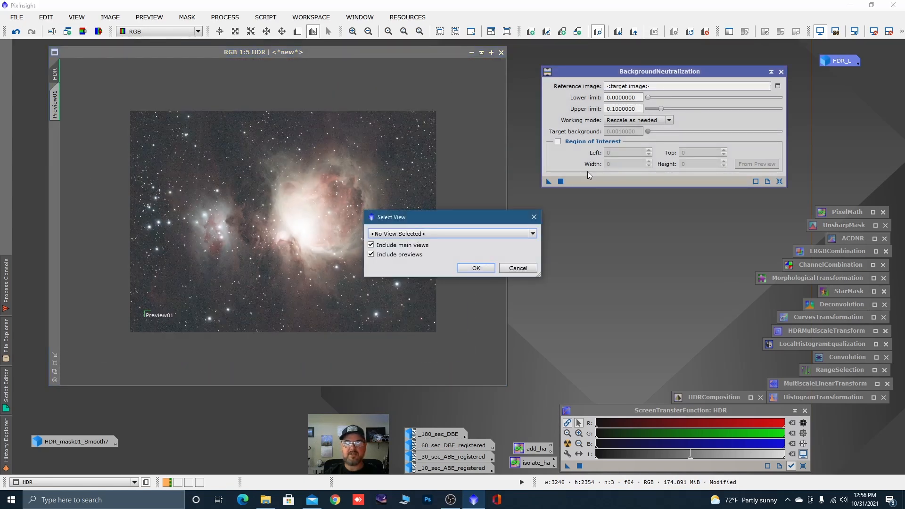
left_click(533, 234)
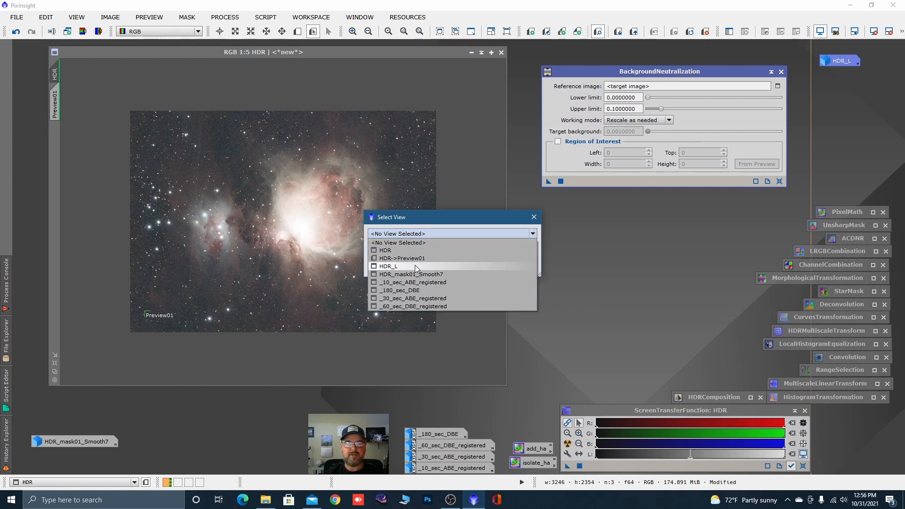
left_click(401, 260)
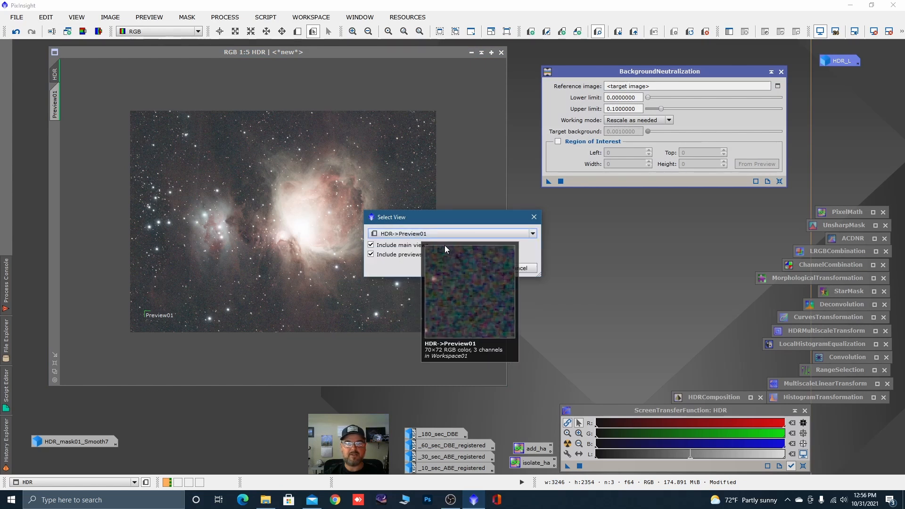
left_click(462, 268)
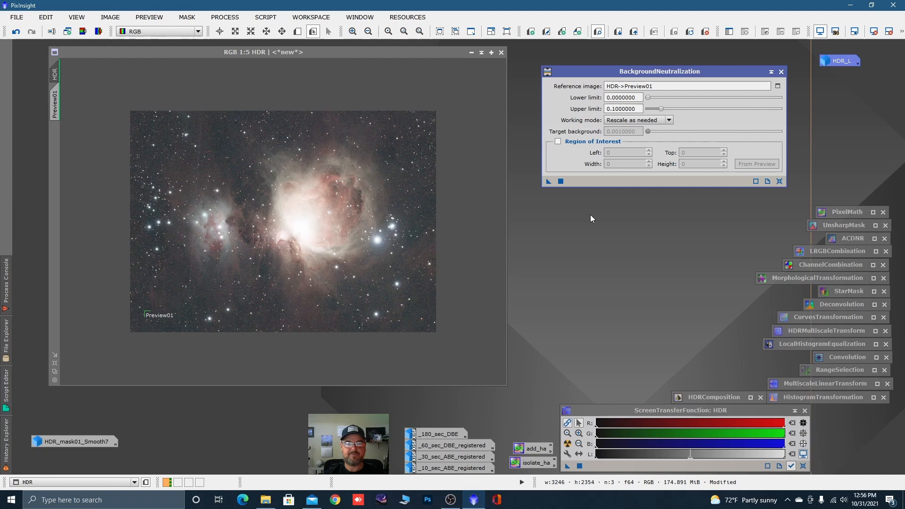
Step: Apply BackgroundNeutralization to the HDR image, refresh its auto stretch and close the tool
left_click(549, 182)
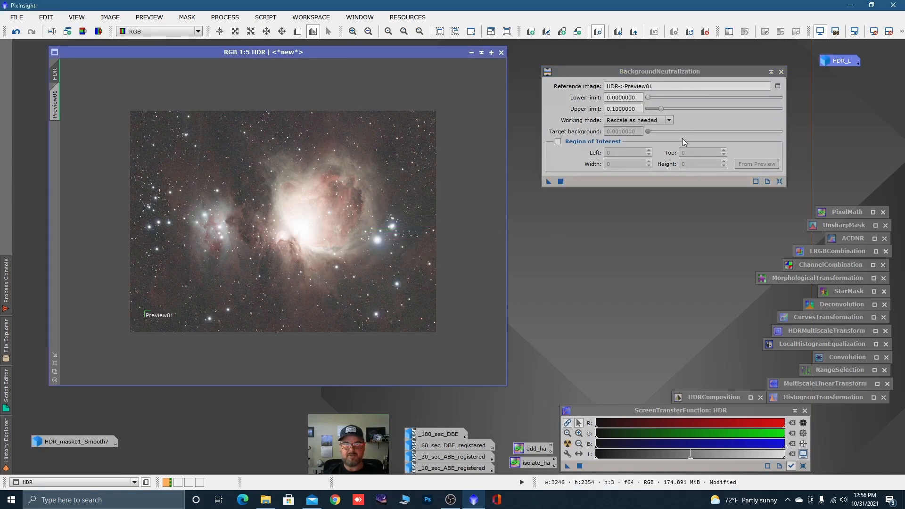
key("F12")
left_click(568, 445)
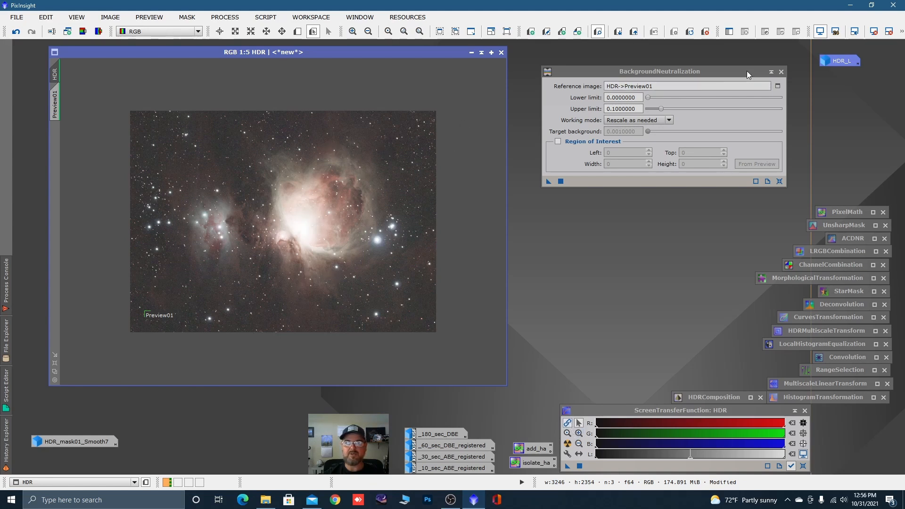
left_click(781, 71)
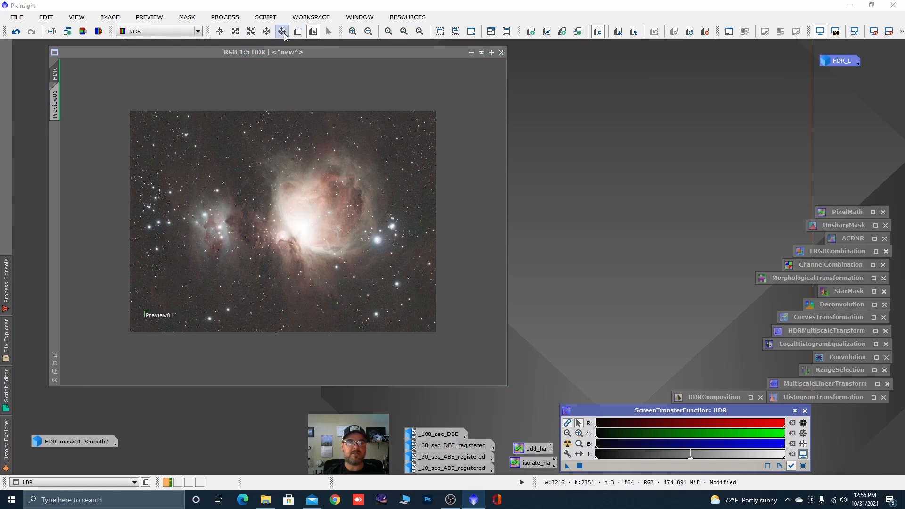
Step: Create a square preview over the Orion Nebula's bright core and open ColorCalibration beside the HDR image
left_click(297, 31)
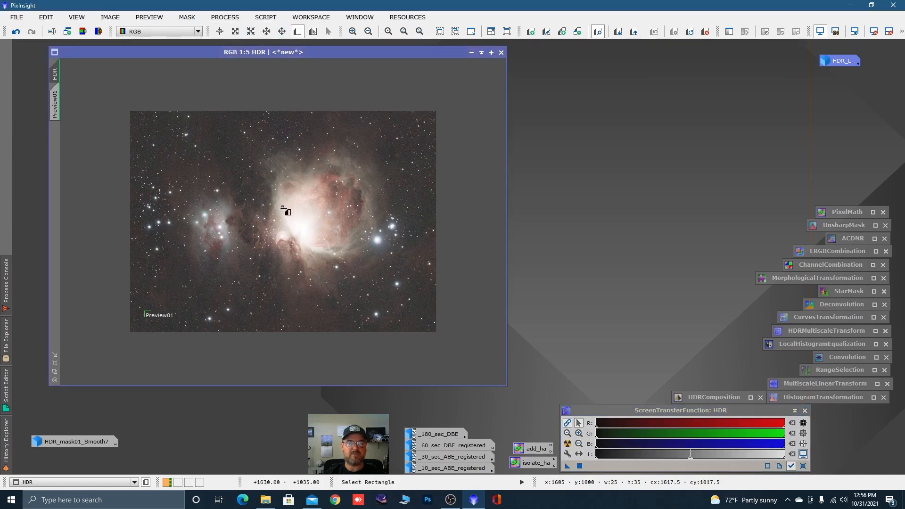
left_click_drag(282, 207, 328, 253)
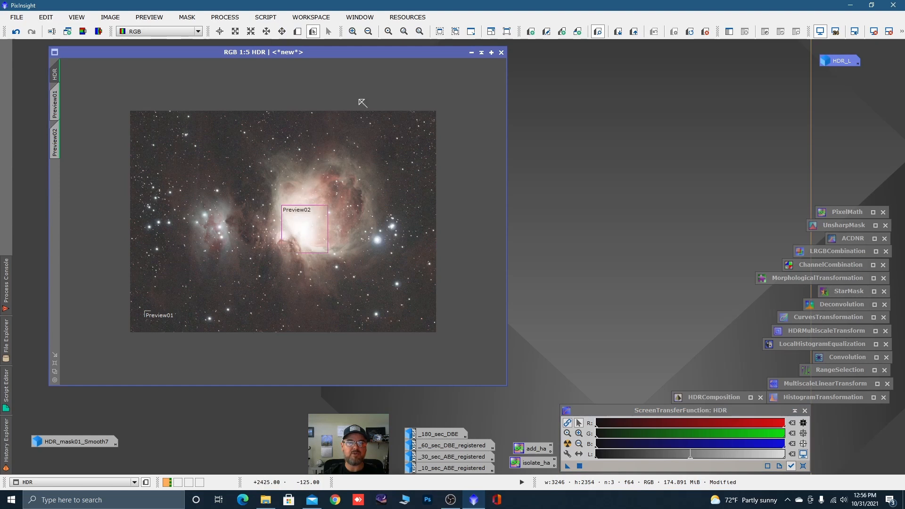
left_click(237, 20)
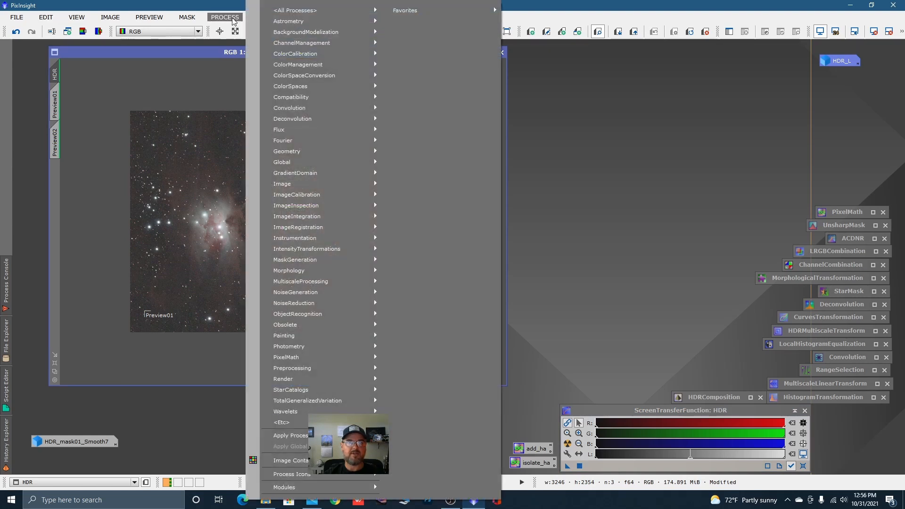
mouse_move(293, 56)
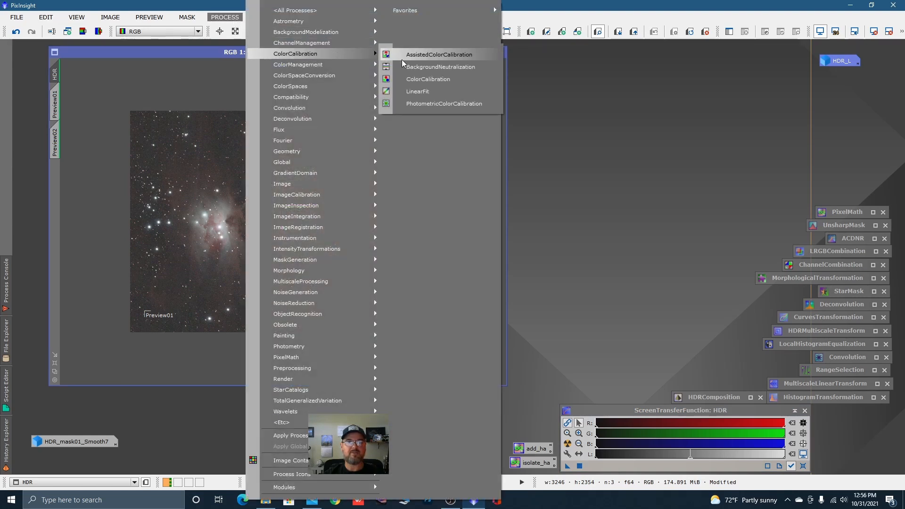
left_click(423, 80)
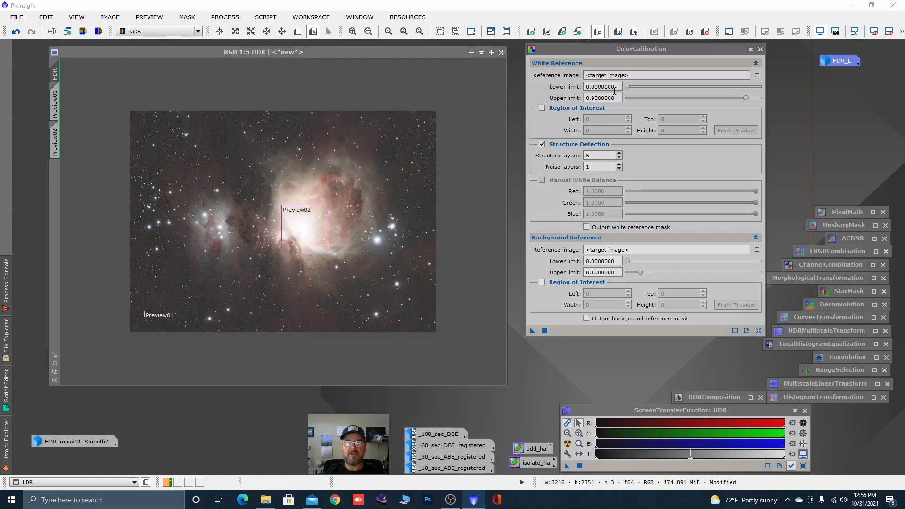
left_click_drag(660, 51, 684, 52)
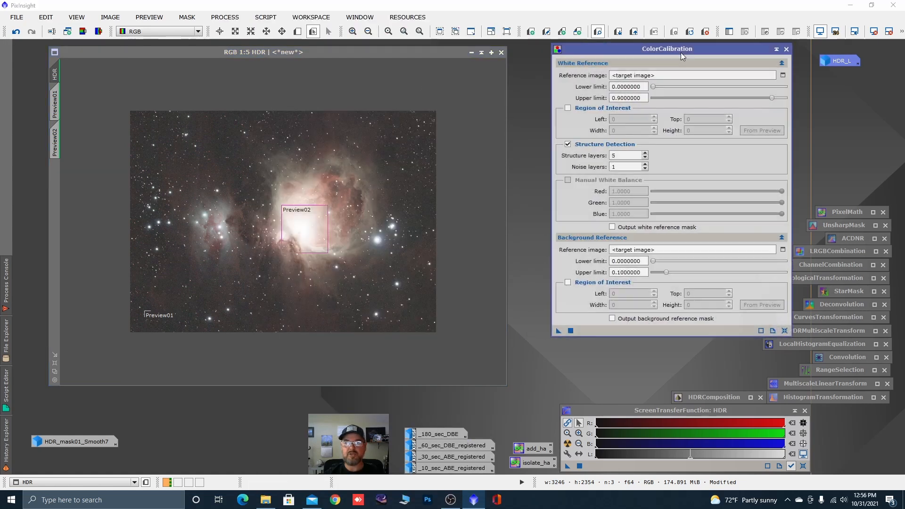
Step: Set the ColorCalibration white reference to HDR->Preview02 and disable Structure Detection
left_click(783, 76)
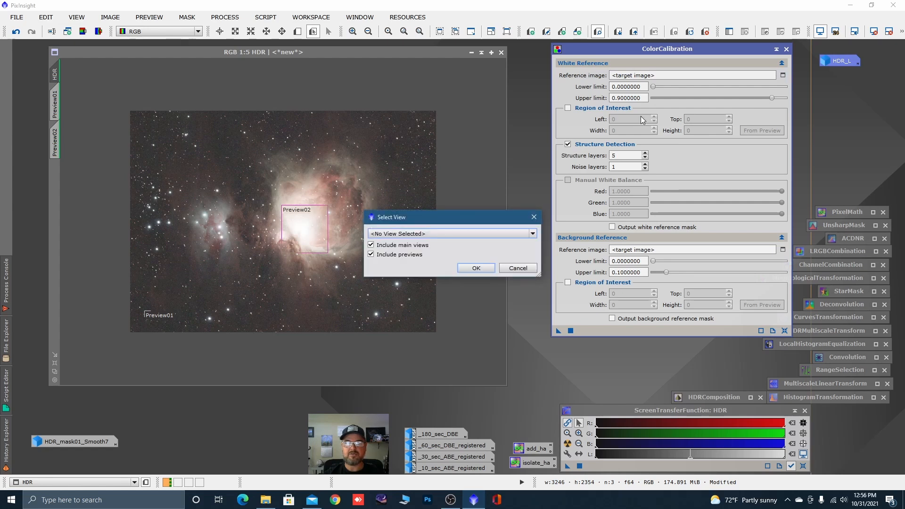
left_click(533, 234)
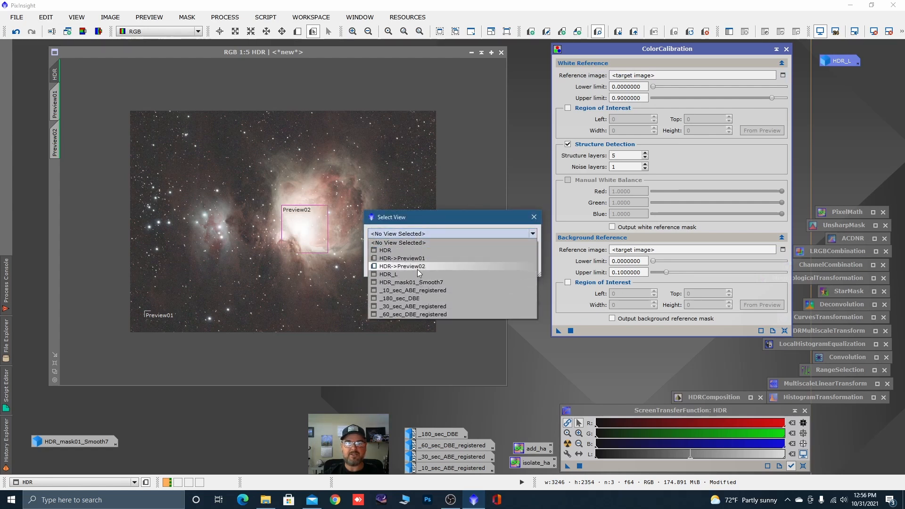
left_click(419, 267)
left_click(465, 268)
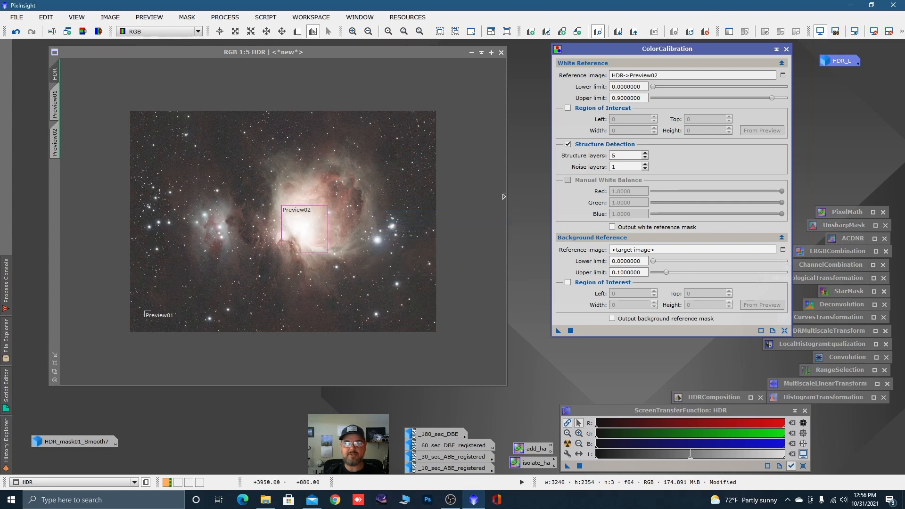
left_click(568, 144)
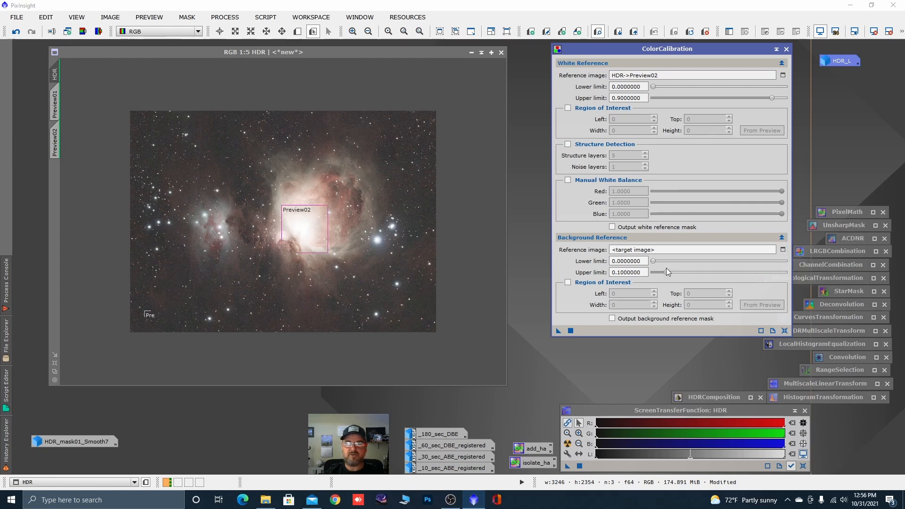
Step: Set the ColorCalibration background reference image to HDR->Preview01
left_click(783, 249)
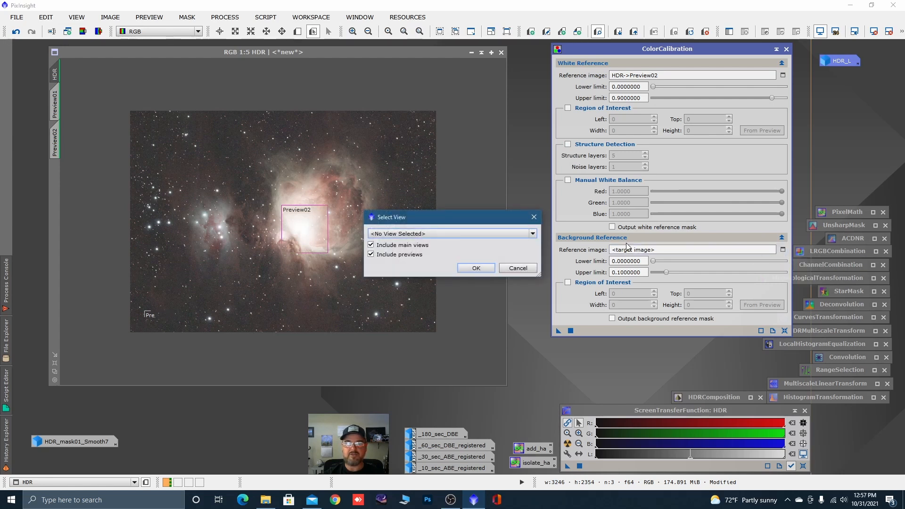
left_click(424, 234)
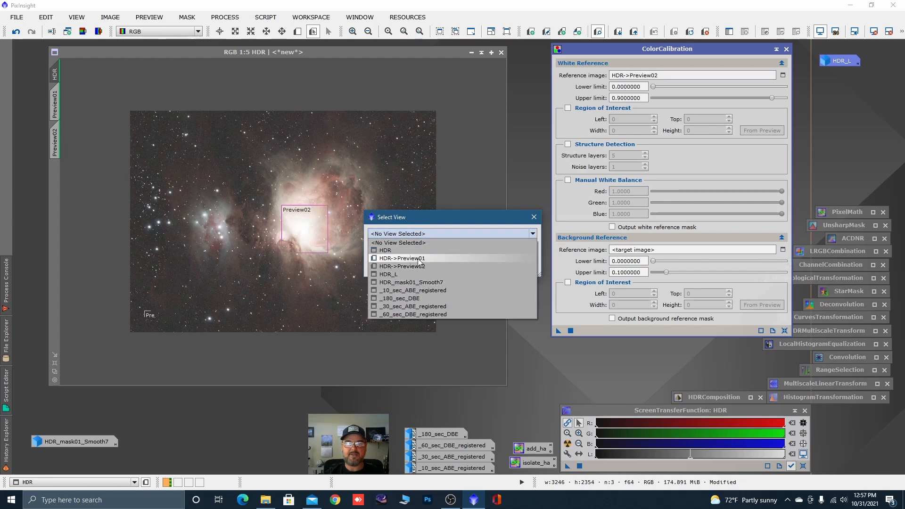
left_click(420, 259)
left_click(477, 268)
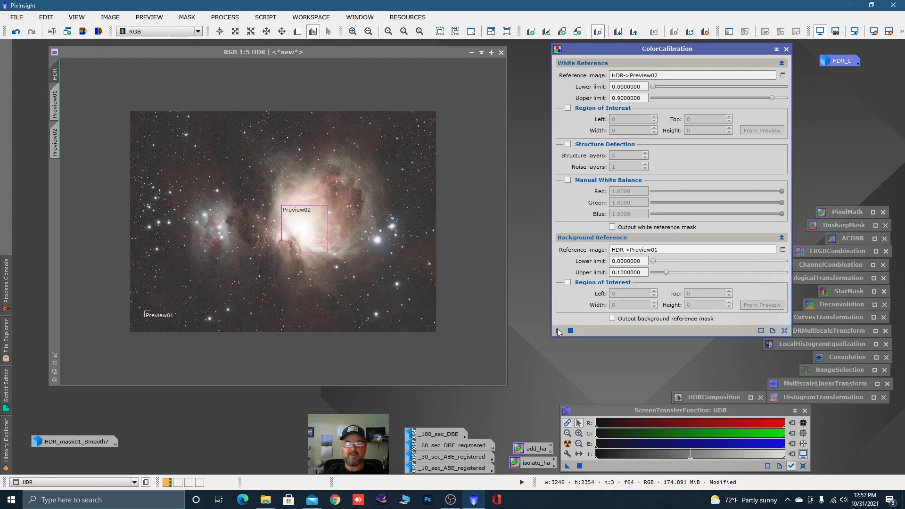
Step: Apply ColorCalibration to the HDR image, close the tool and refresh the auto stretch to inspect the nebula
left_click_drag(558, 333, 425, 288)
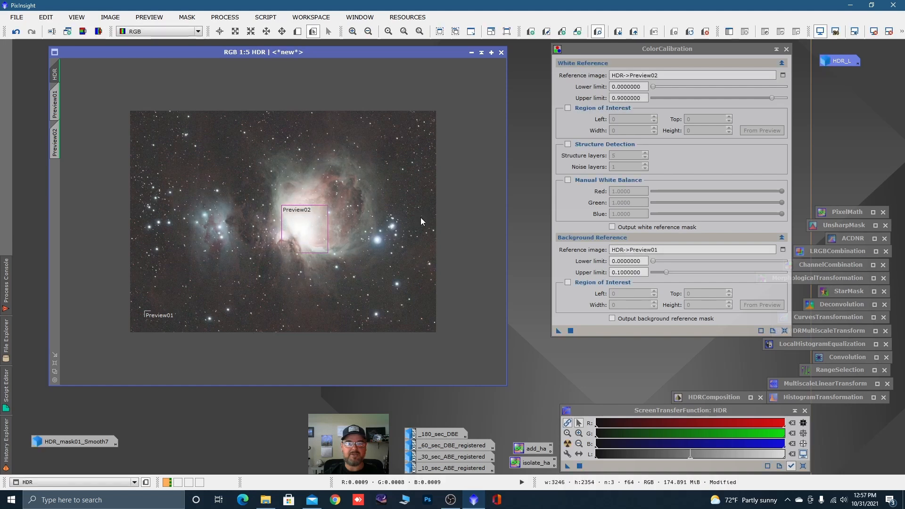
left_click(786, 49)
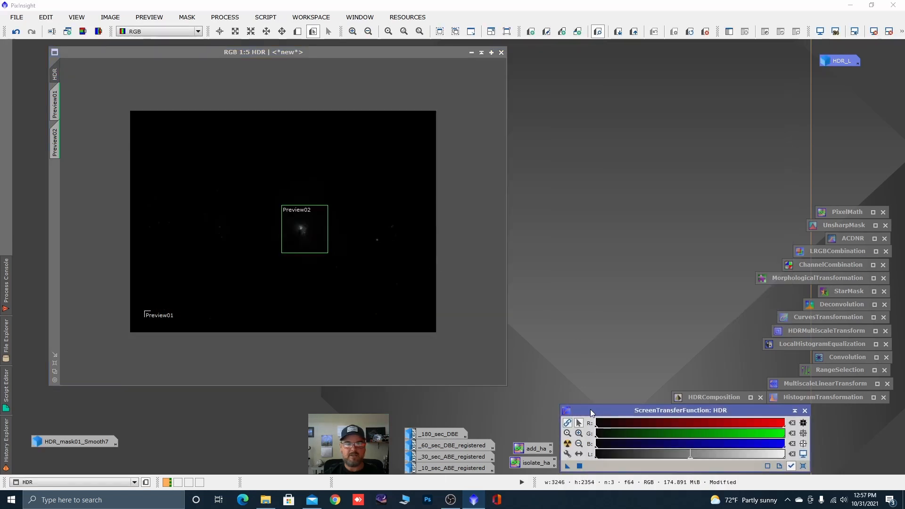
left_click(568, 444)
scroll(312, 162, "up", 1)
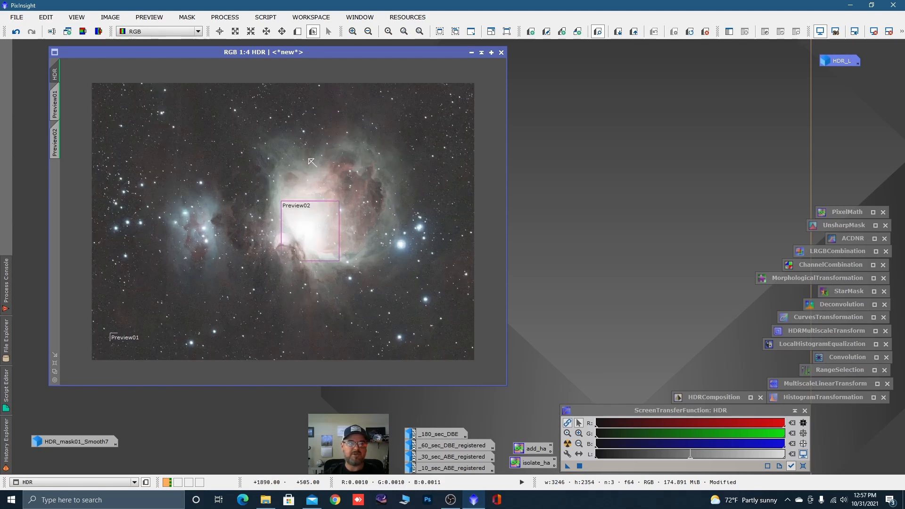
scroll(311, 162, "up", 1)
scroll(305, 168, "down", 1)
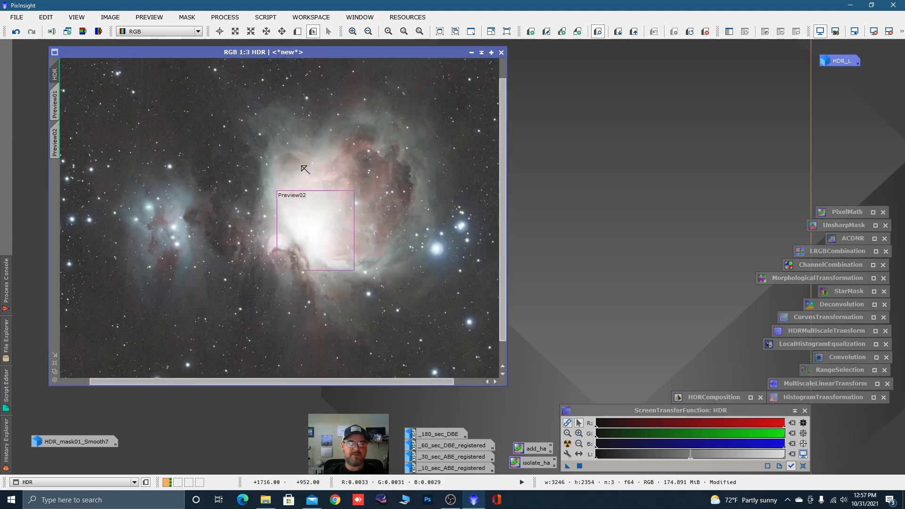
scroll(305, 168, "down", 1)
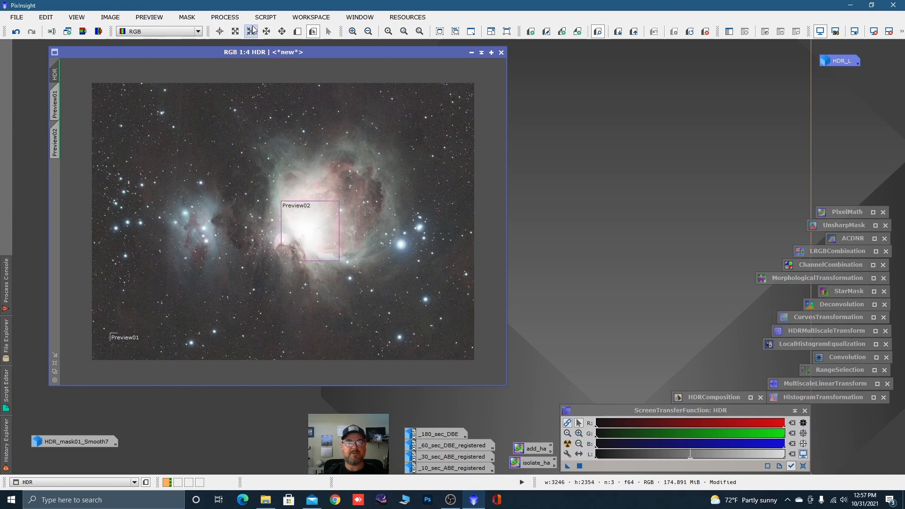
Step: Remove green from the HDR image with SCNR at an amount of 0.44 and park the collapsed tool above PixelMath
left_click(225, 17)
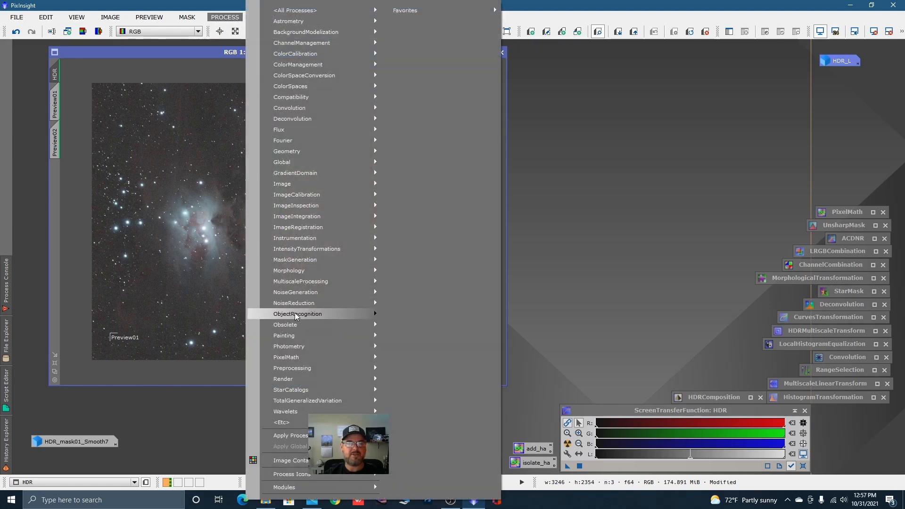
mouse_move(374, 300)
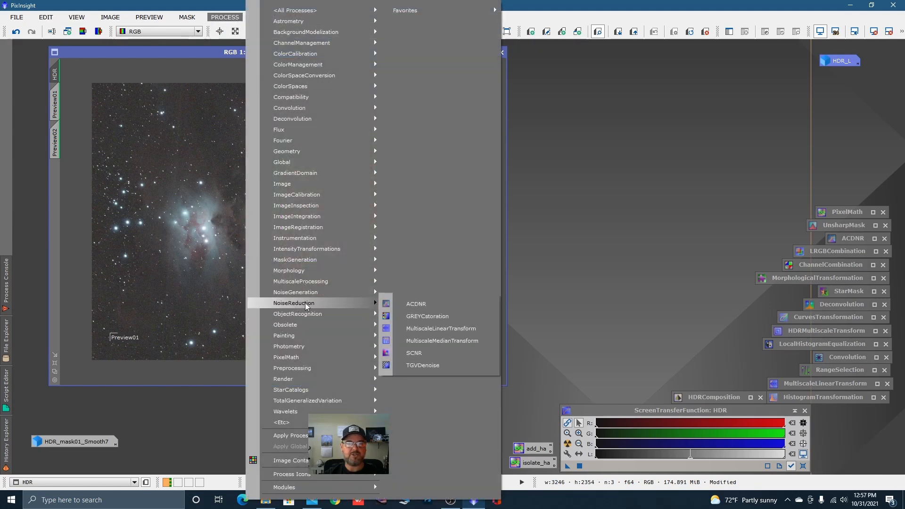
left_click(413, 354)
left_click_drag(665, 227, 709, 194)
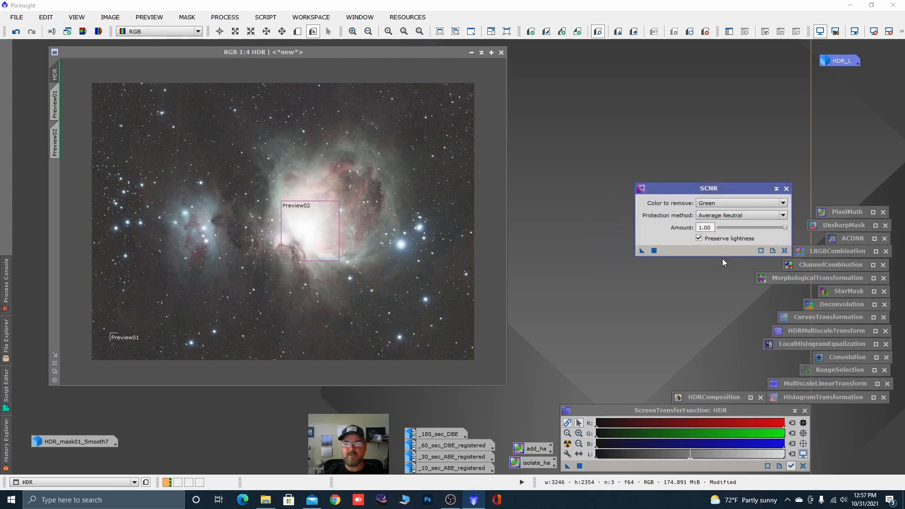
left_click_drag(784, 226, 747, 226)
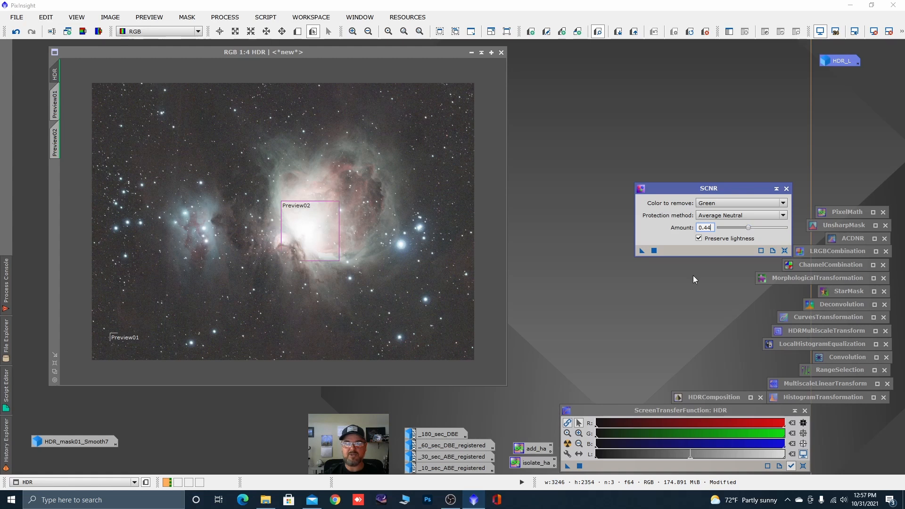
left_click_drag(643, 250, 398, 269)
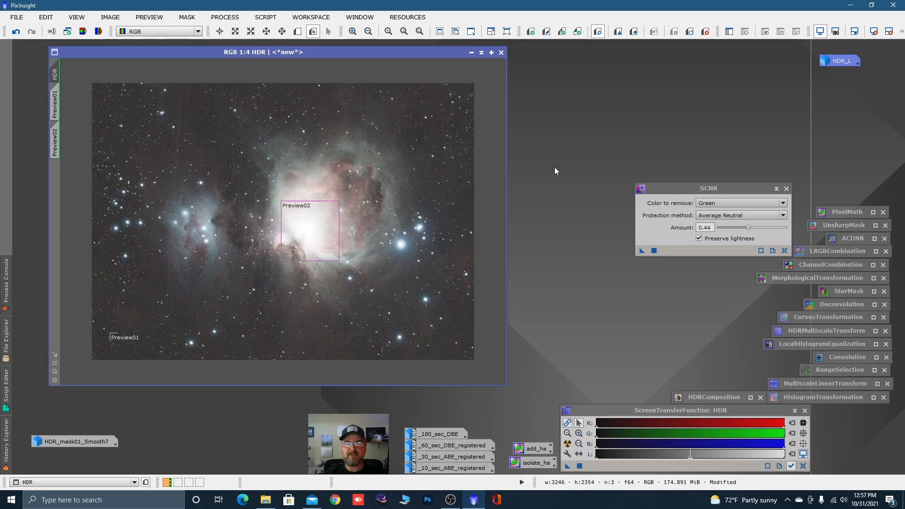
left_click(777, 189)
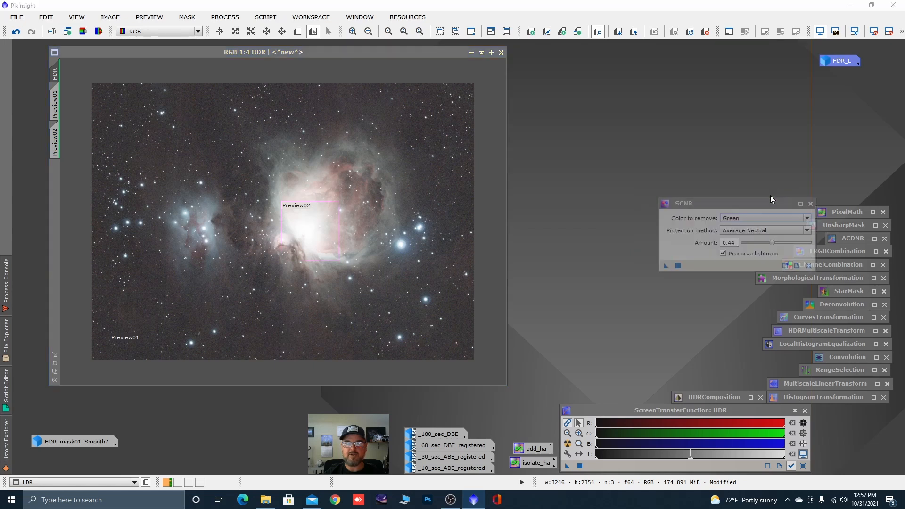
left_click_drag(839, 201, 847, 201)
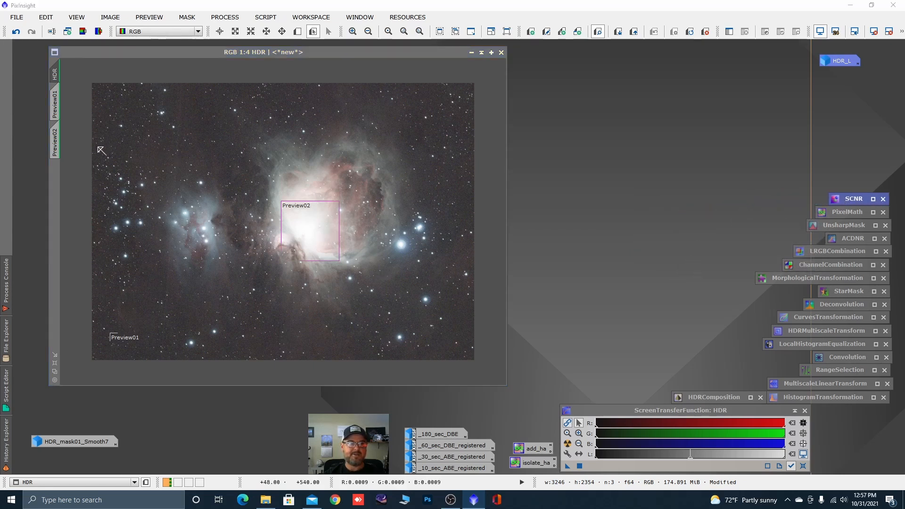
Step: Delete all previews from the HDR image and switch to readout mode
left_click(163, 19)
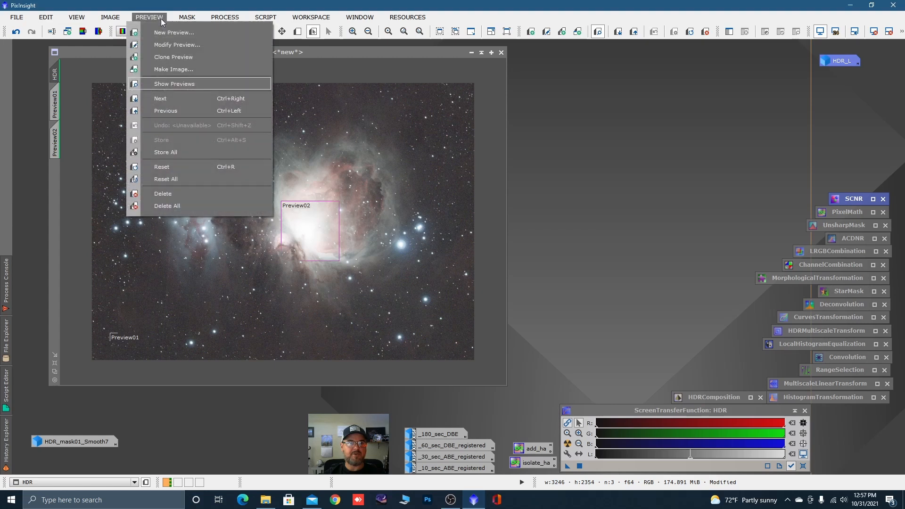
left_click(169, 205)
key("alt+r")
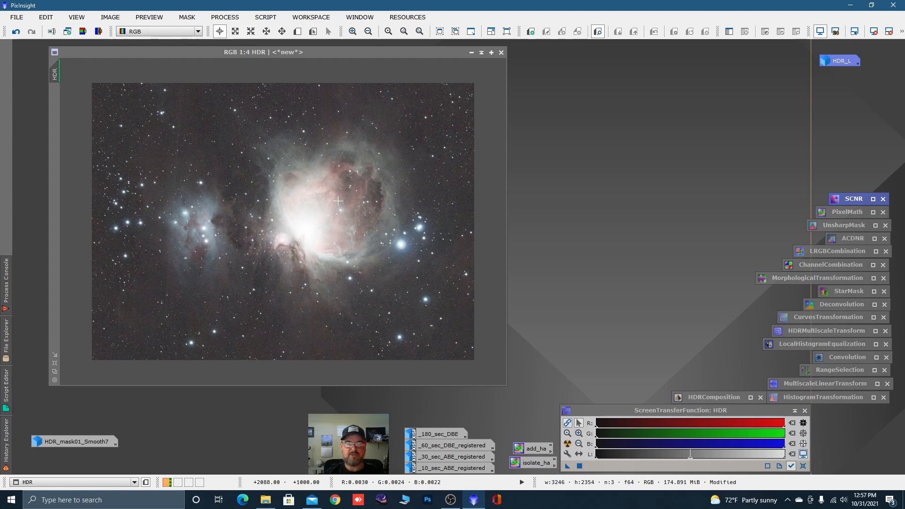
Step: Turn off the HDR image's screen stretch and open a reset HistogramTransformation tracking the HDR view with a real-time preview
key("F12")
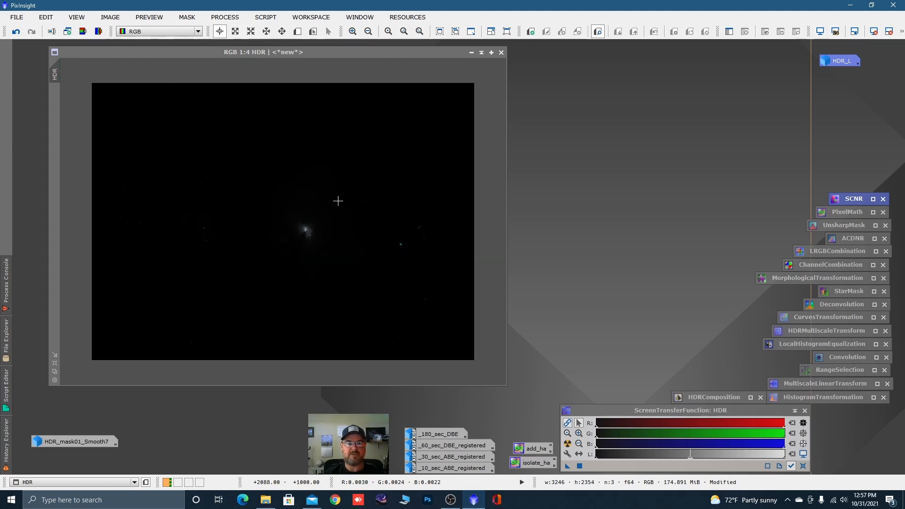
left_click(319, 54)
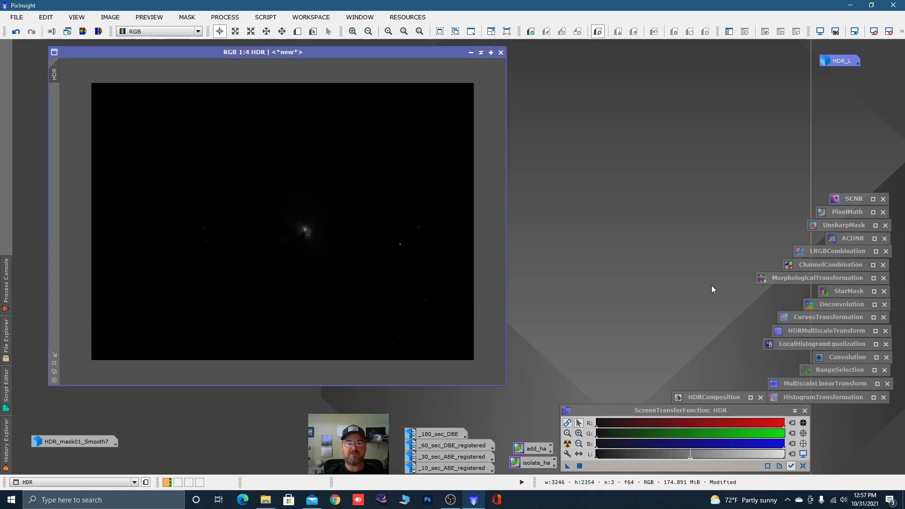
double_click(792, 400)
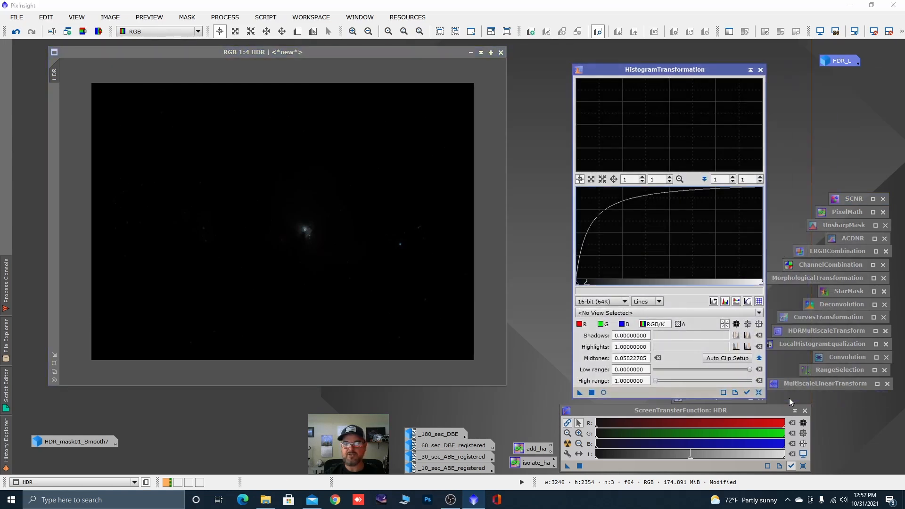
left_click(760, 393)
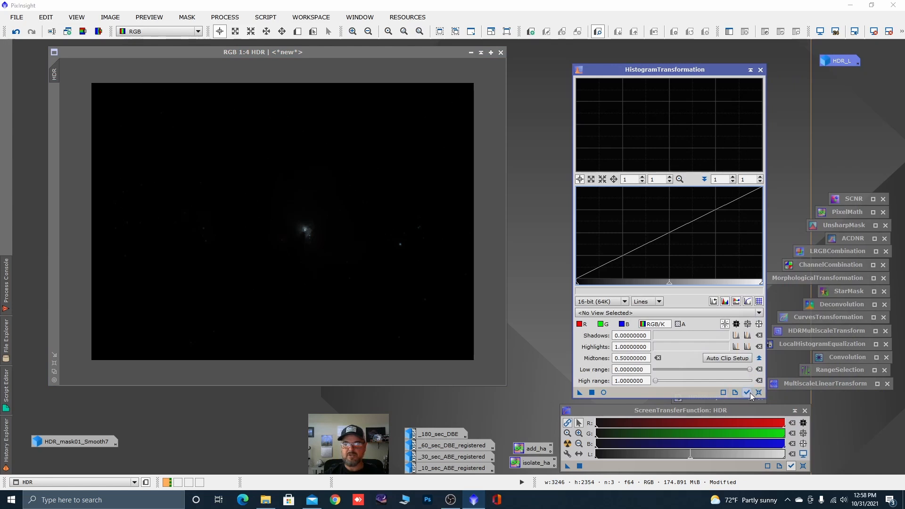
left_click(750, 395)
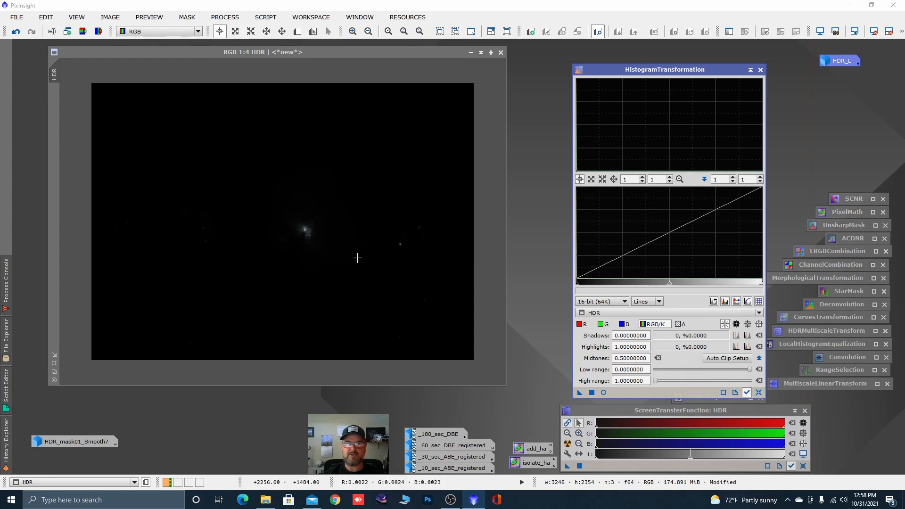
left_click(604, 393)
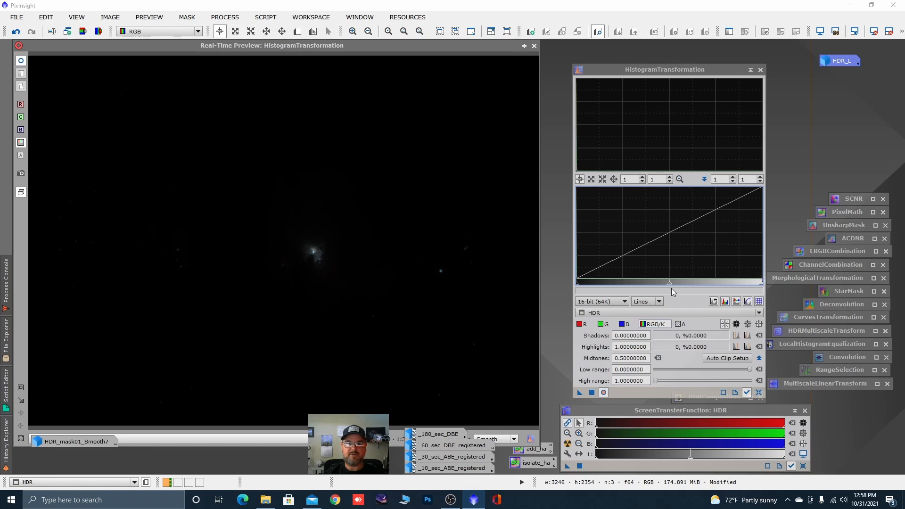
Step: Apply a HistogramTransformation with midtones at about 0.0228 to the HDR image, reset the tool and close the real-time preview
left_click_drag(669, 284, 581, 283)
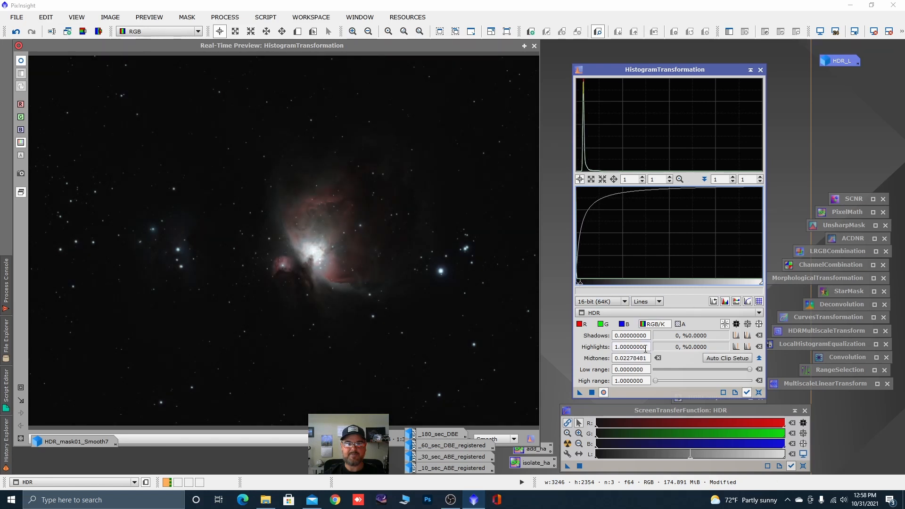
left_click(592, 393)
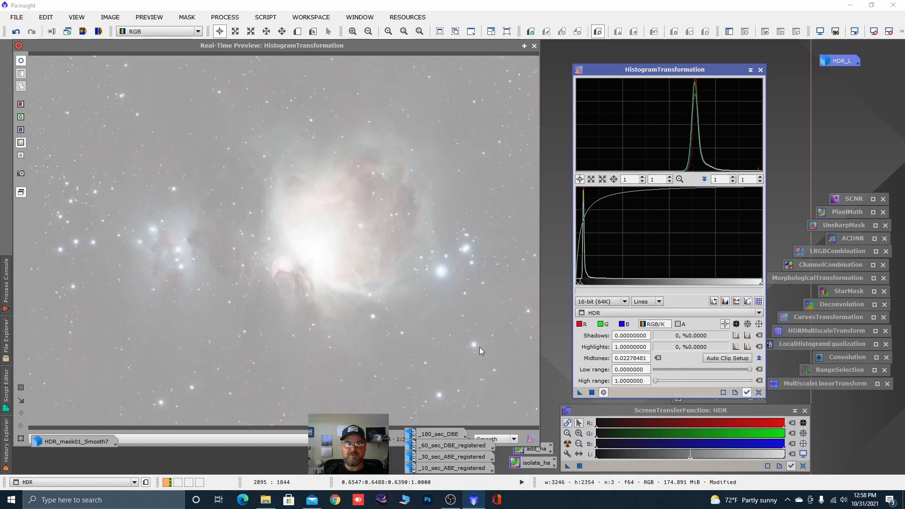
left_click(759, 393)
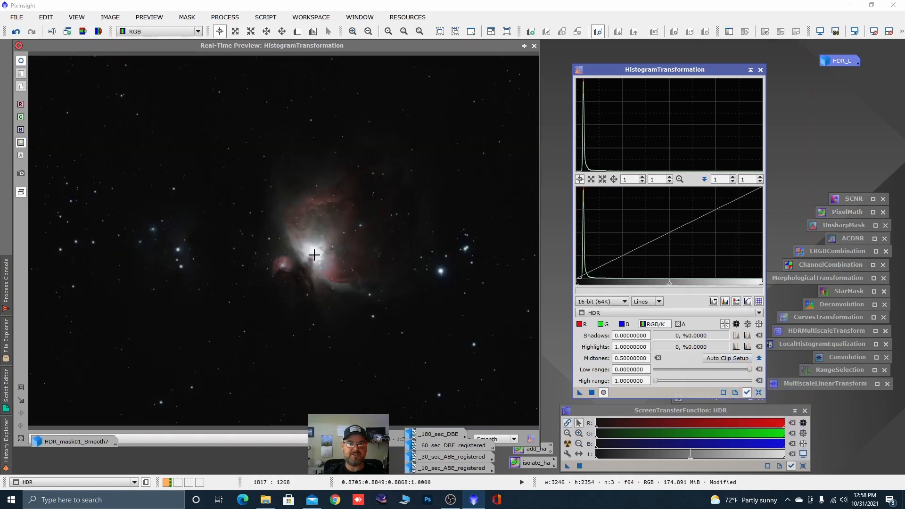
left_click(535, 46)
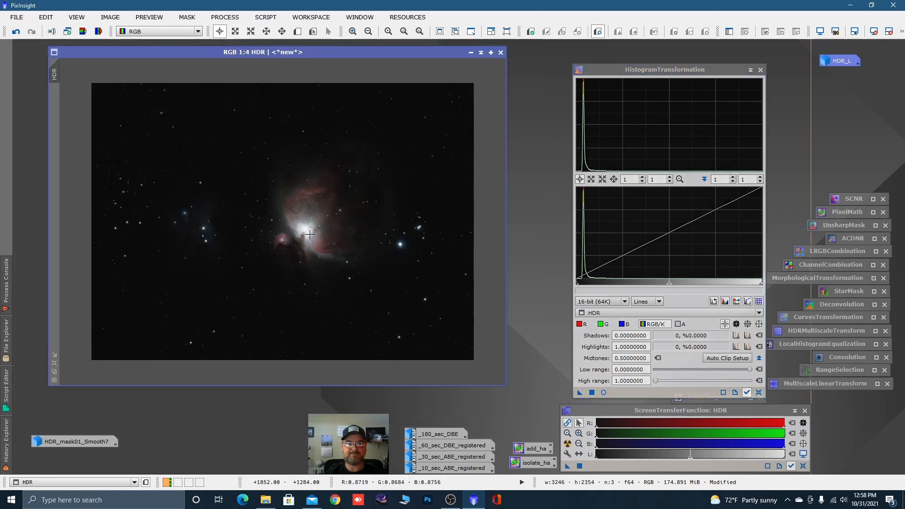
Step: Open HDRMultiscaleTransform beside the HDR image and enable To lightness and Lightness mask
scroll(373, 263, "up", 3)
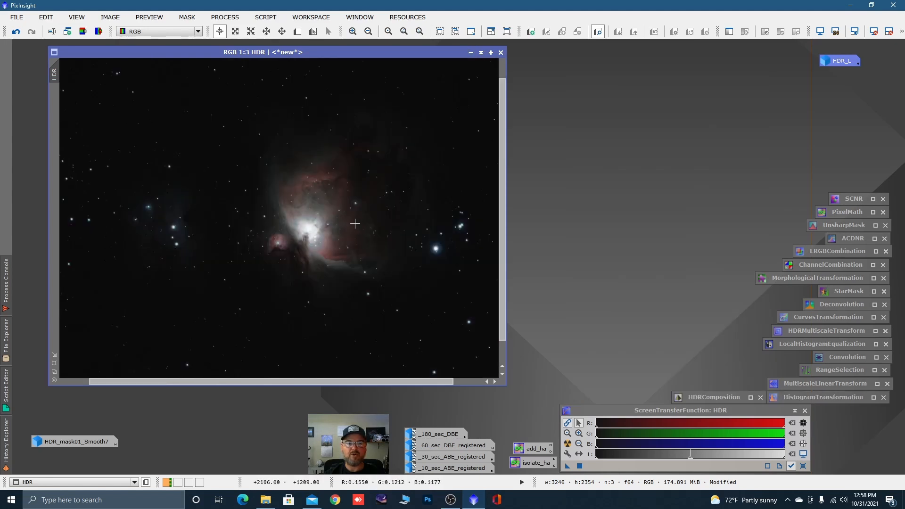
scroll(355, 224, "up", 1)
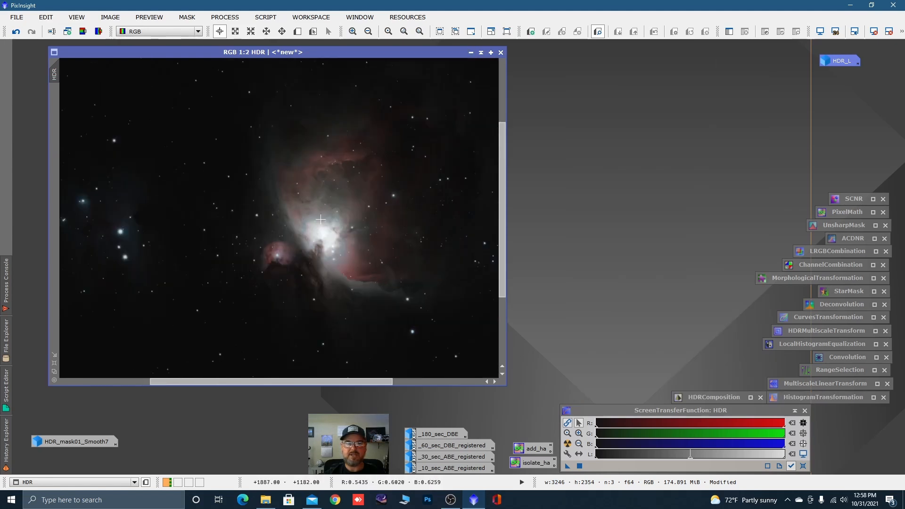
double_click(814, 331)
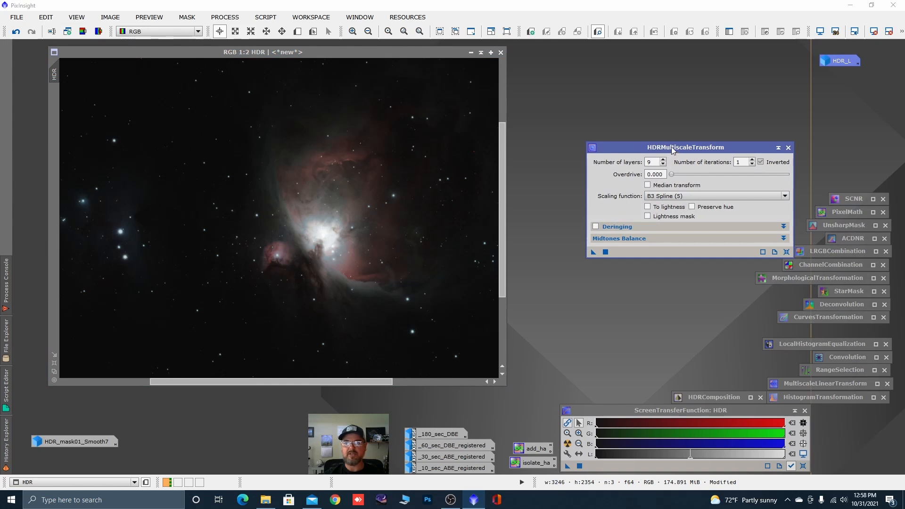
left_click_drag(676, 150, 663, 148)
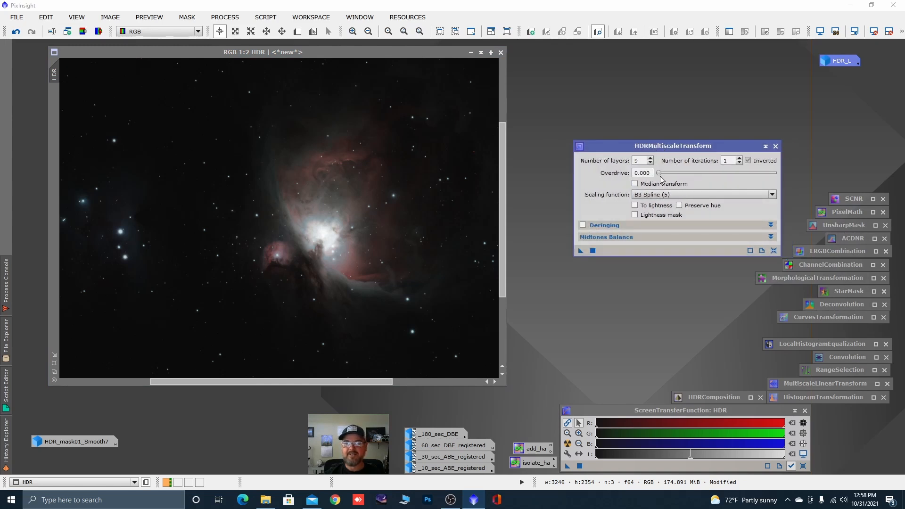
left_click(636, 215)
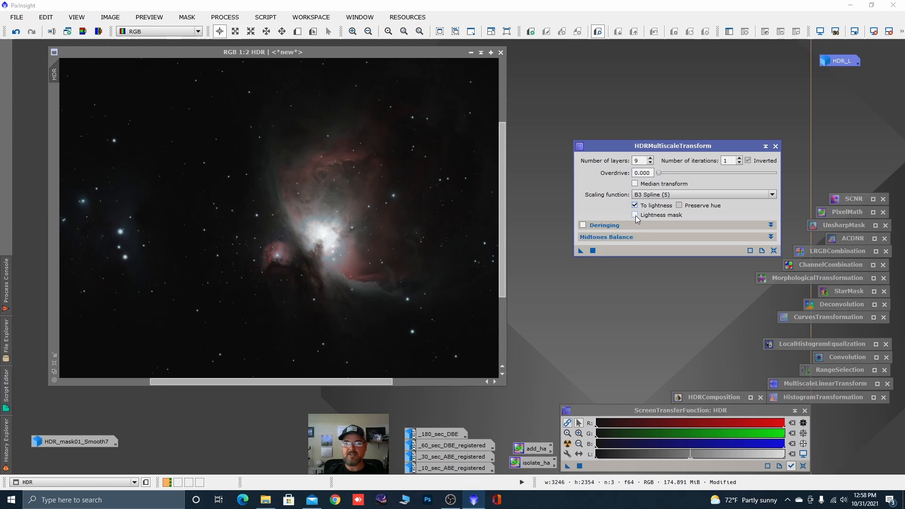
Step: Try HDRMultiscaleTransform with 8 layers on the HDR image and undo it
left_click(650, 163)
left_click_drag(581, 251, 373, 239)
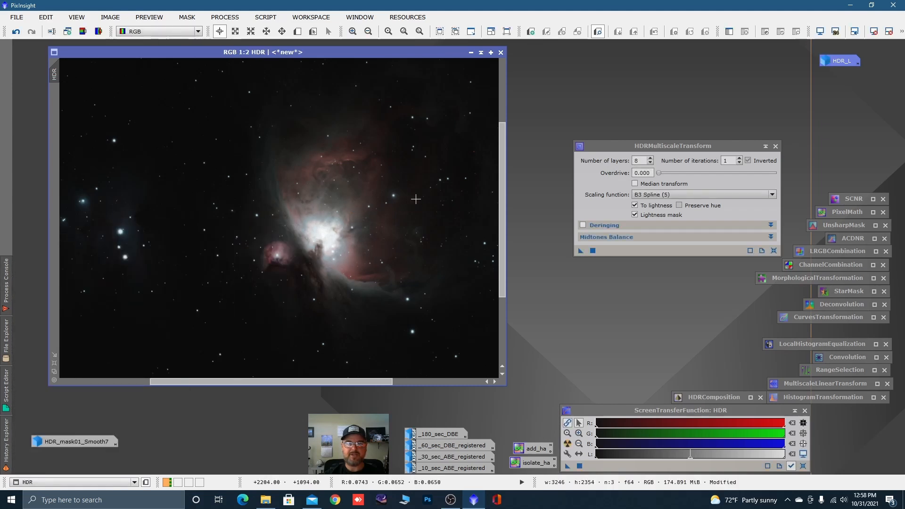
key("ctrl+z")
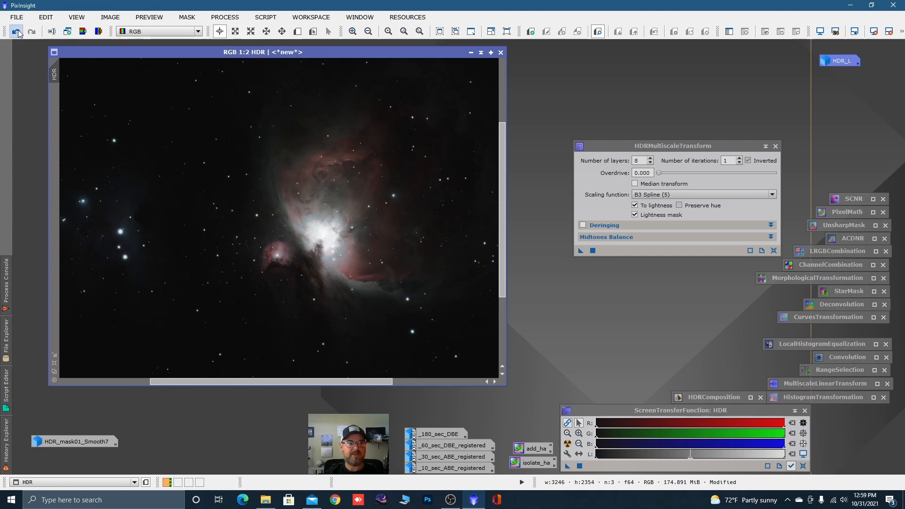
Step: Apply HDRMultiscaleTransform with 7 layers to the HDR image, compare before and after, keep the result and collapse the tool
left_click(651, 163)
left_click_drag(581, 250, 429, 256)
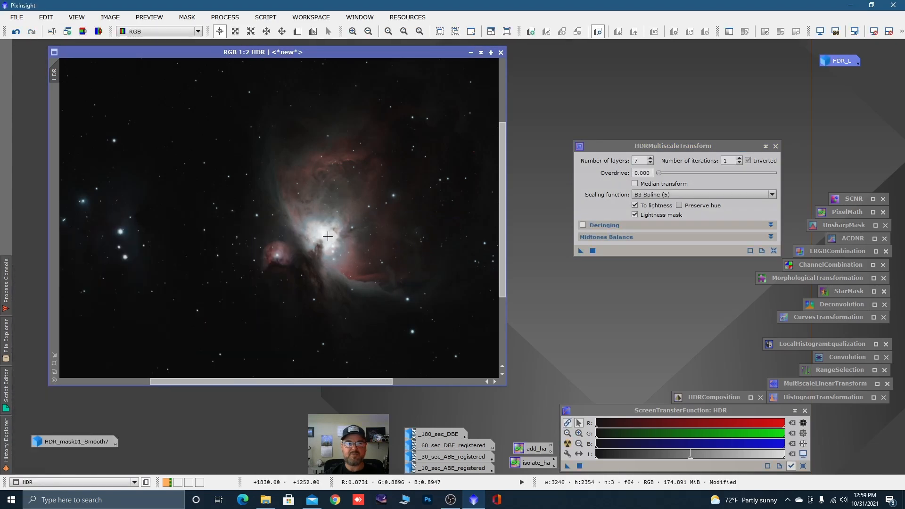
left_click(16, 33)
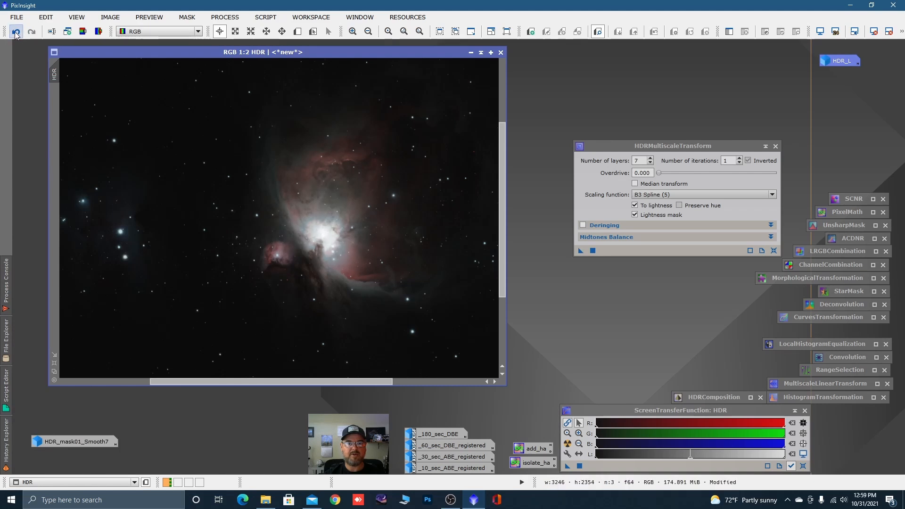
left_click(32, 32)
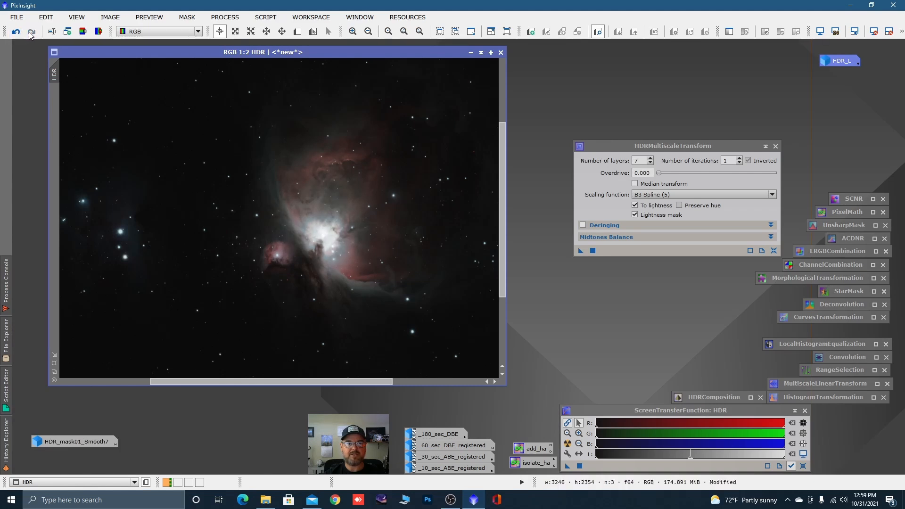
left_click(17, 32)
left_click(31, 33)
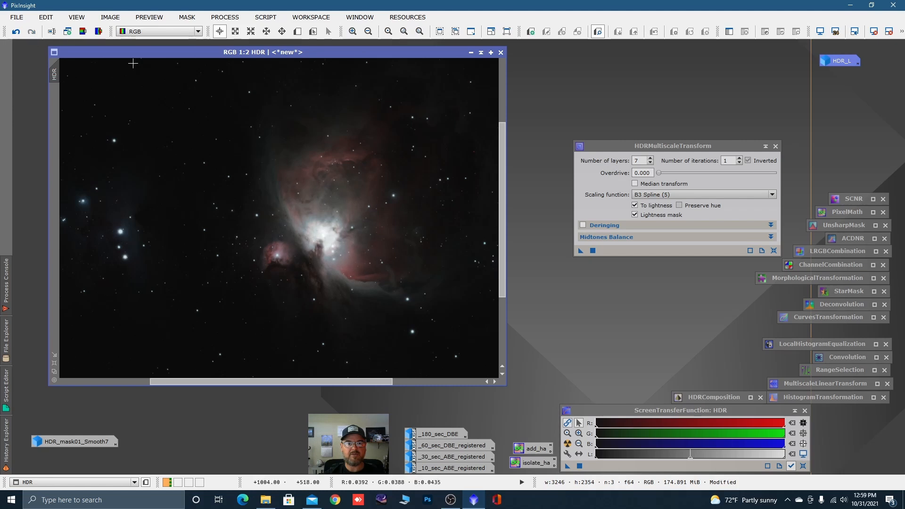
left_click(776, 146)
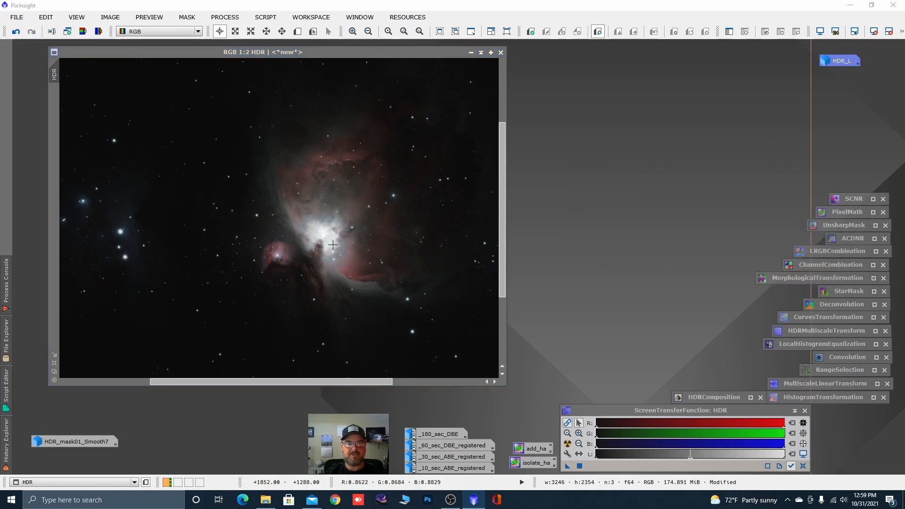
Step: Open the ArcsinhStretch process beside the HDR image and start its real-time preview
left_click(312, 230)
scroll(313, 231, "down", 2)
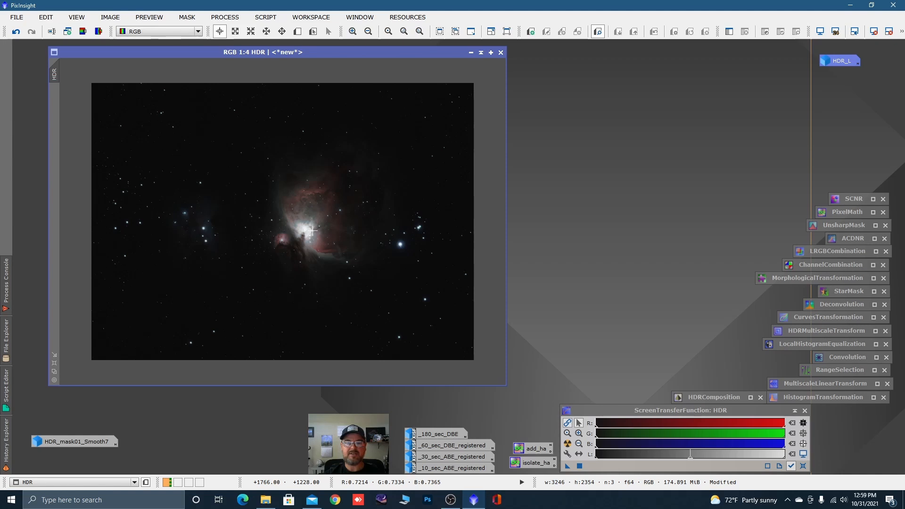
scroll(313, 230, "up", 2)
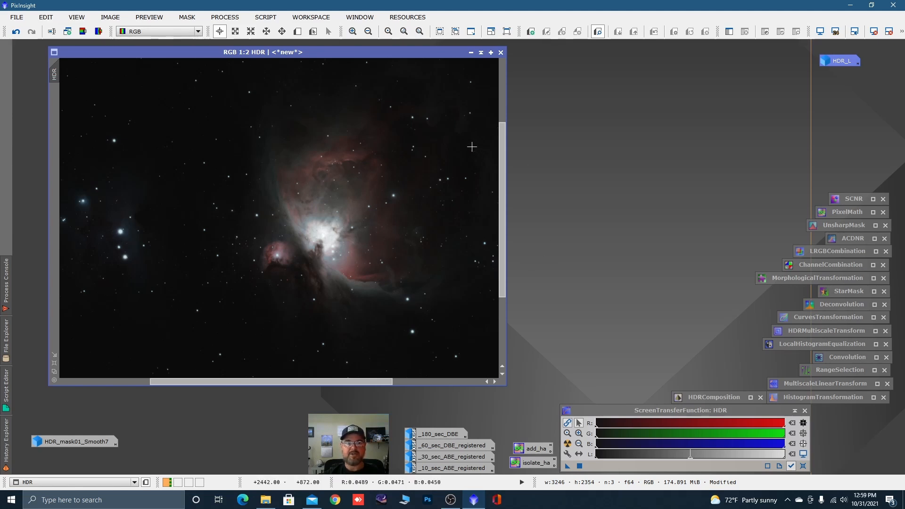
left_click_drag(372, 52, 368, 52)
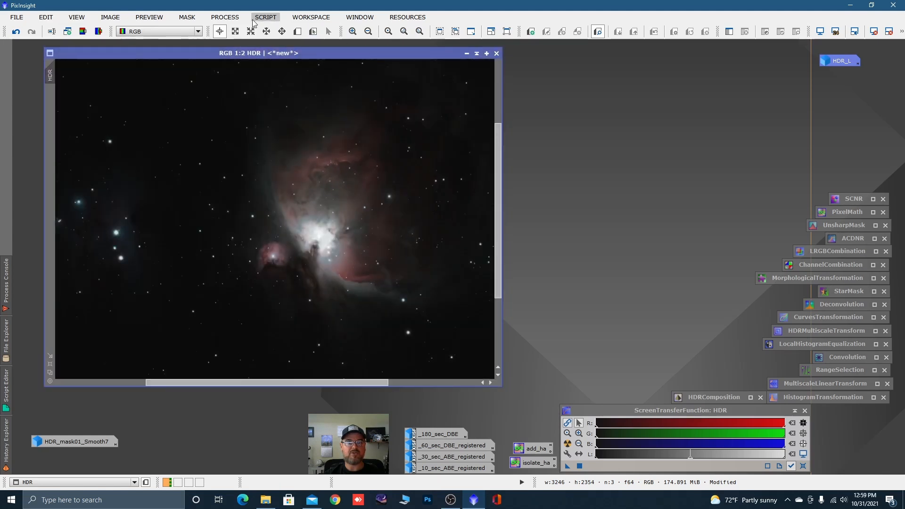
left_click(225, 17)
mouse_move(283, 10)
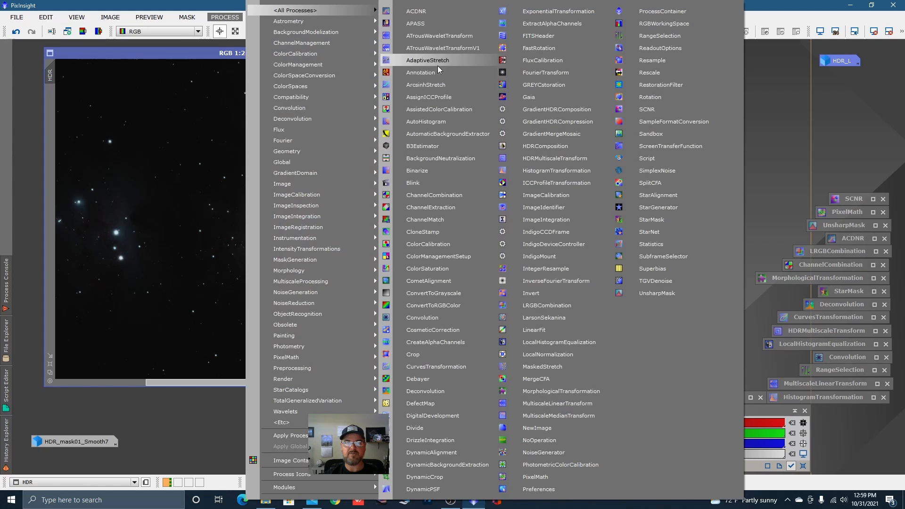
left_click(430, 90)
left_click_drag(662, 129, 664, 127)
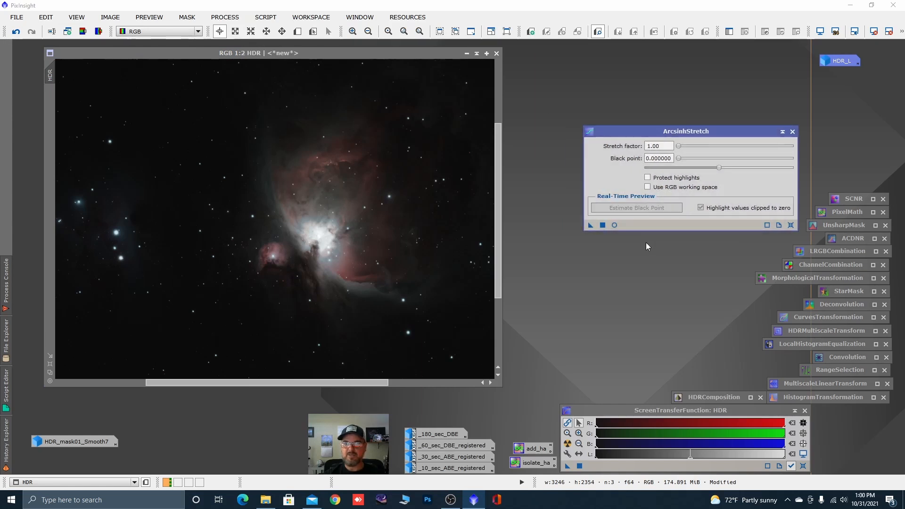
left_click(614, 226)
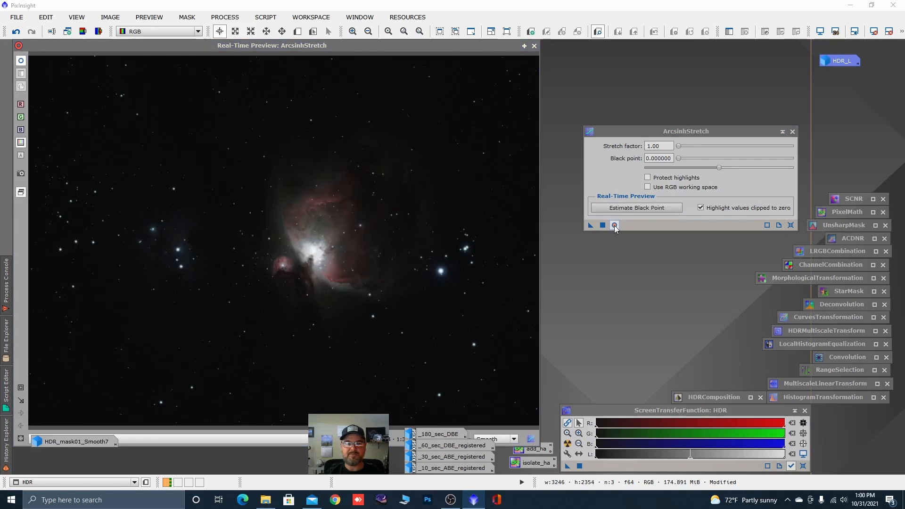
Step: Apply ArcsinhStretch to the HDR image with a stretch factor of 5.44 and a black point of 0.018, and reset the tool
left_click(680, 145)
mouse_move(681, 145)
left_mouse_down()
mouse_move(689, 148)
mouse_move(683, 160)
mouse_move(697, 149)
mouse_move(685, 162)
left_mouse_up()
left_click(681, 159)
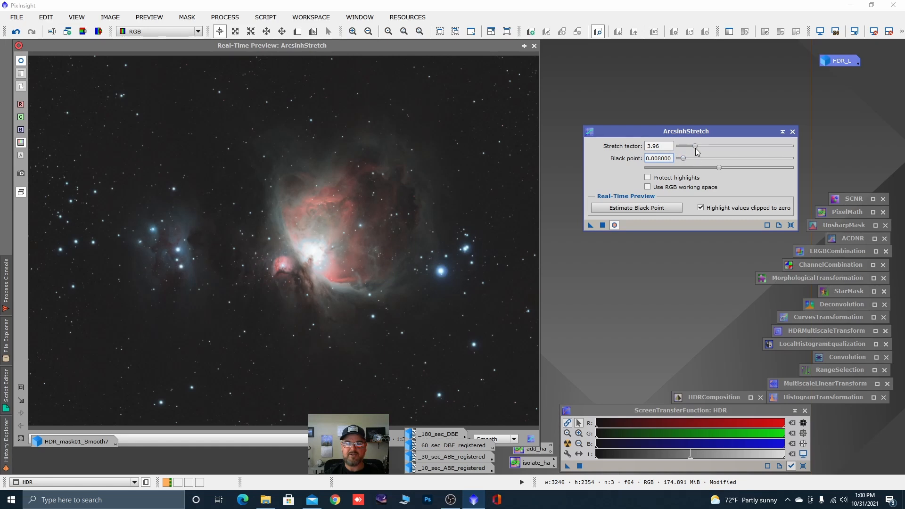
left_click(696, 149)
left_click_drag(697, 150, 689, 161)
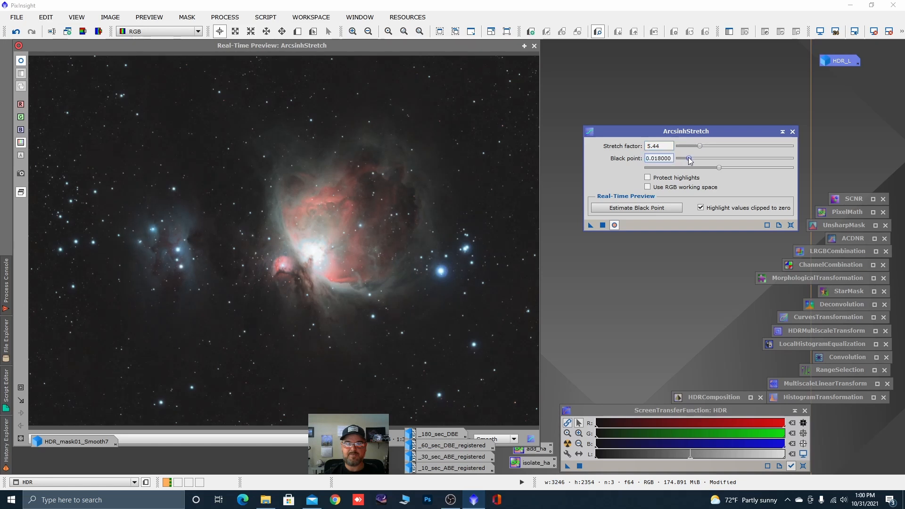
left_click(603, 226)
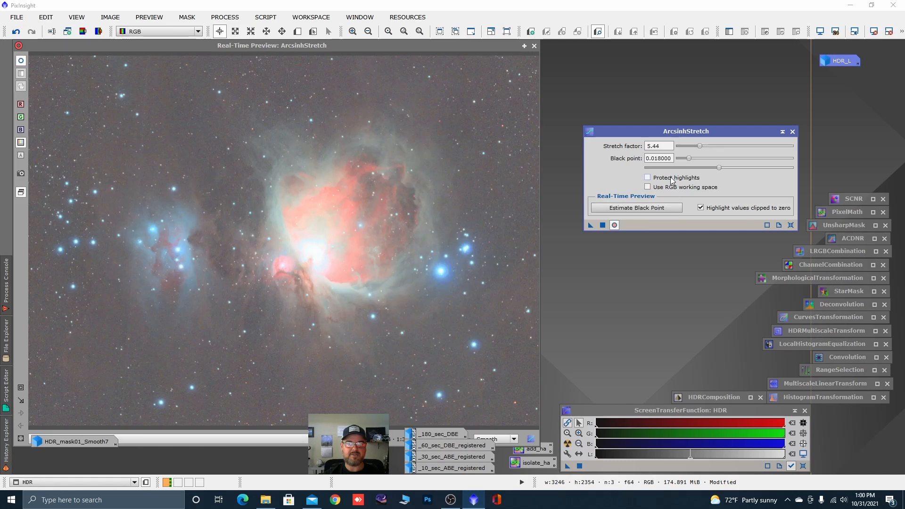
left_click(789, 226)
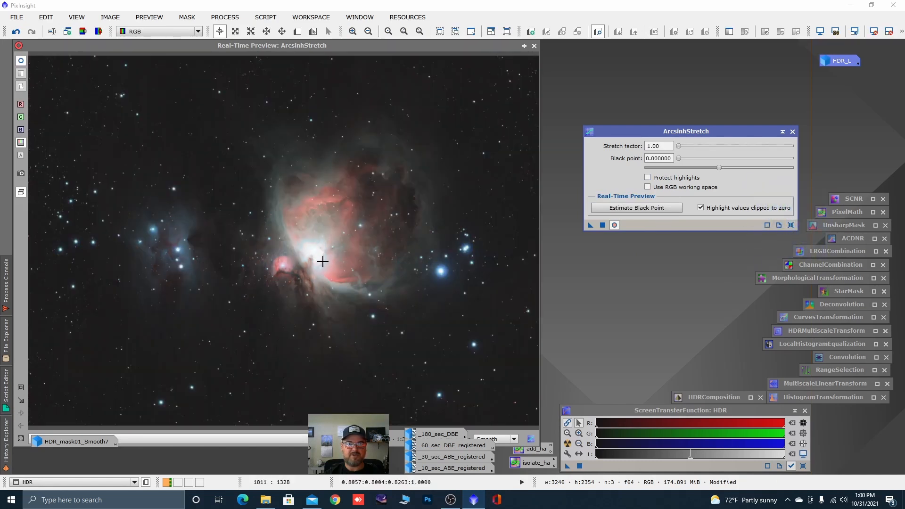
Step: Park the collapsed ArcsinhStretch tool above SCNR and close the real-time preview
left_click(782, 132)
left_click_drag(675, 178, 824, 182)
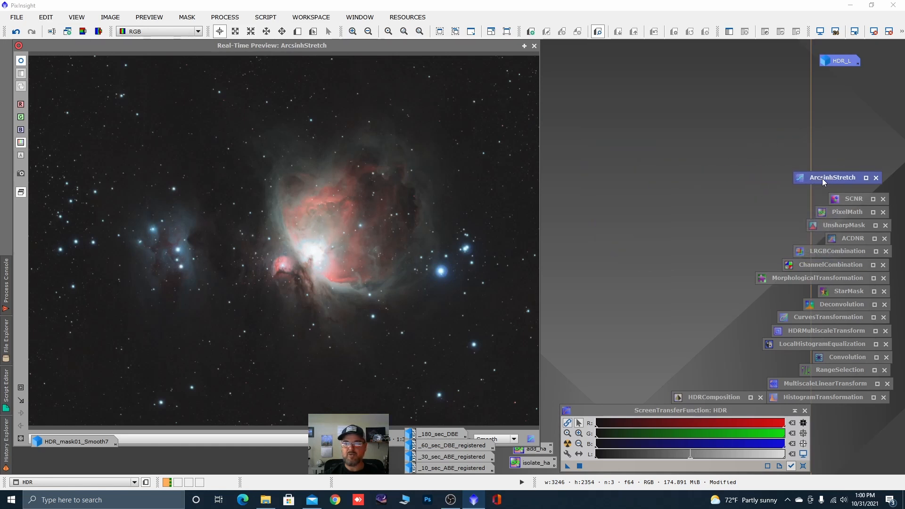
left_click(535, 45)
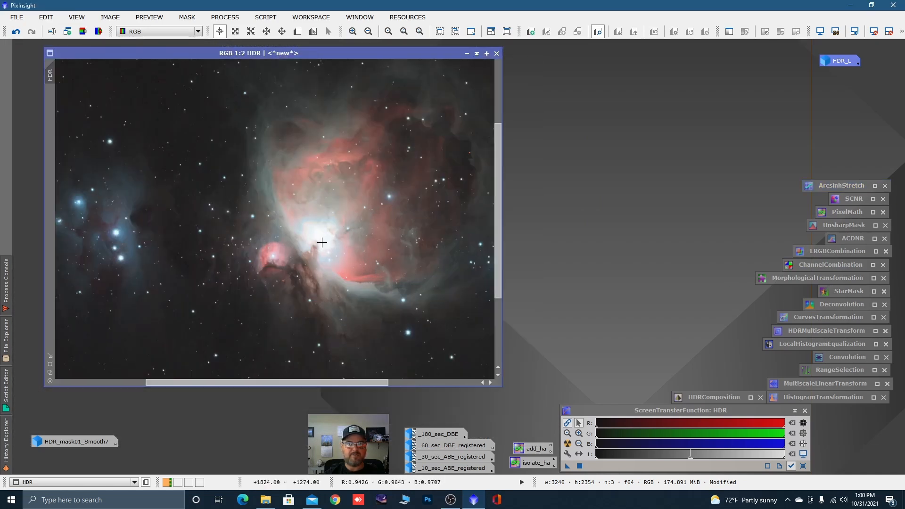
Step: Apply HDRMultiscaleTransform with 7 layers to the HDR image, compare before and after, keep the result and collapse the tool
double_click(796, 330)
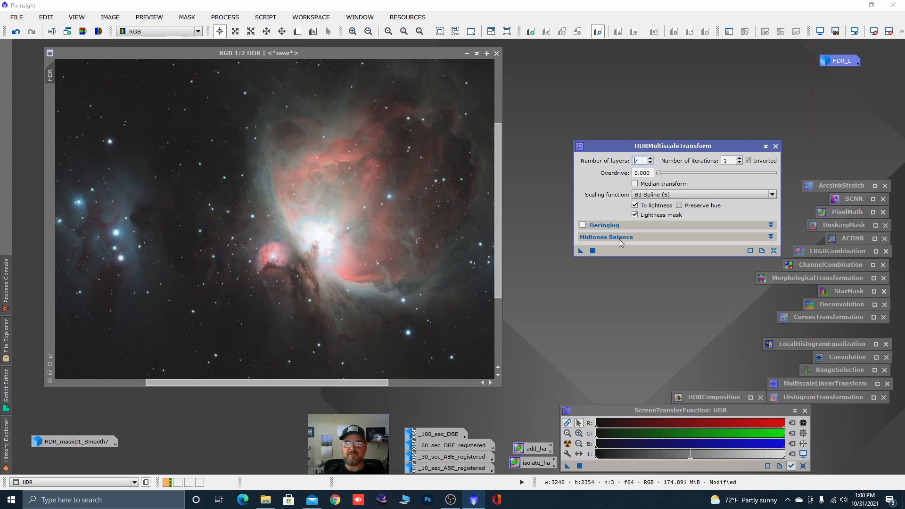
left_click_drag(582, 250, 434, 246)
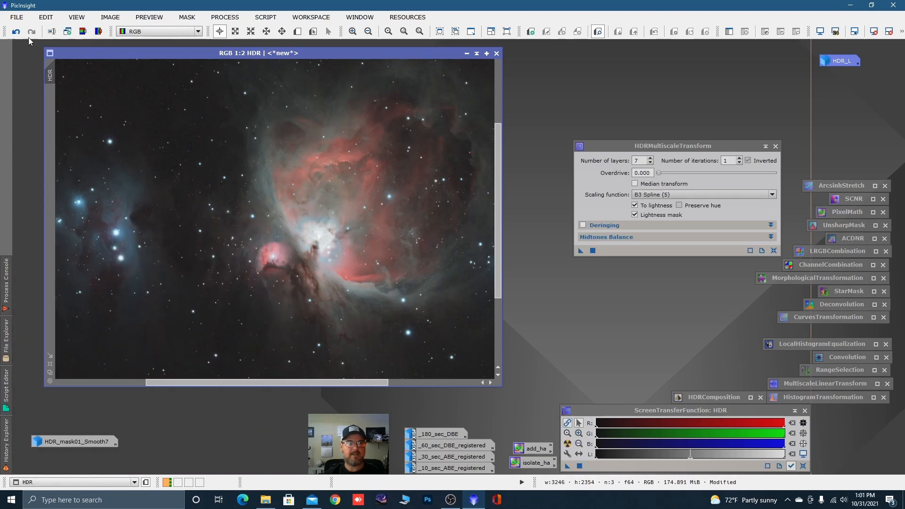
left_click(16, 32)
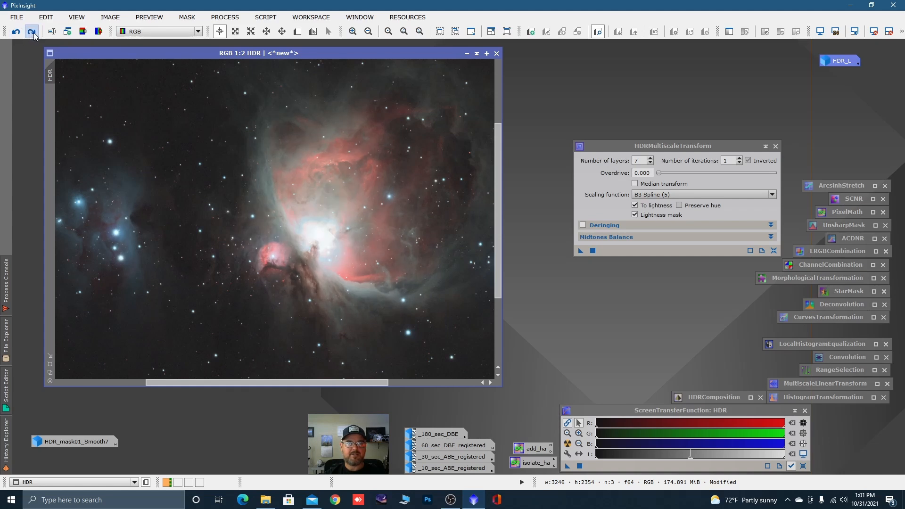
left_click(32, 32)
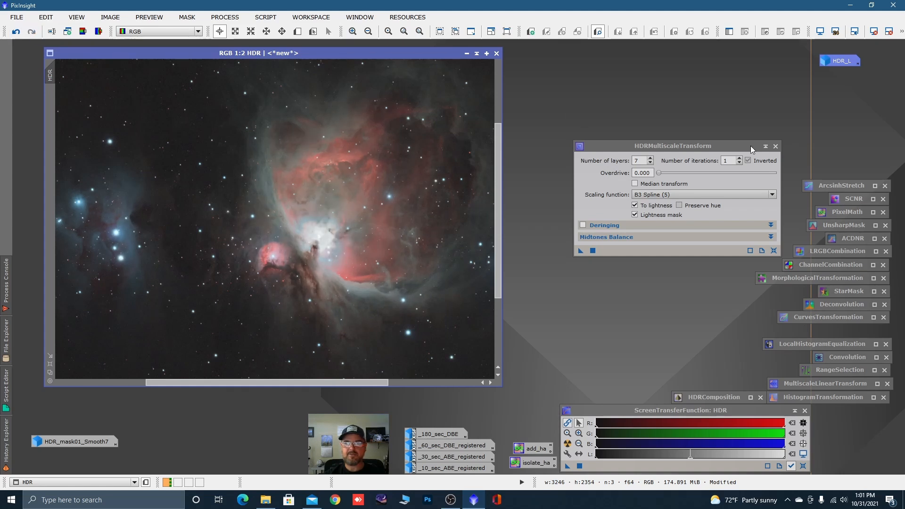
left_click(766, 147)
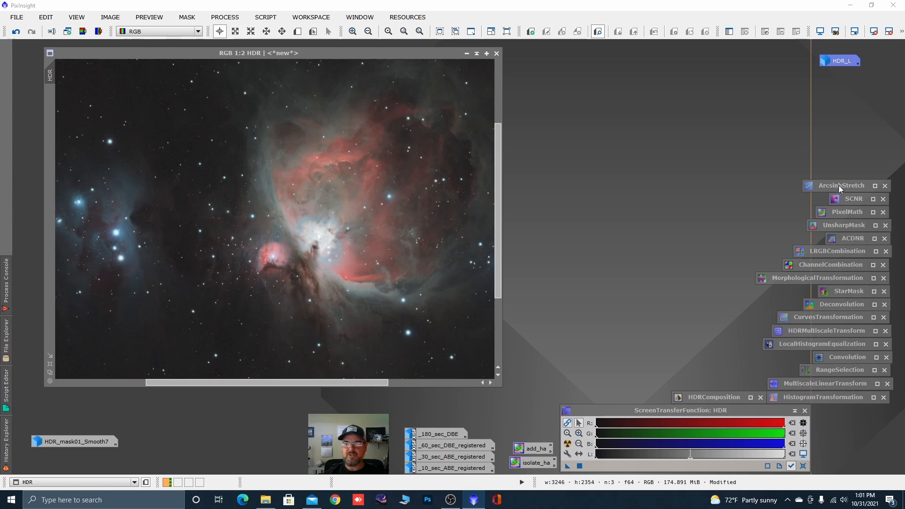
Step: Using the real-time preview, apply ArcsinhStretch to the HDR image with stretch factor 1.73 and black point 0.032, and close the preview
double_click(839, 185)
left_click(615, 225)
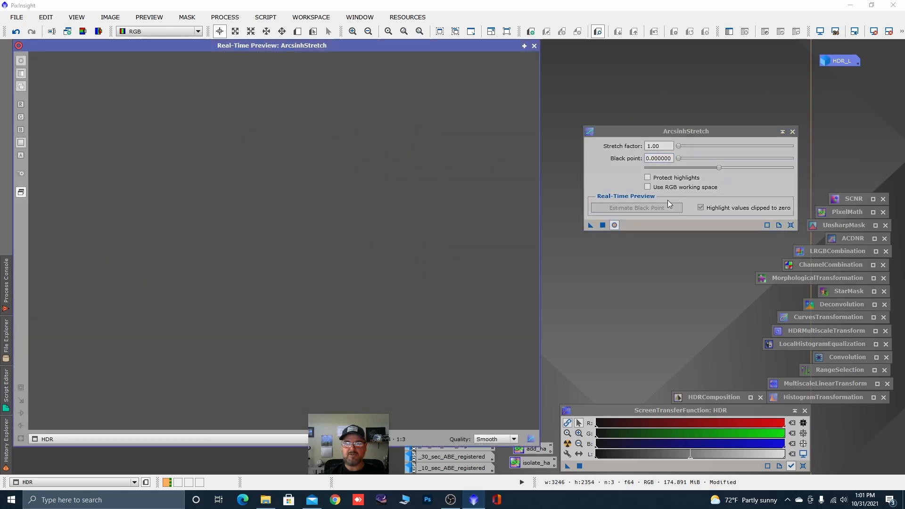
left_click_drag(680, 147, 699, 162)
left_click(680, 159)
left_click(682, 146)
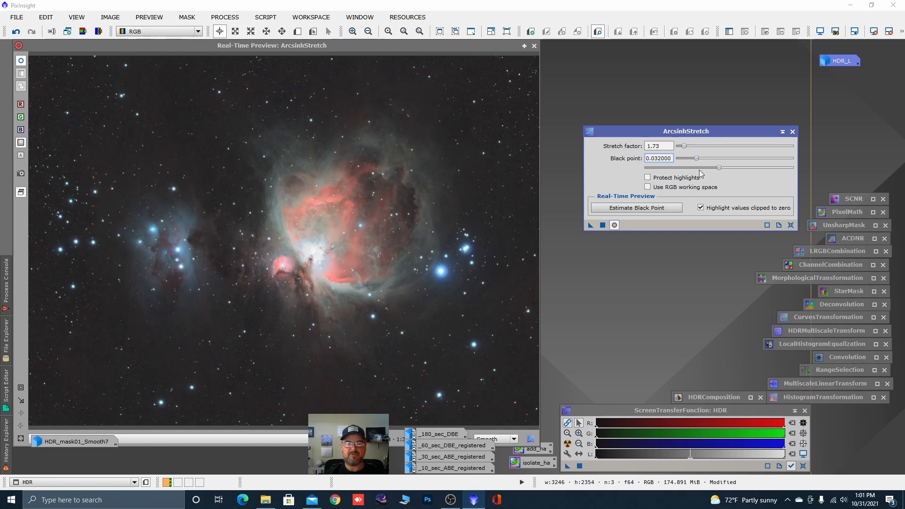
left_click(602, 225)
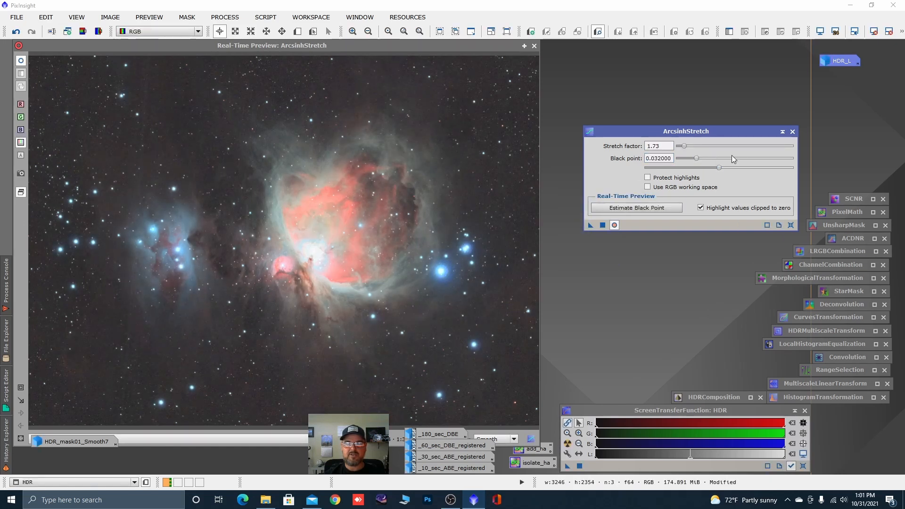
left_click(783, 132)
left_click(534, 46)
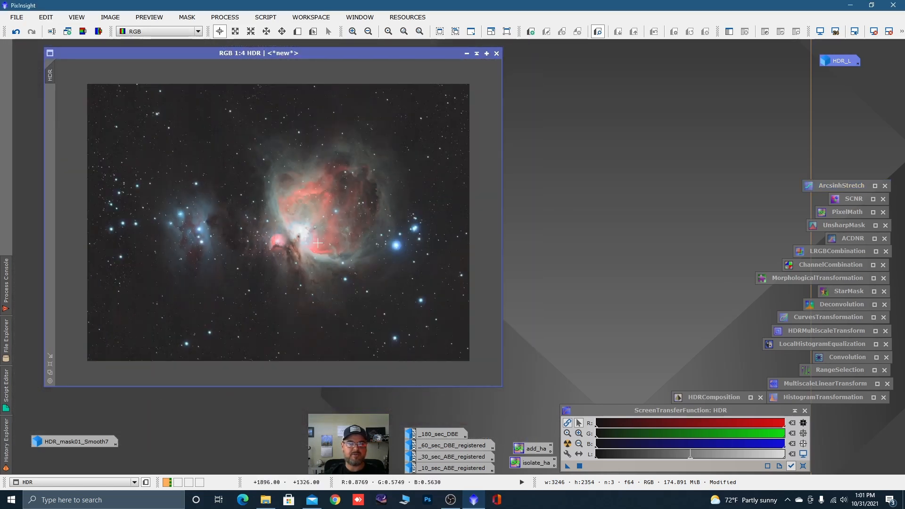
Step: Remove green from the HDR image using SCNR with an amount of 0.65, and collapse the tool
scroll(307, 229, "up", 2)
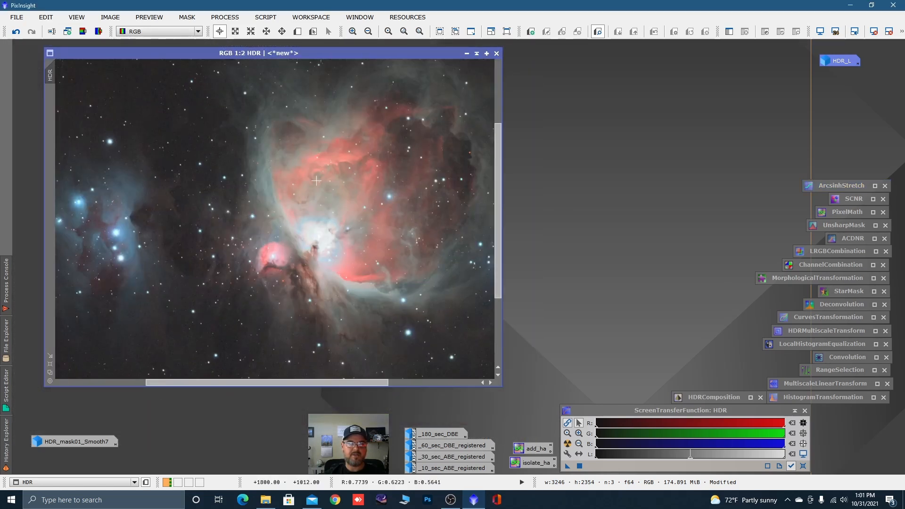
scroll(307, 229, "down", 1)
double_click(853, 198)
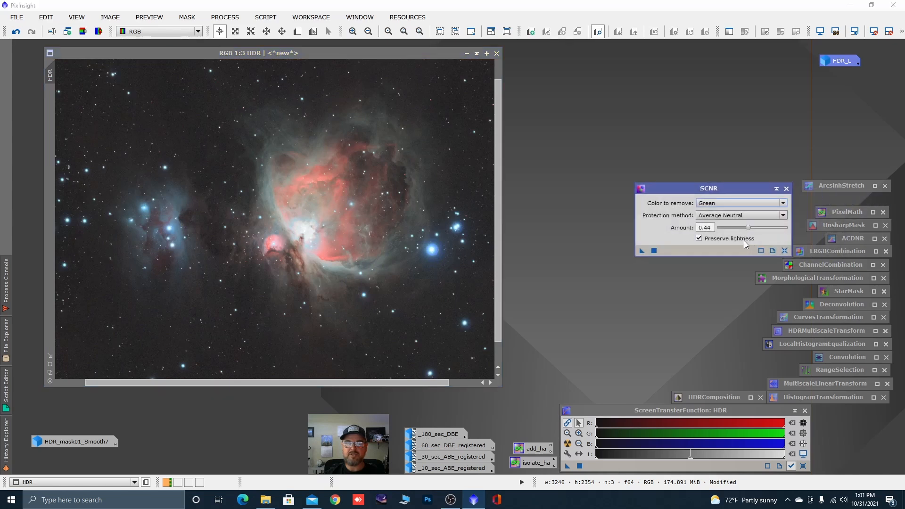
left_click_drag(751, 228, 764, 228)
left_click(643, 251)
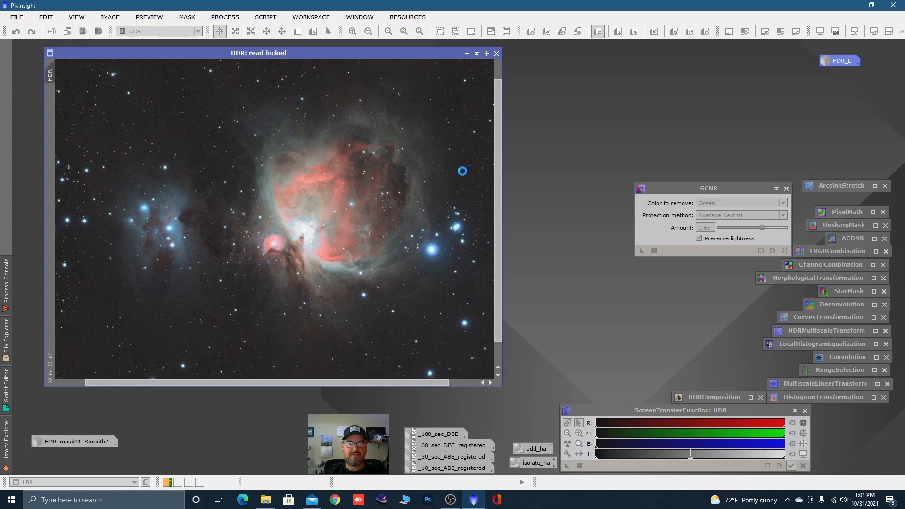
left_click(777, 189)
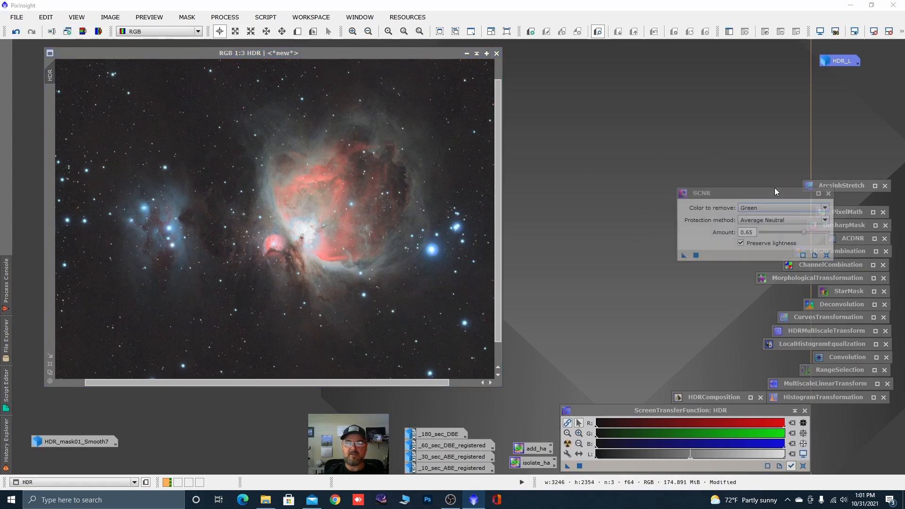
Step: Try another HDRMultiscaleTransform pass with 7 layers on the HDR image and undo it
scroll(305, 230, "up", 2)
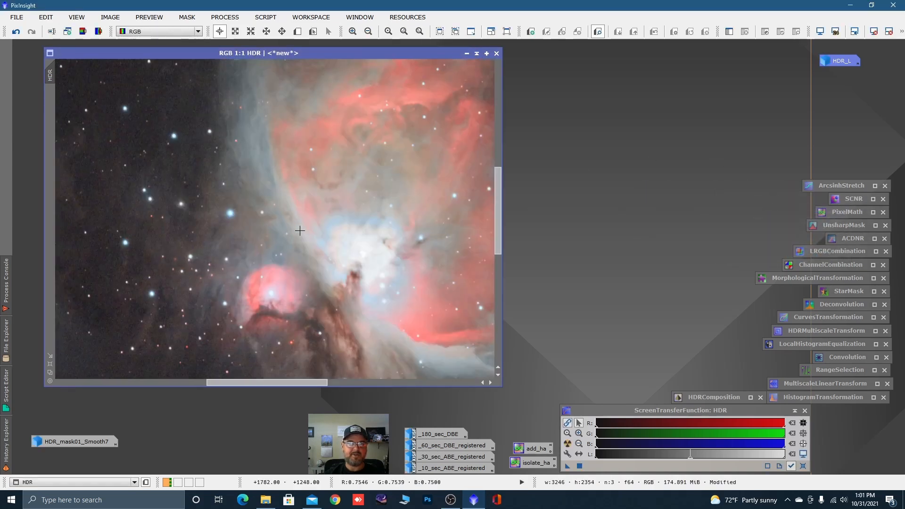
scroll(298, 233, "down", 2)
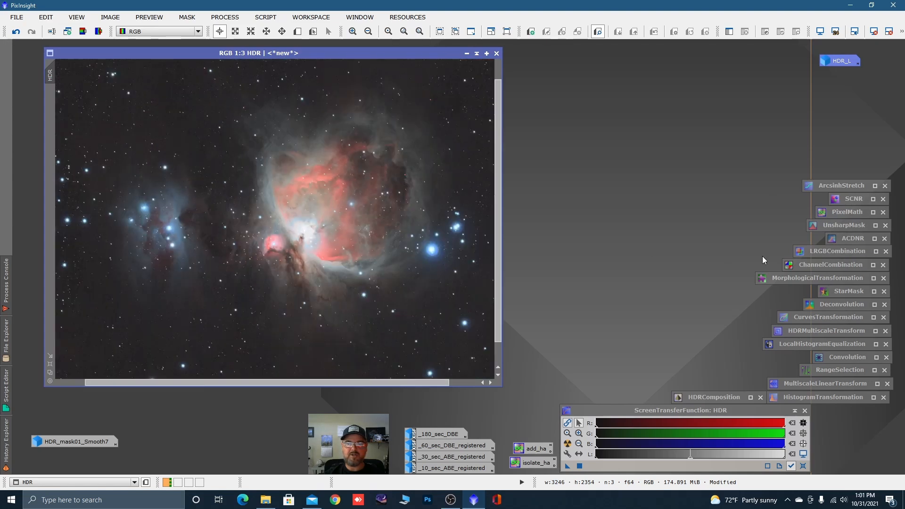
double_click(807, 331)
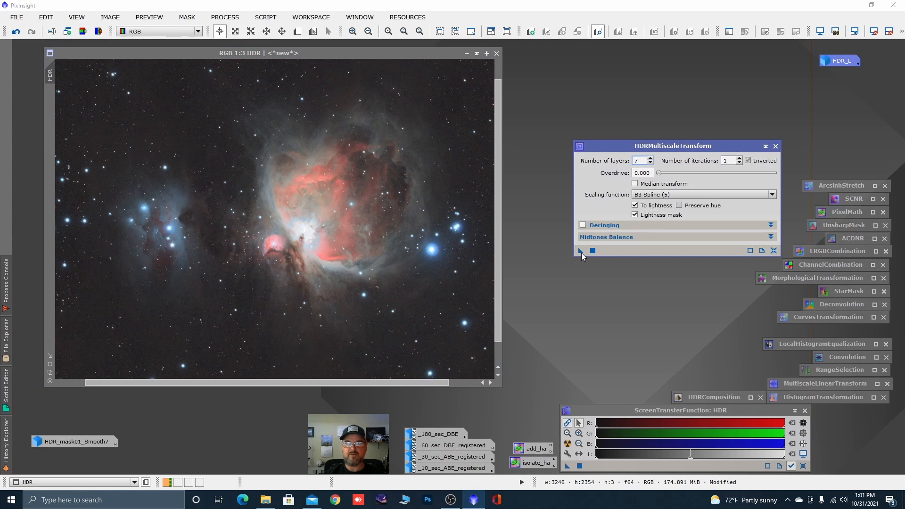
left_click_drag(581, 251, 395, 237)
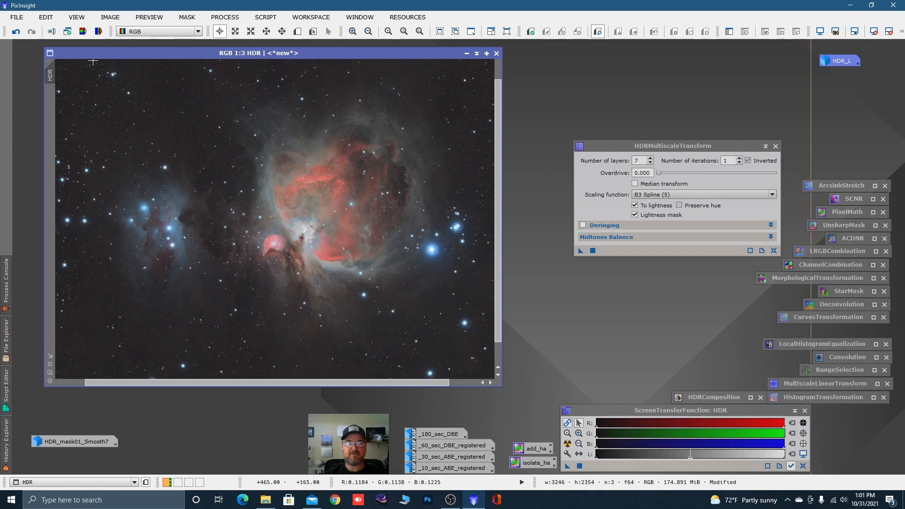
key("ctrl+z")
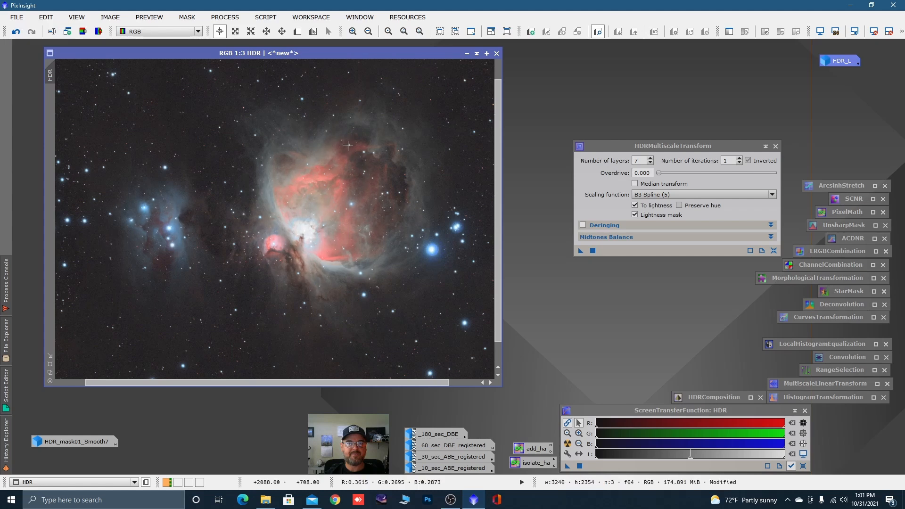
Step: Apply HDRMultiscaleTransform with 8 layers to the HDR image, collapse the tool and inspect the nebula core
left_click(650, 159)
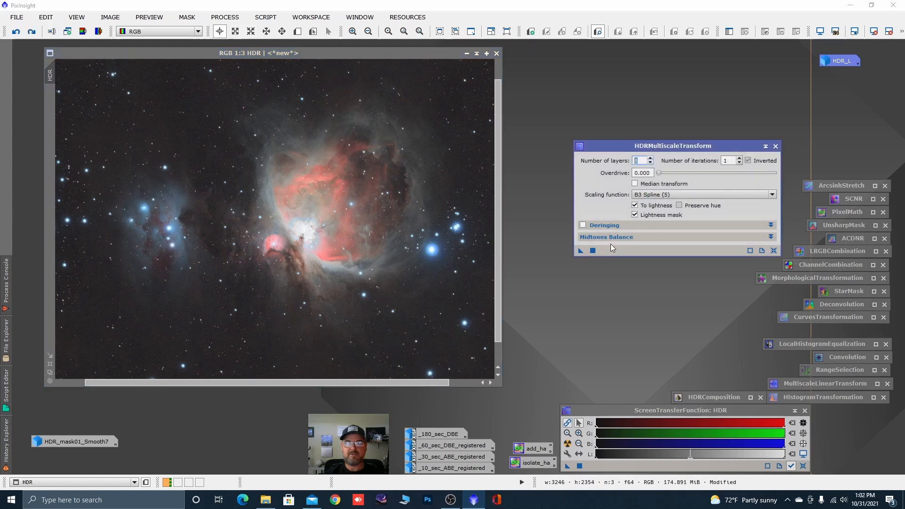
left_click(582, 251)
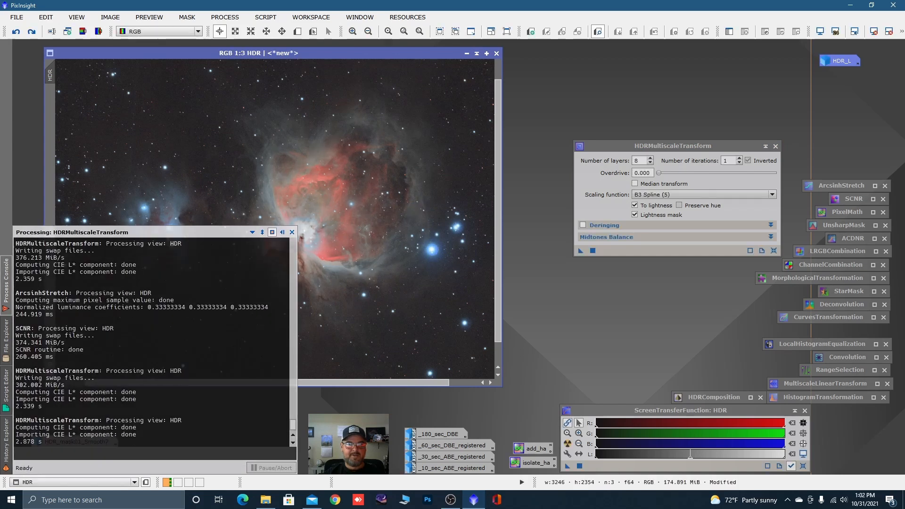
left_click(766, 147)
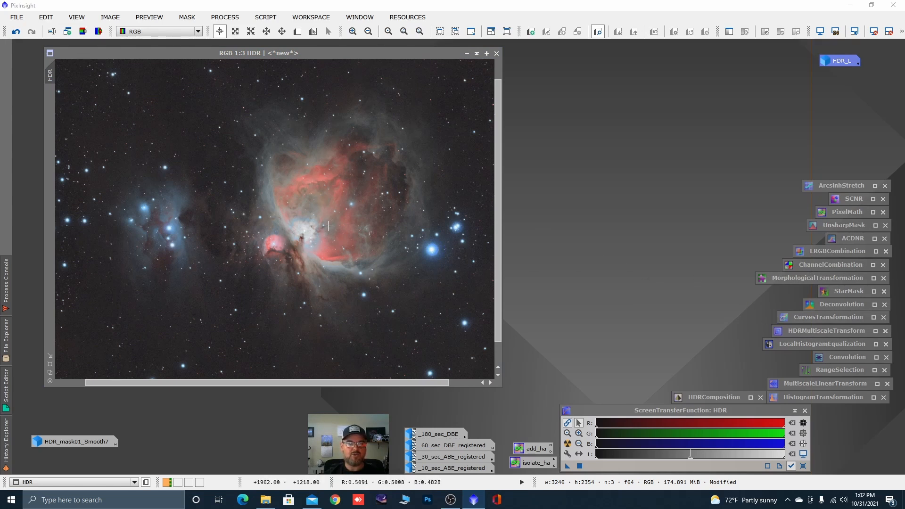
scroll(340, 251, "up", 2)
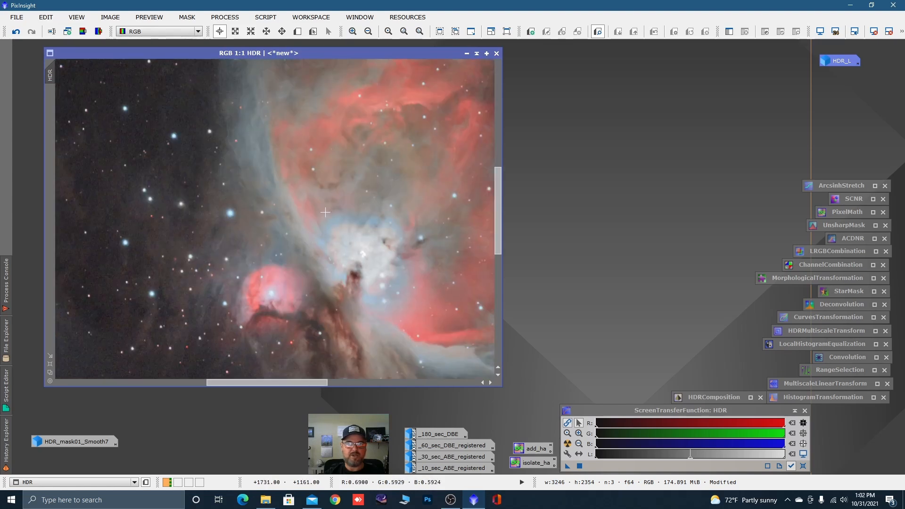
scroll(326, 212, "down", 1)
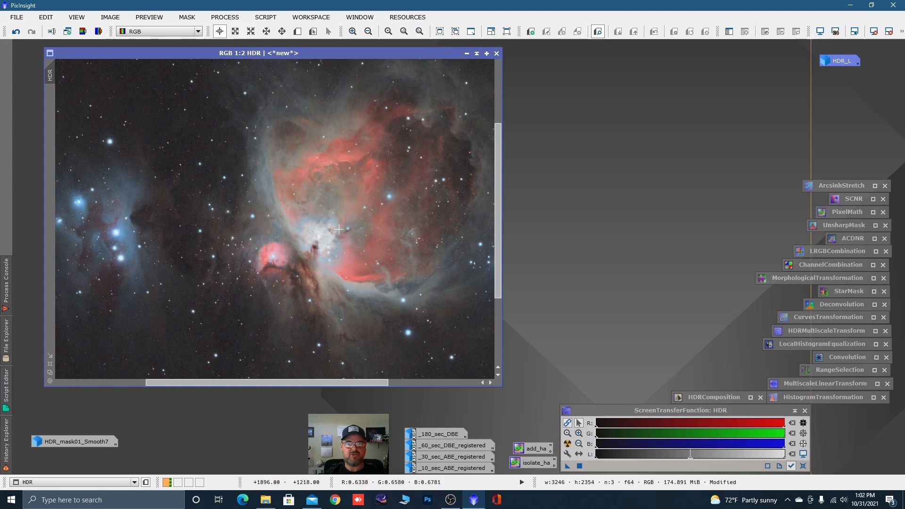
scroll(335, 232, "down", 1)
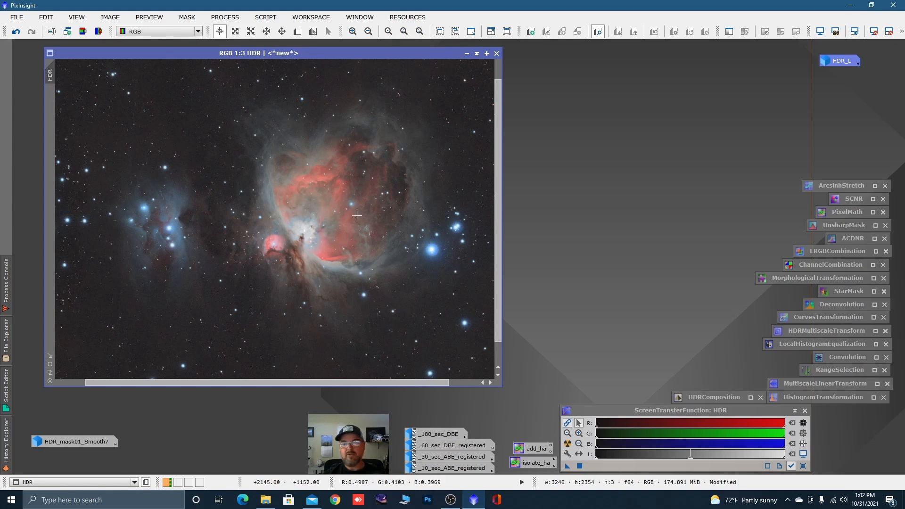
Step: Open LocalHistogramEqualization, set its histogram resolution to 8-bit (256) and move it away from the image
double_click(787, 344)
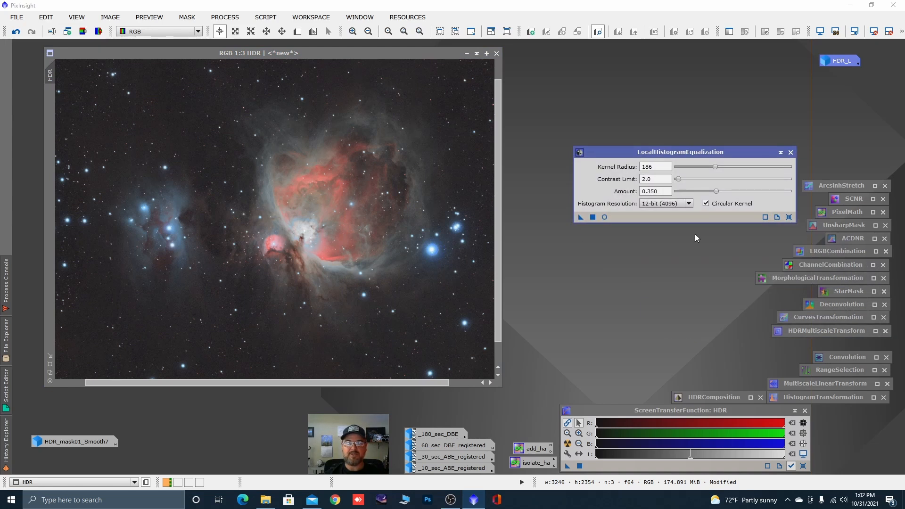
left_click(689, 204)
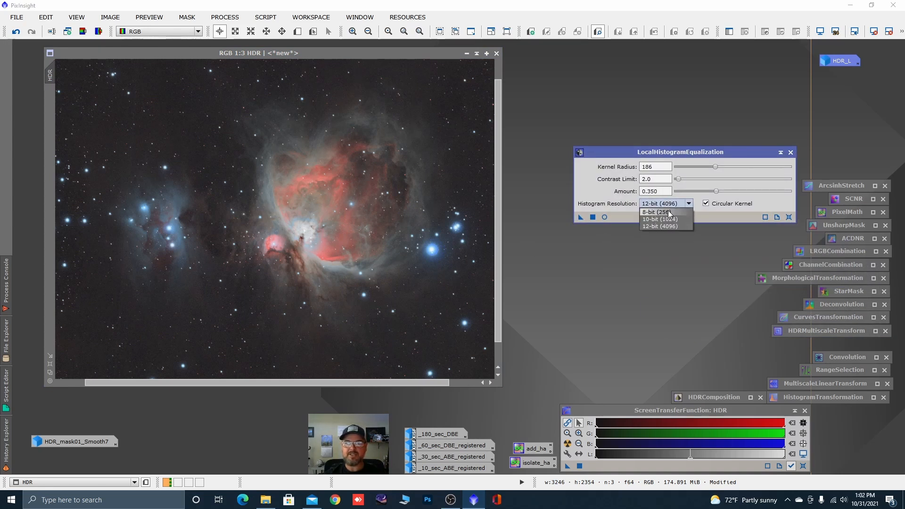
left_click(663, 213)
scroll(318, 243, "down", 1)
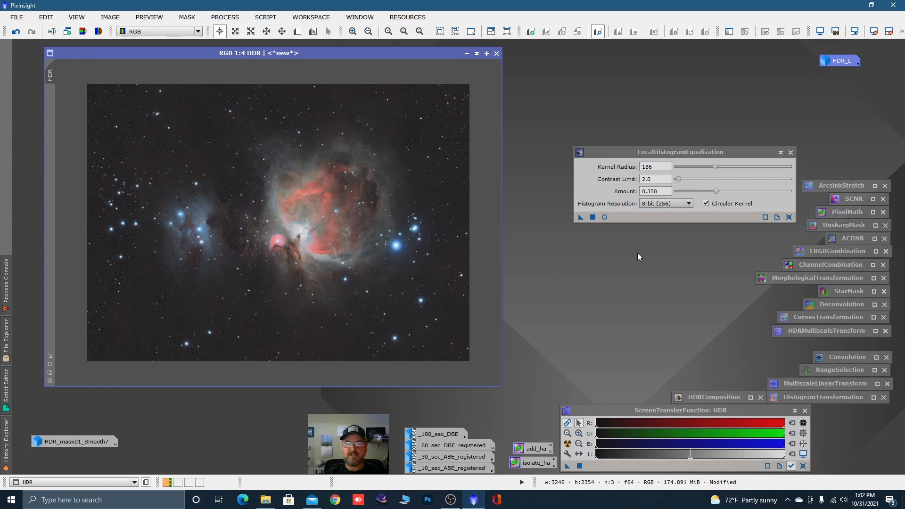
left_click_drag(736, 152, 806, 107)
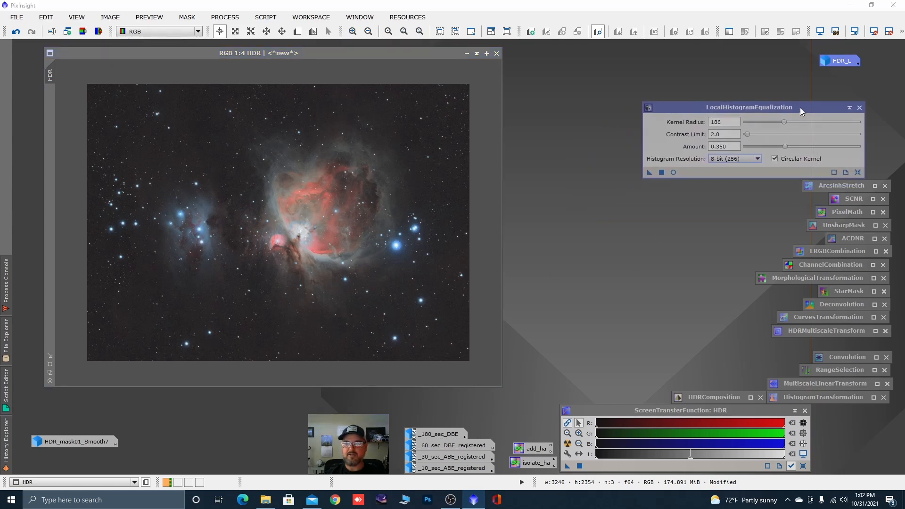
Step: Reset RangeSelection and, in its real-time preview, set lower limit 0.30, fuzziness 0.10 and smoothness 95
double_click(828, 369)
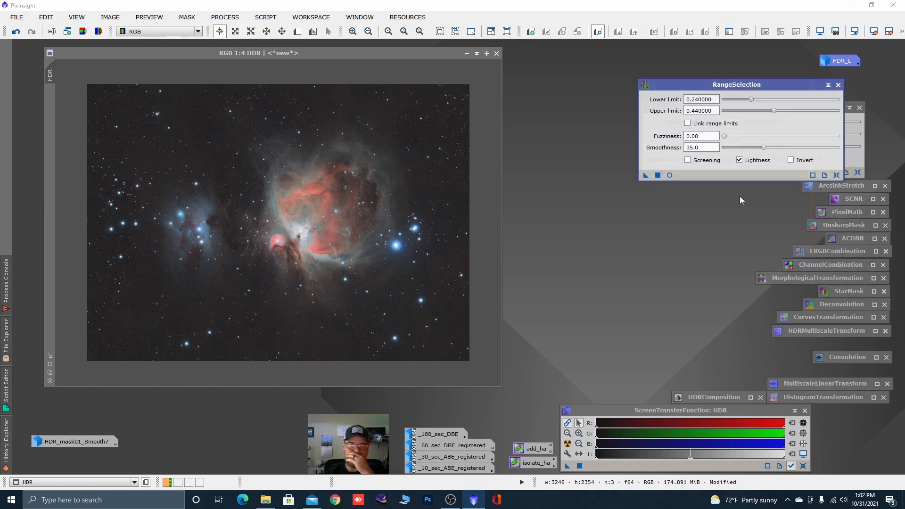
left_click(837, 175)
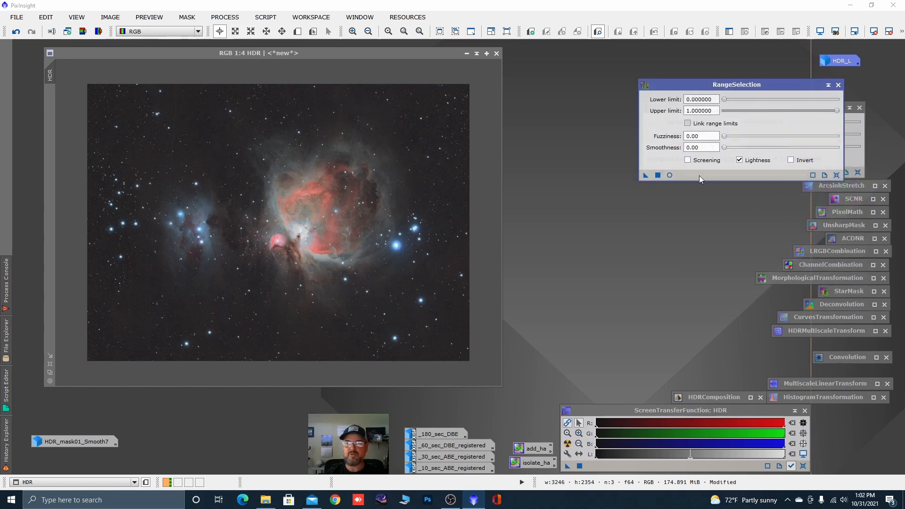
left_click(671, 176)
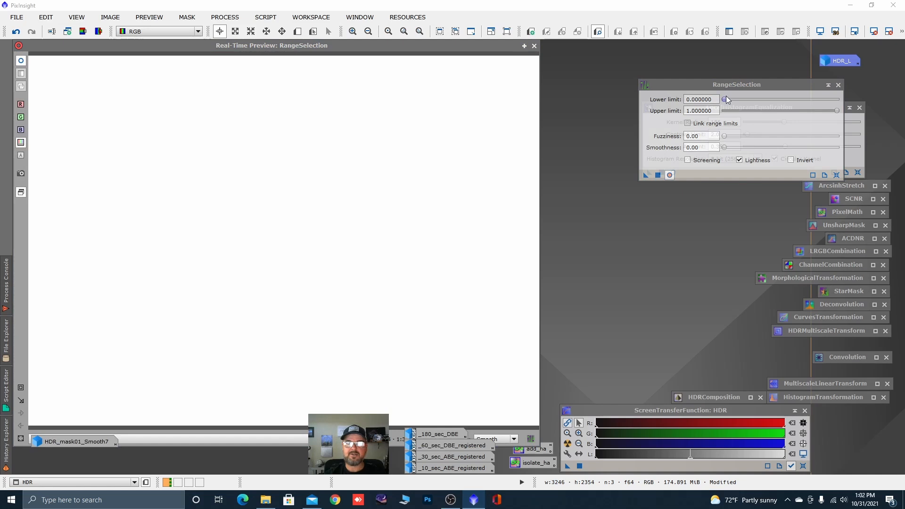
left_click_drag(725, 103, 759, 103)
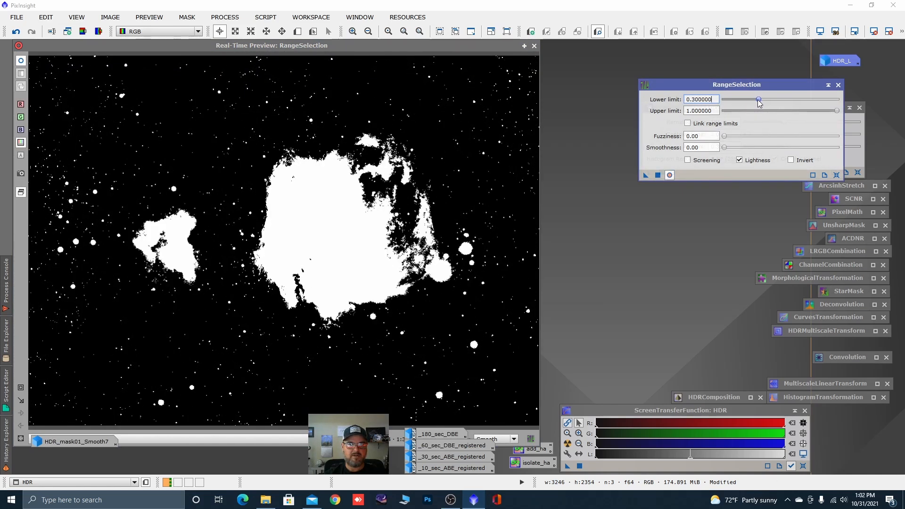
left_click_drag(727, 138, 833, 154)
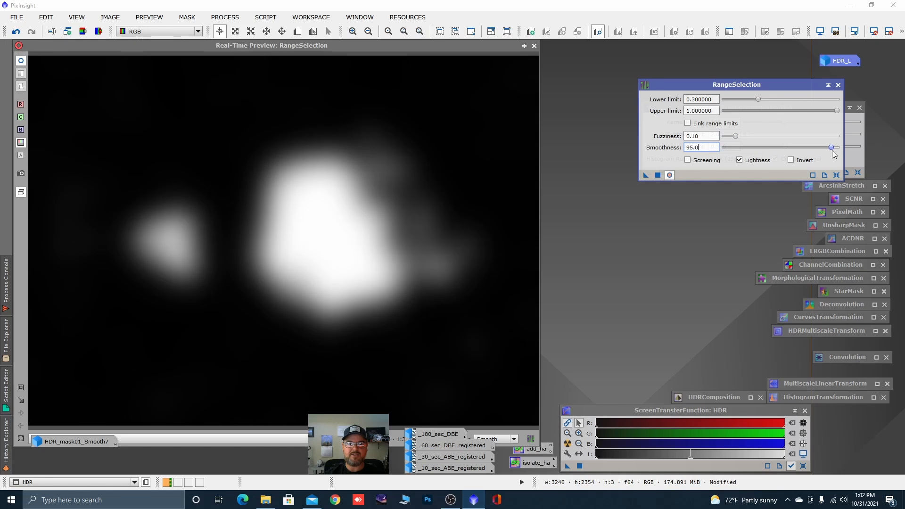
Step: Generate the range mask from the HDR image, collapse RangeSelection and close the real-time preview
left_click(669, 175)
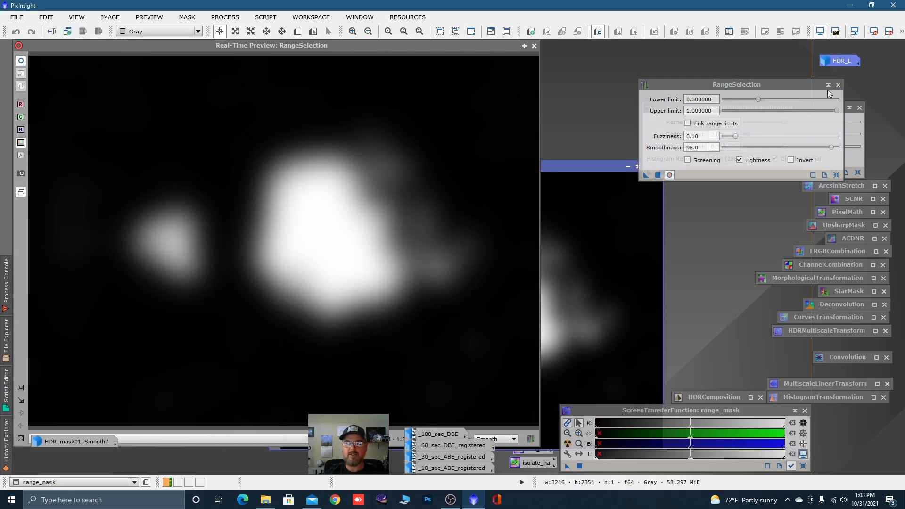
left_click(827, 87)
left_click(537, 47)
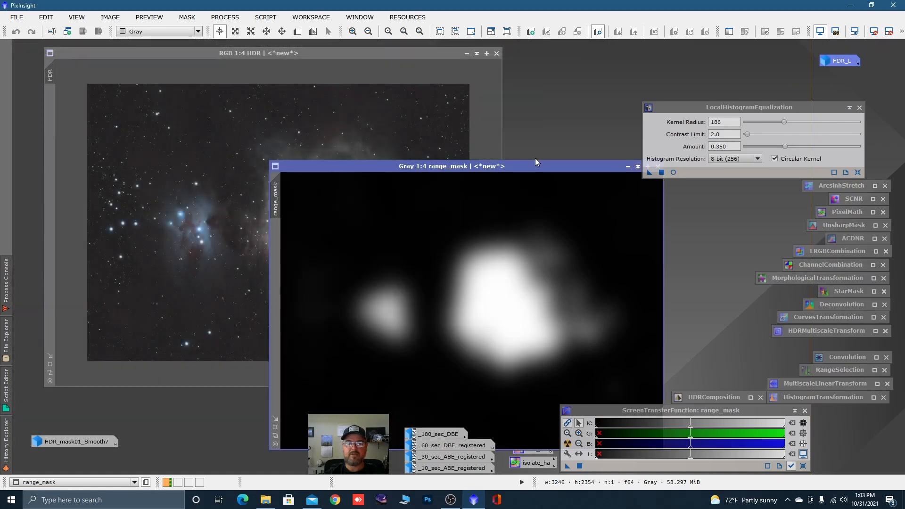
Step: Apply range_mask as a mask on the HDR image and minimize the mask window
left_click_drag(535, 157, 466, 96)
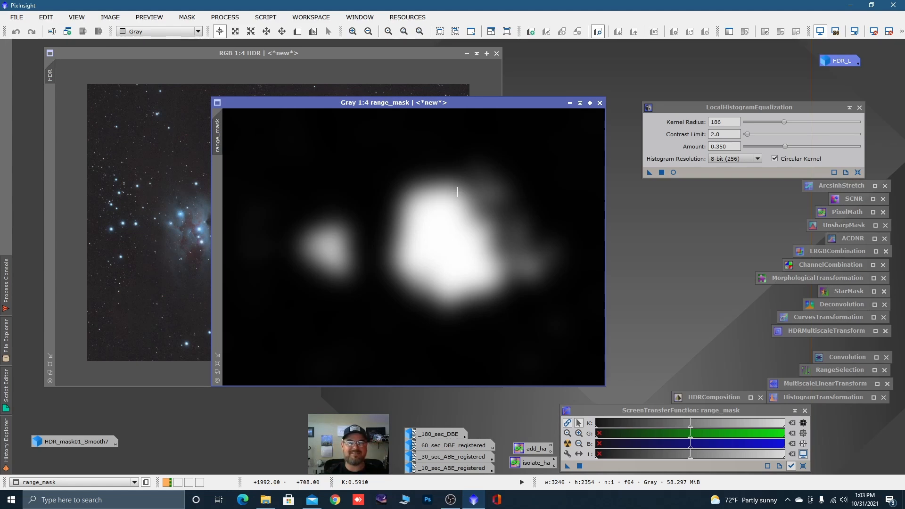
mouse_move(225, 130)
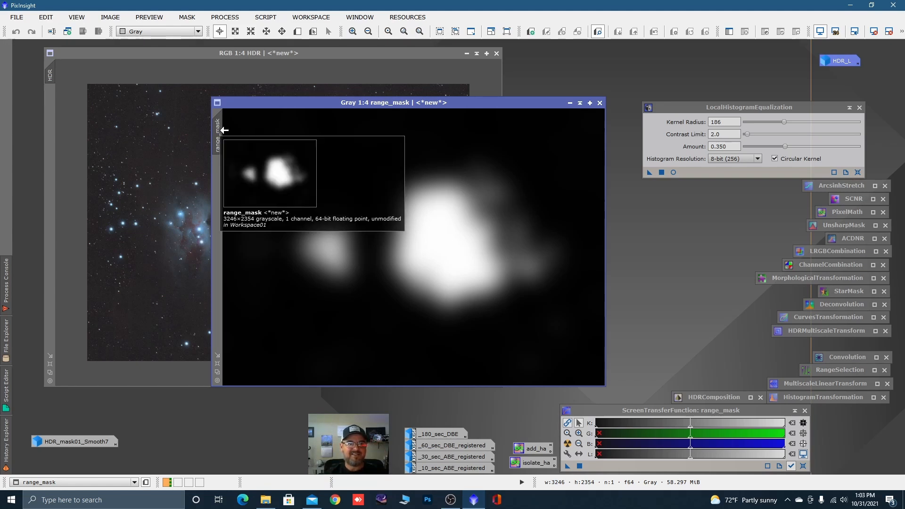
left_click_drag(224, 130, 55, 109)
left_click(570, 103)
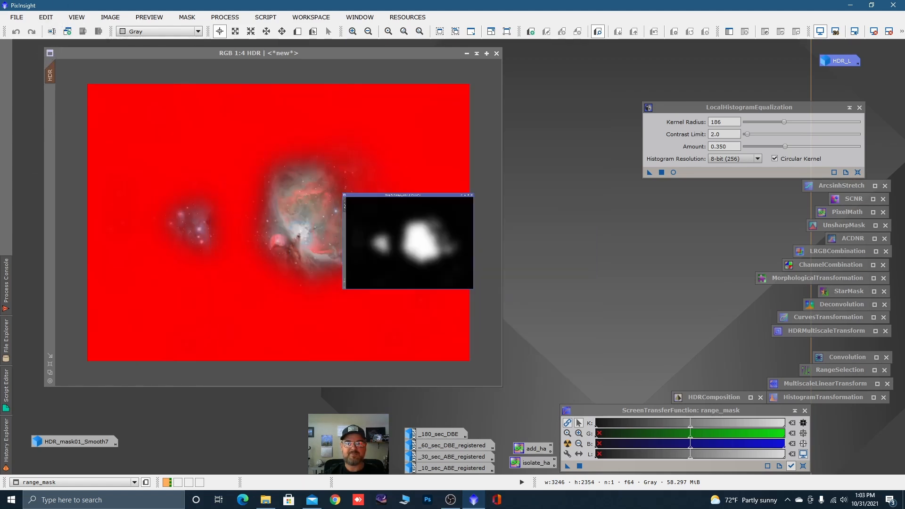
Step: Move the minimized range_mask out of the way and hide the red mask overlay on the HDR image
left_click_drag(424, 248, 394, 465)
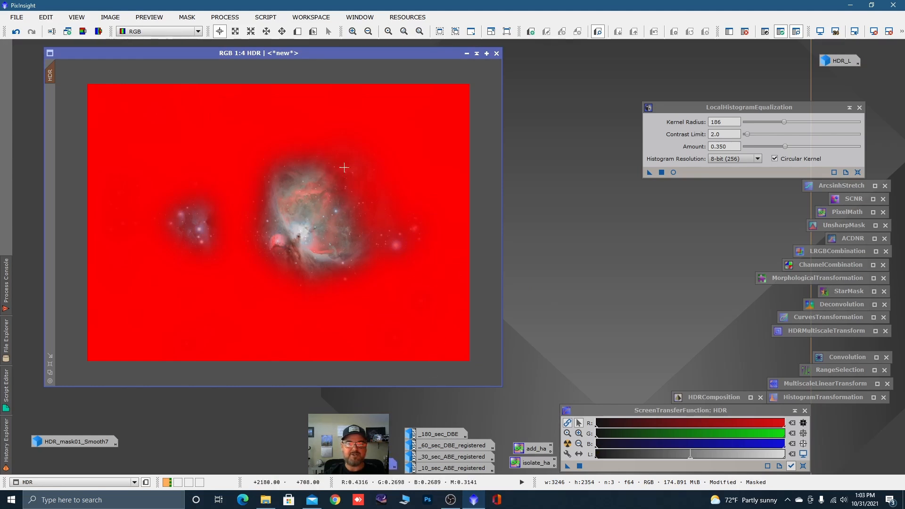
right_click(212, 121)
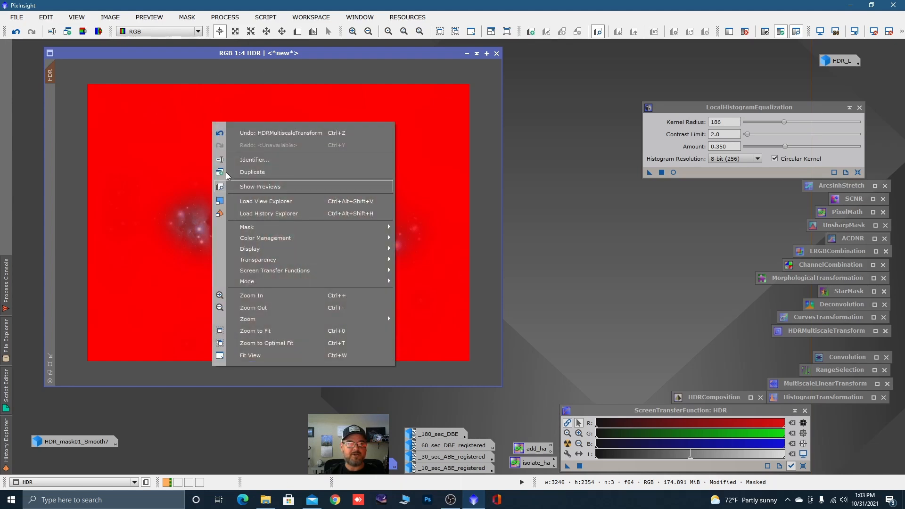
mouse_move(266, 228)
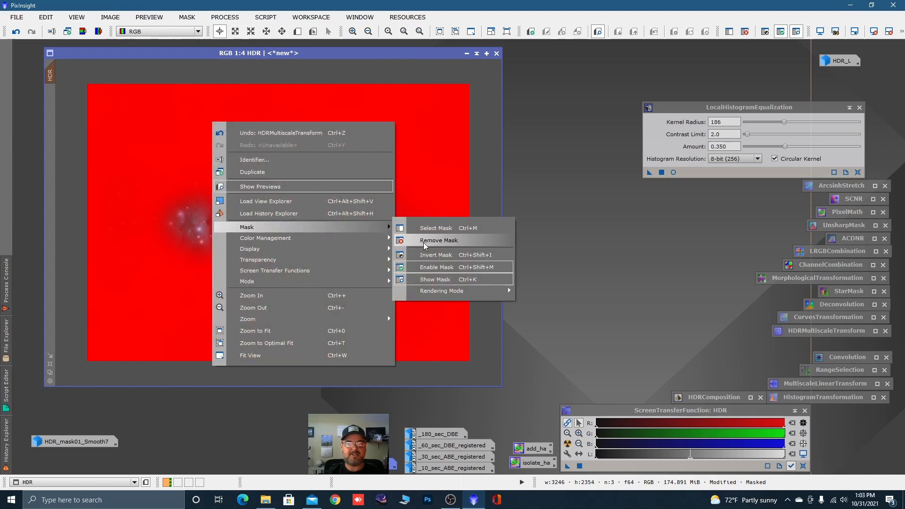
left_click(432, 279)
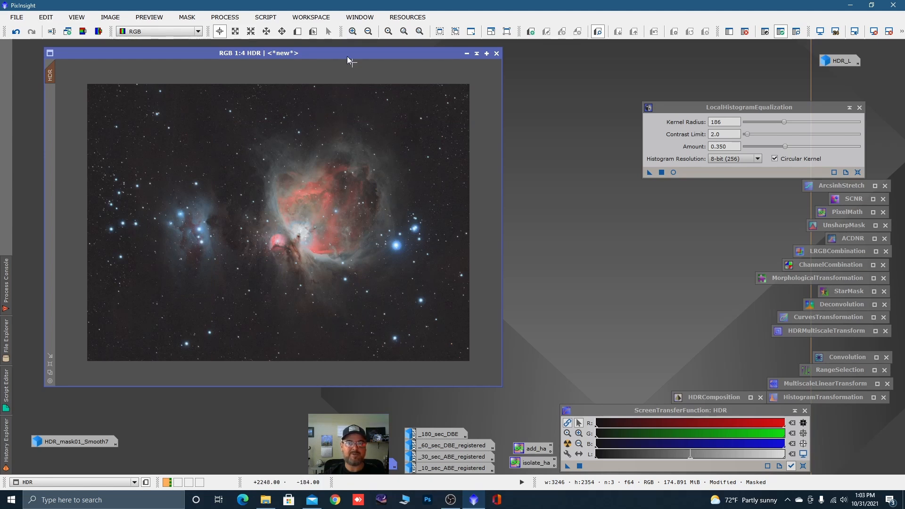
Step: Create a preview of about 1044 × 1068 px around the main nebula in the HDR image and open it
left_click(298, 31)
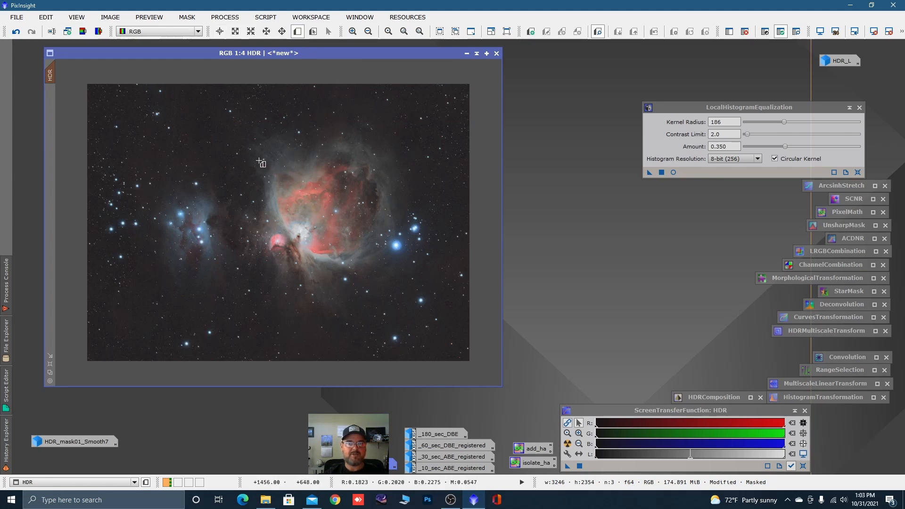
left_click_drag(259, 161, 382, 286)
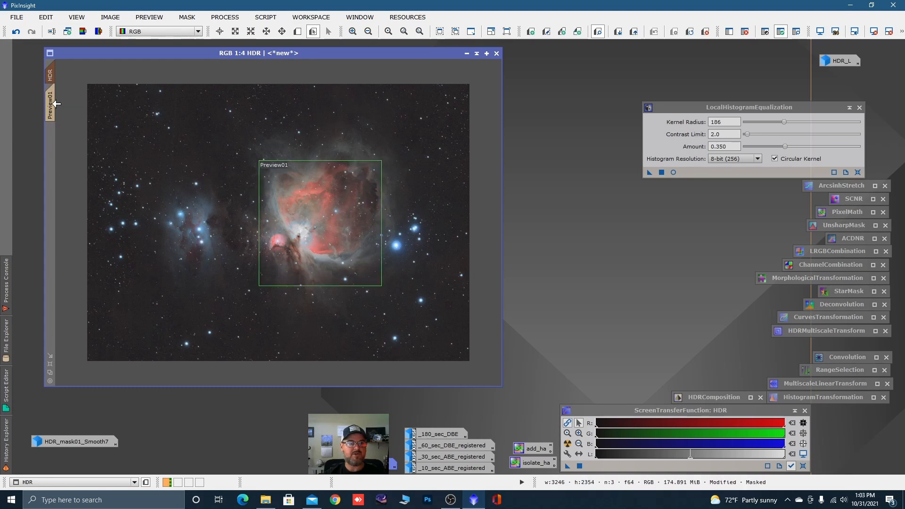
left_click(52, 104)
scroll(326, 195, "down", 1)
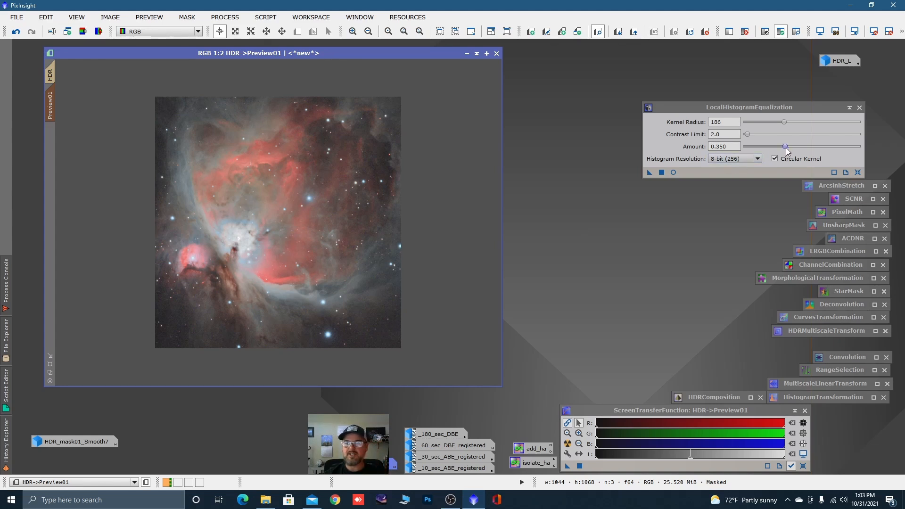
Step: Reset LocalHistogramEqualization, set kernel radius 190 and amount 0.240, and apply it to the preview
left_click_drag(786, 150, 780, 148)
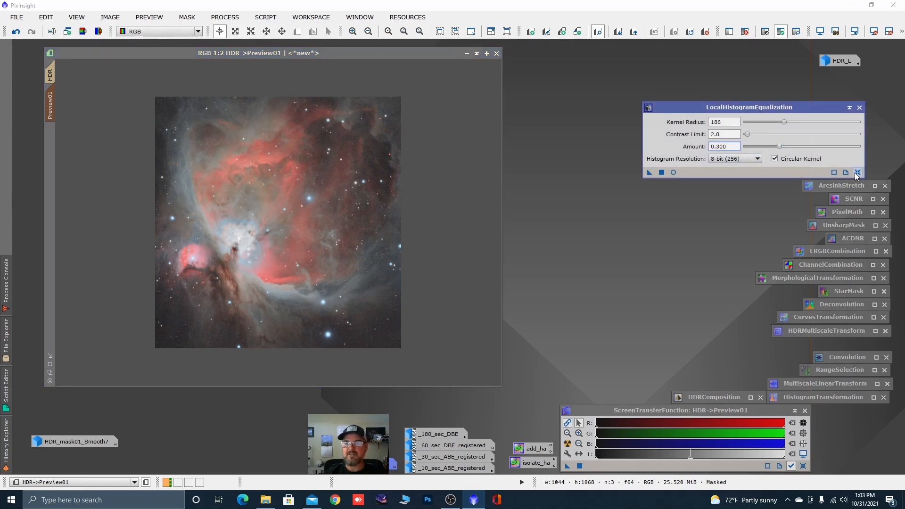
left_click(857, 173)
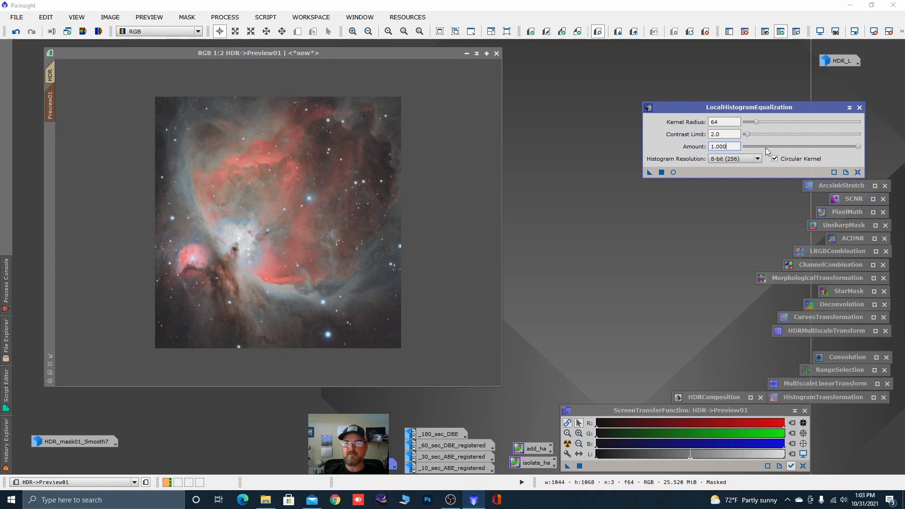
left_click_drag(859, 150, 857, 149)
left_click_drag(757, 122, 787, 121)
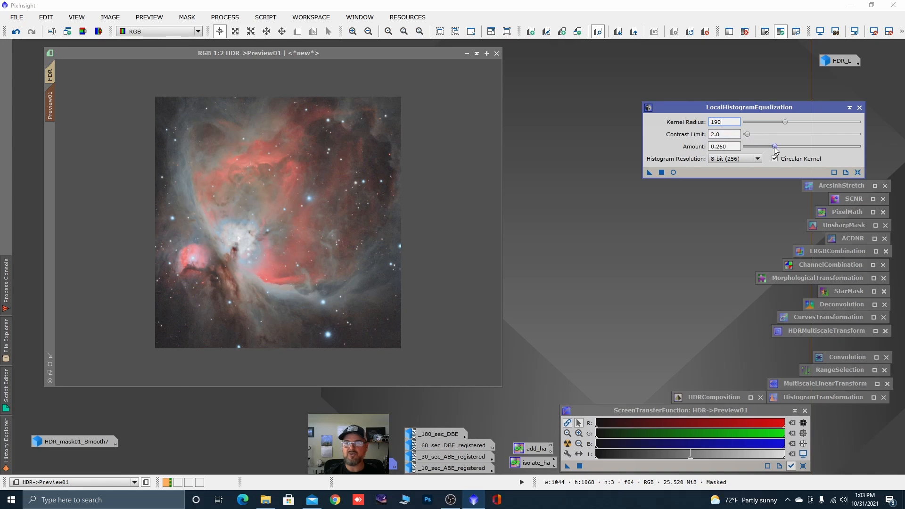
left_click_drag(775, 147, 772, 147)
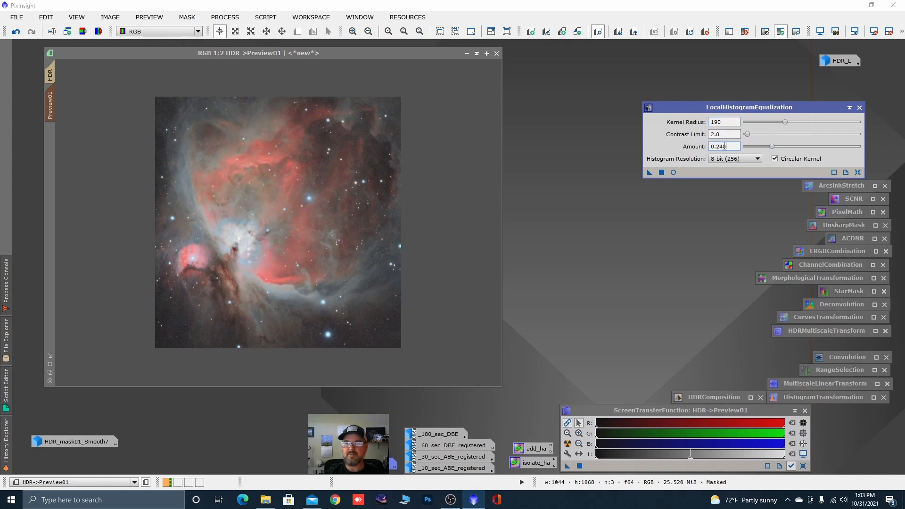
left_click(649, 173)
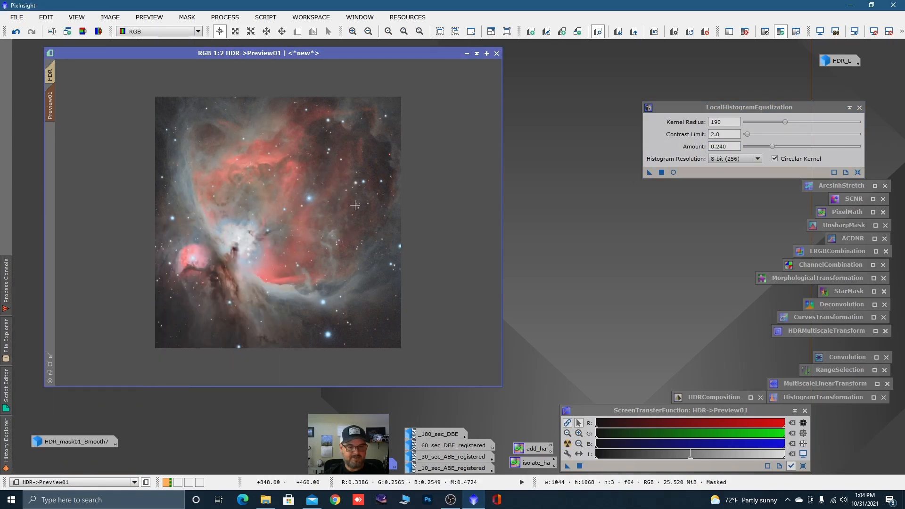
Step: Compare the nebula preview repeatedly with and without LocalHistogramEqualization, then inspect the core at 1:1
key("ctrl+shift+z")
key("ctrl+shift+z")
key("ctrl+shift+z")
key("ctrl+shift+z")
key("ctrl+shift+z")
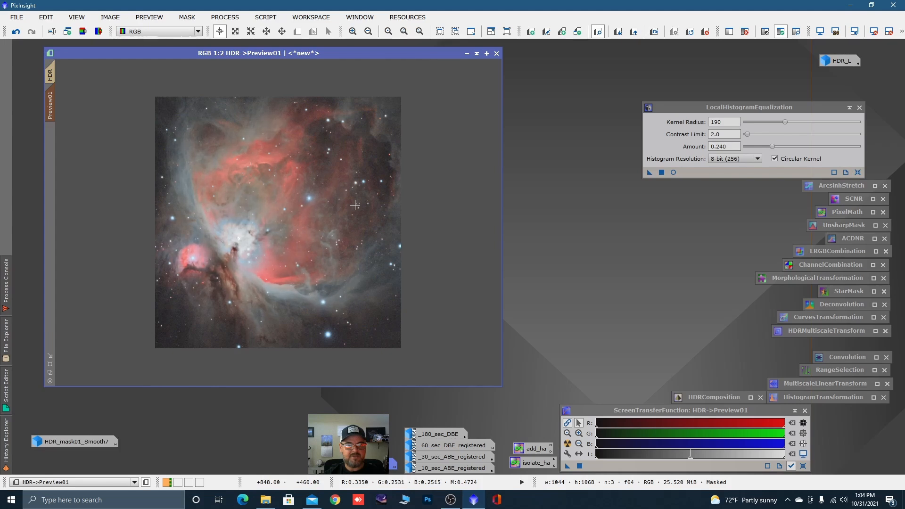
key("ctrl+shift+z")
key("ctrl+shift+z")
key("ctrl+shift+z")
key("ctrl+shift+z")
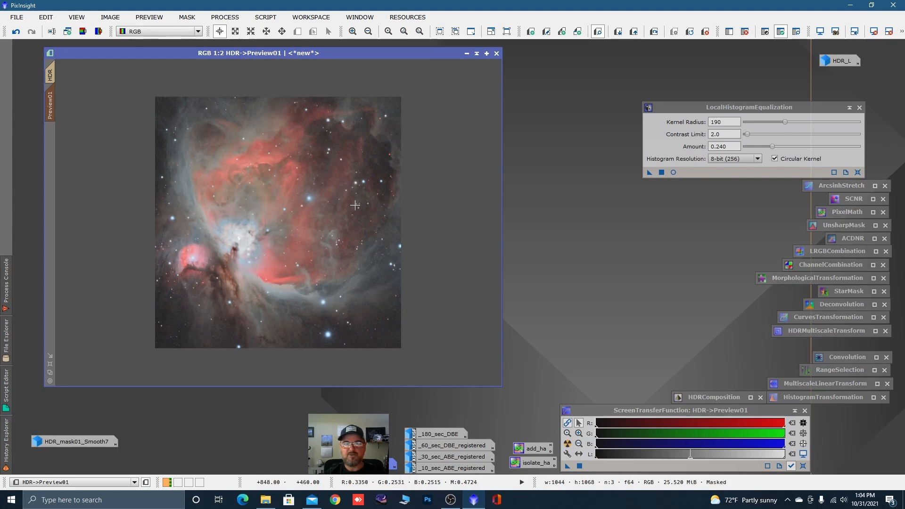
key("ctrl+shift+z")
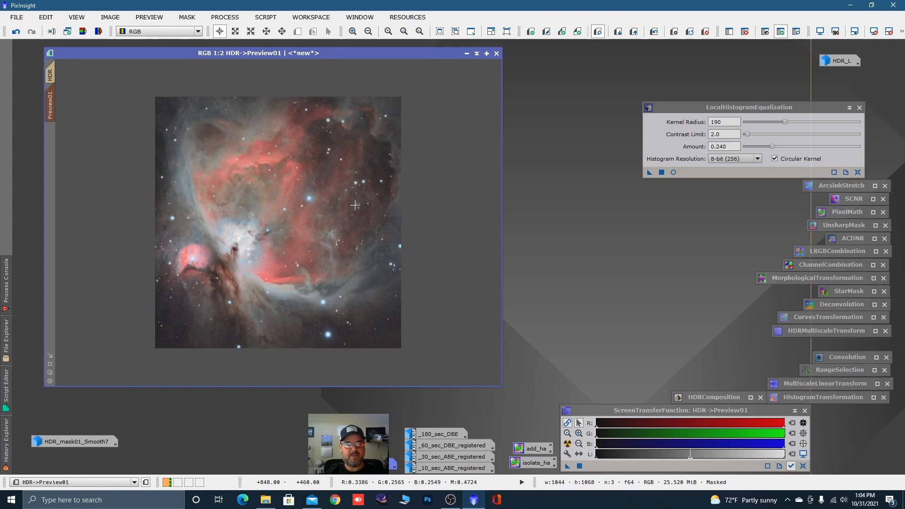
key("ctrl+shift+z")
key("ctrl+shift+z")
key("ctrl+shift+z")
key("ctrl+shift+z")
key("ctrl+shift+z")
key("ctrl+shift+z")
key("ctrl+shift+z")
key("ctrl+shift+z")
scroll(307, 246, "up", 1)
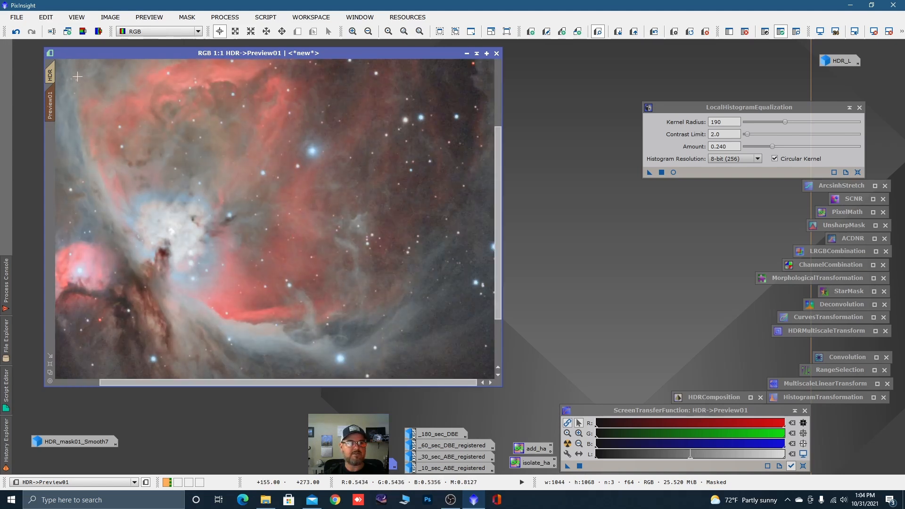
Step: Apply LocalHistogramEqualization with the same settings to the full HDR image and put the process window away
left_click(50, 74)
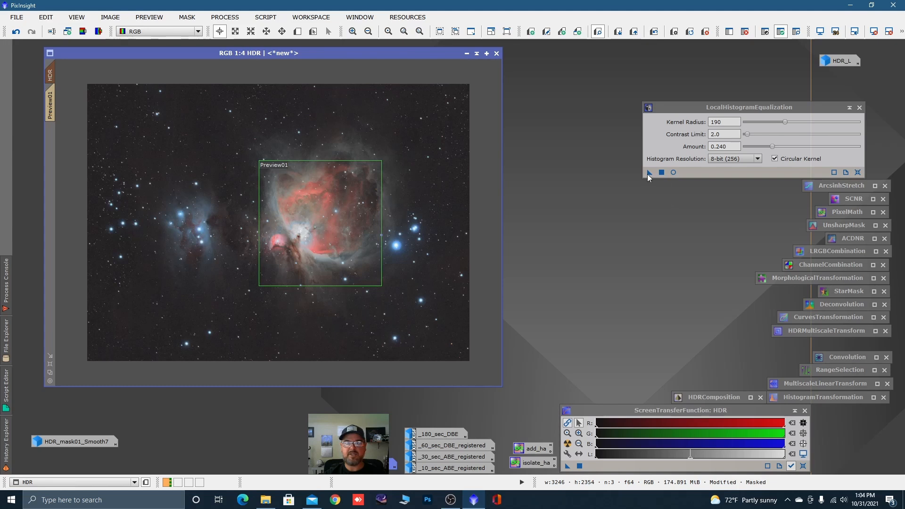
left_click_drag(650, 173, 452, 183)
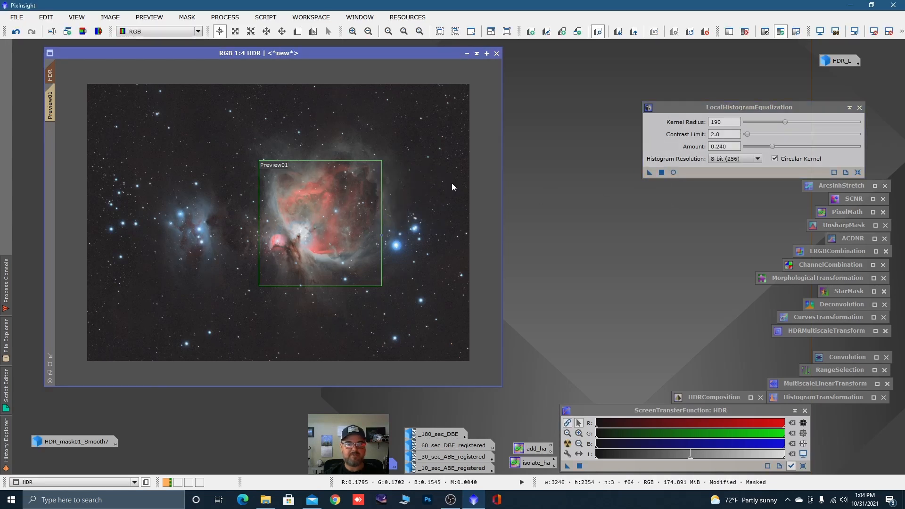
left_click(859, 108)
Step: Delete Preview01 from the HDR image and remove its range mask
right_click(50, 107)
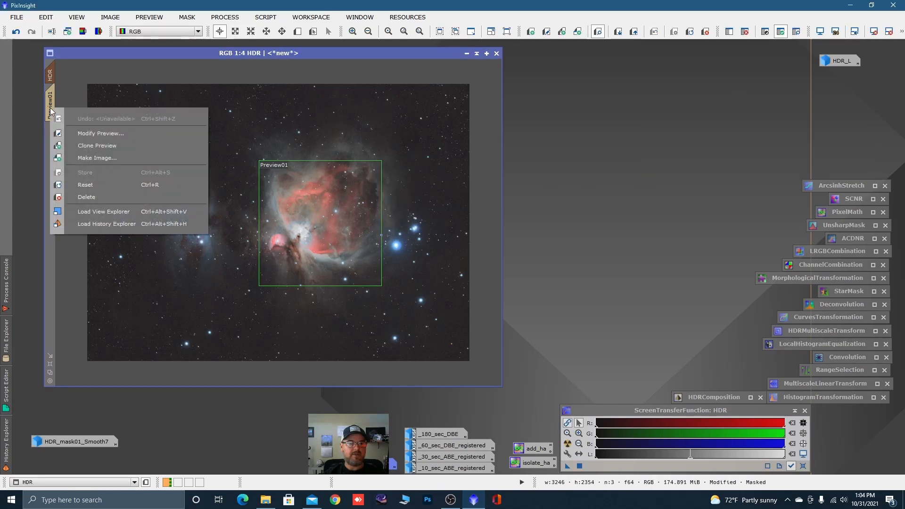
left_click(91, 197)
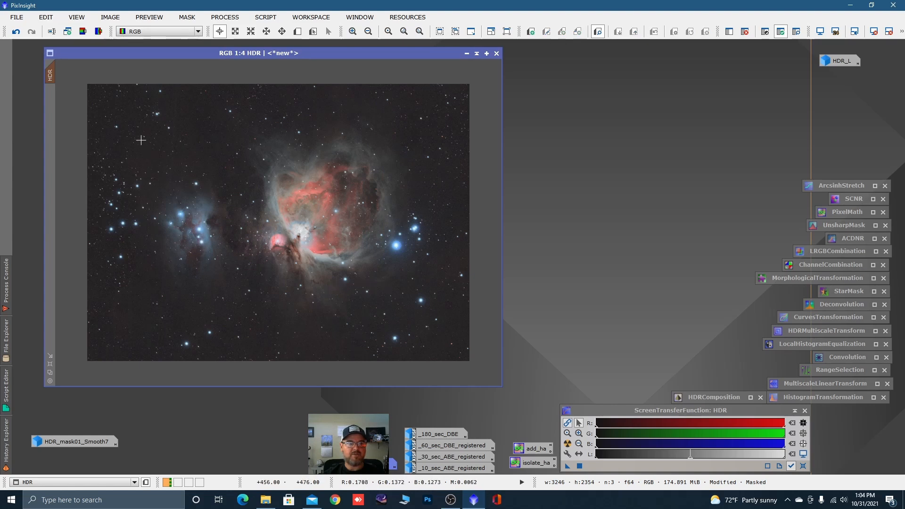
right_click(119, 129)
mouse_move(231, 234)
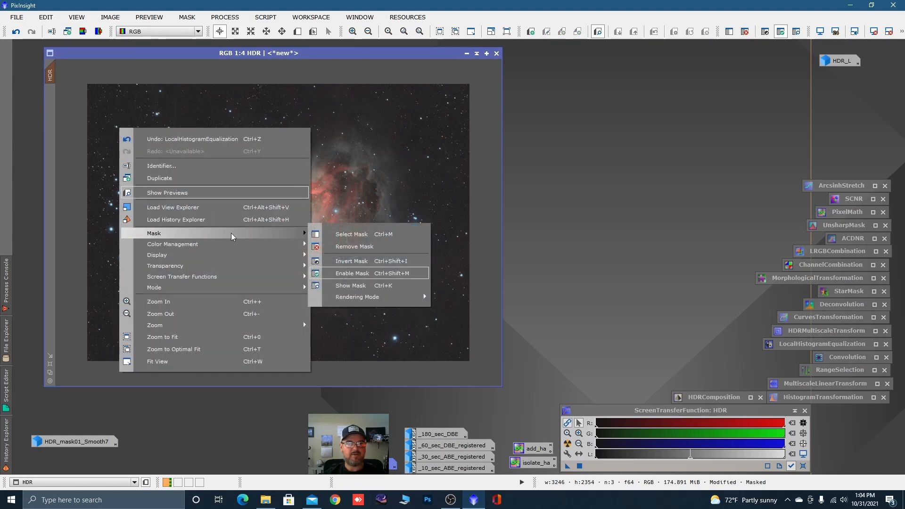
left_click(362, 246)
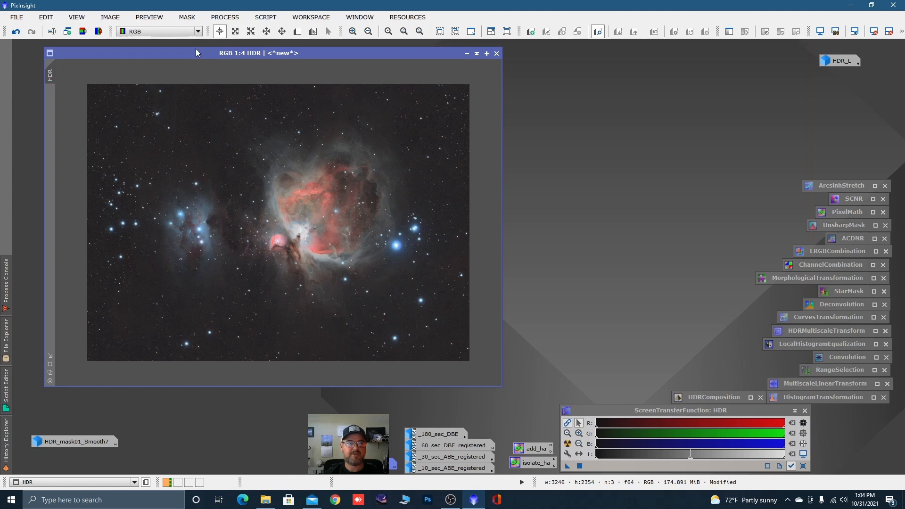
Step: Extract the HDR image's lightness, assign it to the HDR image as a mask, and minimize the mask image out of the way
left_click(83, 32)
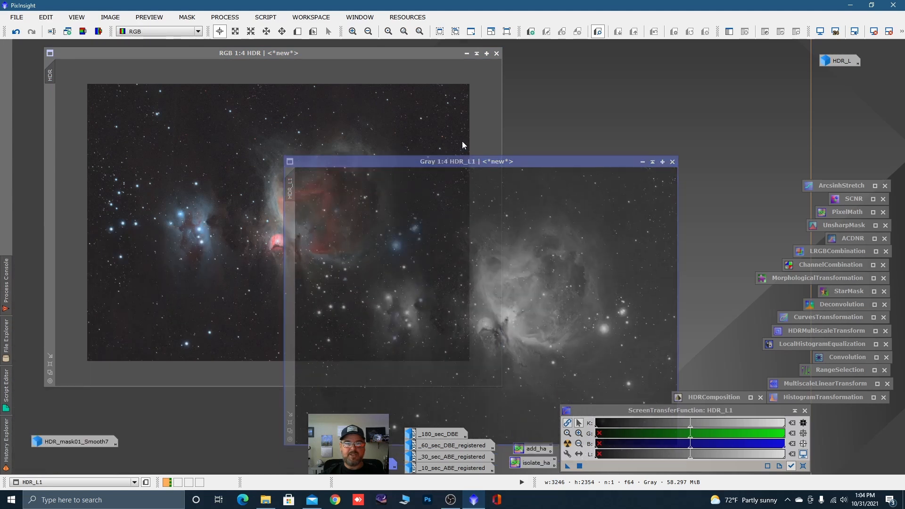
left_click_drag(281, 152, 51, 115)
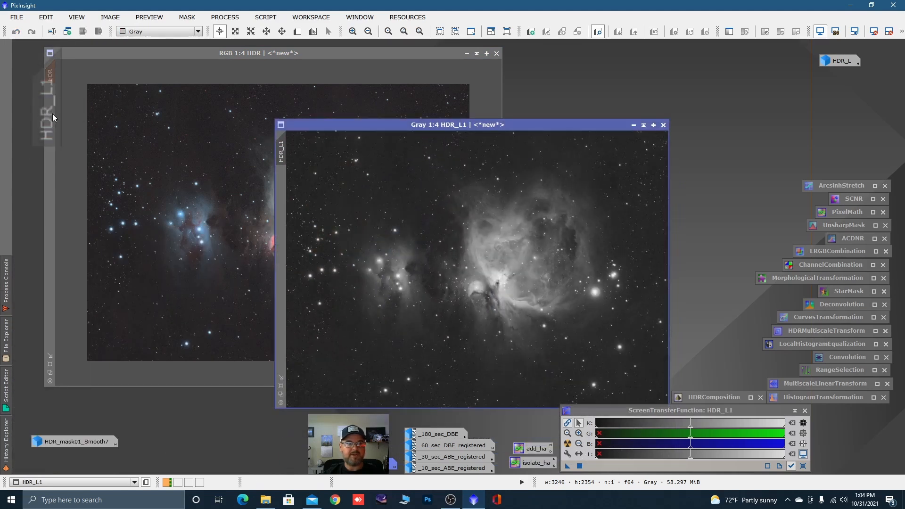
left_click(634, 126)
left_click_drag(495, 272, 310, 462)
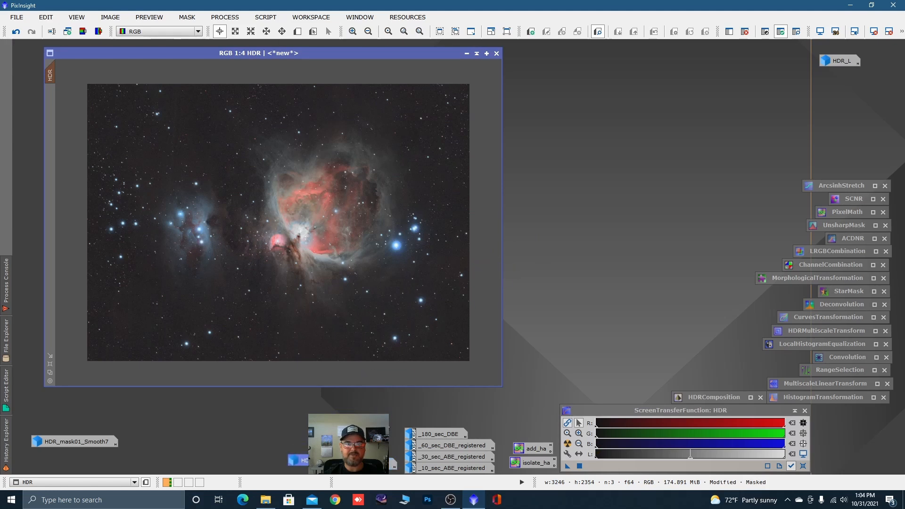
Step: Open CurvesTransformation with a real-time preview and raise the saturation curve at about input 0.19 to output 0.34
double_click(808, 319)
left_click(767, 318)
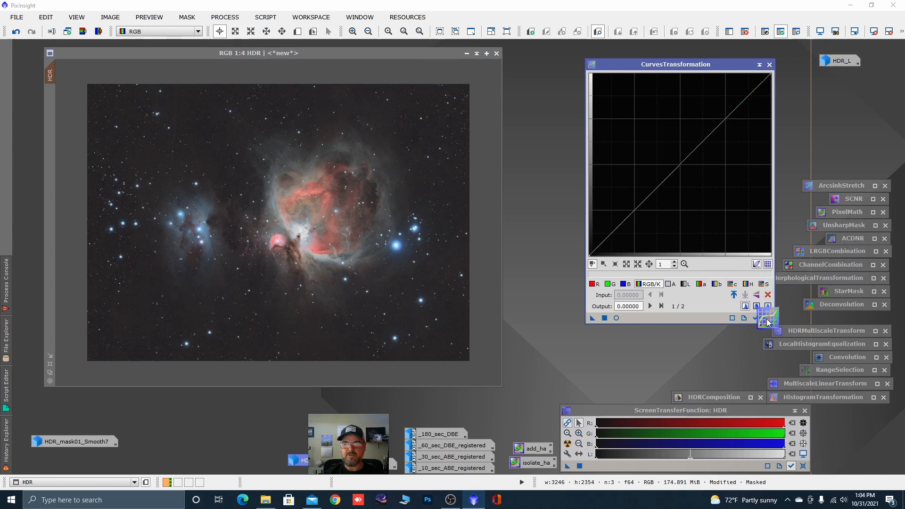
left_click(617, 319)
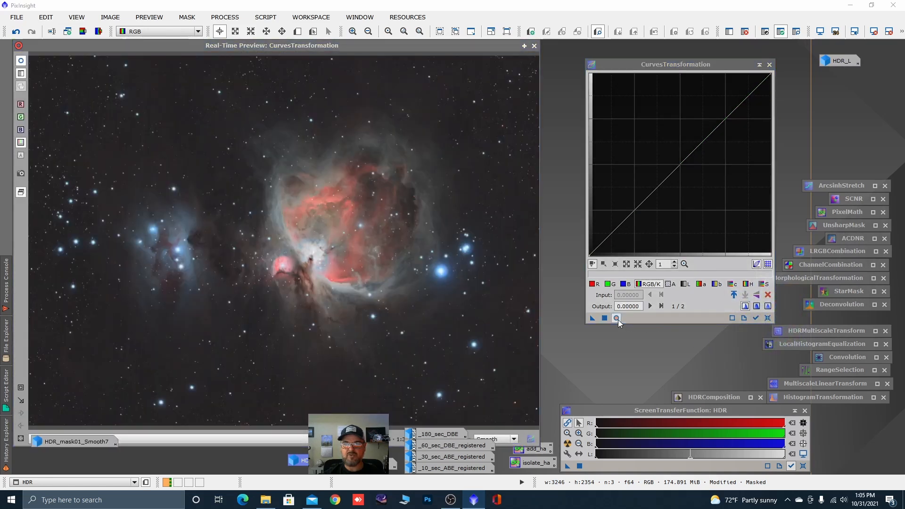
left_click(763, 284)
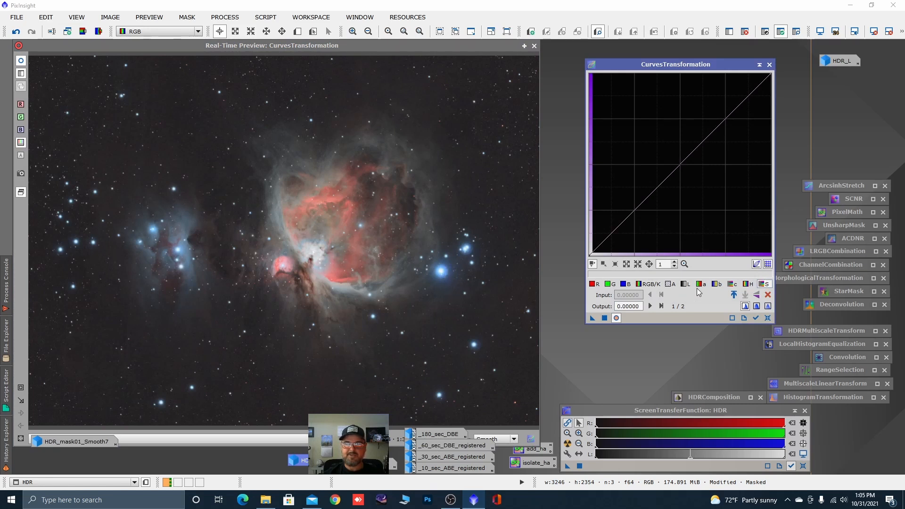
left_click(385, 291)
mouse_move(386, 291)
left_mouse_down()
mouse_move(336, 287)
mouse_move(337, 273)
left_mouse_up()
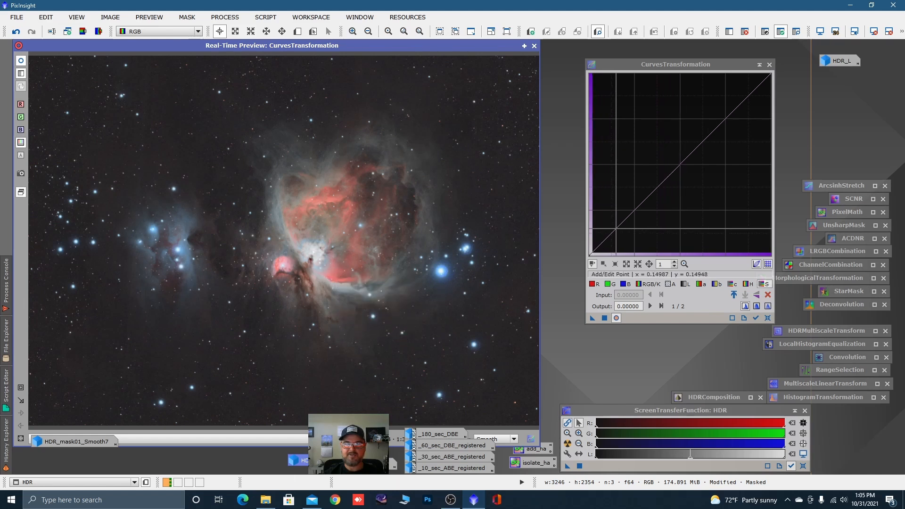
left_click_drag(636, 208, 624, 193)
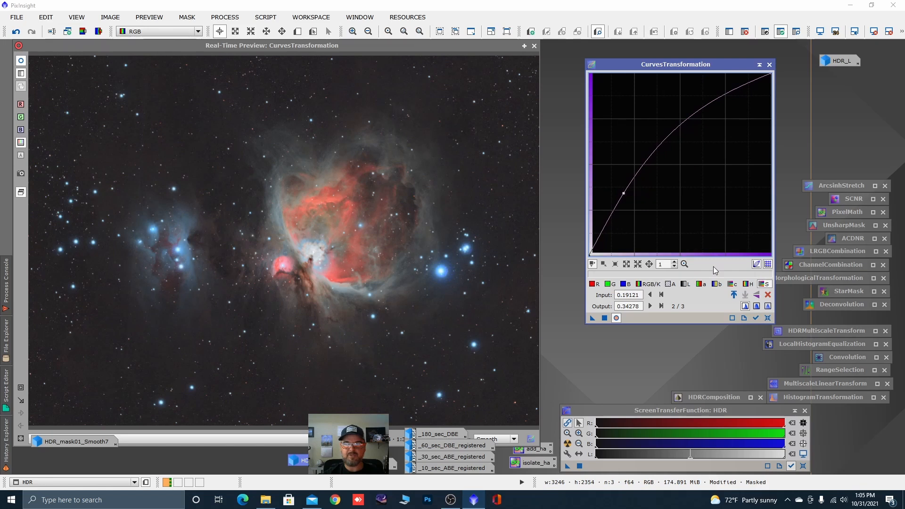
Step: Raise the CIE c chrominance curve at about input 0.31 to output 0.40 and apply the curves to the HDR image
left_click(732, 284)
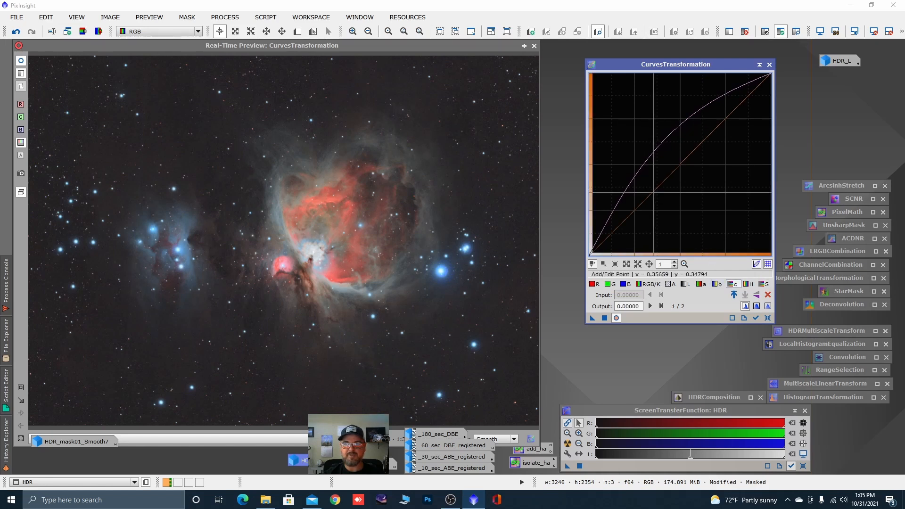
left_click(655, 192)
left_click_drag(654, 192, 646, 181)
left_click(605, 318)
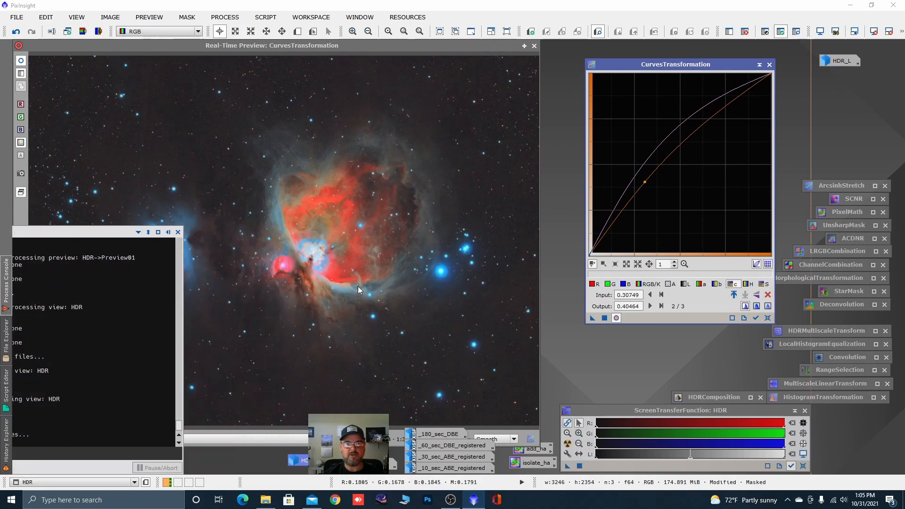
Step: Reset CurvesTransformation, collapse its window, and close the real-time preview
left_click(768, 319)
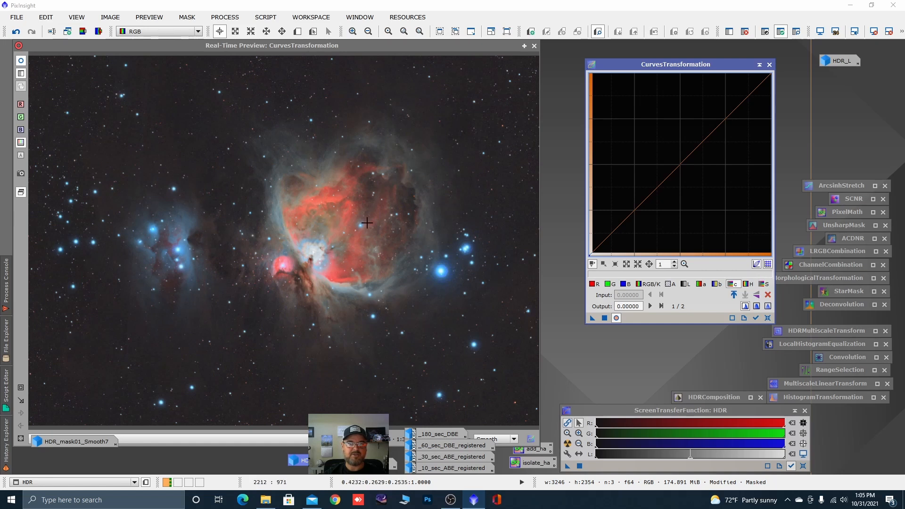
left_click(759, 65)
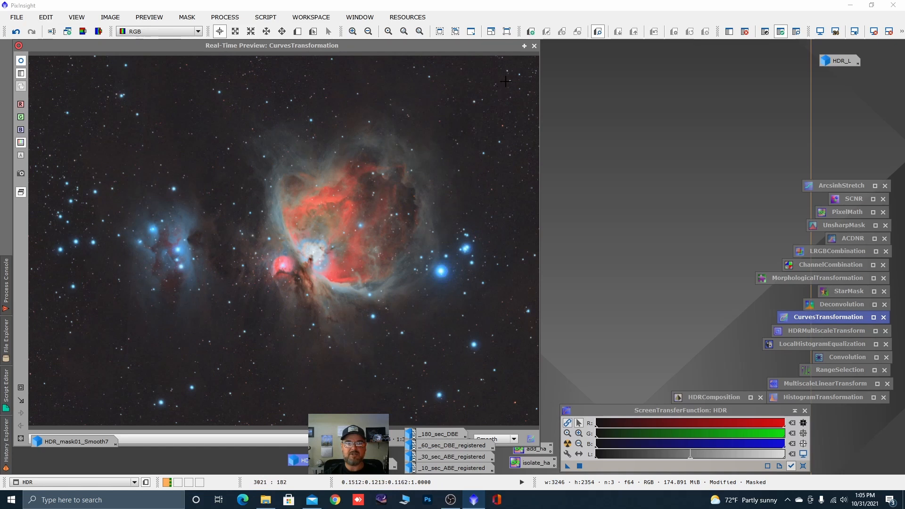
left_click(534, 46)
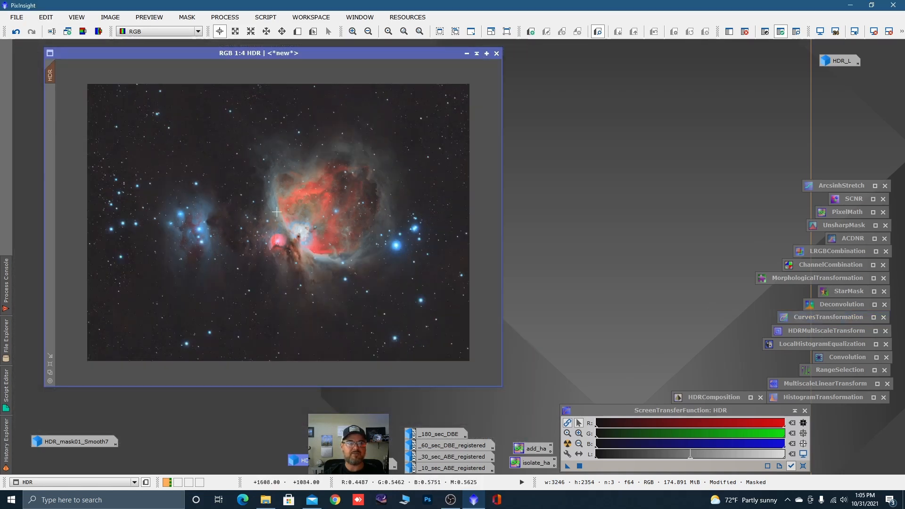
Step: Remove the lightness mask from the HDR image
right_click(211, 189)
mouse_move(283, 294)
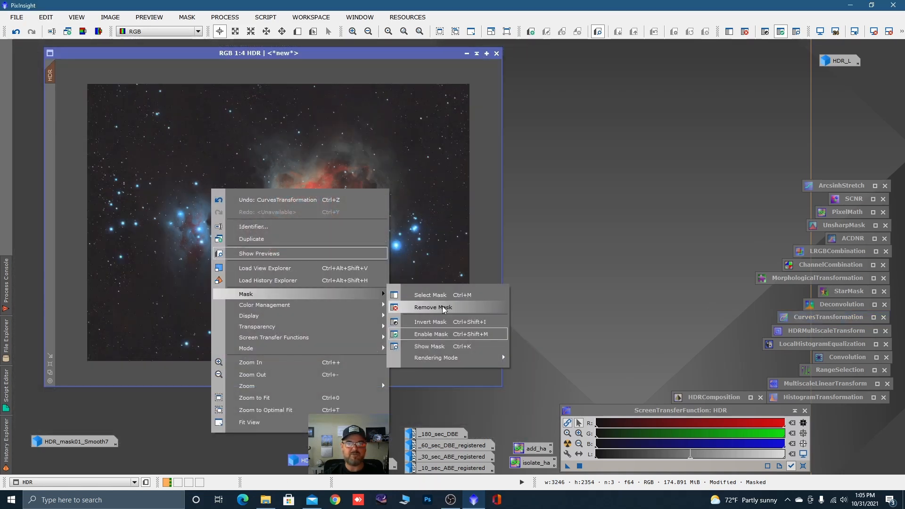
left_click(445, 309)
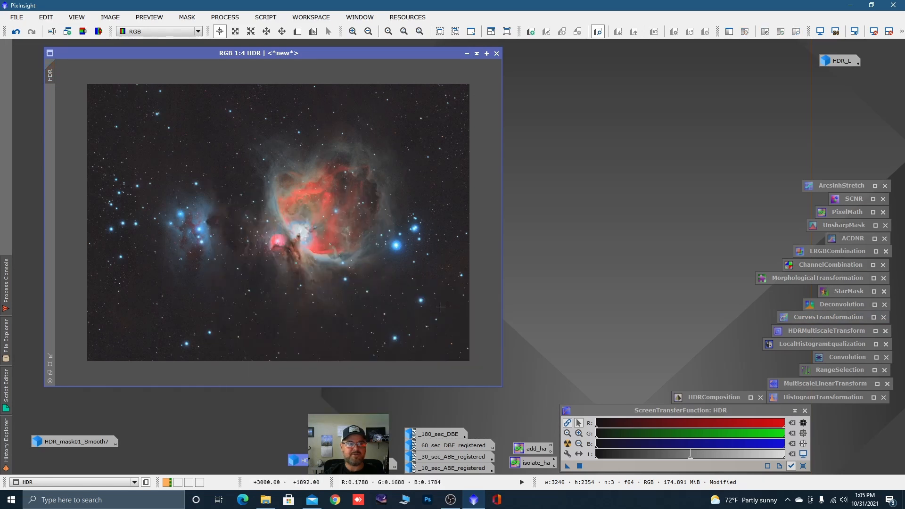
Step: Examine the HDR image's nebula core, the blue reflection nebula and the background star field at up to 1:1 zoom
scroll(325, 235, "up", 3)
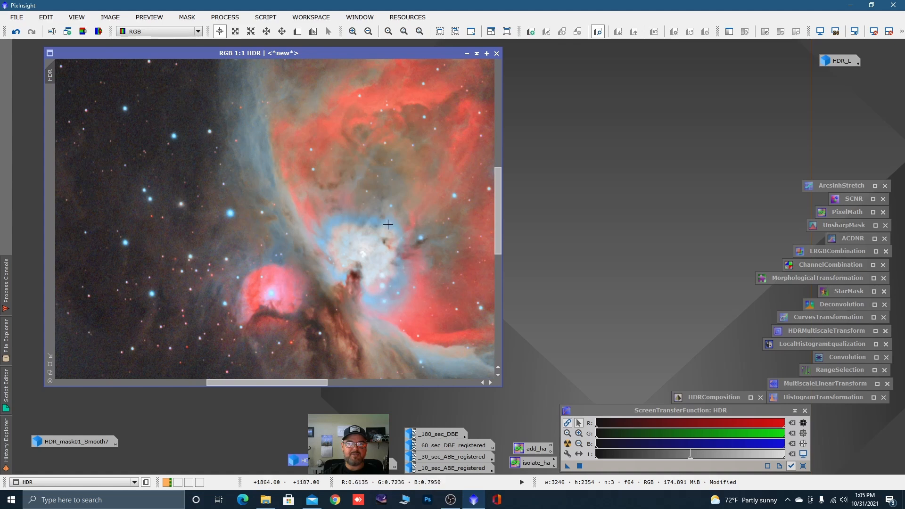
scroll(297, 213, "down", 1)
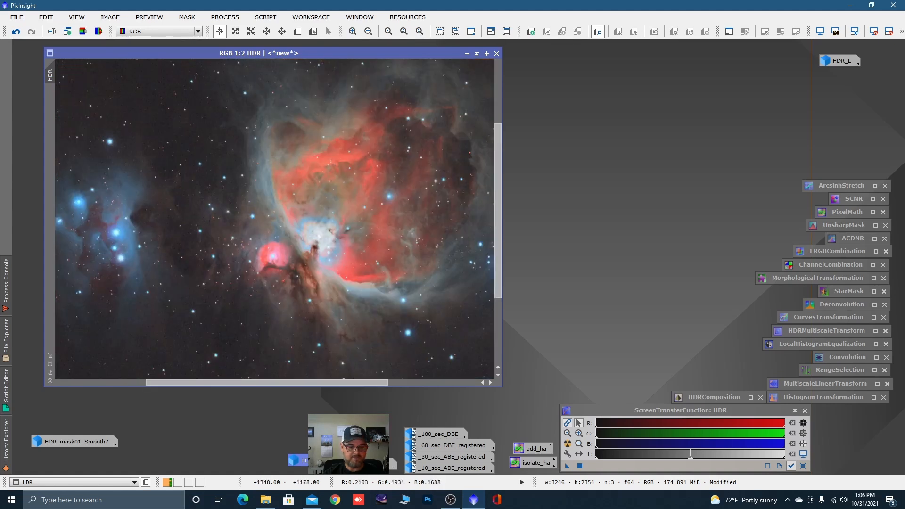
left_click_drag(200, 225, 265, 233)
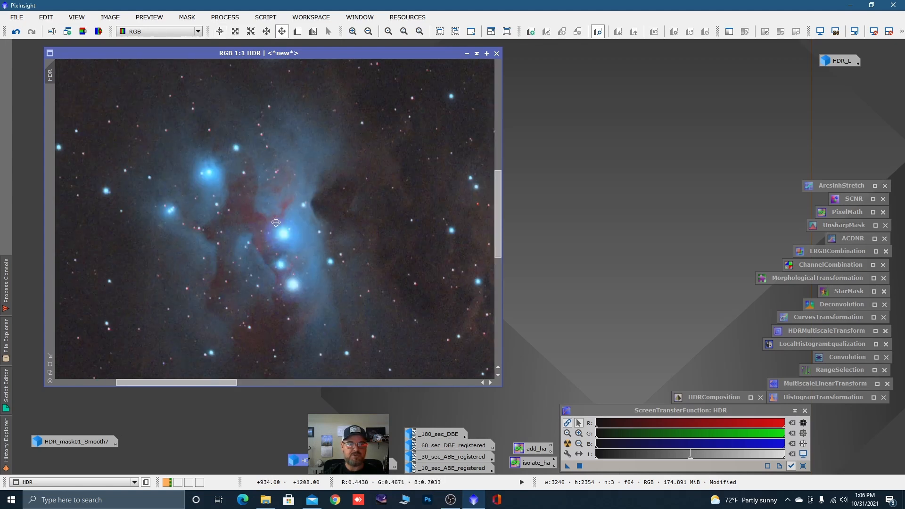
scroll(238, 203, "down", 1)
scroll(232, 211, "down", 1)
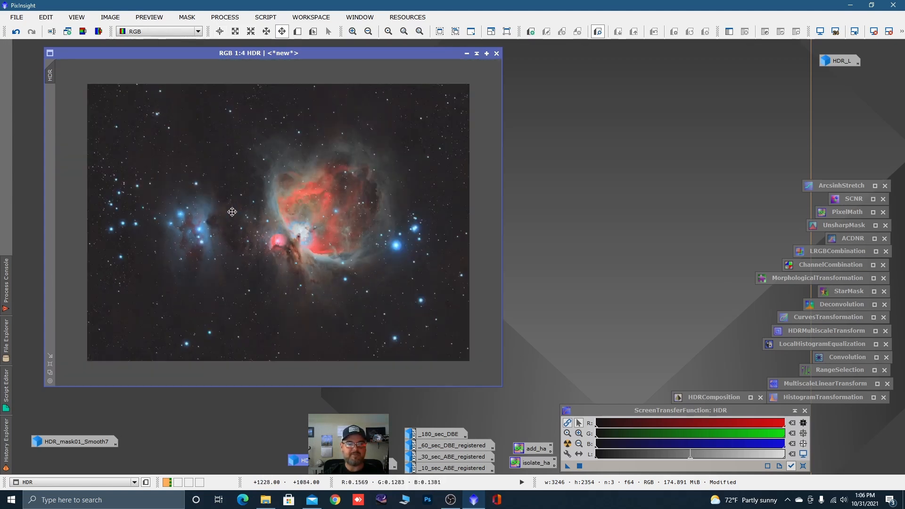
key("space")
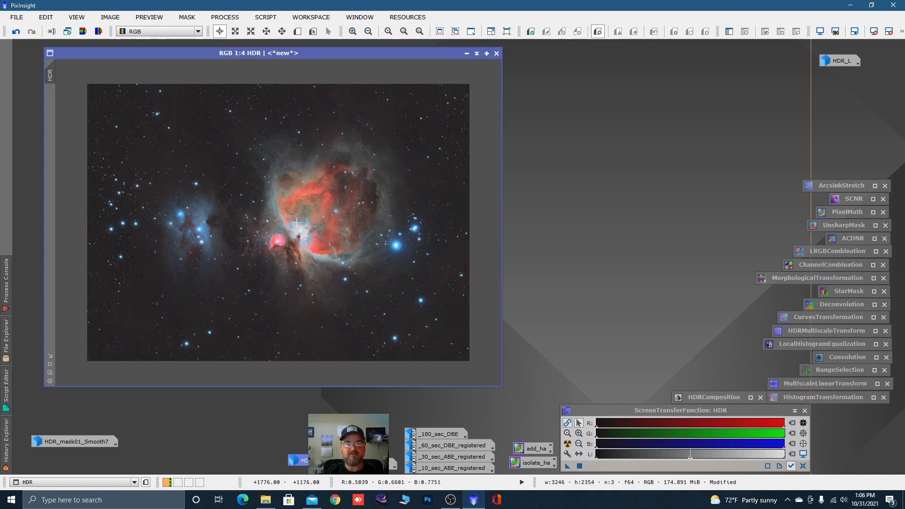
scroll(372, 148, "up", 2)
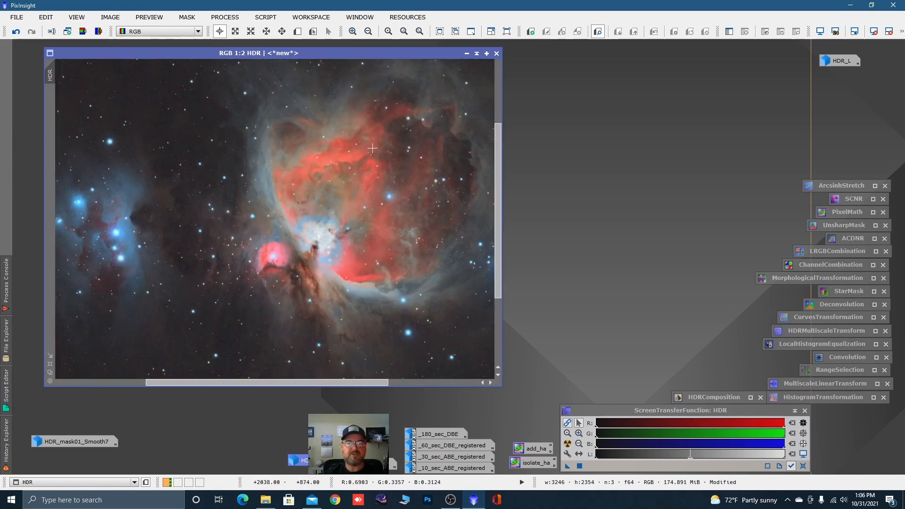
scroll(406, 121, "up", 1)
key("space")
left_click_drag(406, 121, 94, 316)
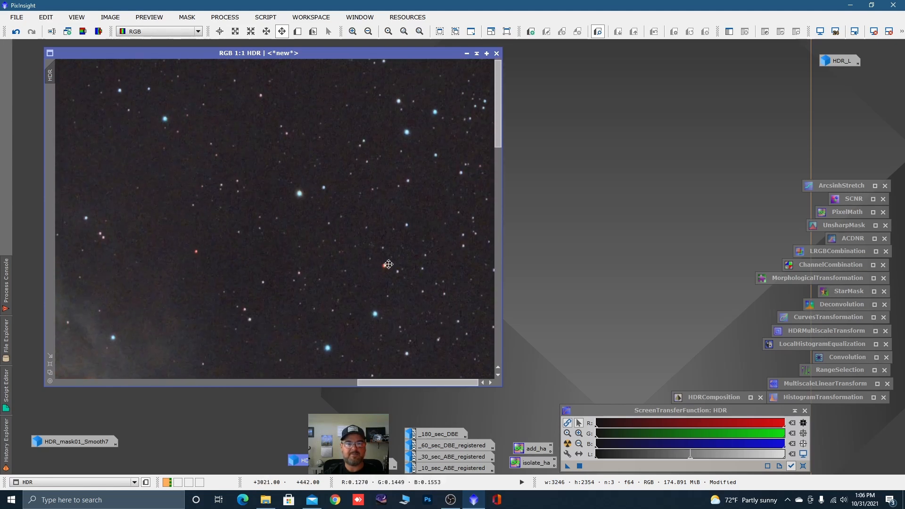
scroll(376, 208, "down", 3)
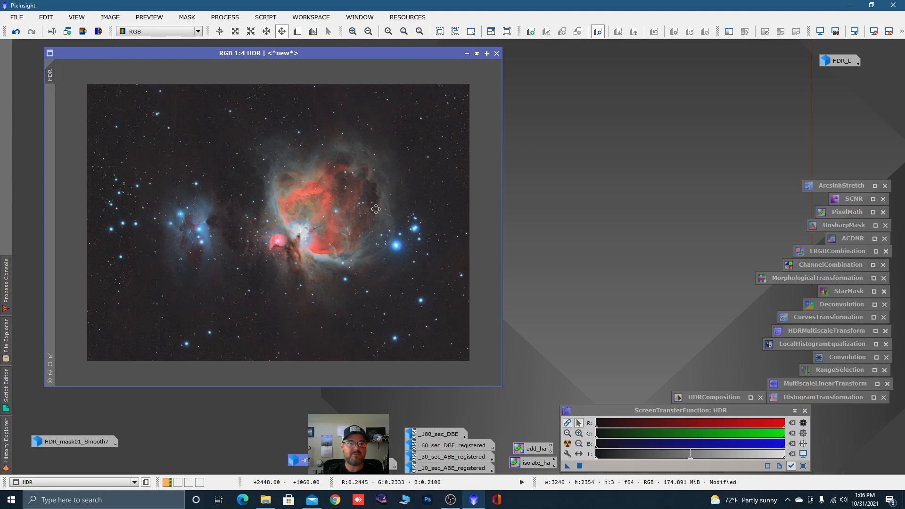
Step: Reset Convolution, set StdDev to 6.60 with a real-time preview, apply it to the HDR image, and close the preview
double_click(842, 358)
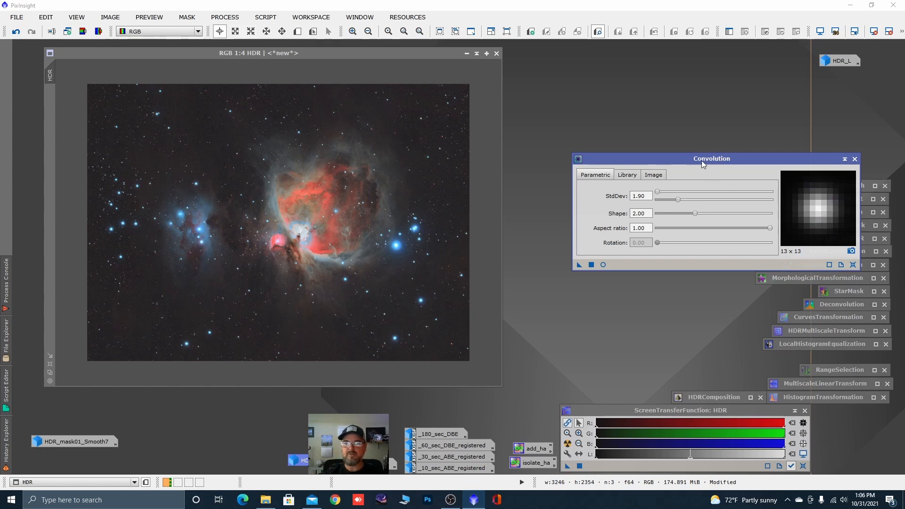
left_click(851, 265)
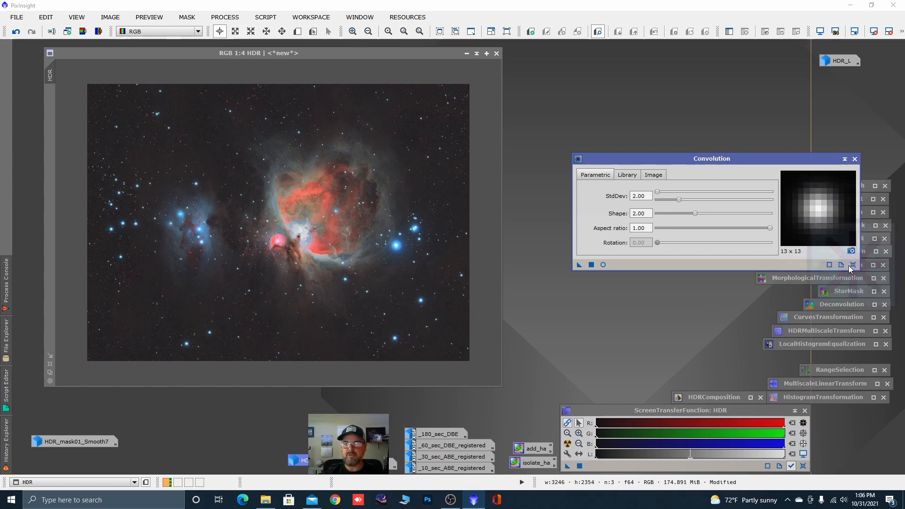
left_click(603, 265)
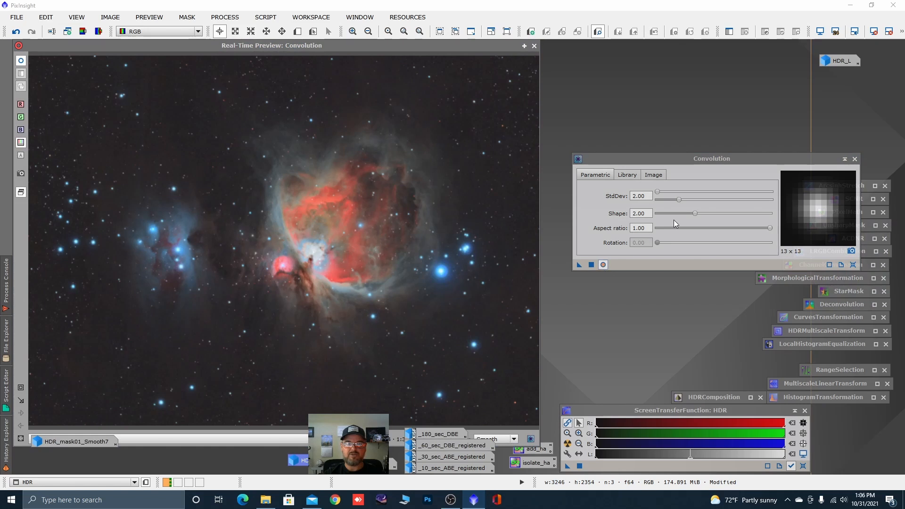
left_click_drag(679, 199, 732, 200)
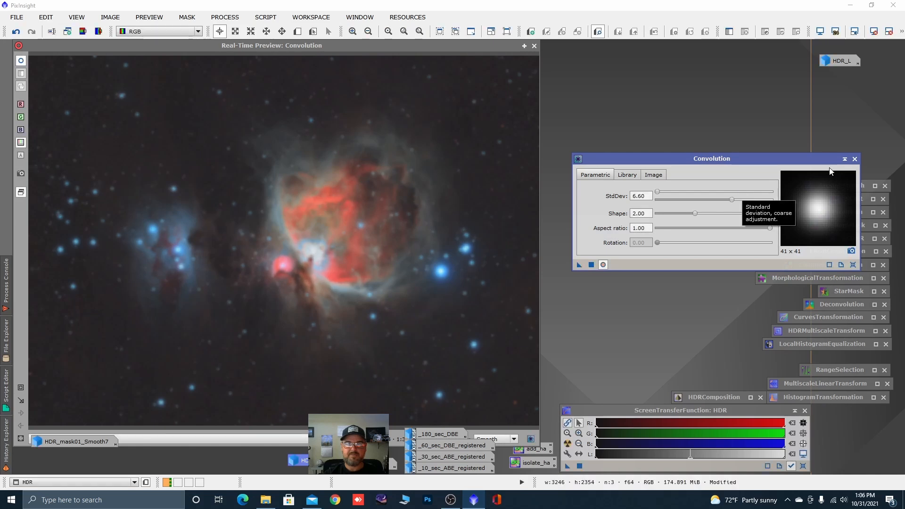
left_click(845, 159)
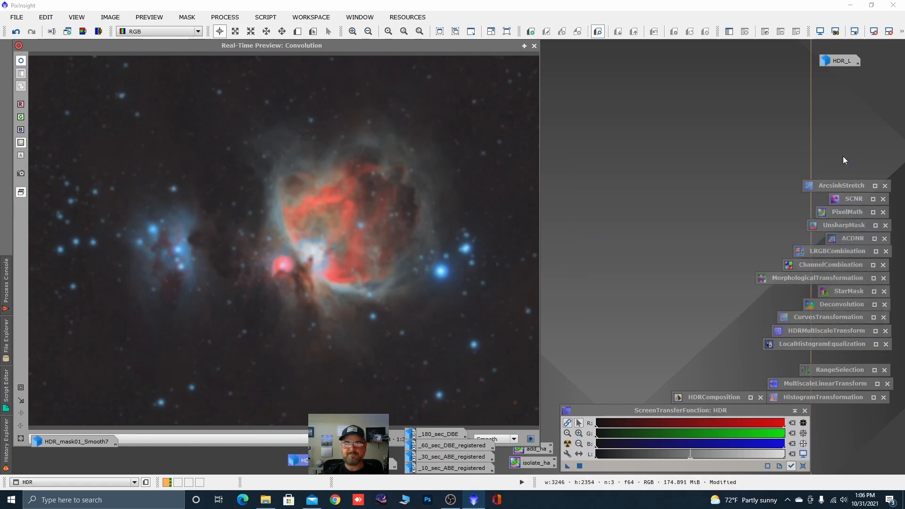
left_click(536, 47)
Step: Rename the blurred HDR image as RGB, minimize it, and park its icon beside the other minimized images
left_click(467, 53)
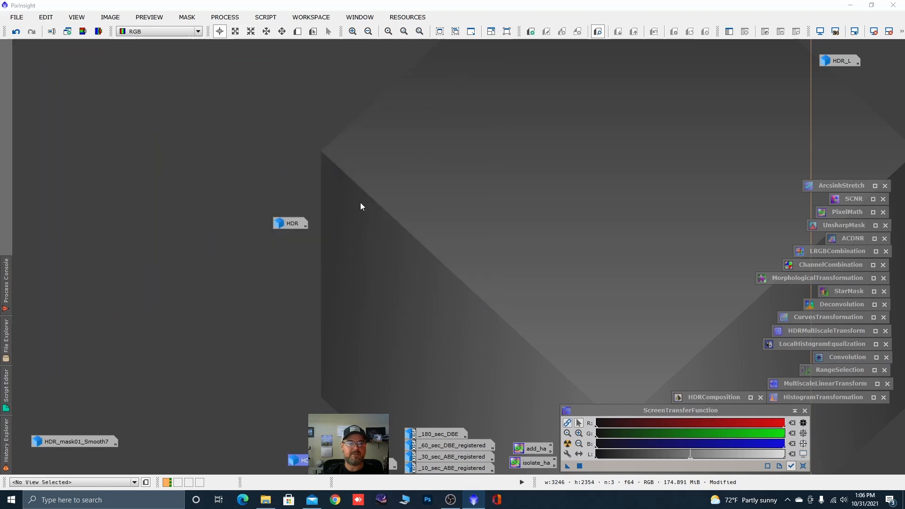
double_click(291, 224)
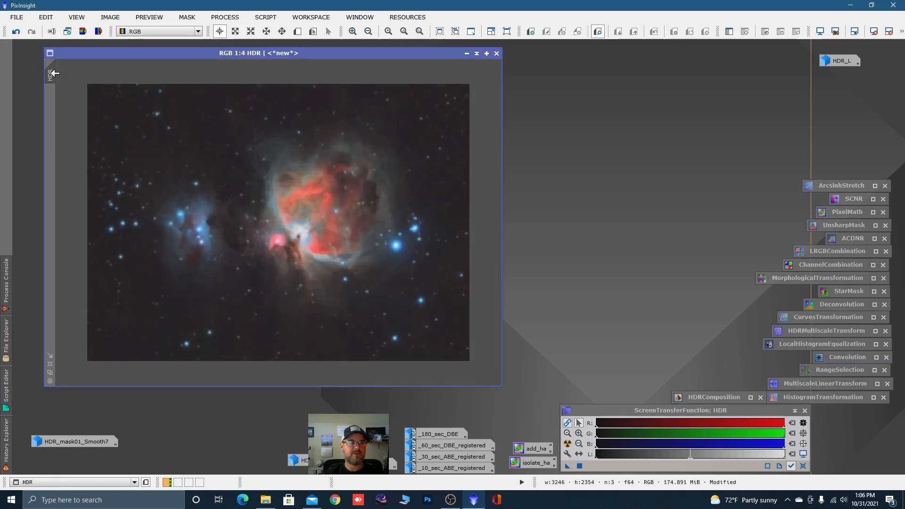
double_click(50, 74)
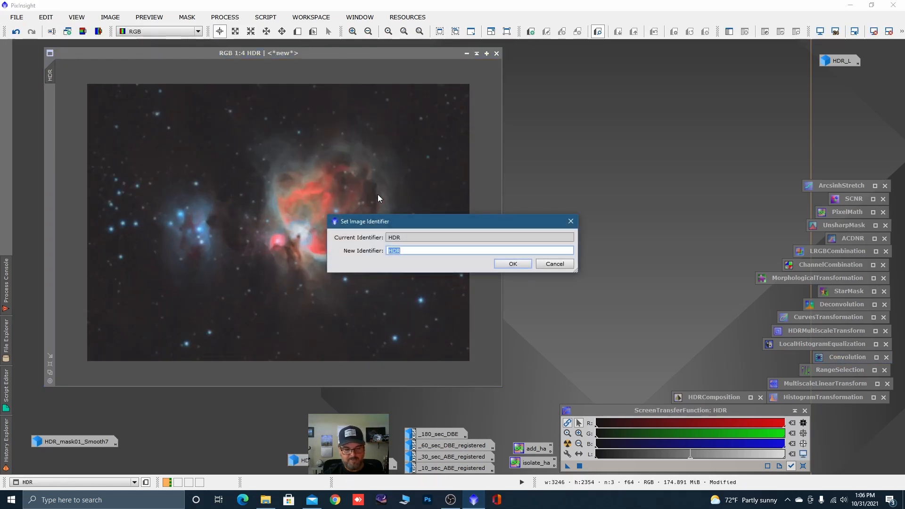
type("RGB")
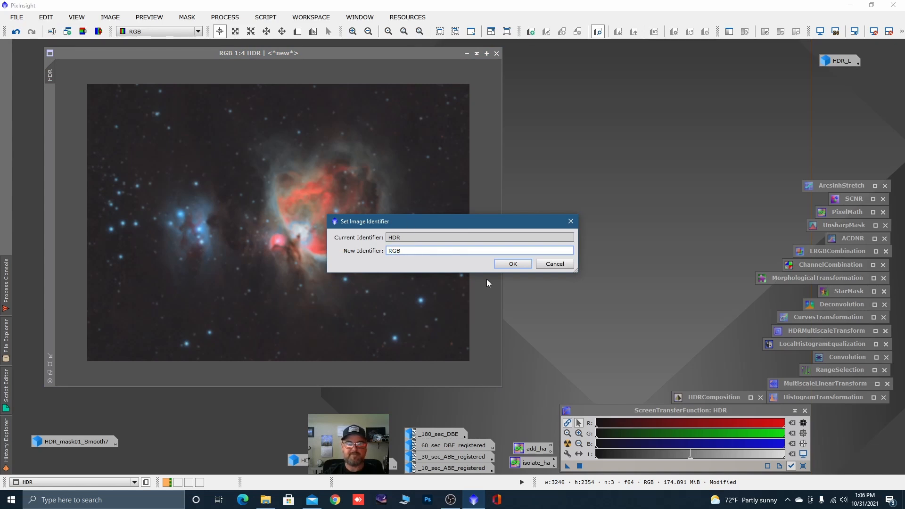
left_click(504, 266)
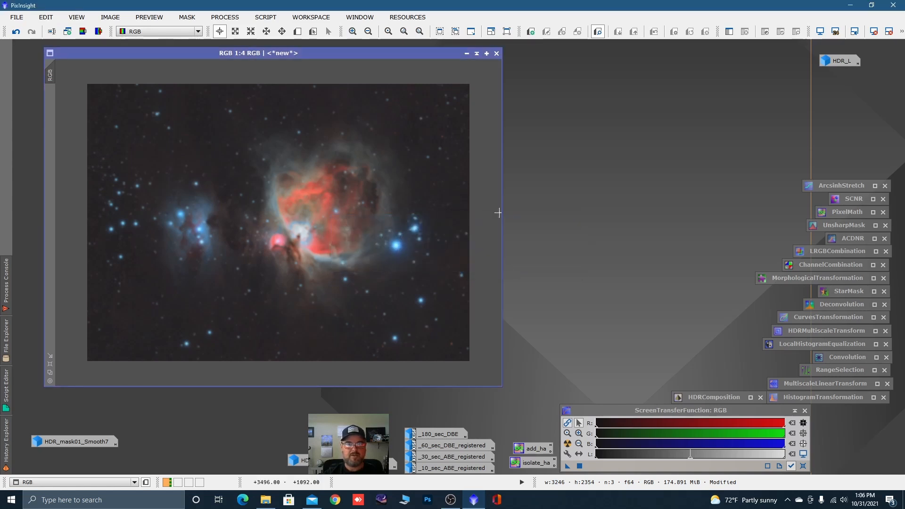
left_click(467, 54)
left_click_drag(289, 223, 267, 460)
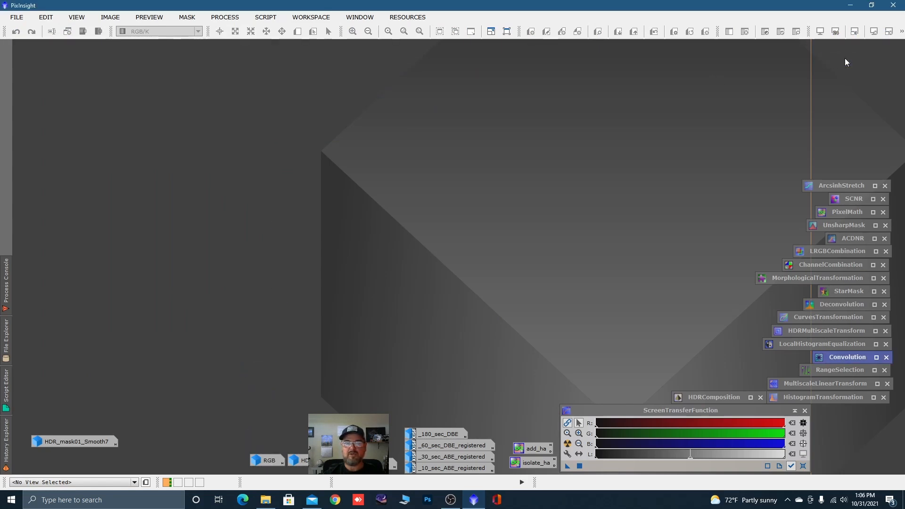
Step: Restore the HDR_L lightness image, reposition its window, and enlarge it
double_click(844, 60)
left_click_drag(473, 104, 367, 55)
left_click_drag(469, 334, 532, 379)
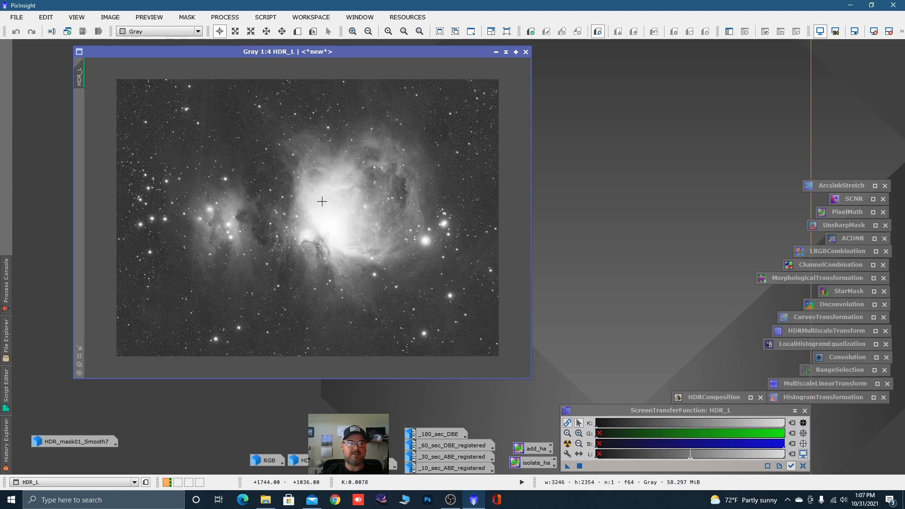
Step: Examine noise and detail in the HDR_L image around the bright core and the neighbouring reflection nebula
scroll(322, 201, "up", 2)
scroll(278, 221, "up", 1)
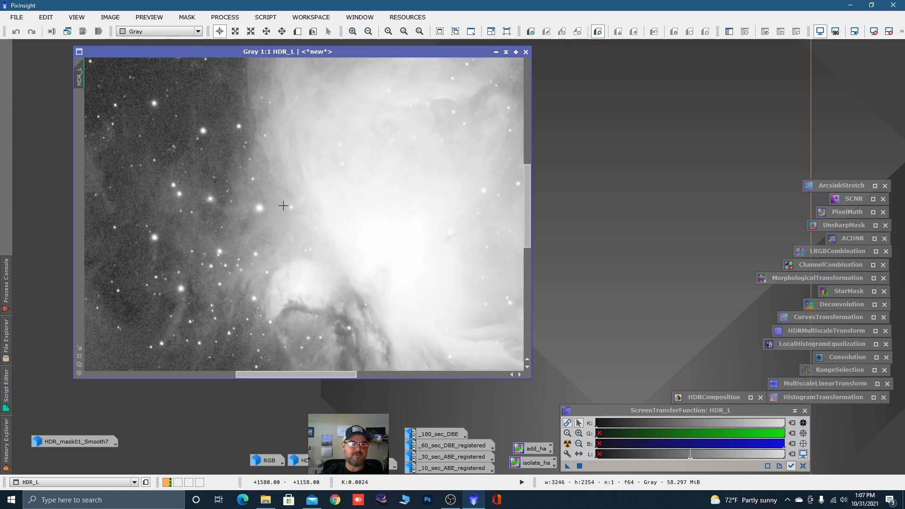
scroll(284, 206, "down", 1)
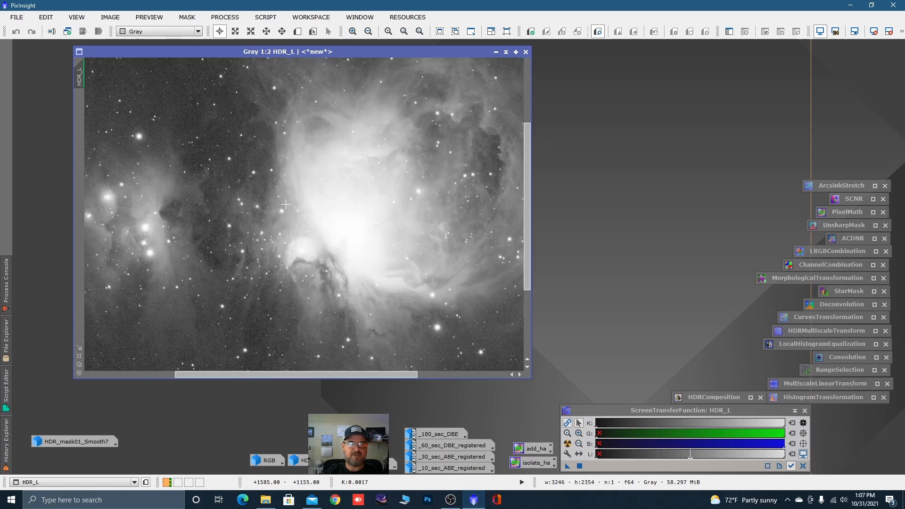
key("space")
left_click_drag(285, 204, 381, 229)
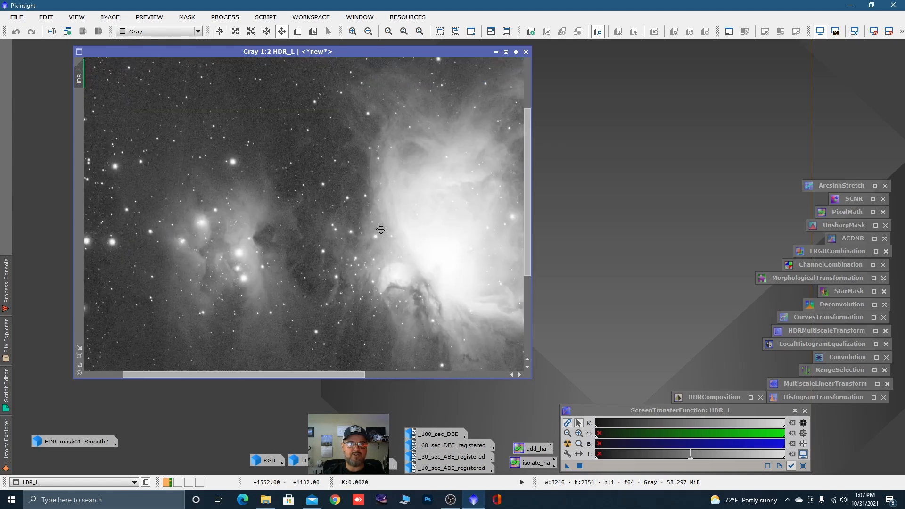
scroll(266, 223, "up", 1)
left_click_drag(447, 277, 330, 194)
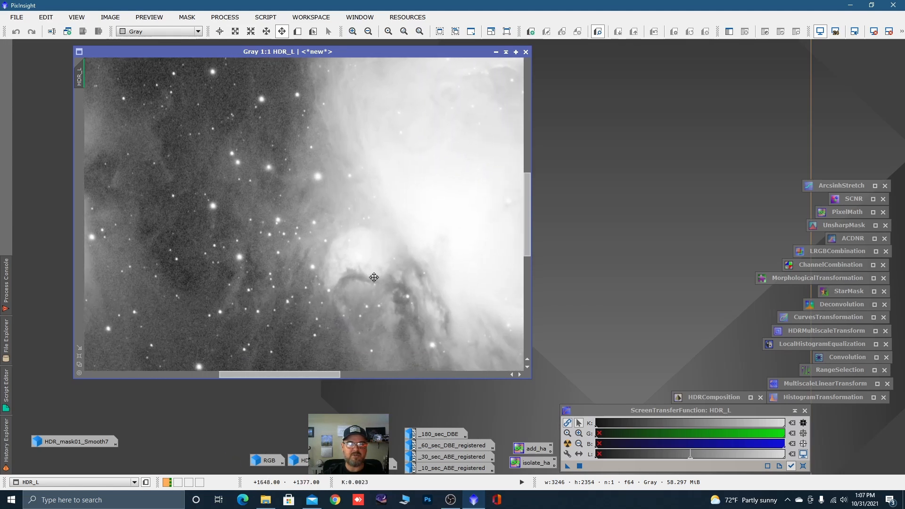
scroll(356, 245, "down", 1)
scroll(367, 236, "down", 1)
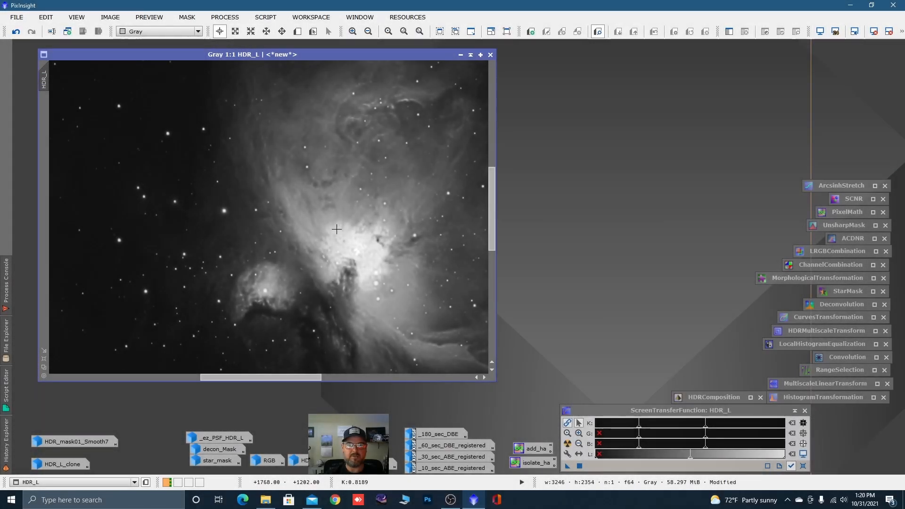
Step: Inspect the processed HDR_L image's core and dust structures at 1:1 and 2:1, and view the wider field
key("ctrl+plus")
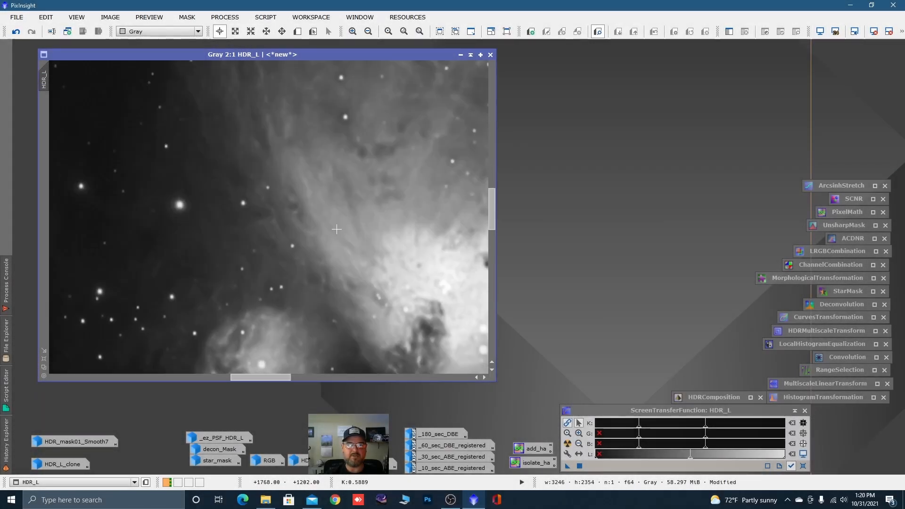
key("ctrl+minus")
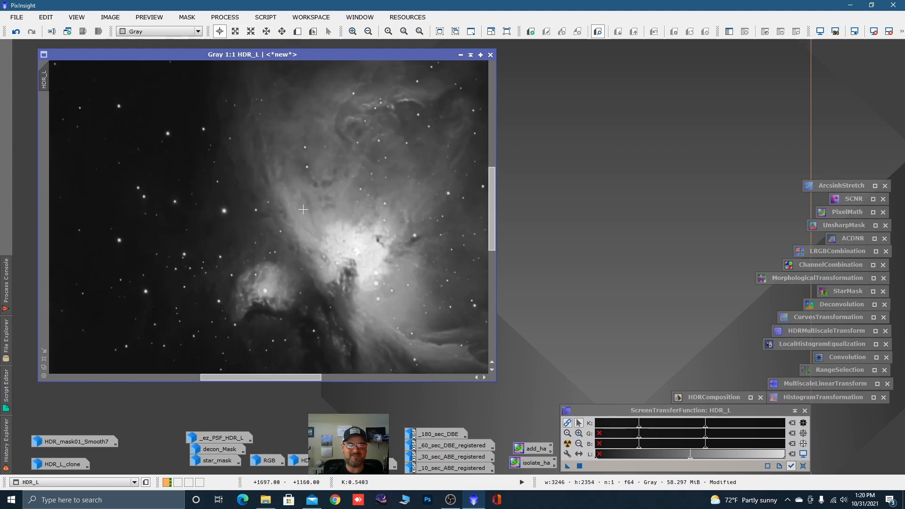
scroll(303, 209, "down", 3)
scroll(303, 209, "up", 3)
key("space")
left_click_drag(370, 237, 303, 242)
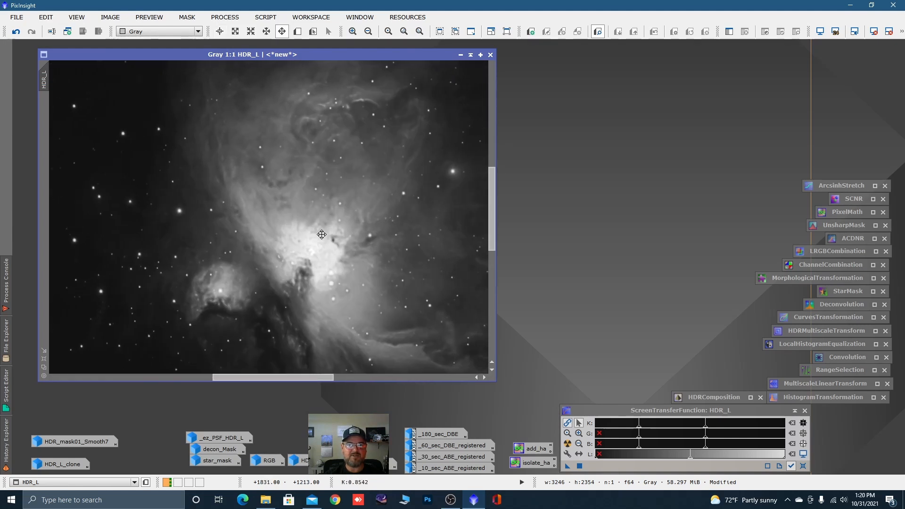
scroll(296, 235, "up", 1)
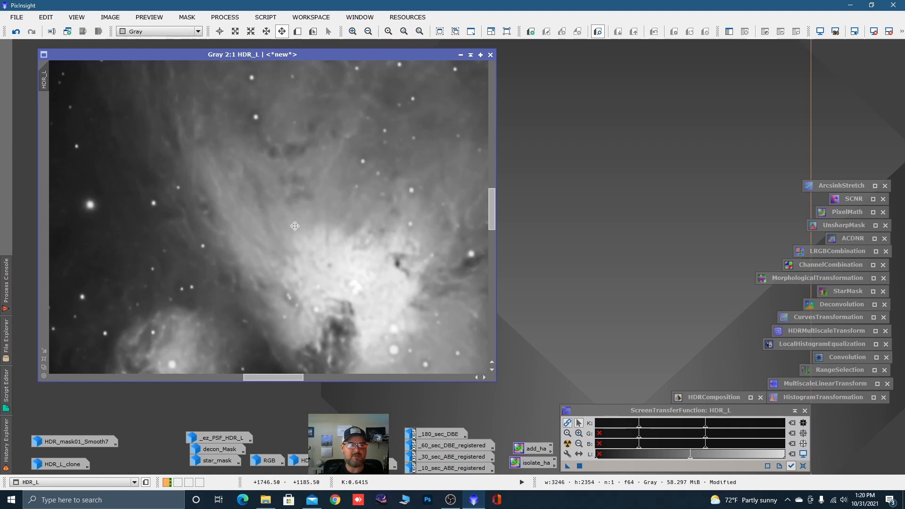
scroll(283, 227, "down", 3)
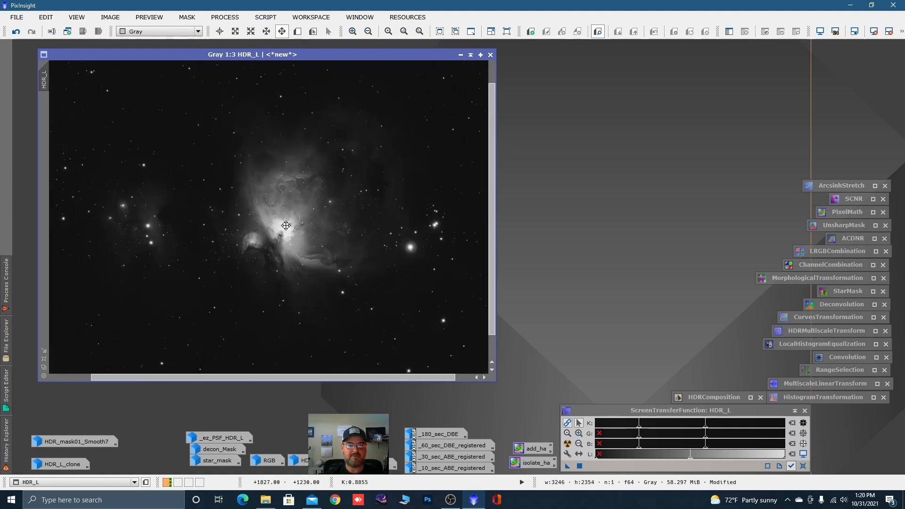
Step: Step through HDR_L's processing history to an earlier unstretched state and inspect its core at 1:1 zoom
left_click(16, 33)
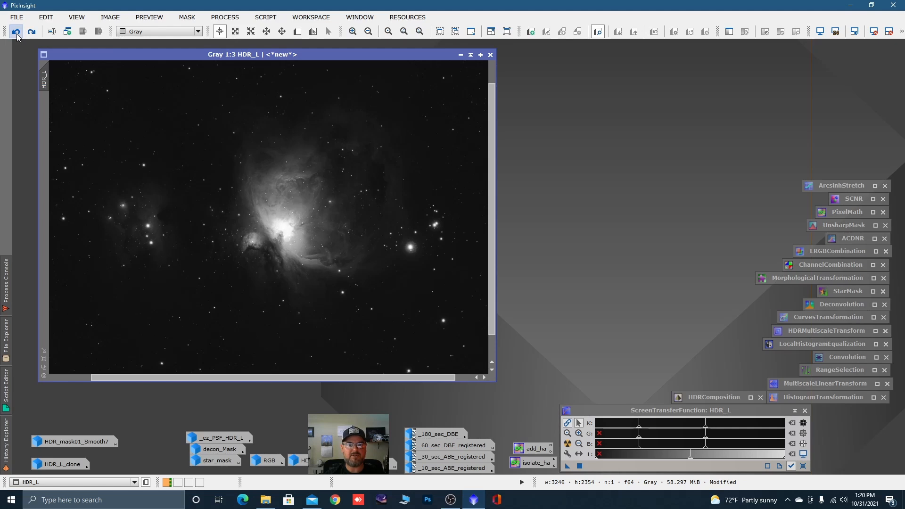
left_click(32, 31)
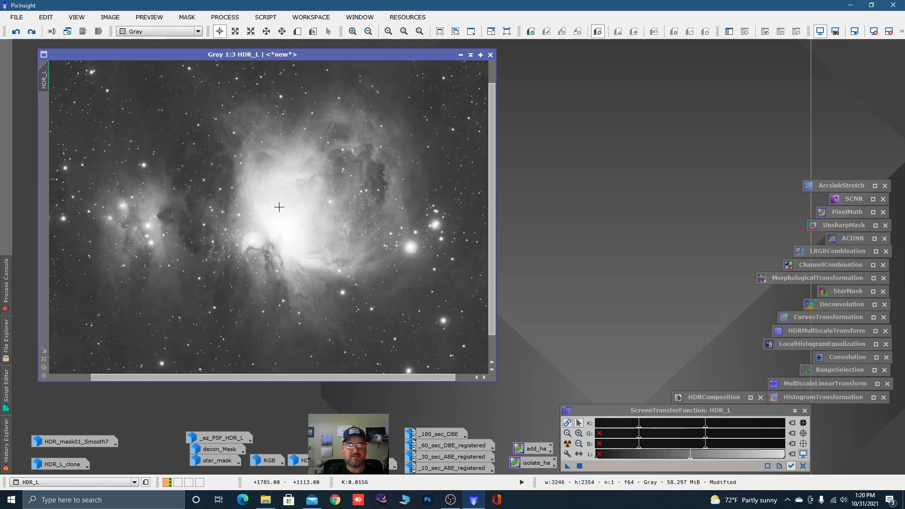
scroll(247, 197, "up", 1)
scroll(249, 229, "up", 1)
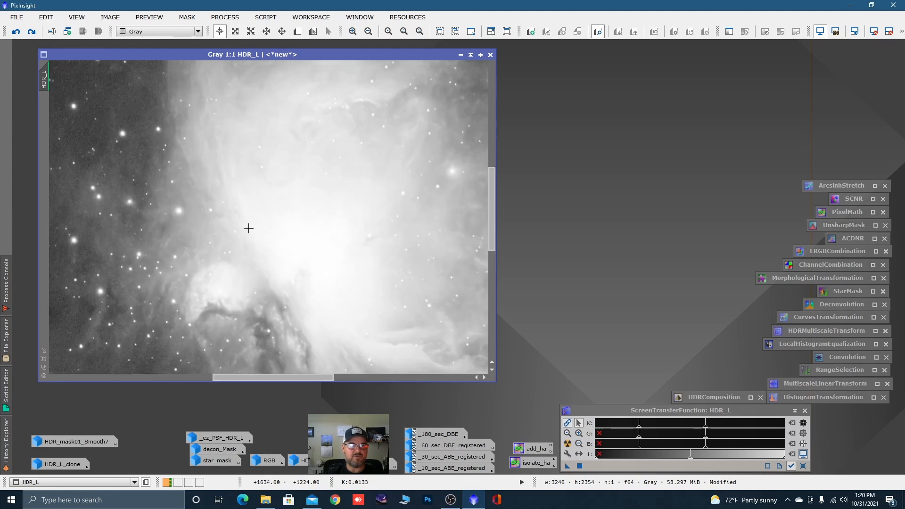
Step: Undo the deconvolution on HDR_L and delete both preview areas from the image
left_click(16, 35)
right_click(324, 145)
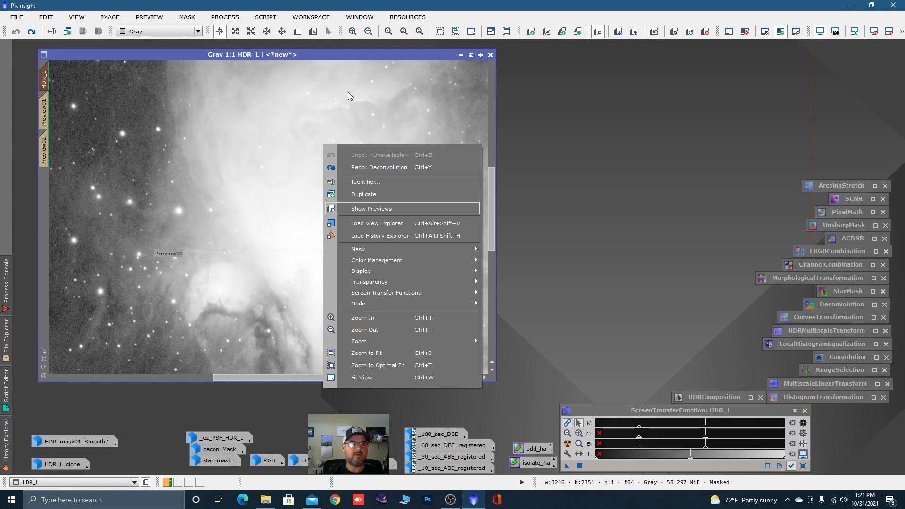
left_click(621, 143)
scroll(292, 139, "down", 2)
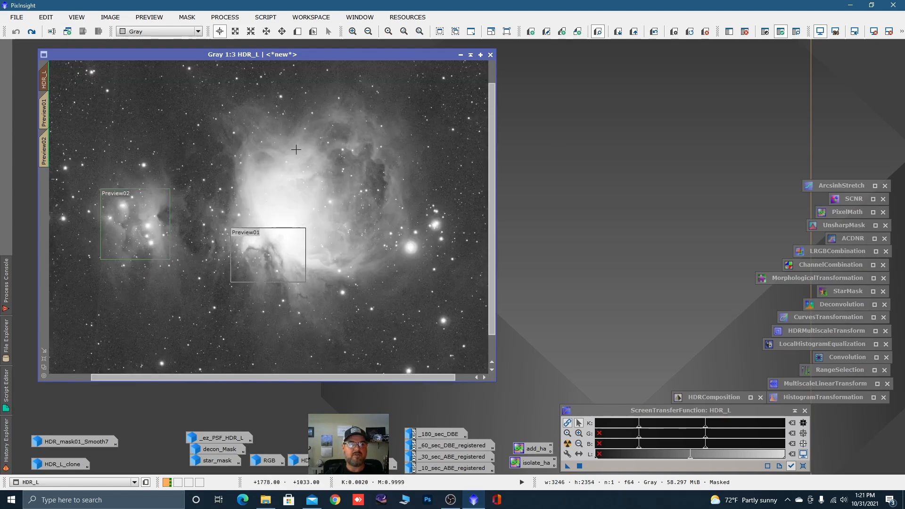
left_click(268, 20)
left_click(519, 135)
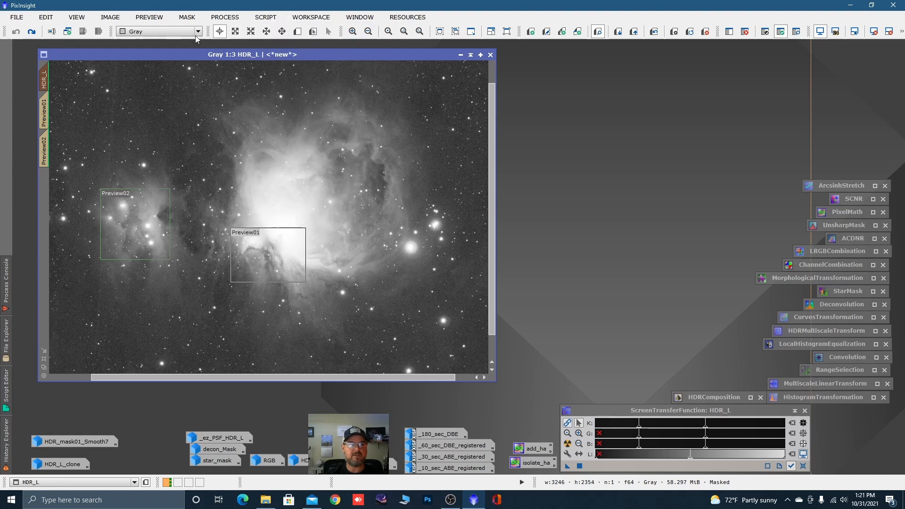
left_click(155, 19)
left_click(166, 205)
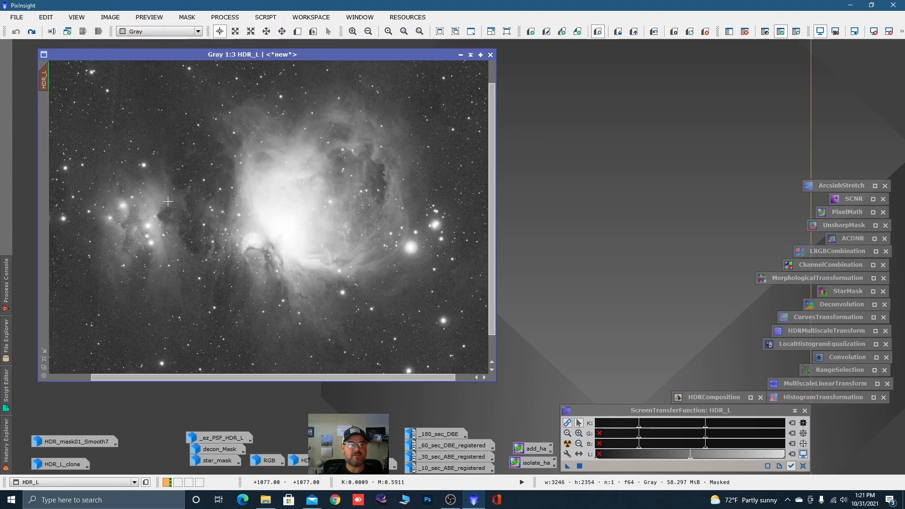
Step: Remove the mask from HDR_L and check the noise beside the nebula's core at 1:1 and 2:1 zoom
right_click(243, 174)
mouse_move(330, 279)
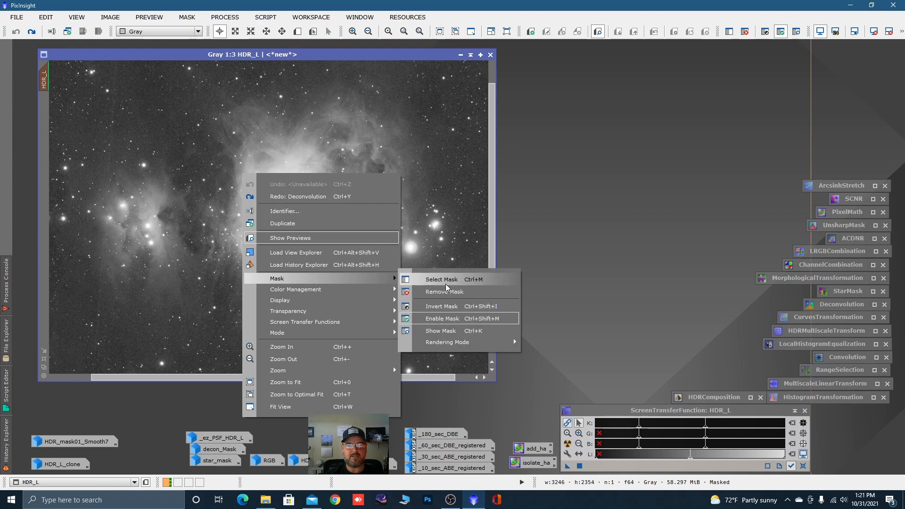
left_click(444, 292)
scroll(233, 218, "up", 2)
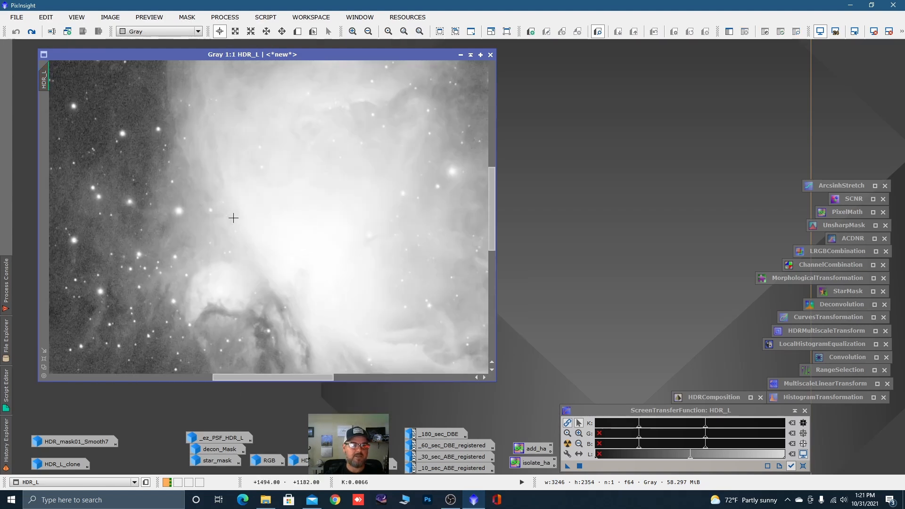
key("space")
left_click_drag(234, 218, 340, 221)
scroll(339, 222, "up", 1)
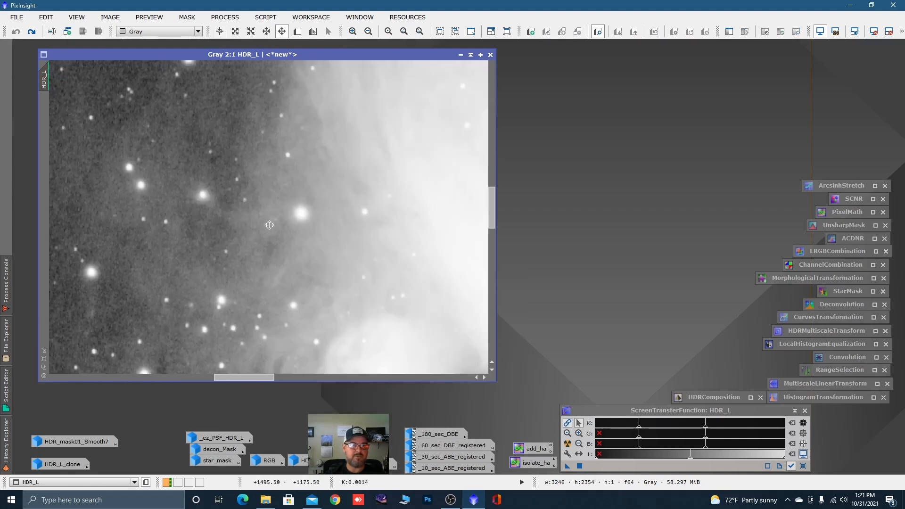
scroll(269, 225, "down", 2)
scroll(257, 215, "down", 1)
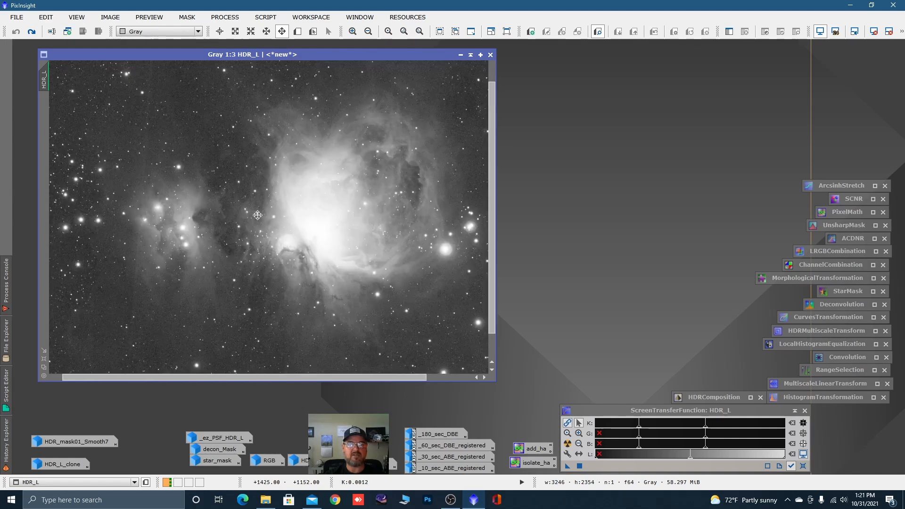
Step: Run the EZ Denoise script on HDR_L with its default mask settings
left_click(267, 18)
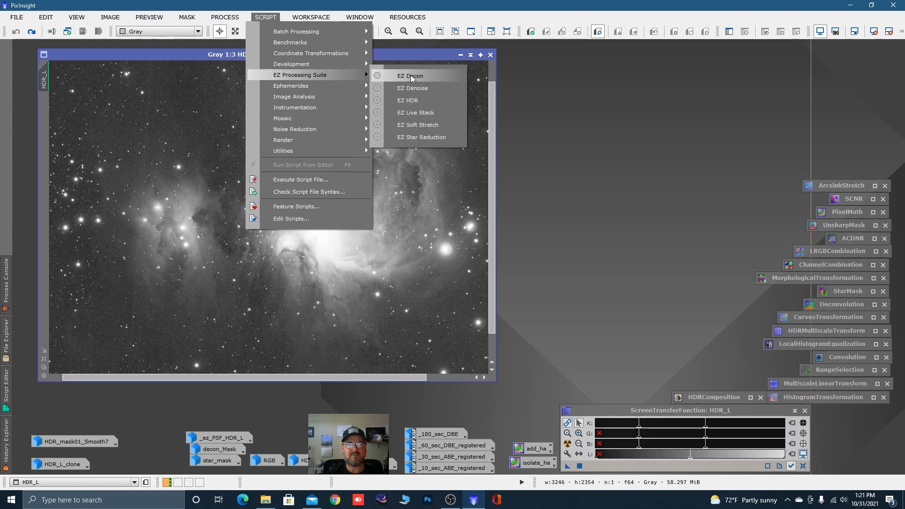
left_click(413, 85)
left_click(469, 282)
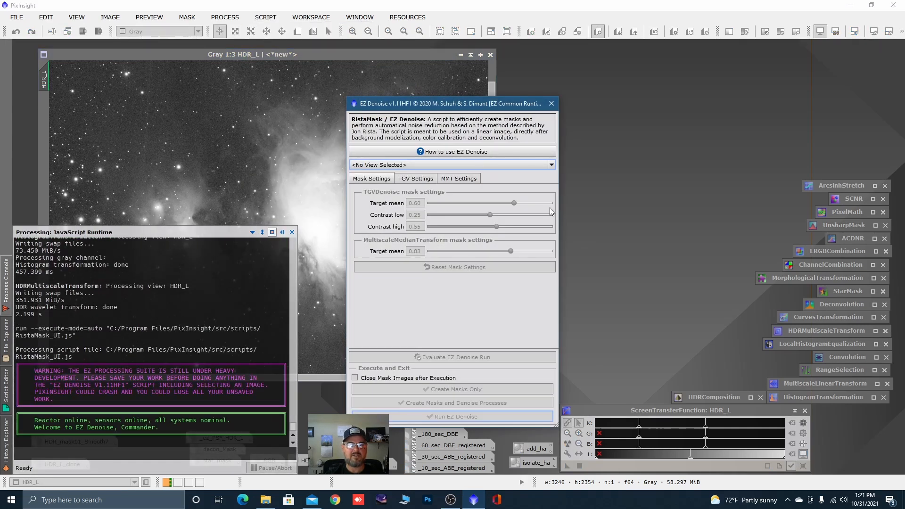
left_click(551, 165)
left_click(379, 181)
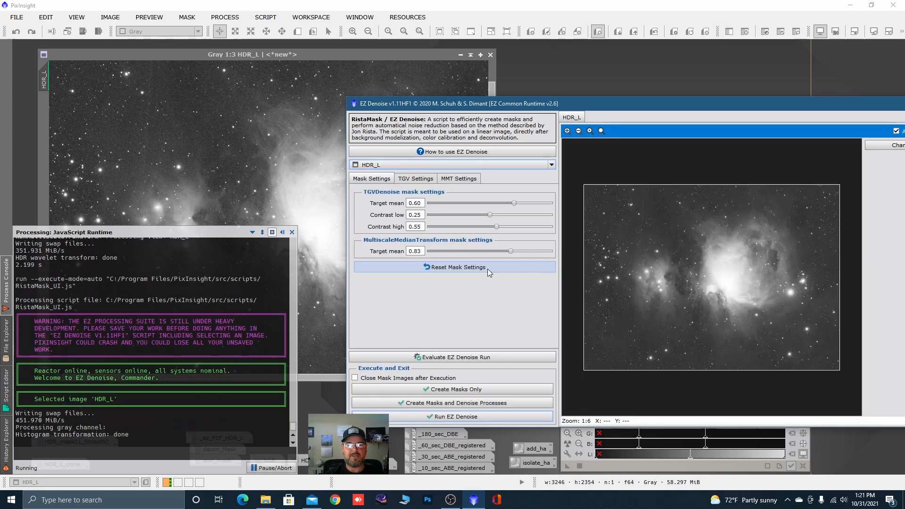
left_click_drag(675, 103, 518, 31)
left_click(307, 400)
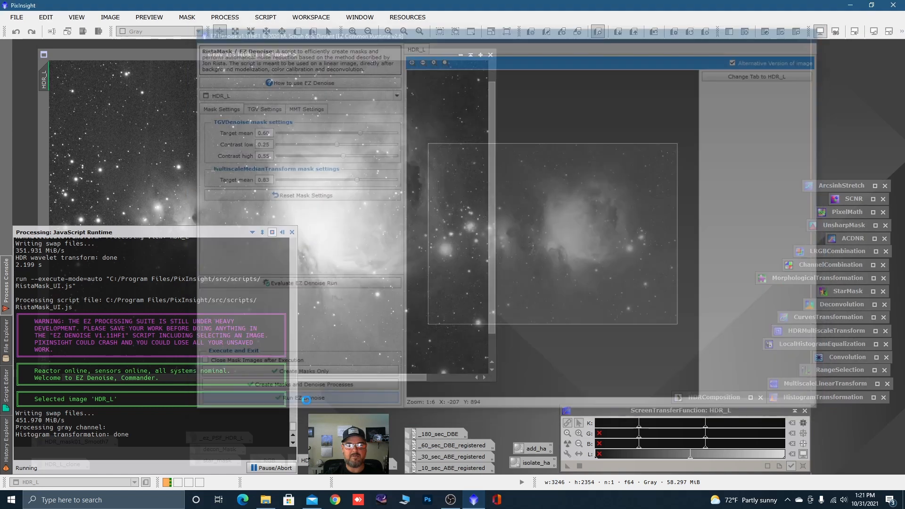
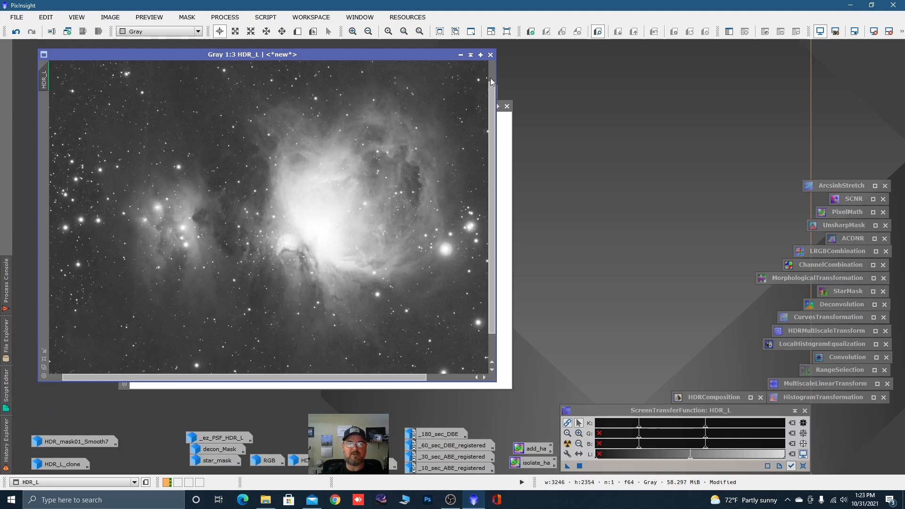
Step: Iconize HDR_L and the EZ Denoise helper images, and delete the TGVSupport, MMTMask and TGVMask images together
left_click(461, 55)
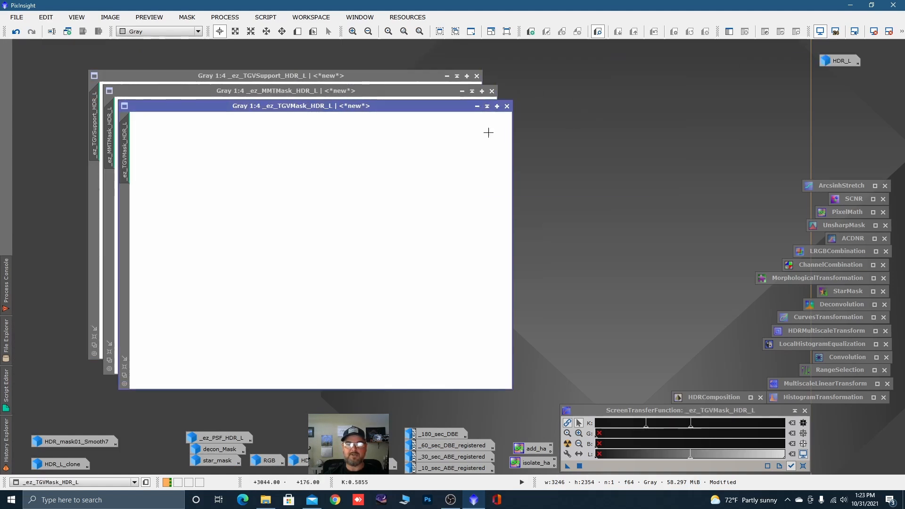
left_click(477, 105)
left_click(462, 91)
left_click(448, 77)
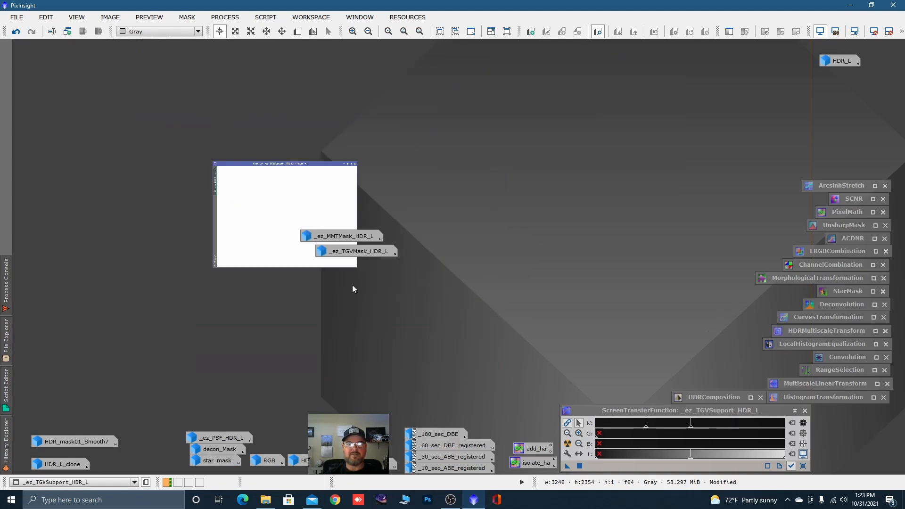
left_click_drag(329, 214, 352, 256)
right_click(353, 255)
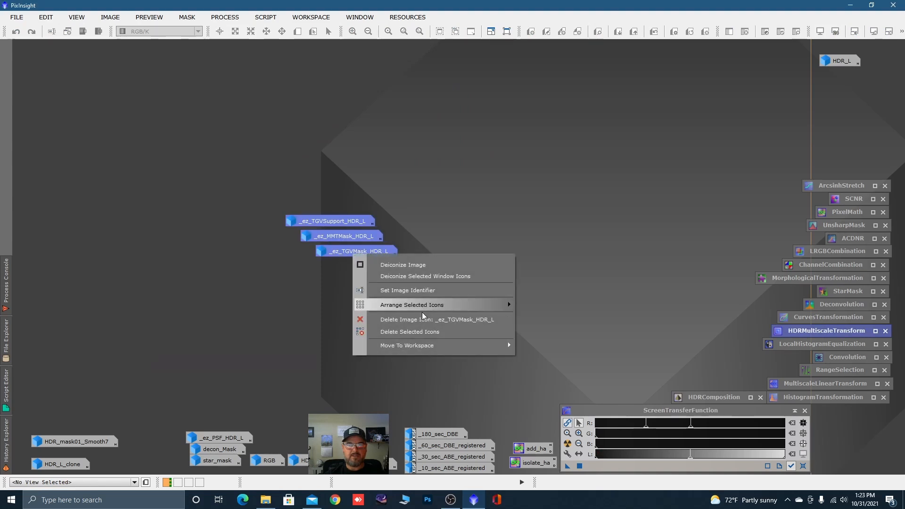
left_click(409, 332)
left_click(419, 271)
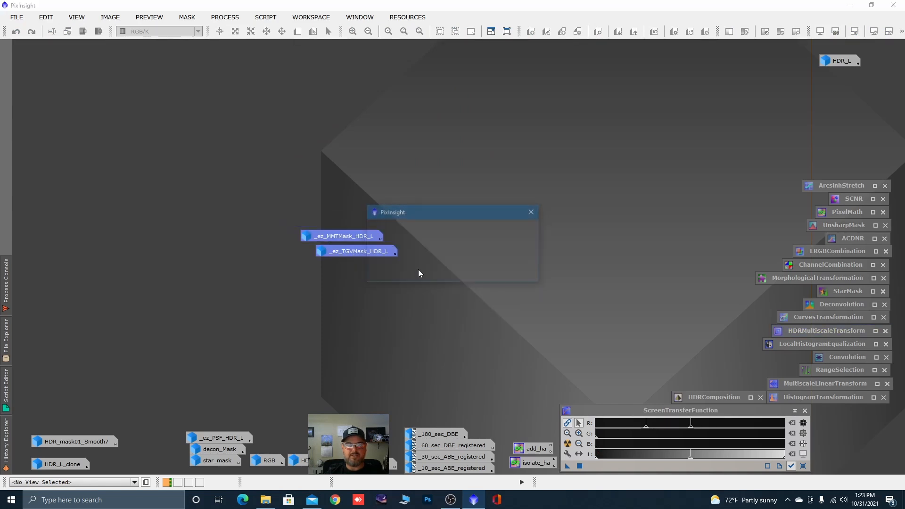
left_click(419, 271)
left_click(419, 272)
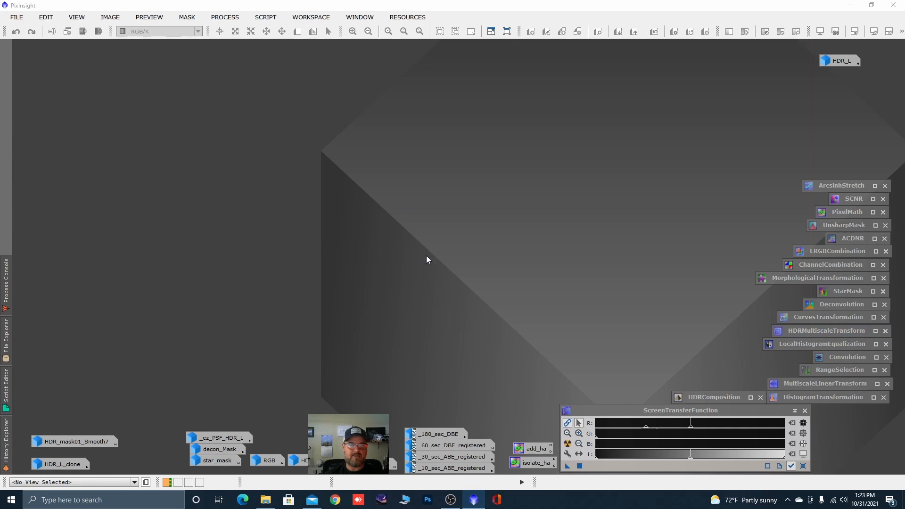
Step: Restore HDR_L without its screen stretch, apply a HistogramTransformation with midtones about 0.043 using real-time preview, and reset the process
double_click(834, 63)
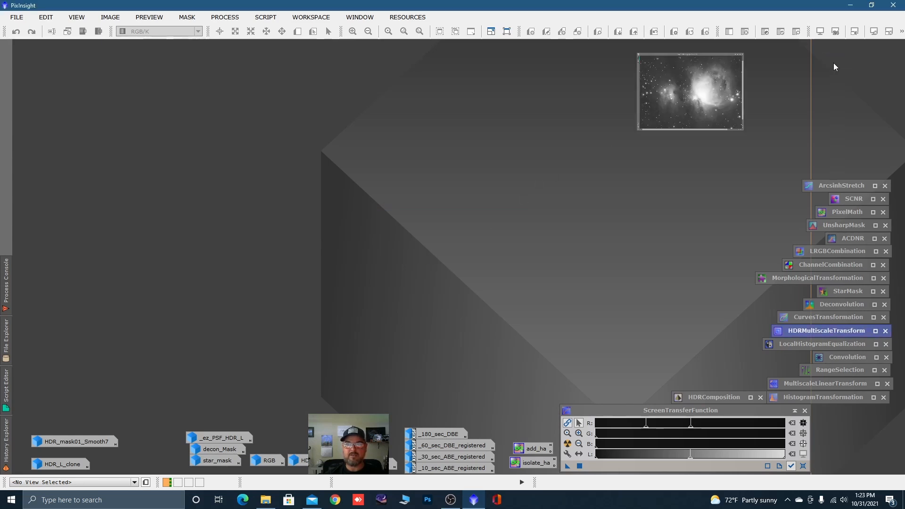
key("ctrl+F11")
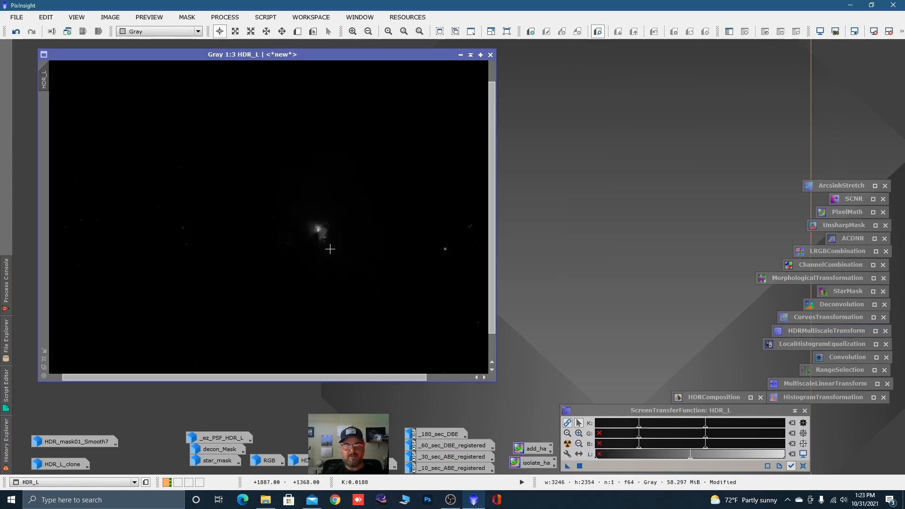
double_click(788, 397)
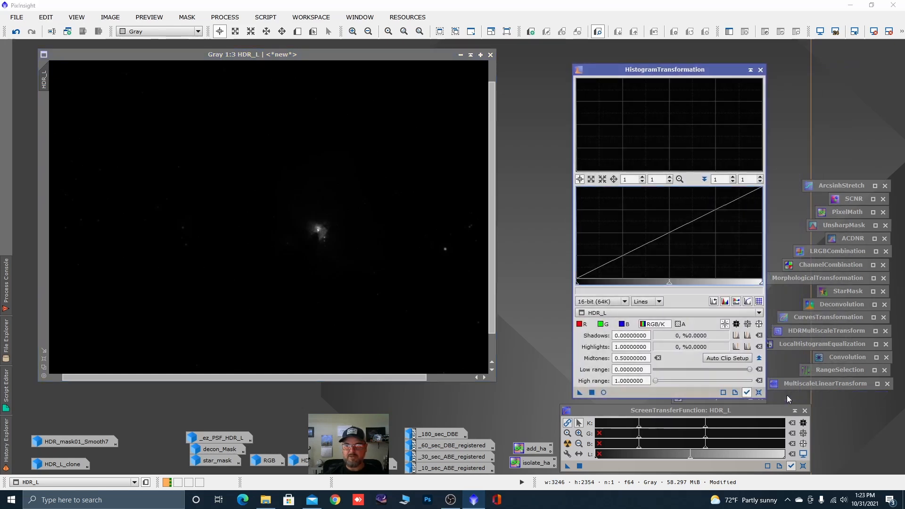
left_click(603, 392)
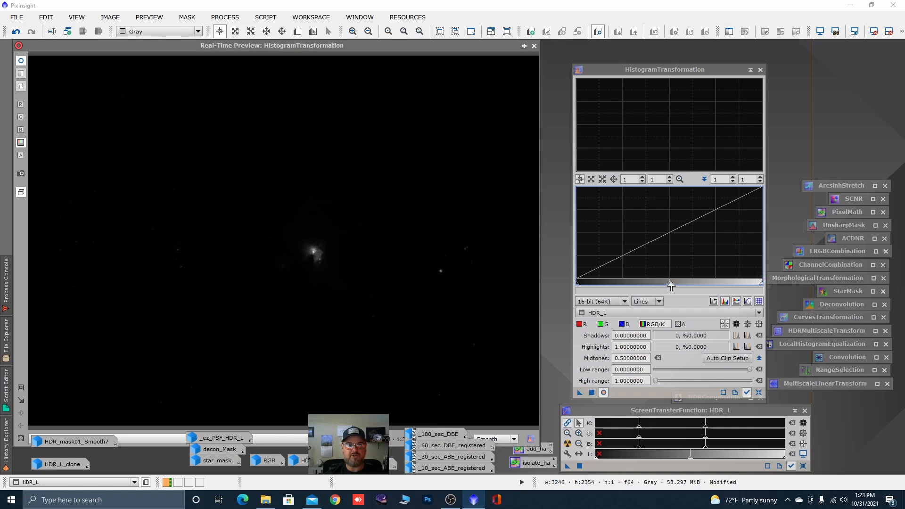
left_click_drag(671, 286, 584, 287)
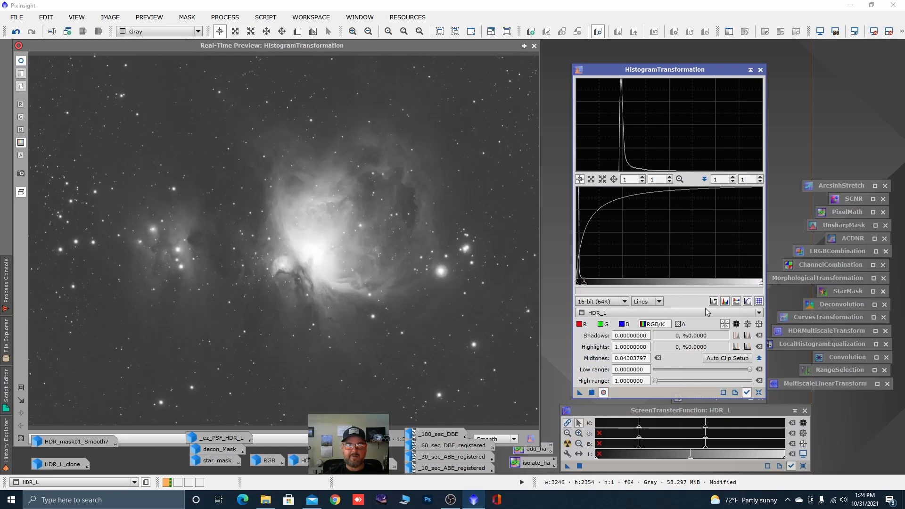
left_click(759, 392)
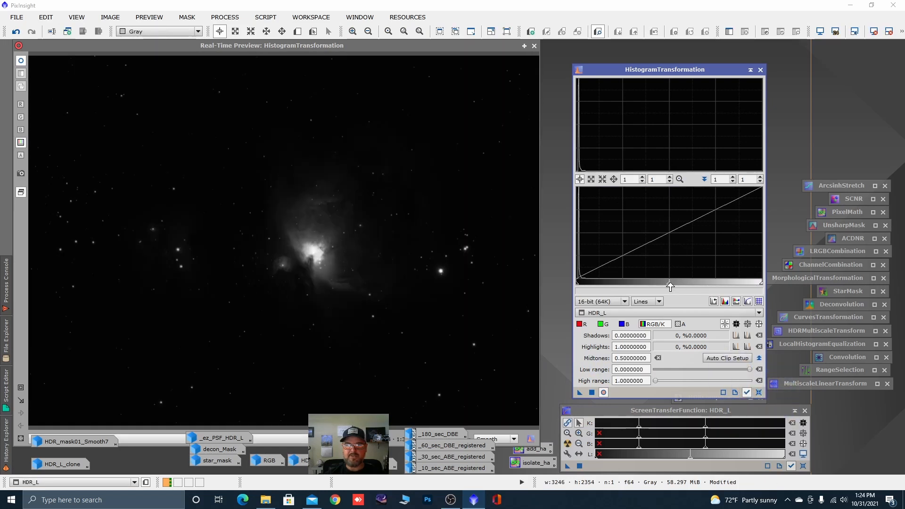
Step: Apply a second HistogramTransformation stretch to HDR_L with midtones about 0.187 and close the real-time preview
left_click_drag(670, 286, 611, 284)
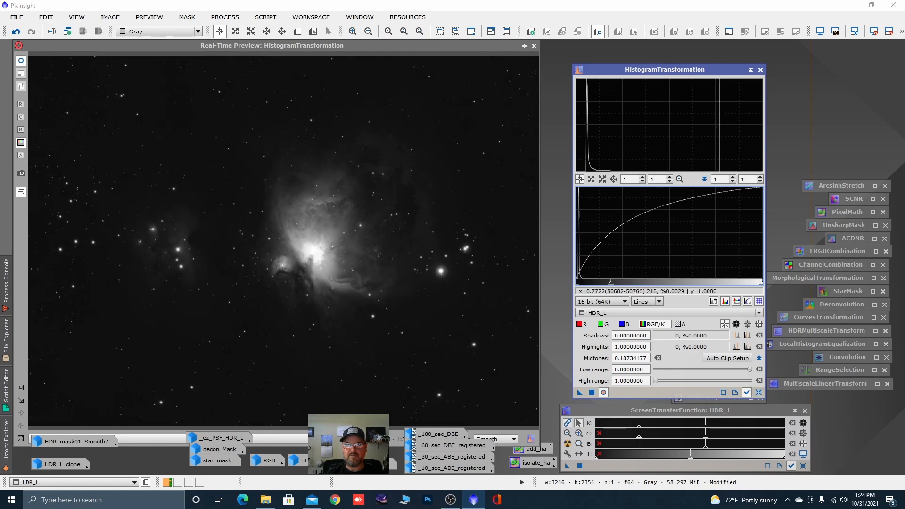
left_click(592, 393)
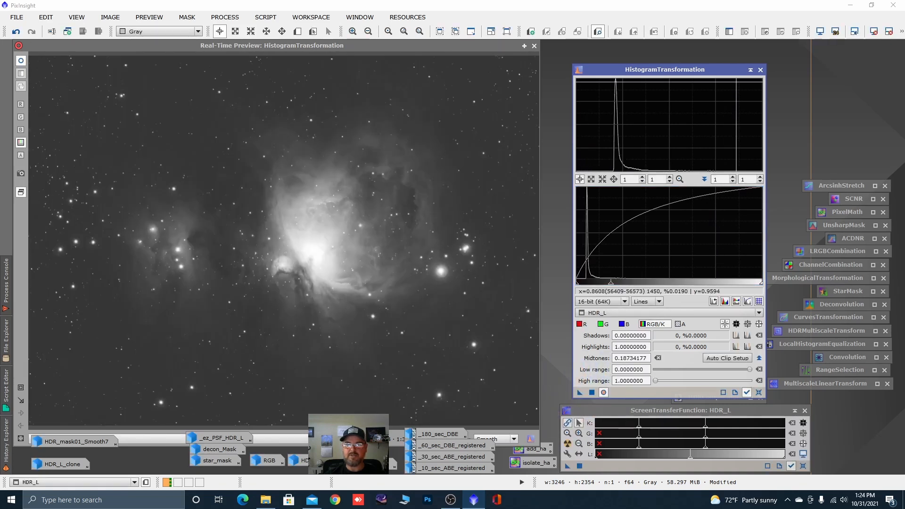
left_click(751, 69)
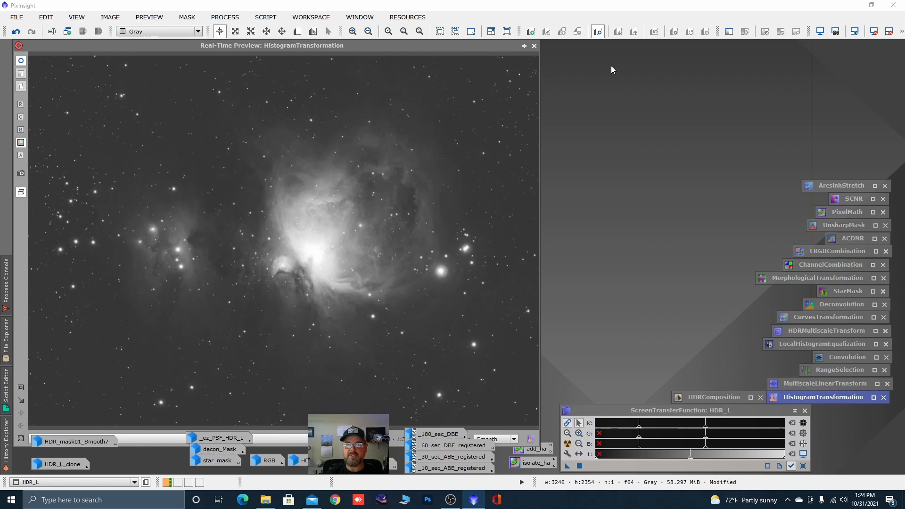
left_click(535, 46)
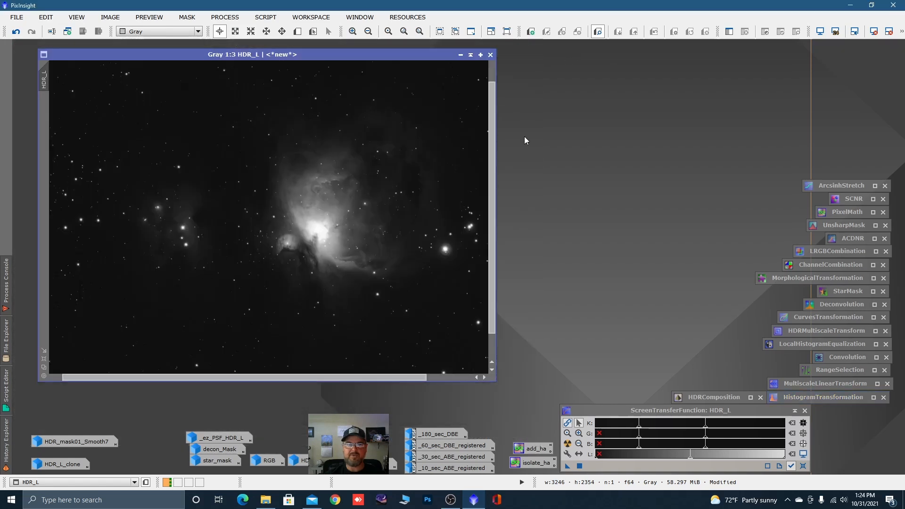
Step: Apply HDRMultiscaleTransform with 7 layers and 1 iteration to HDR_L, check the core detail, and iconize the process
double_click(803, 332)
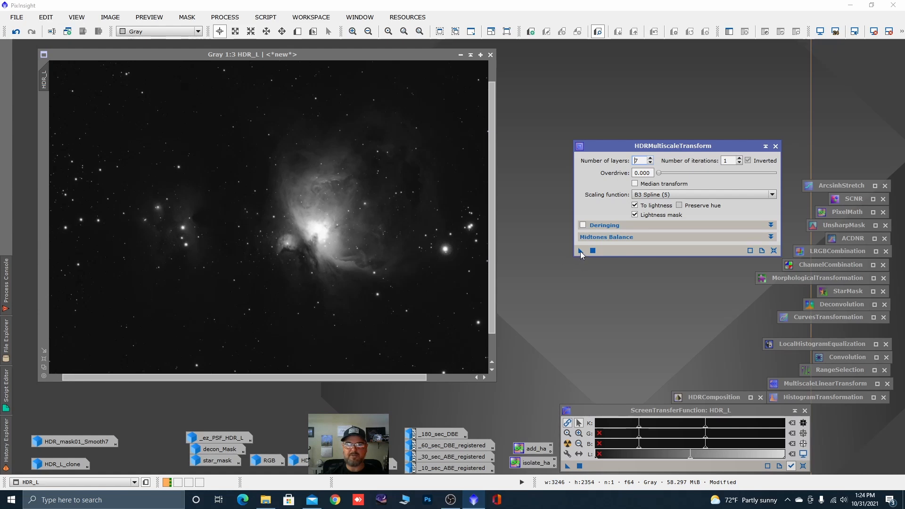
left_click_drag(581, 251, 353, 238)
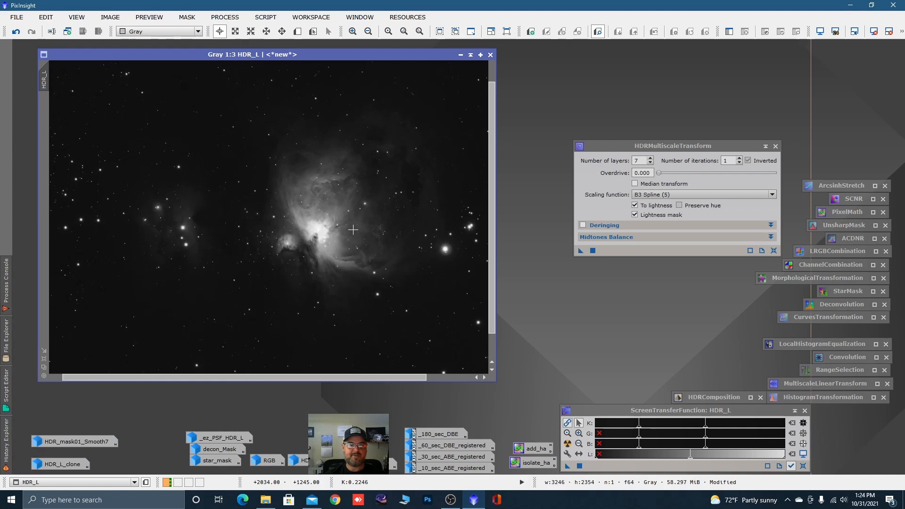
scroll(324, 231, "up", 2)
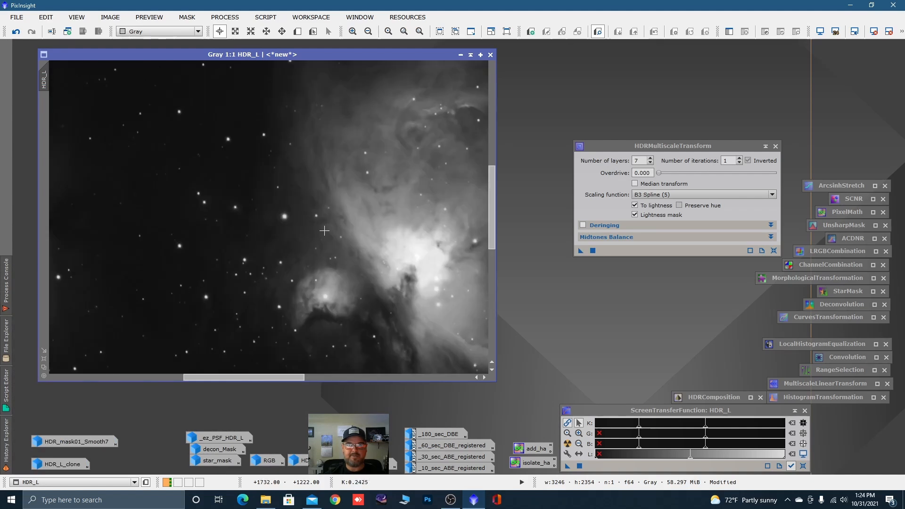
scroll(325, 231, "down", 1)
left_click(766, 146)
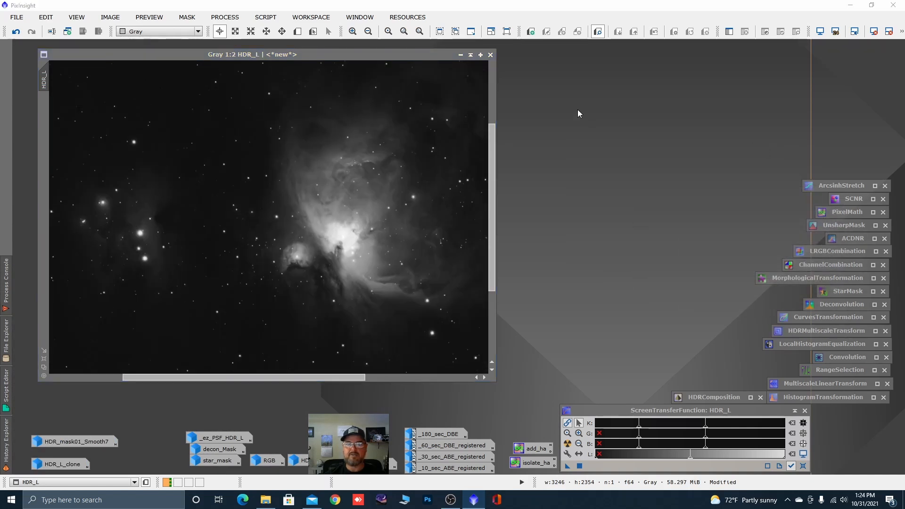
Step: Open ArcsinhStretch with real-time preview on HDR_L and reset its parameters to the defaults
left_click(460, 54)
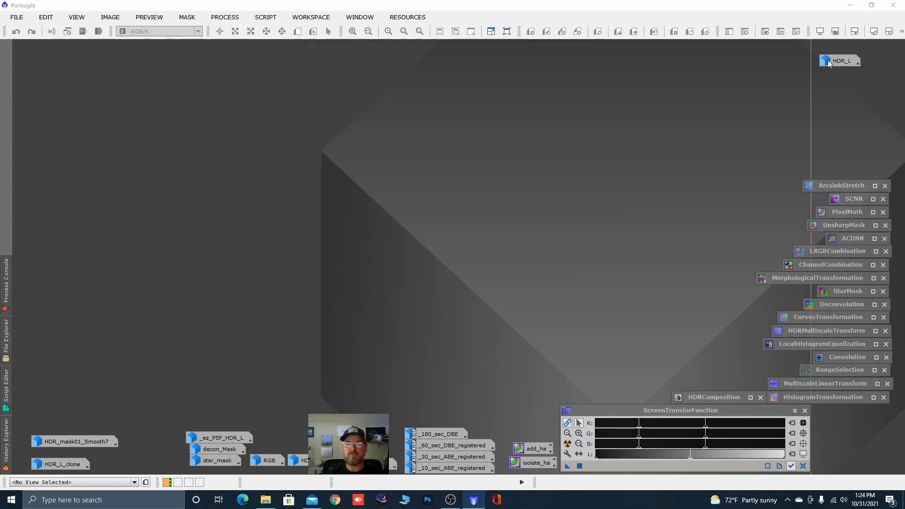
double_click(836, 61)
scroll(367, 234, "down", 3)
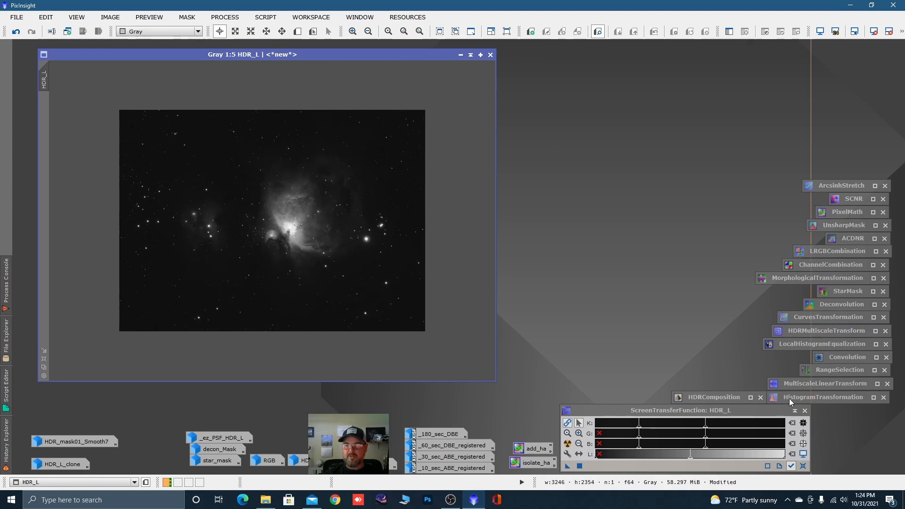
double_click(834, 185)
left_click(615, 225)
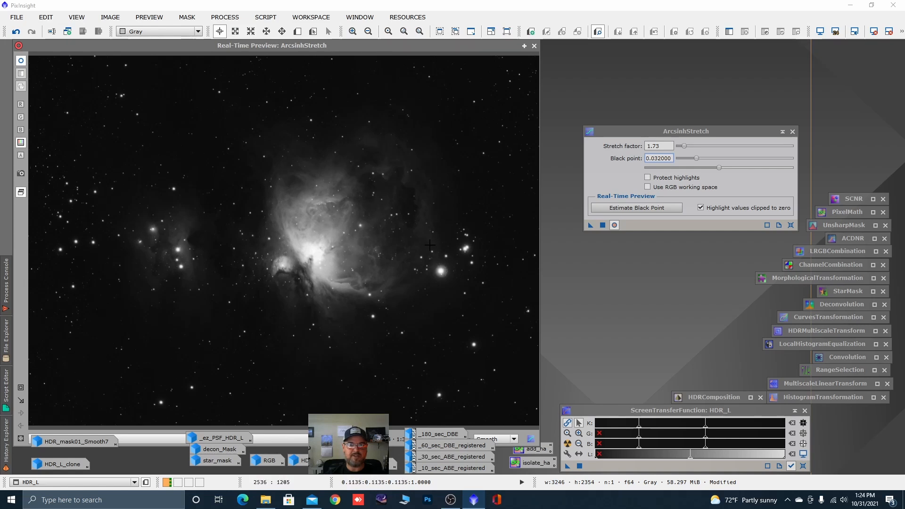
left_click(649, 178)
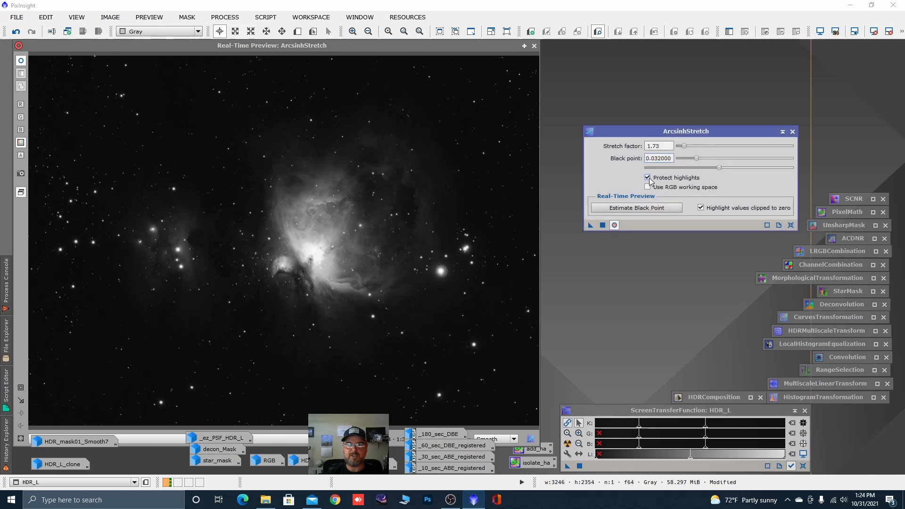
left_click(614, 225)
left_click(615, 225)
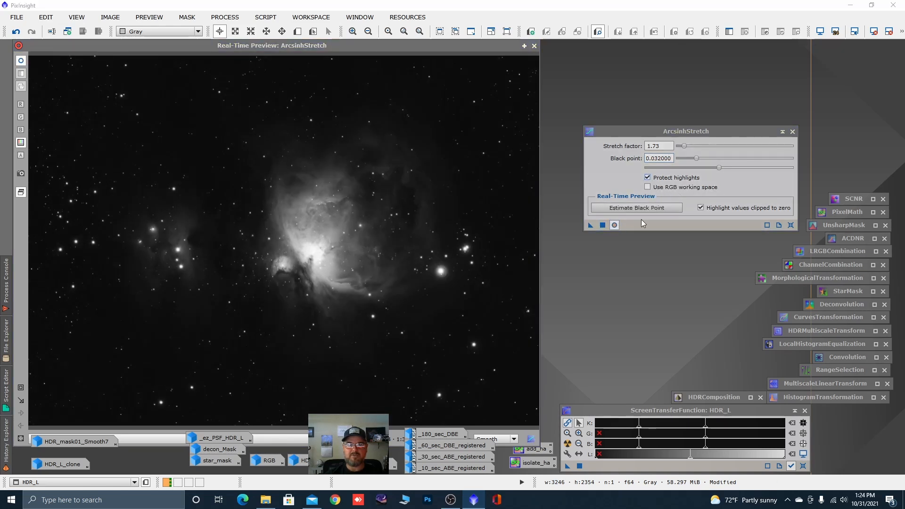
left_click(791, 225)
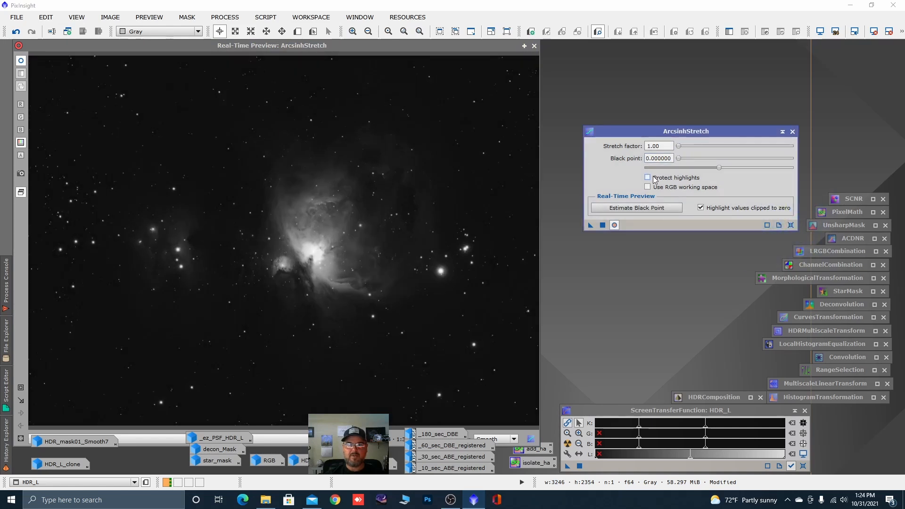
Step: Apply ArcsinhStretch to HDR_L with stretch factor 4.98, black point 0.033 and protected highlights, then close the real-time preview
left_click_drag(679, 148, 695, 161)
left_click(679, 159)
left_click(693, 146)
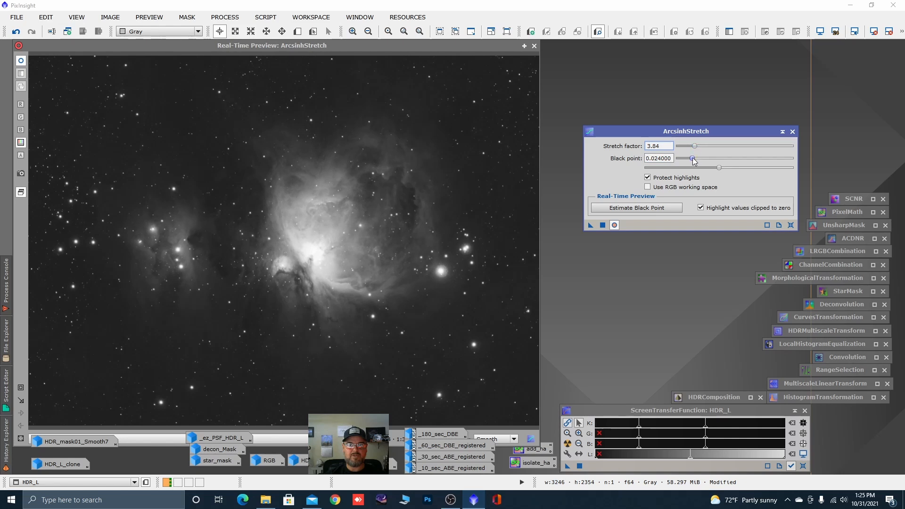
left_click_drag(696, 158, 696, 159)
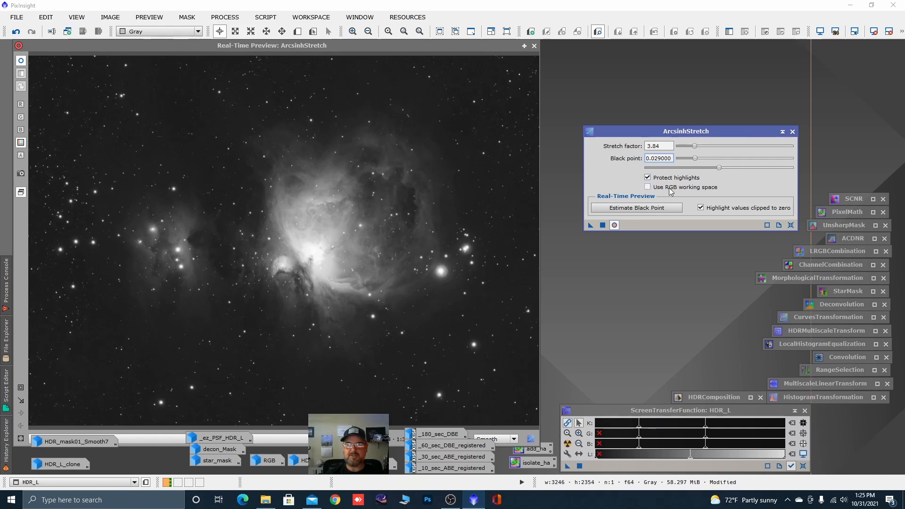
left_click(695, 147)
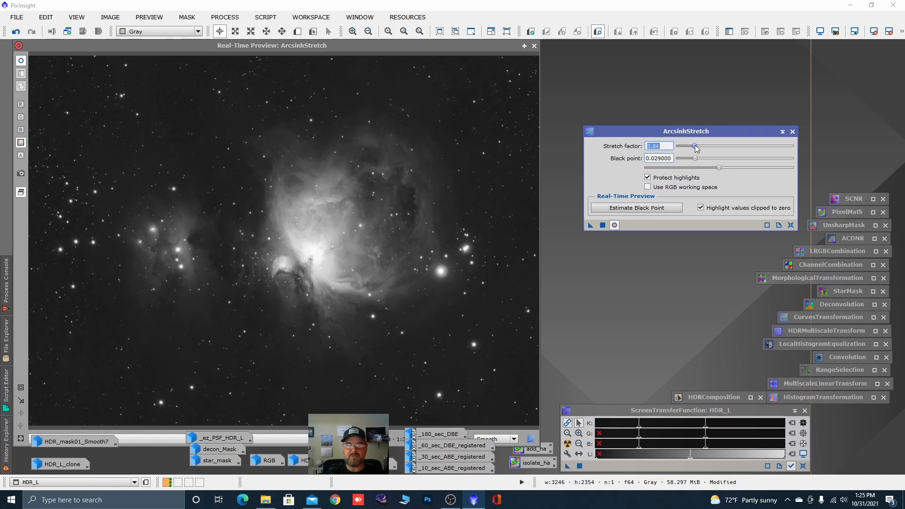
left_click_drag(695, 147, 696, 159)
left_click(696, 160)
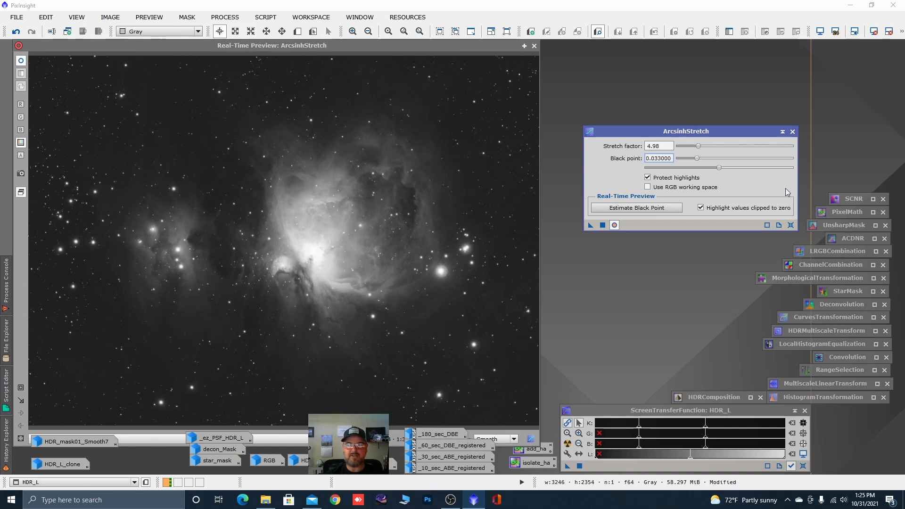
left_click(603, 226)
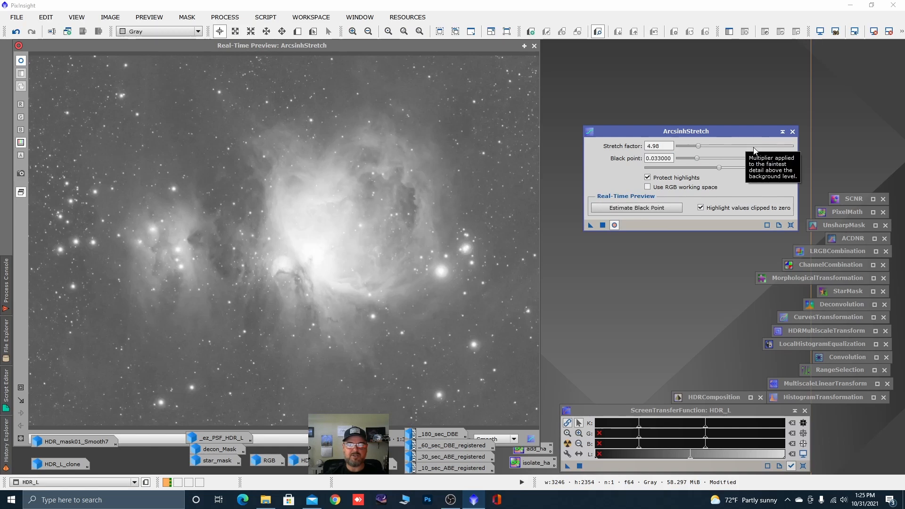
left_click(782, 132)
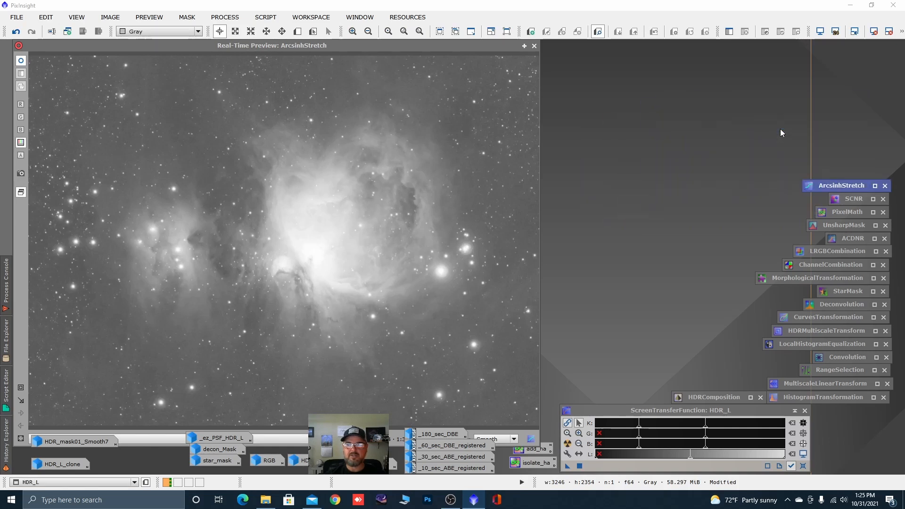
left_click(535, 46)
Step: Inspect the stretched nebula core, apply range_mask as the mask of HDR_L and iconize the mask image
scroll(325, 201, "up", 2)
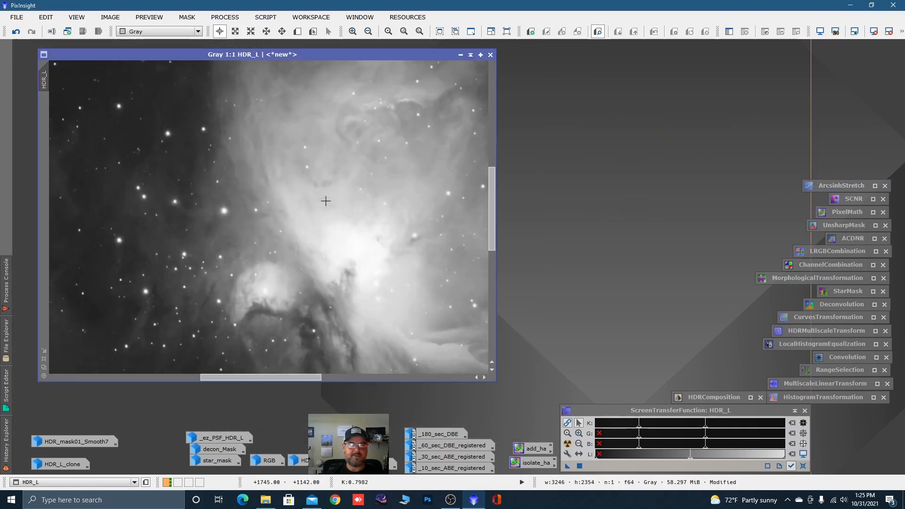
scroll(328, 246, "down", 2)
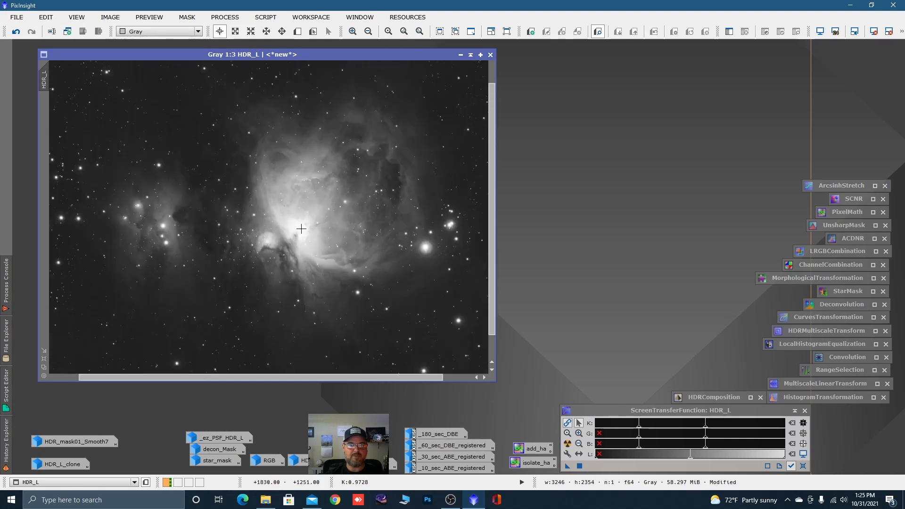
scroll(306, 230, "down", 1)
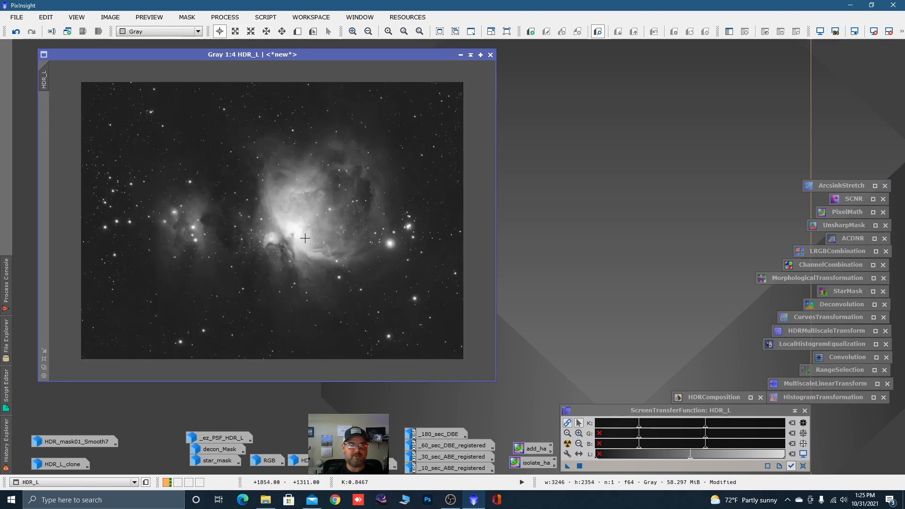
scroll(300, 228, "up", 2)
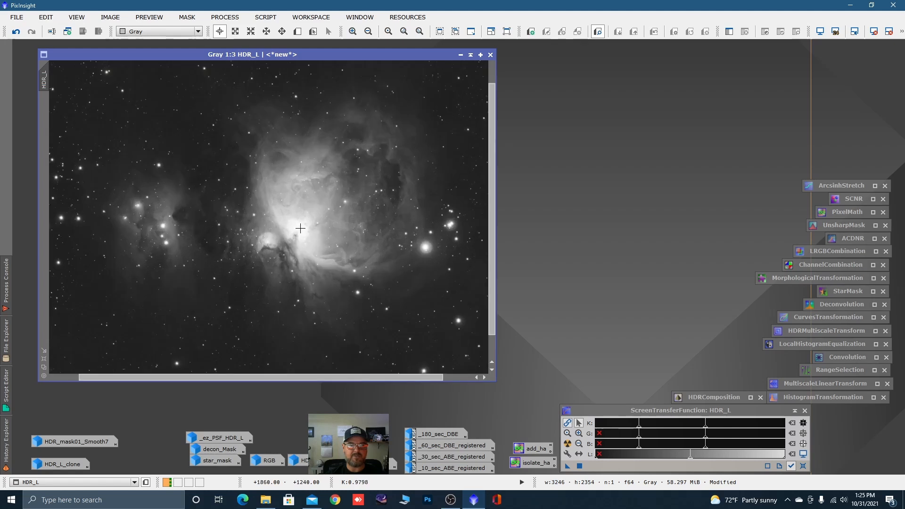
scroll(301, 229, "down", 1)
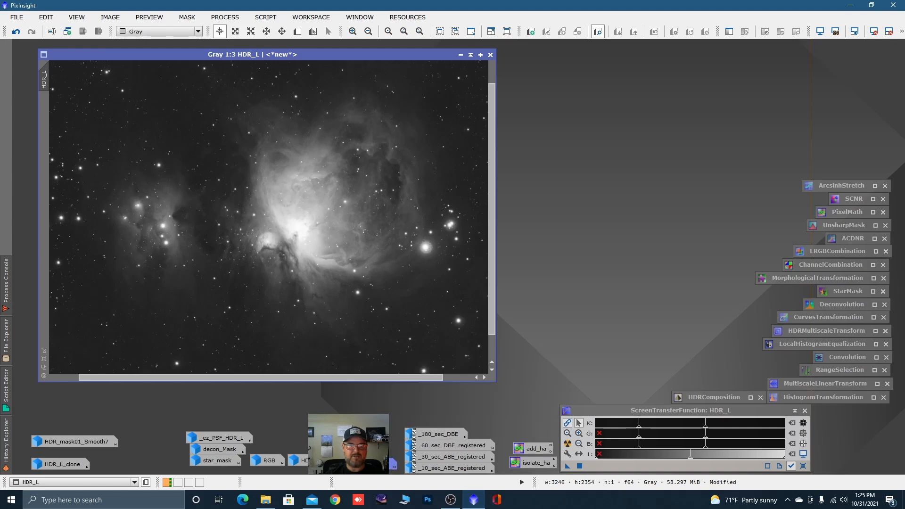
double_click(374, 448)
left_click_drag(217, 132, 47, 113)
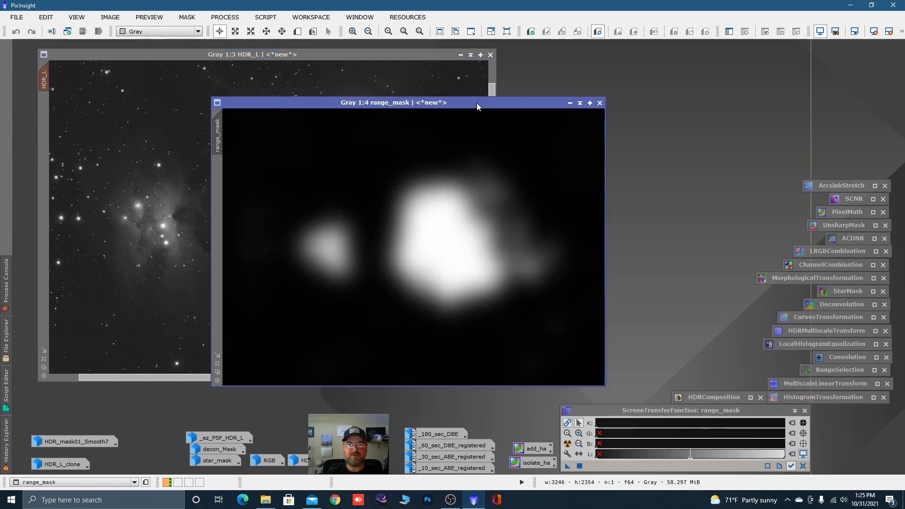
left_click(571, 103)
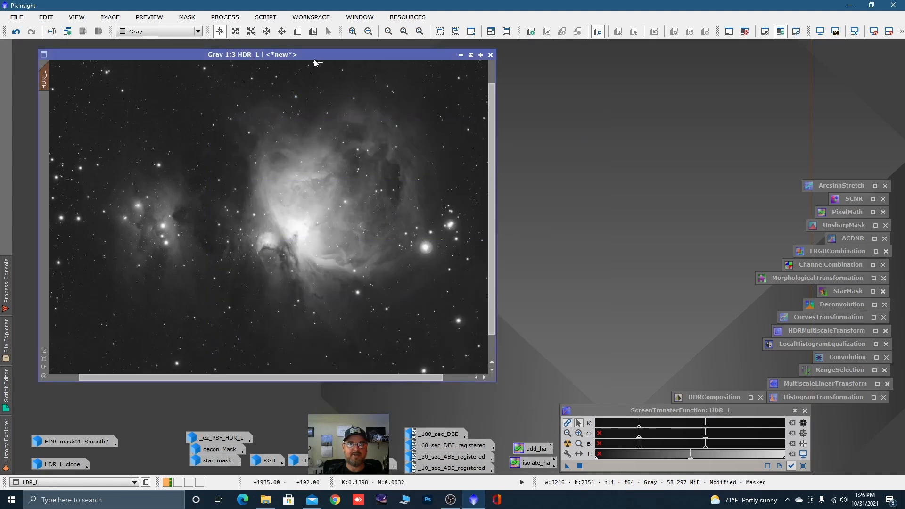
Step: Create a preview around the main nebula in HDR_L and open that preview
left_click(298, 31)
left_click_drag(222, 132, 414, 295)
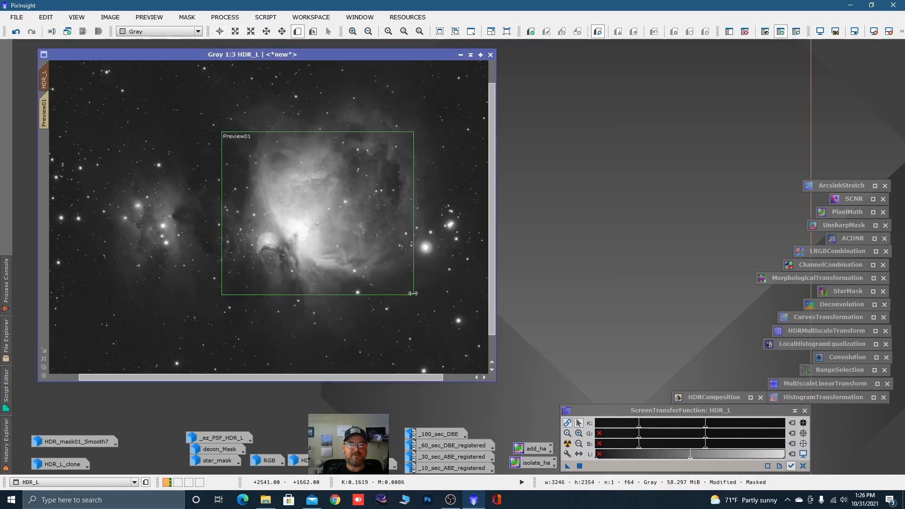
left_click(46, 116)
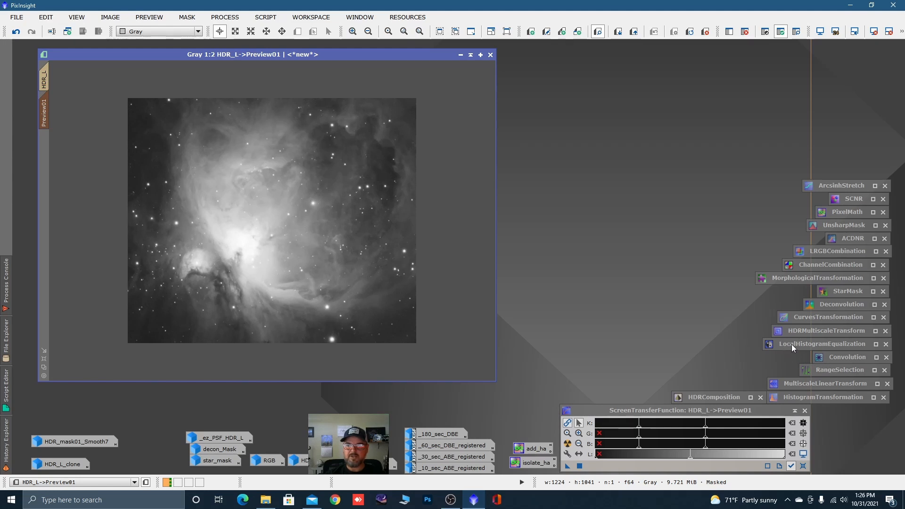
Step: Test HDRMultiscaleTransform with 7 layers and 1 iteration on the preview, compare before and after, and iconize the process
double_click(793, 329)
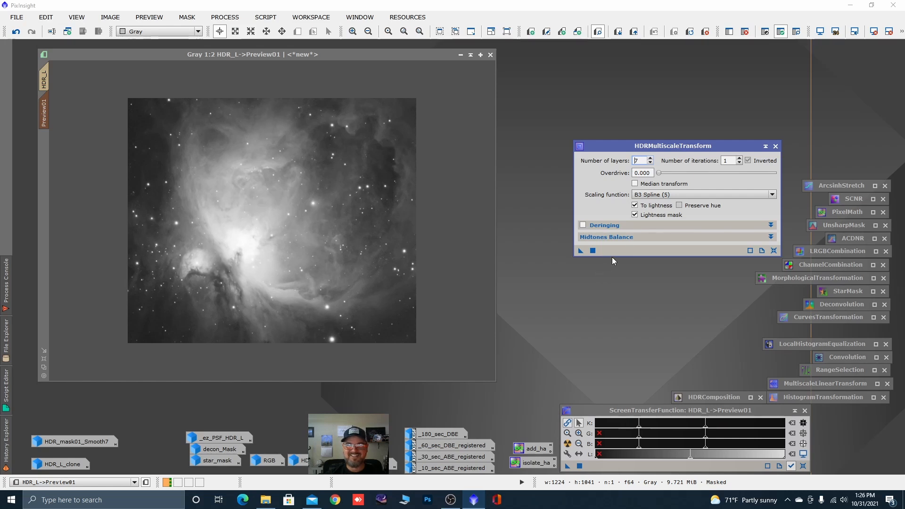
left_click(581, 252)
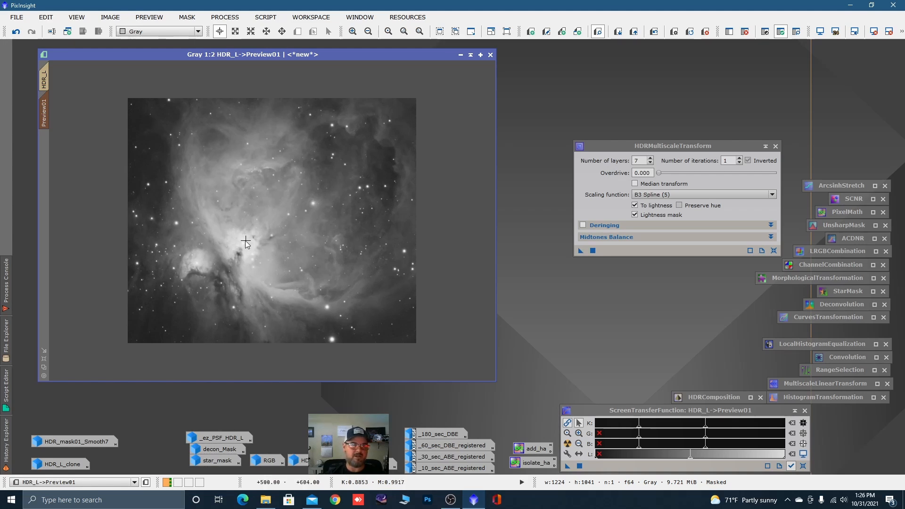
key("ctrl+shift+z")
key("ctrl+shift+z")
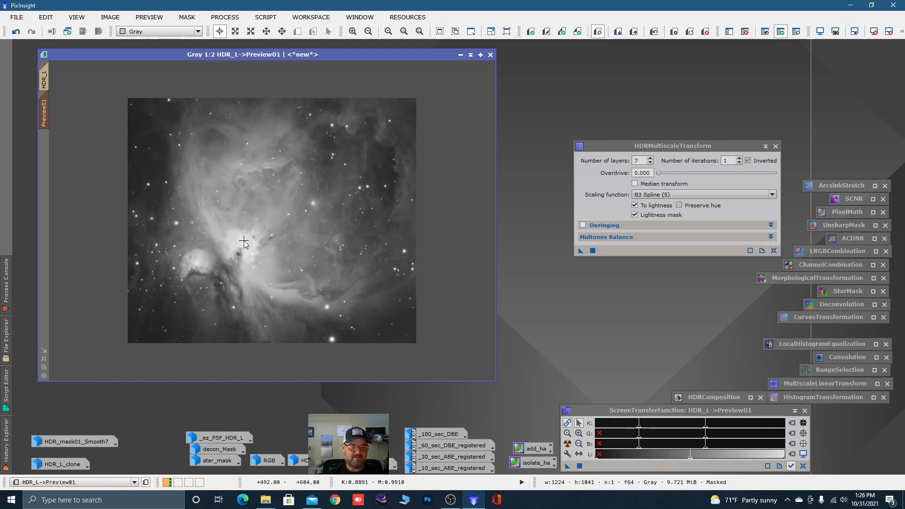
key("ctrl+shift+z")
key("ctrl+shift+z")
left_click(767, 146)
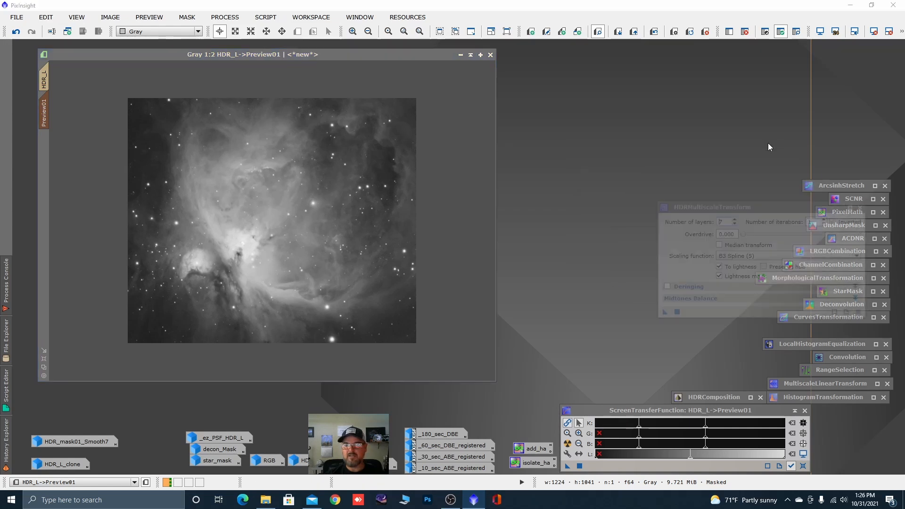
Step: Test LocalHistogramEqualization with kernel radius 190, contrast limit 2.0 and amount 0.240 on the preview, and return to the full image
double_click(794, 344)
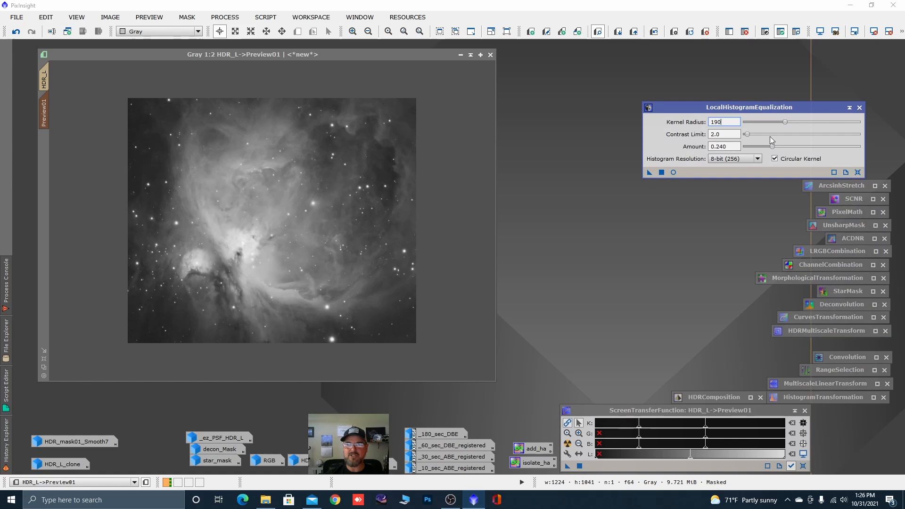
left_click_drag(650, 173, 341, 216)
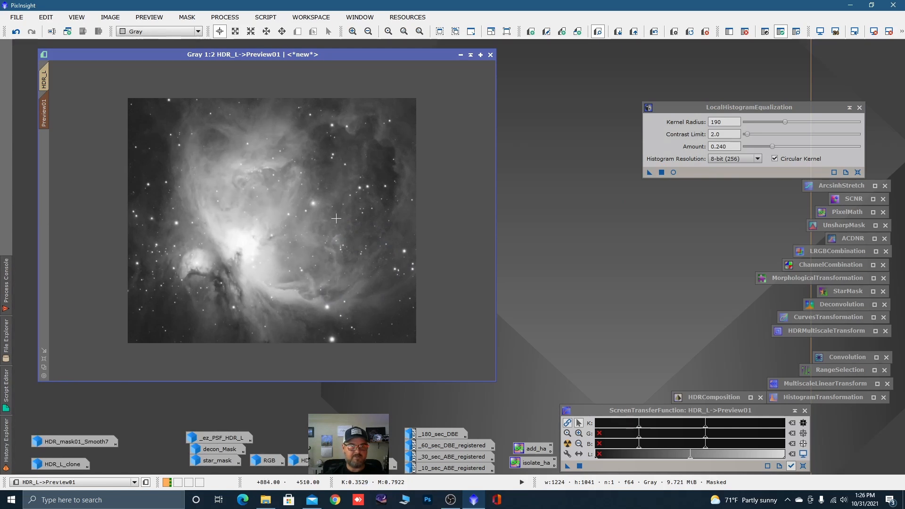
left_click(46, 82)
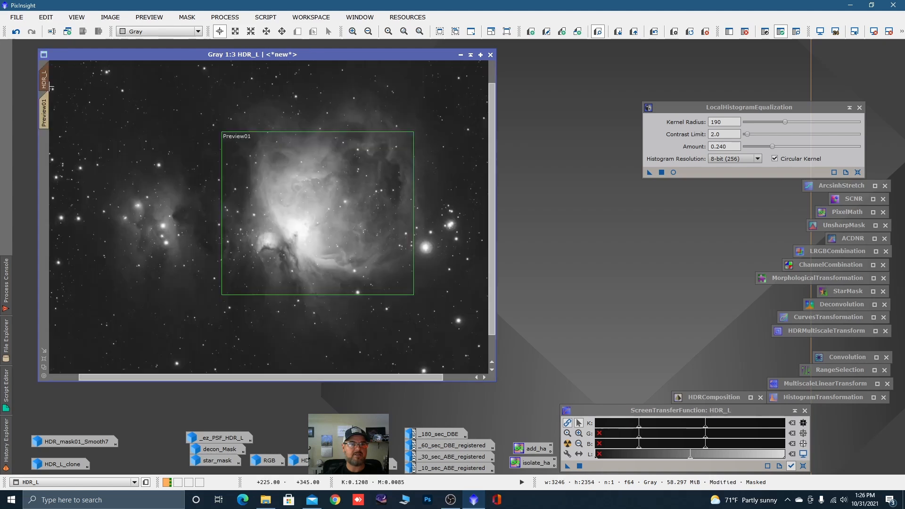
Step: Apply HDRMultiscaleTransform with 7 layers and 1 iteration to the full masked HDR_L and iconize the process
double_click(797, 331)
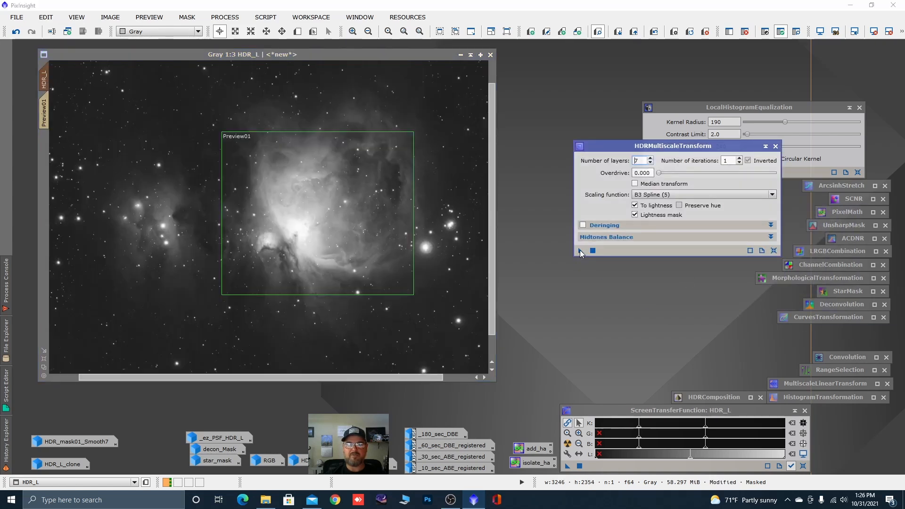
left_click_drag(580, 251, 354, 239)
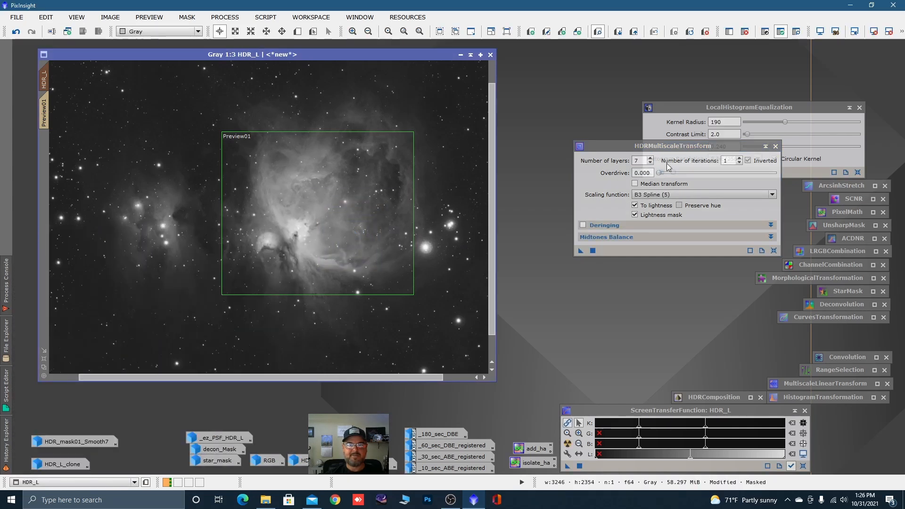
left_click_drag(760, 145, 767, 148)
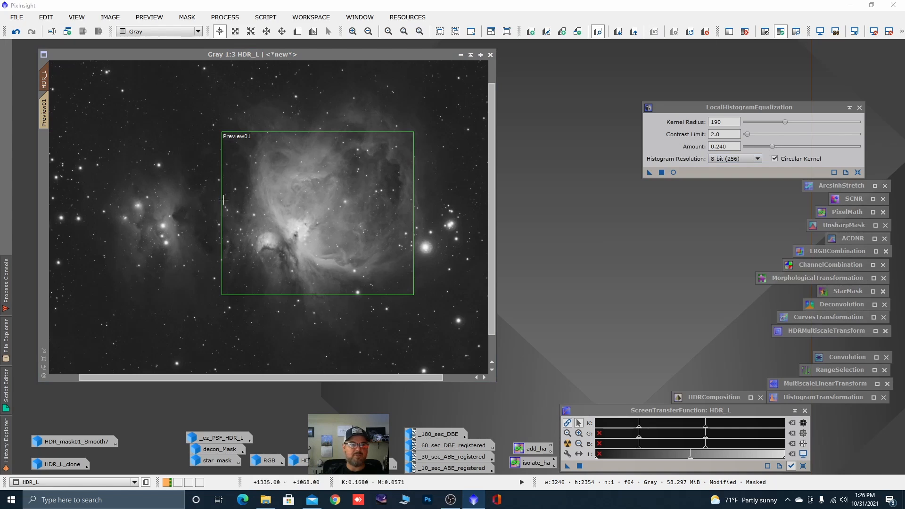
Step: Apply LocalHistogramEqualization with kernel radius 190, contrast limit 2.0 and amount 0.240 to HDR_L and delete its preview
left_click_drag(649, 173, 353, 234)
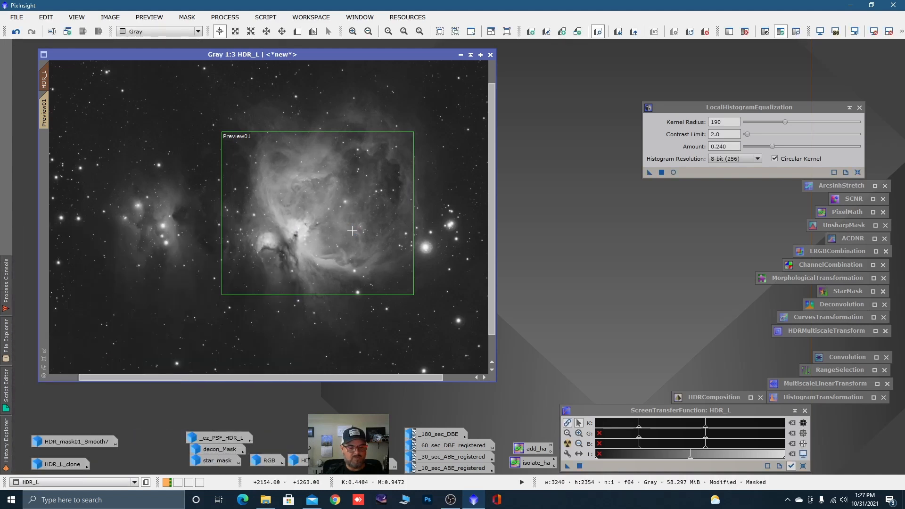
left_click(849, 108)
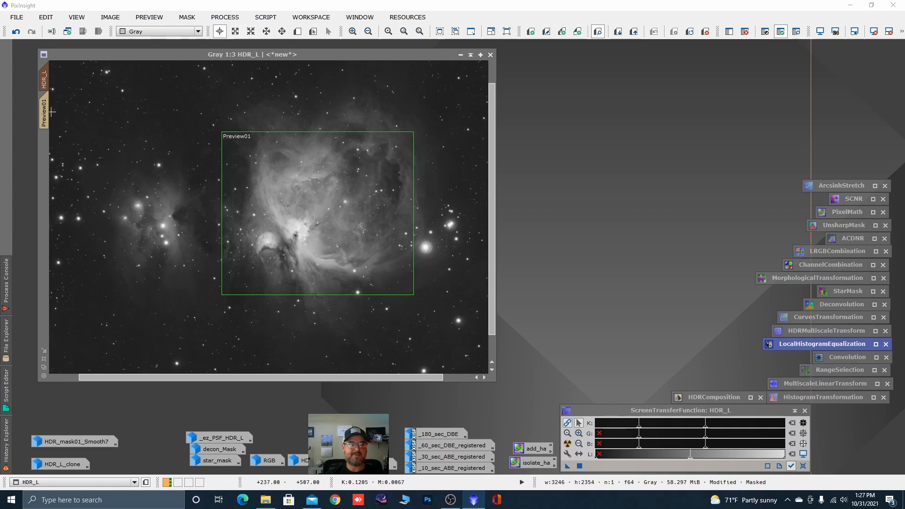
right_click(43, 114)
left_click(69, 202)
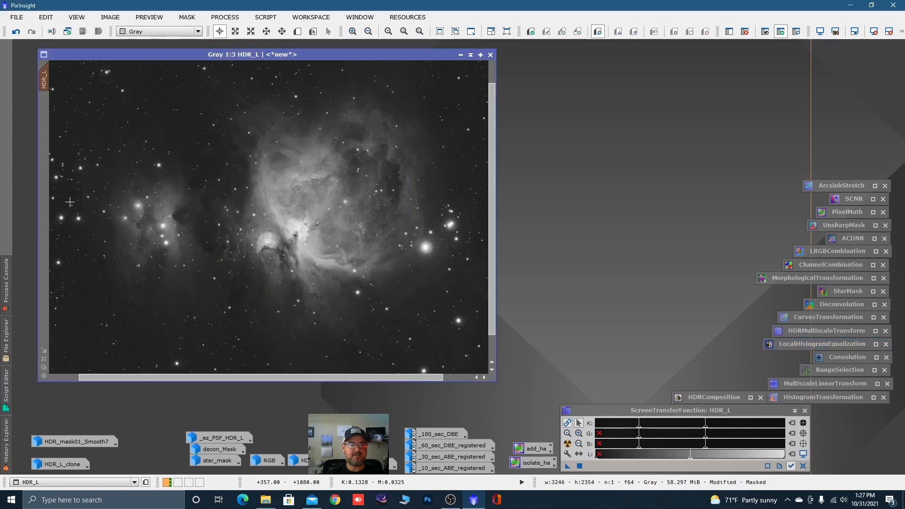
Step: Remove the mask from the HDR_L image and iconize its window
right_click(231, 146)
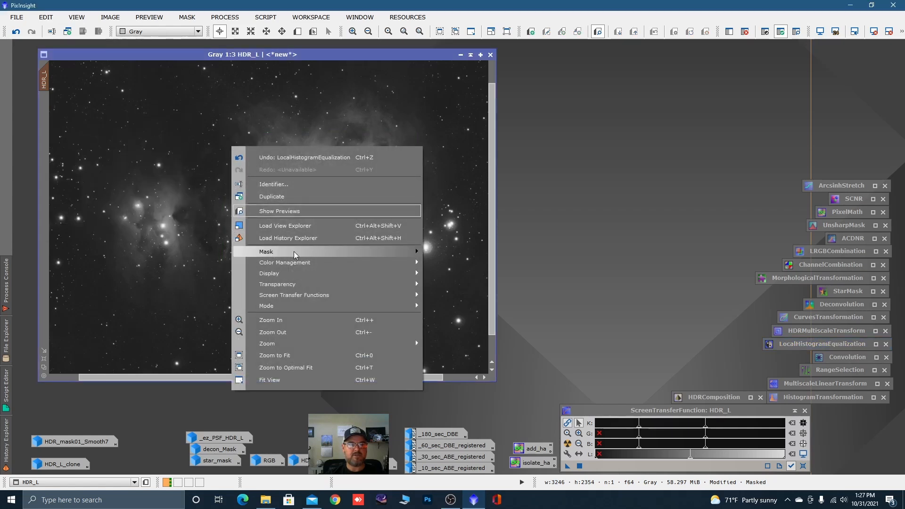
mouse_move(410, 252)
left_click(457, 266)
scroll(439, 173, "down", 1)
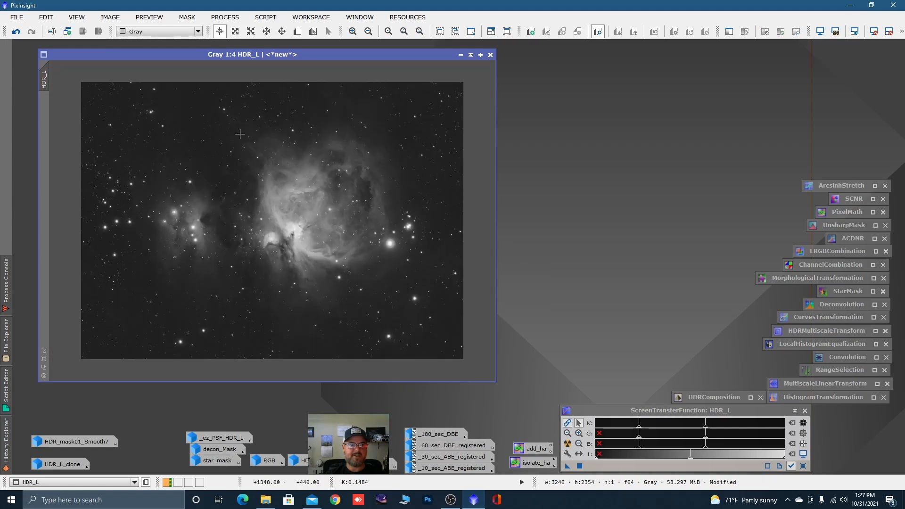
left_click(461, 55)
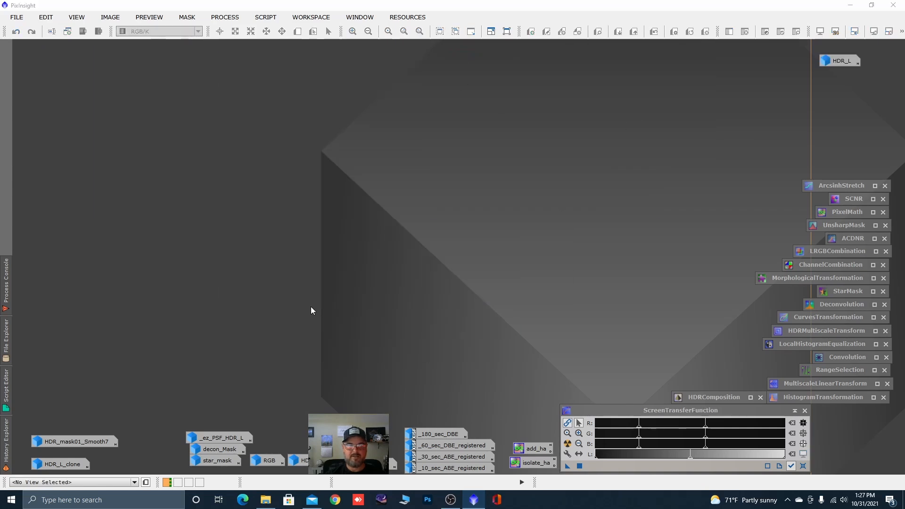
Step: Open the RGB image, define a preview about 1190 by 1060 pixels around the nebula core, and switch to that preview
double_click(269, 460)
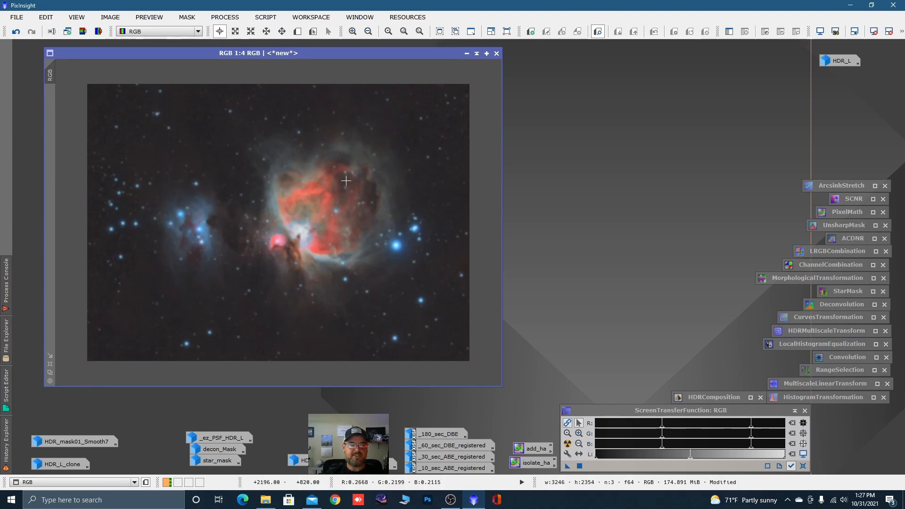
left_click(297, 31)
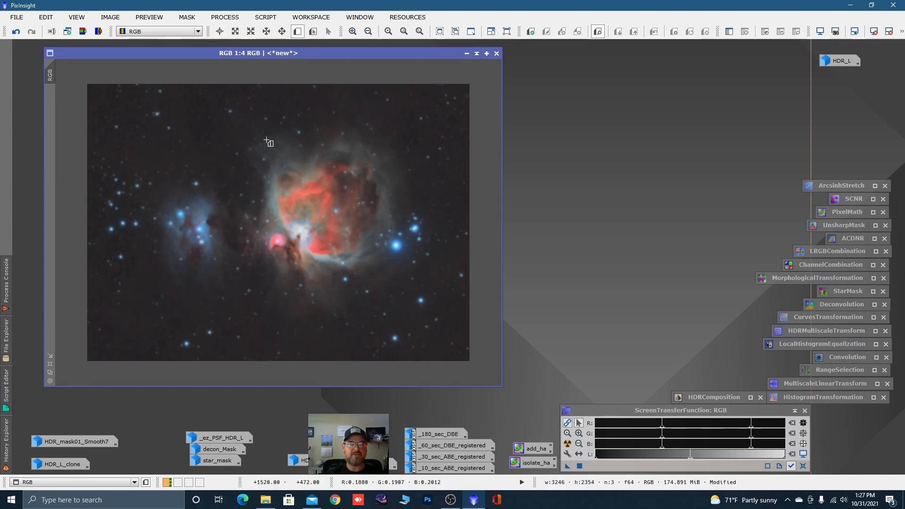
left_click_drag(238, 153, 378, 278)
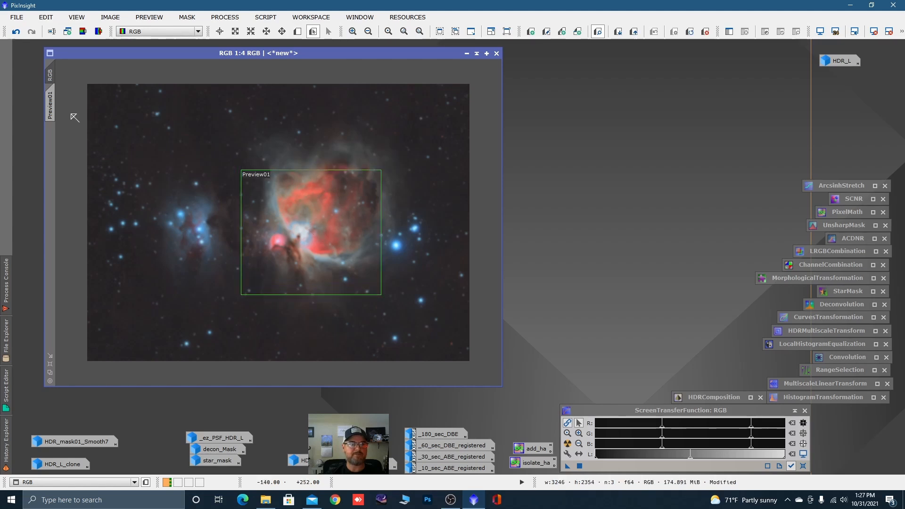
left_click(50, 106)
scroll(318, 170, "down", 1)
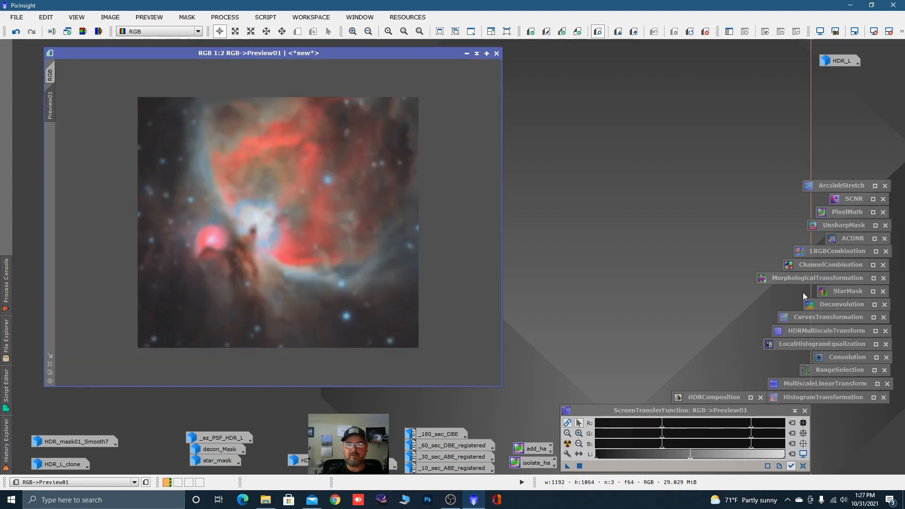
Step: Reset LRGBCombination, assign HDR_L as its L source image, and disable the R, G and B channels
double_click(833, 253)
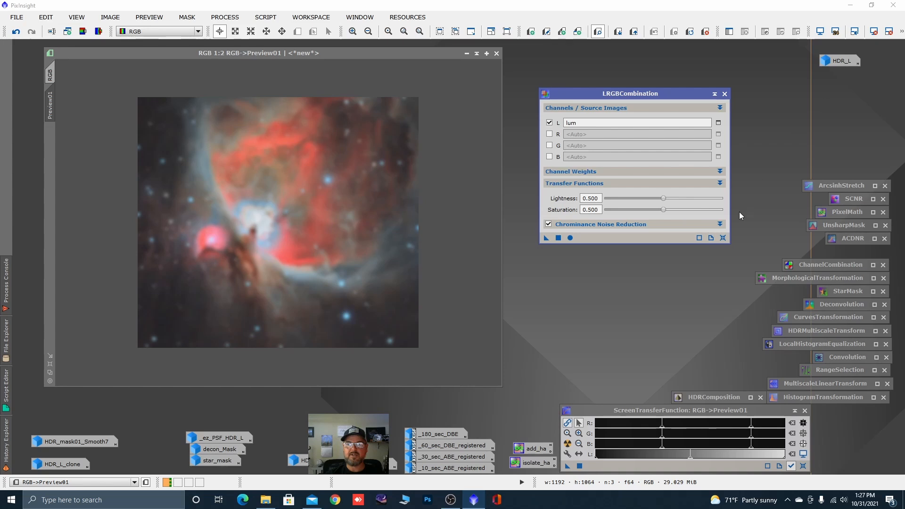
left_click(723, 238)
left_click_drag(844, 62, 597, 123)
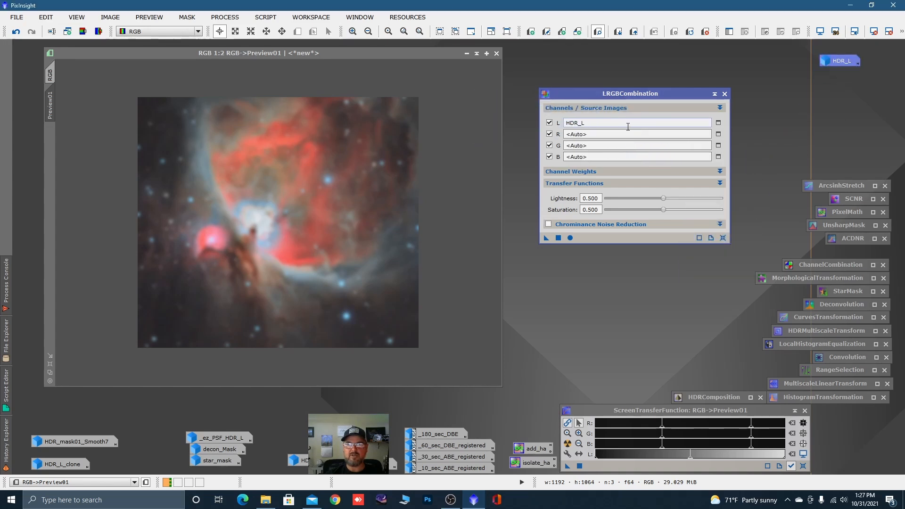
left_click(550, 134)
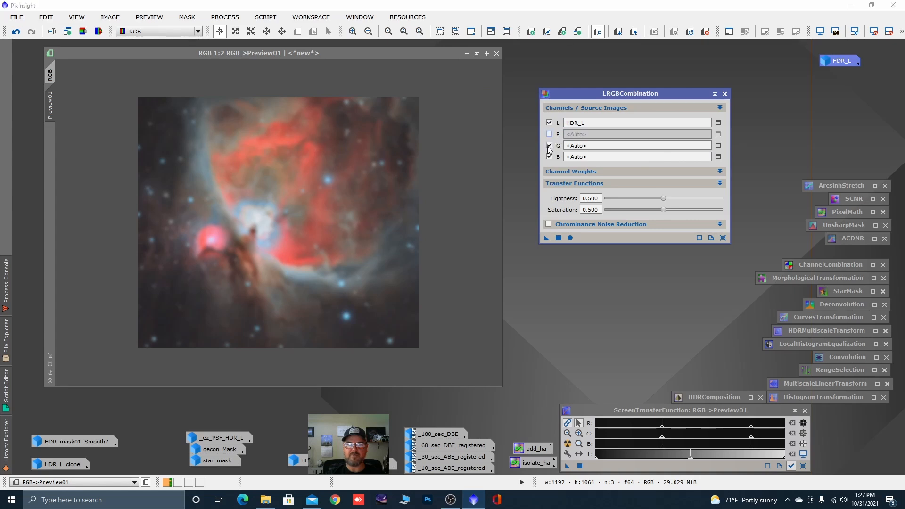
left_click(550, 146)
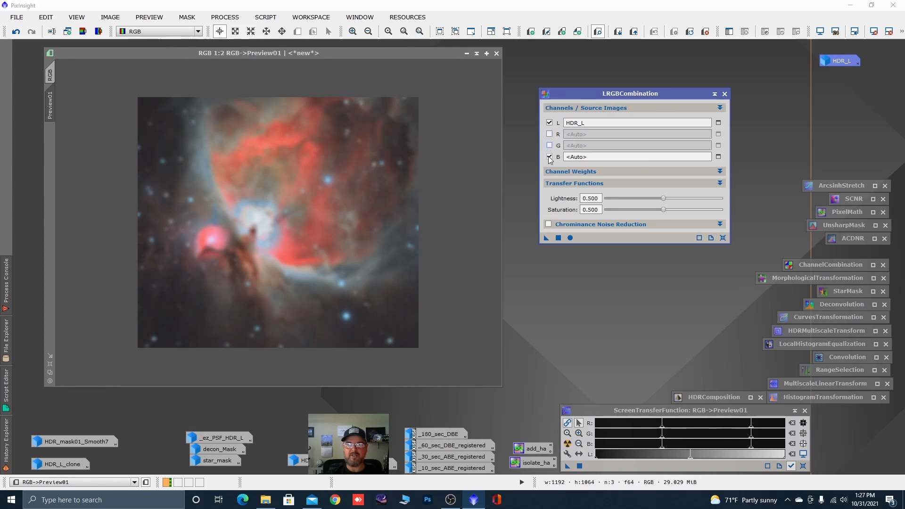
left_click(550, 157)
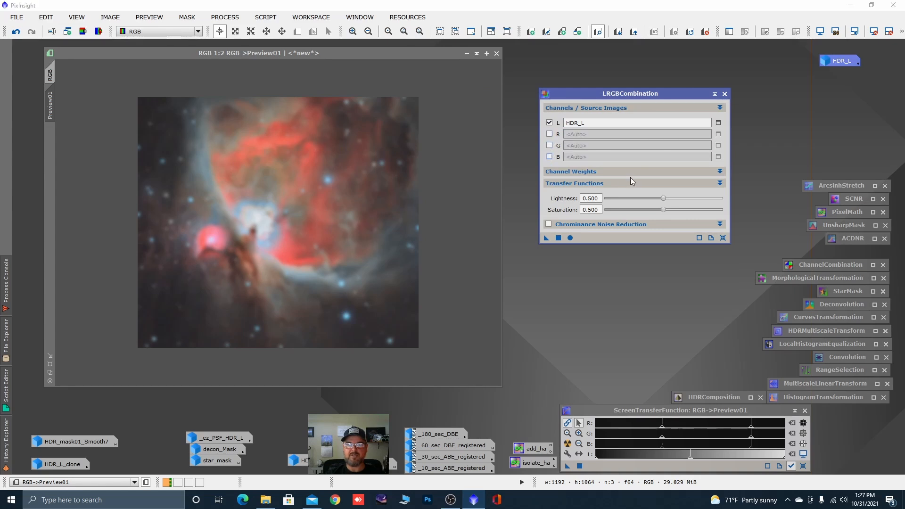
Step: Set LRGBCombination lightness to 0.510 and saturation to 0.490, apply it to the RGB preview, and compare before and after
left_click(664, 211)
left_click_drag(663, 211, 666, 201)
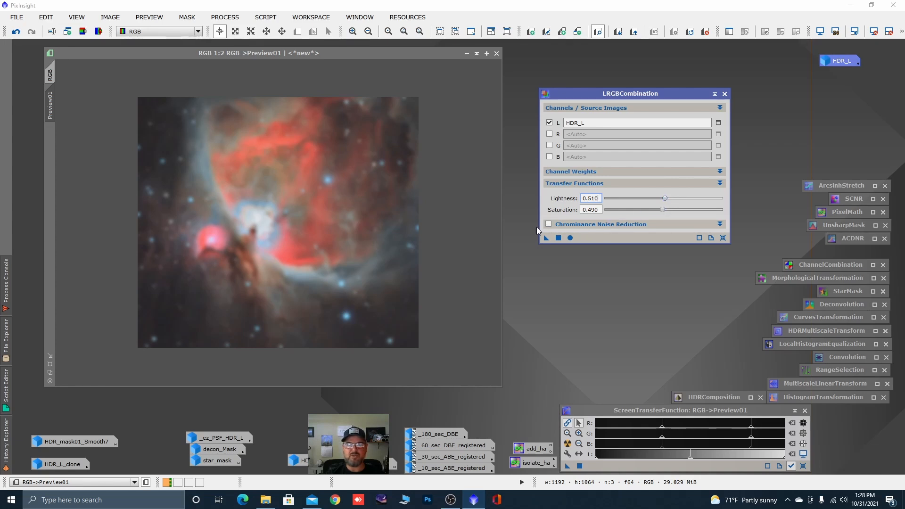
left_click_drag(548, 239, 346, 227)
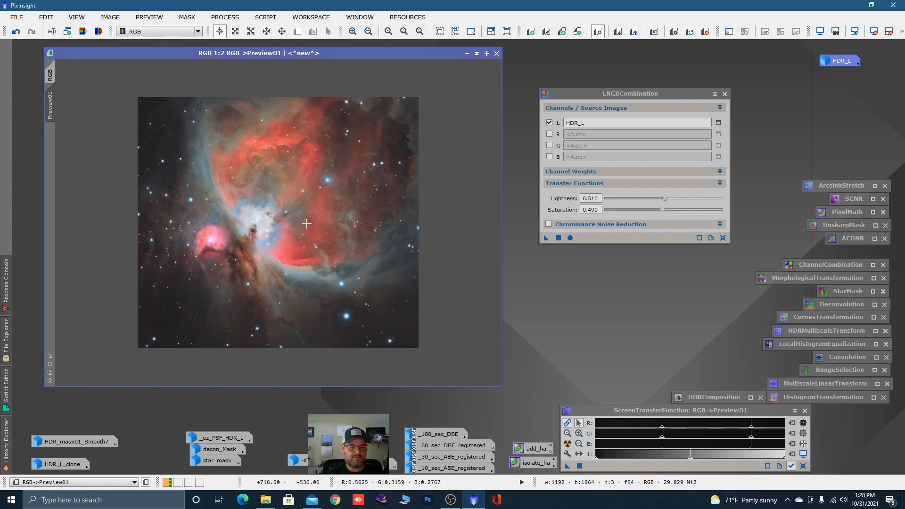
key("ctrl+shift+z")
key("ctrl+shift+z")
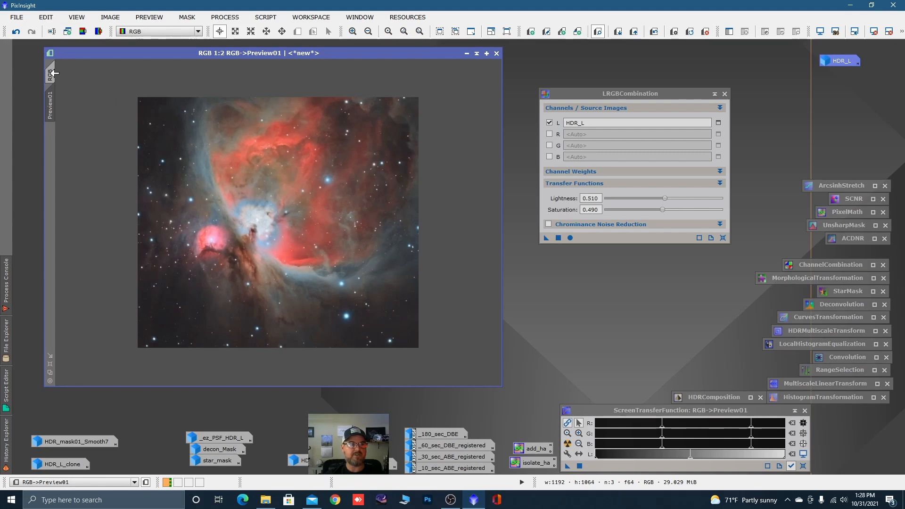
Step: Apply LRGBCombination with chrominance noise reduction enabled to the full RGB image, iconize the process, and delete the preview
left_click(49, 75)
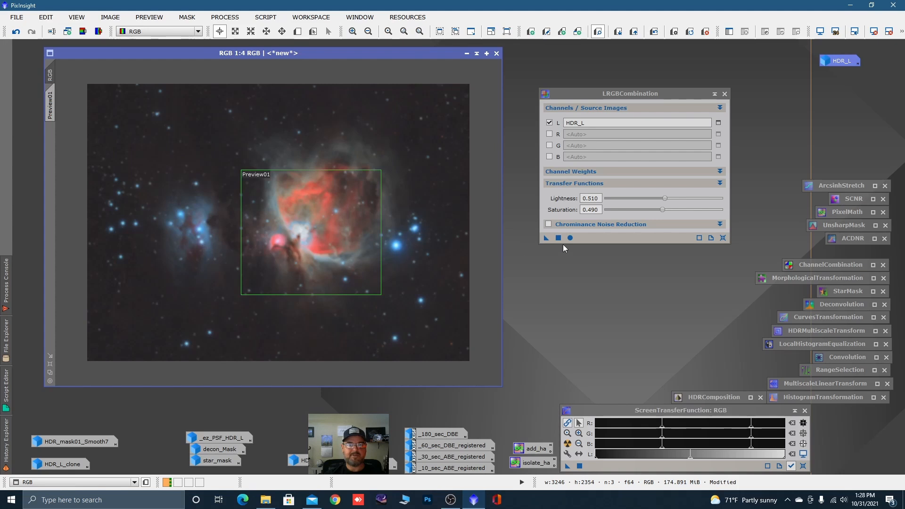
left_click(549, 224)
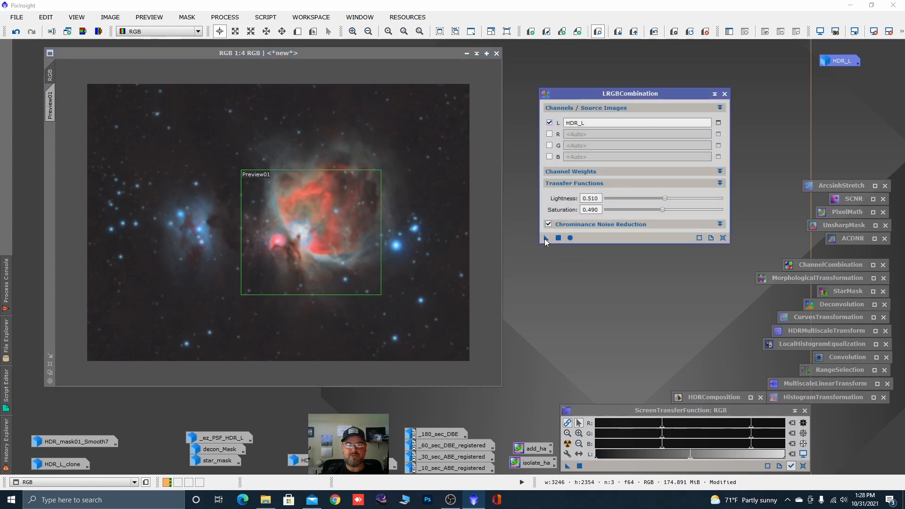
left_click_drag(545, 239, 426, 213)
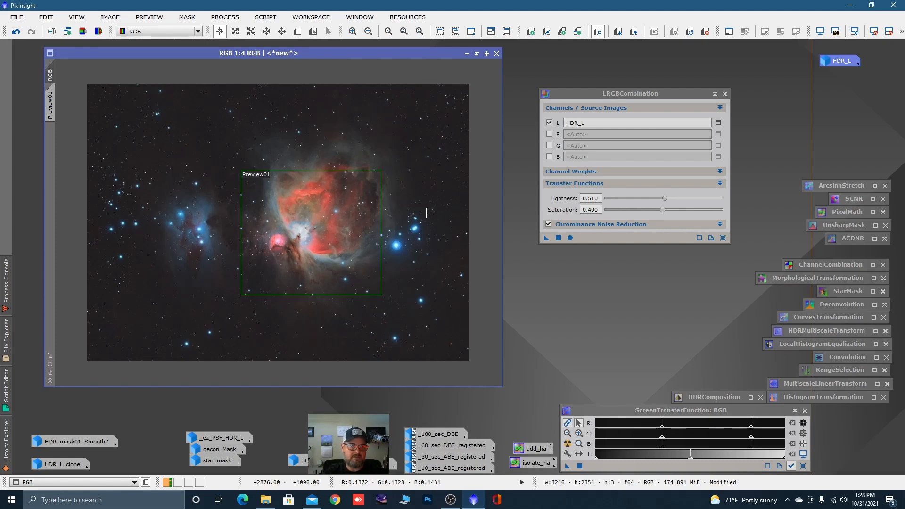
left_click(714, 94)
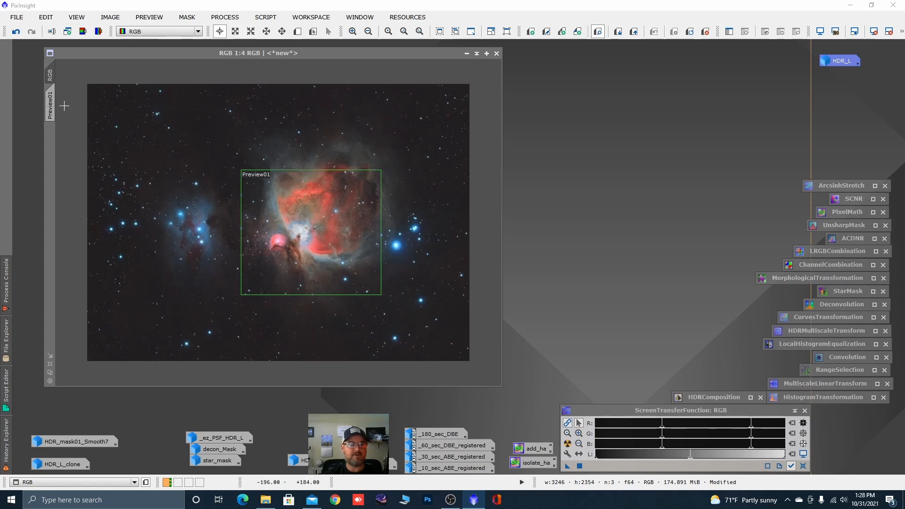
right_click(51, 99)
left_click(95, 181)
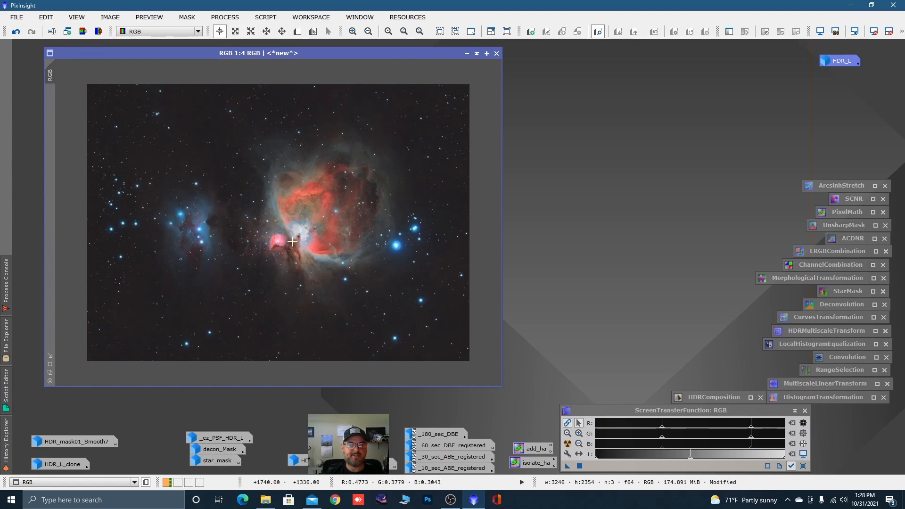
Step: Apply HDR_L as a mask to the RGB image and iconize HDR_L again
double_click(826, 64)
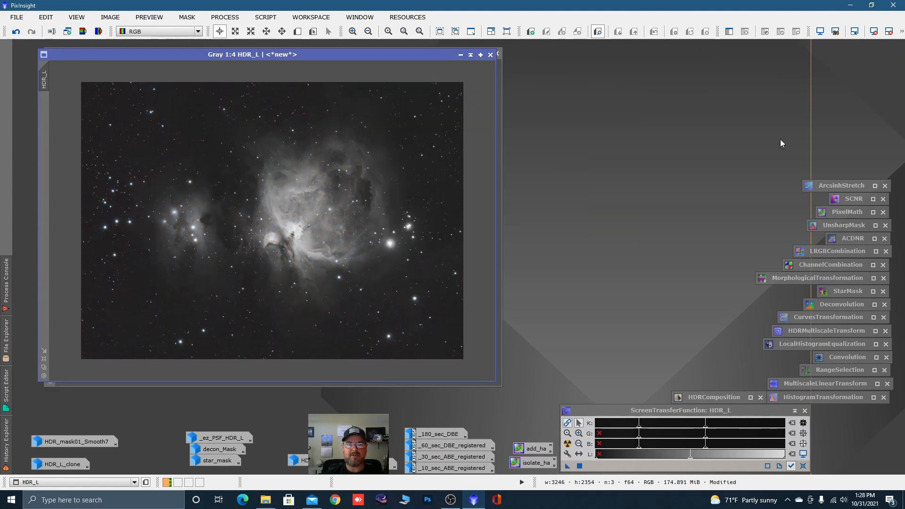
left_click_drag(472, 59, 733, 62)
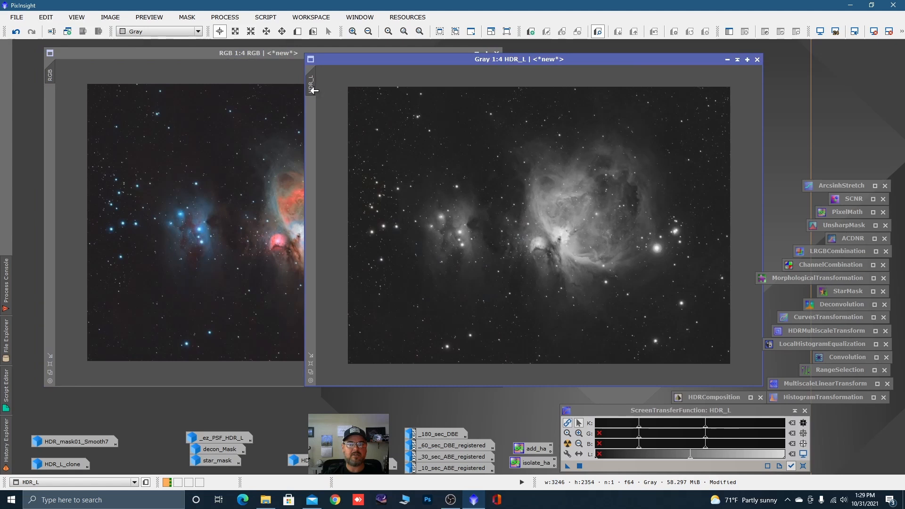
left_click_drag(311, 89, 50, 112)
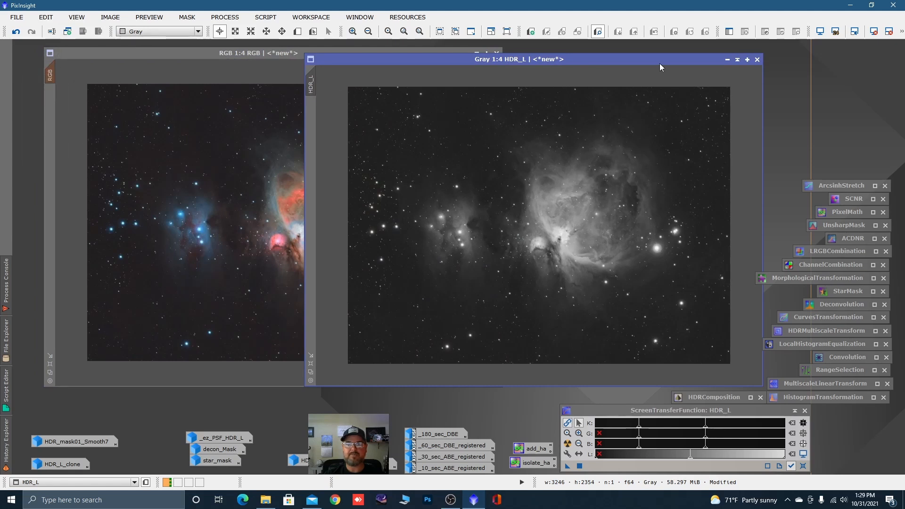
left_click(727, 60)
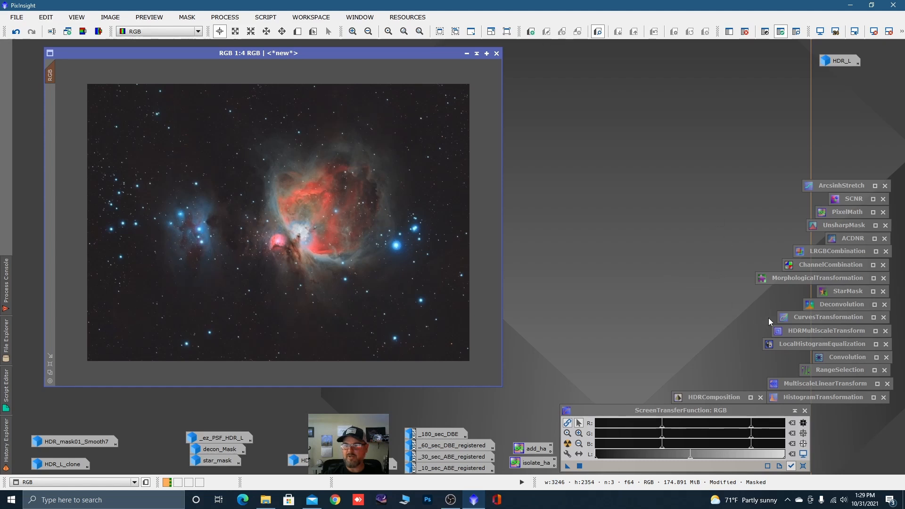
Step: Shape a CurvesTransformation RGB/K S-curve in real-time preview with points at 0.21447/0.19330 and 0.67183/0.78866
double_click(811, 317)
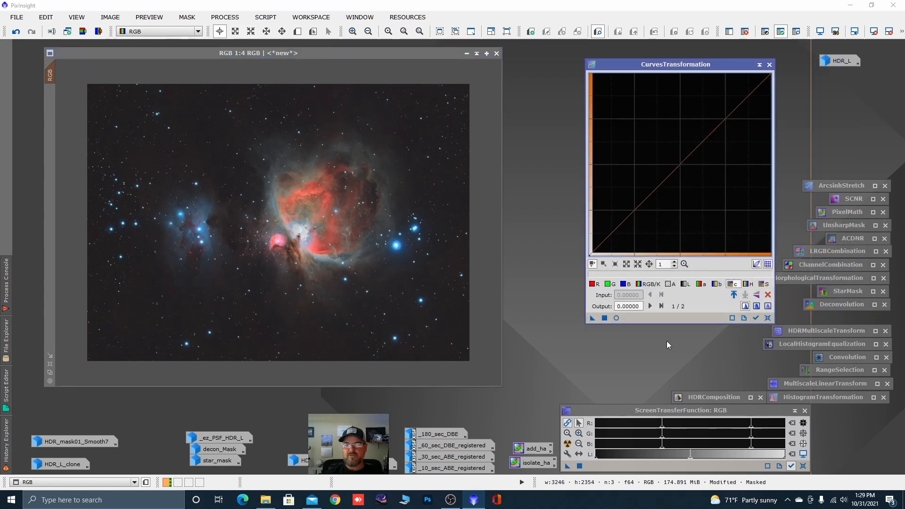
left_click(617, 317)
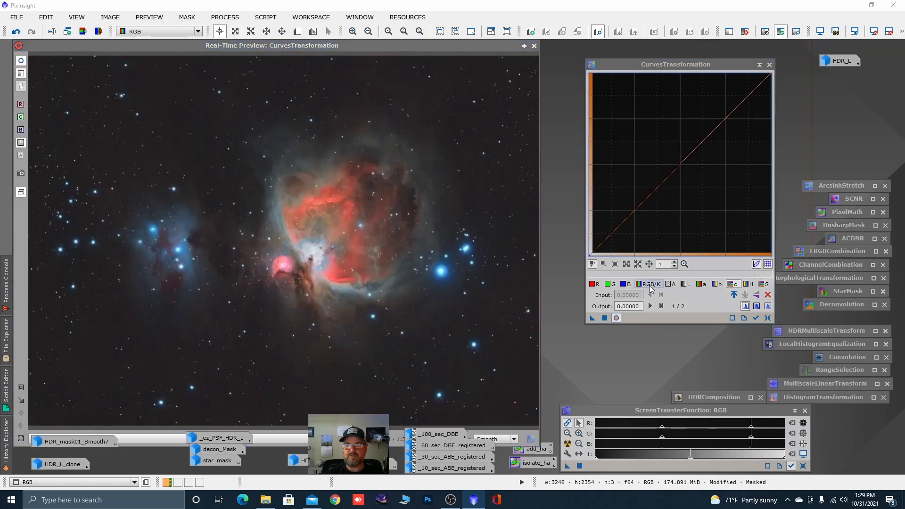
left_click(650, 285)
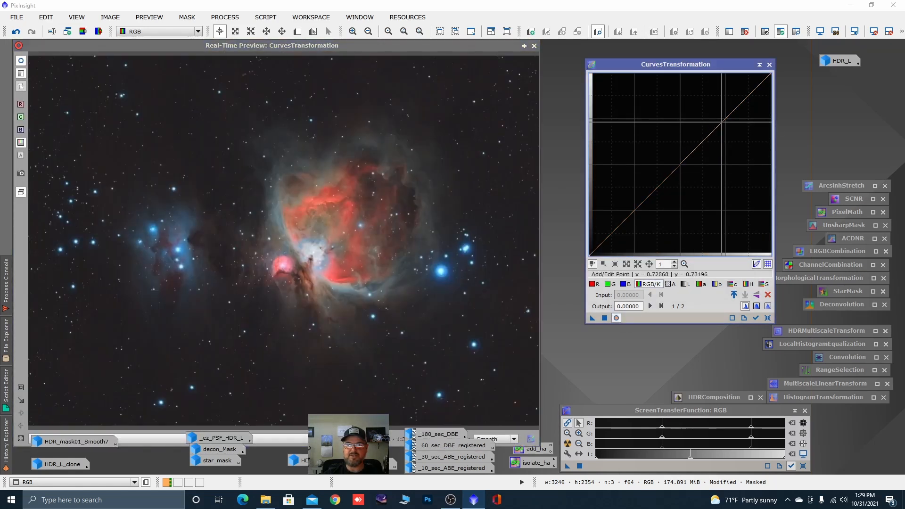
left_click_drag(723, 122, 715, 114)
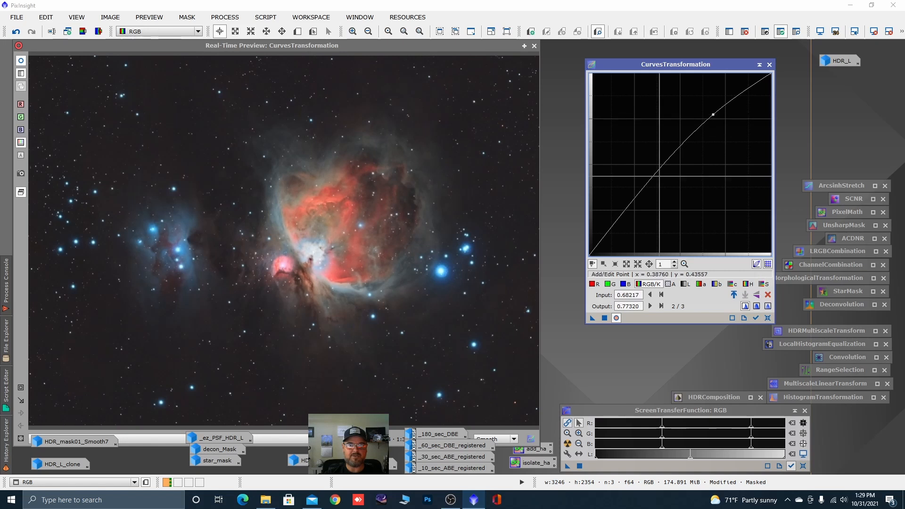
left_click(614, 230)
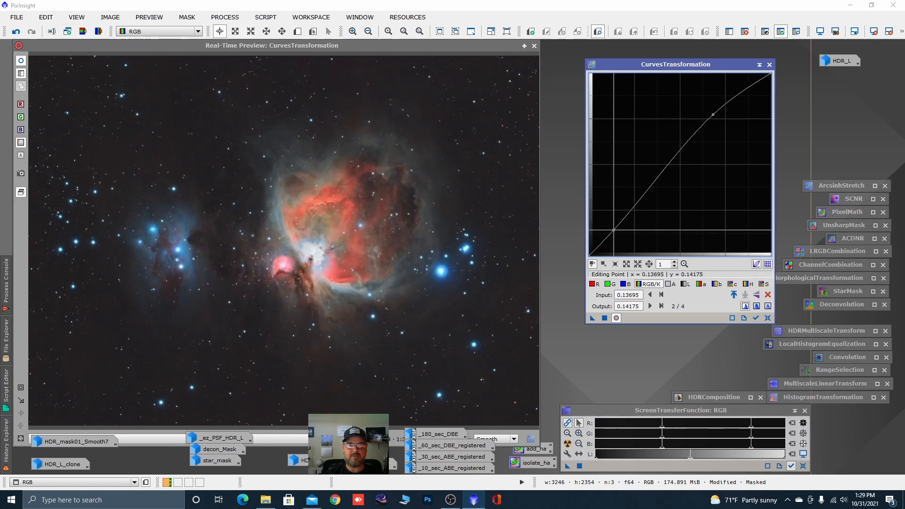
left_click_drag(614, 230, 628, 221)
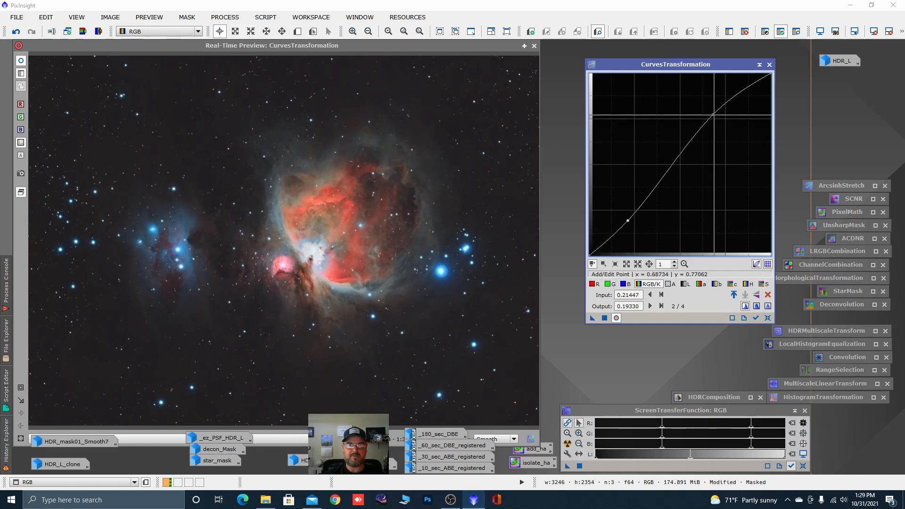
left_click_drag(714, 114, 712, 111)
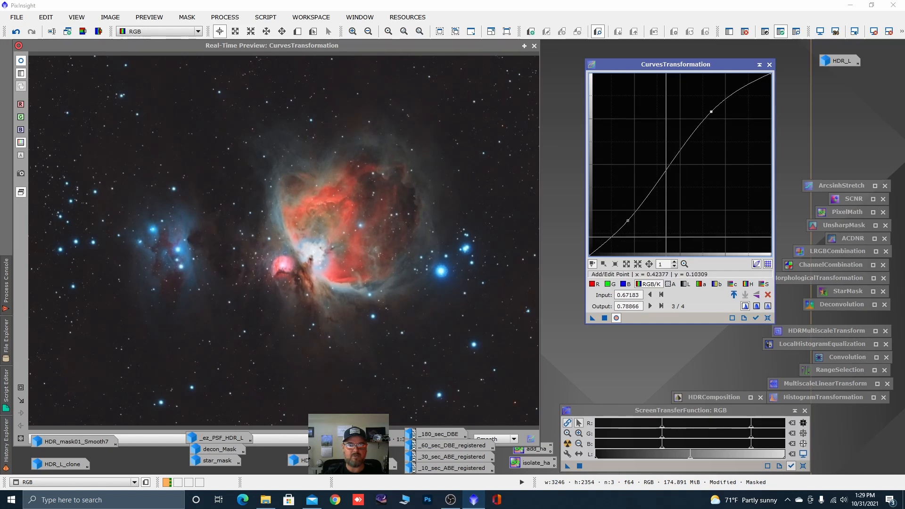
Step: Apply the S-curve to the masked RGB image, then reset and iconize CurvesTransformation and close the real-time preview
left_click(604, 318)
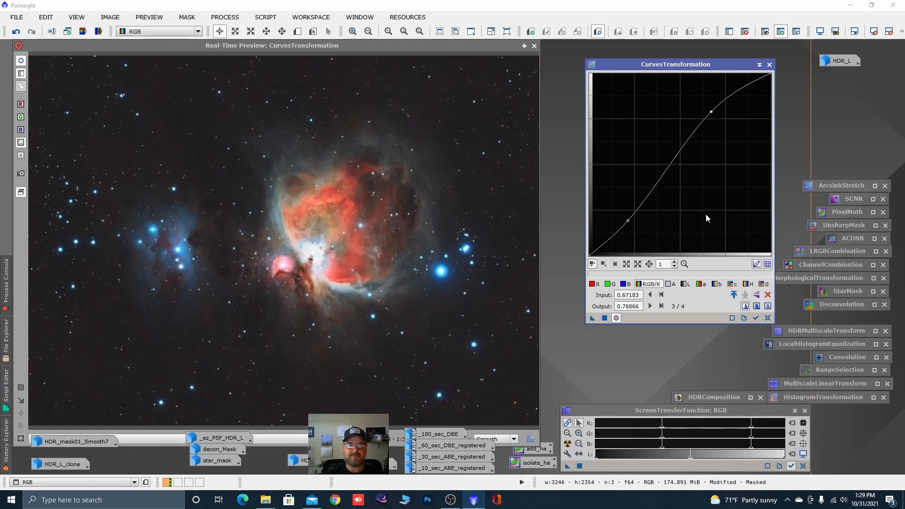
left_click(767, 318)
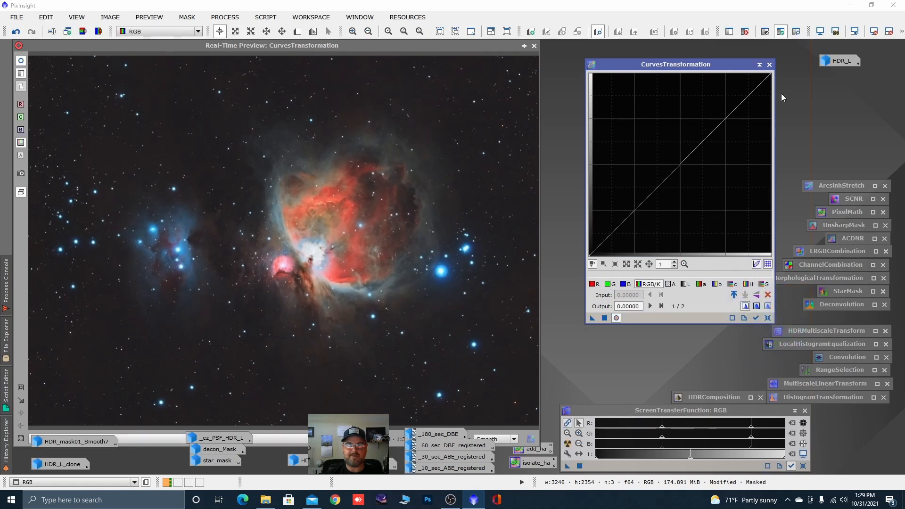
left_click(760, 65)
left_click(534, 46)
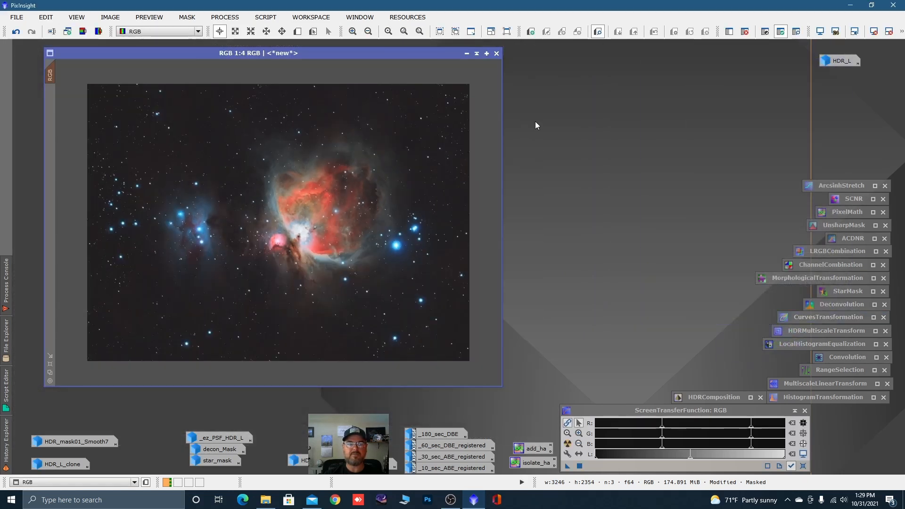
Step: Define a preview around the main nebula on the masked RGB image
left_click(298, 31)
left_click_drag(241, 154, 400, 294)
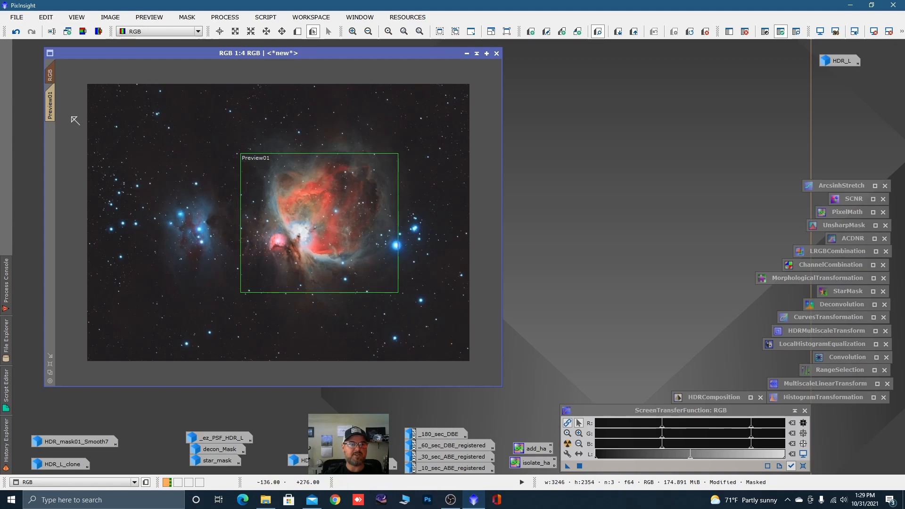
Step: Reset UnsharpMask, set its amount to 0.71, apply it to the nebula preview and compare the sharpened detail with the original
left_click(51, 107)
scroll(323, 207, "down", 1)
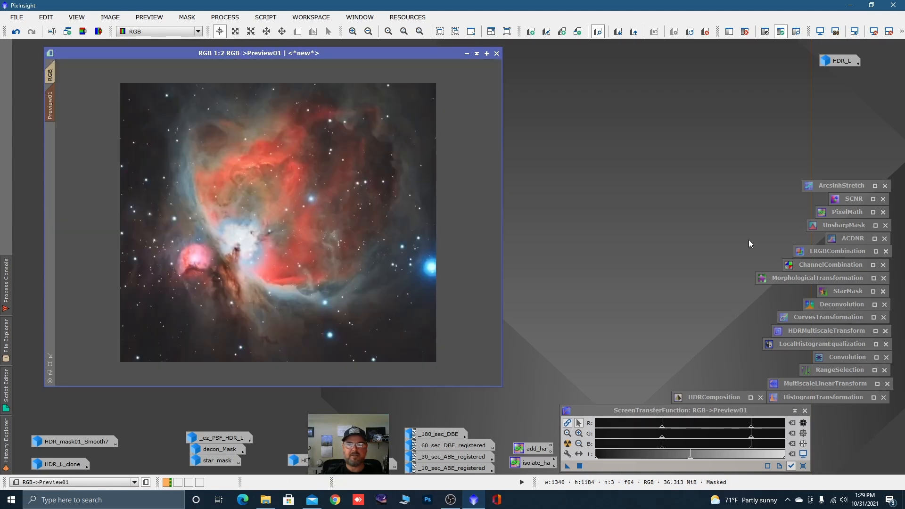
double_click(848, 223)
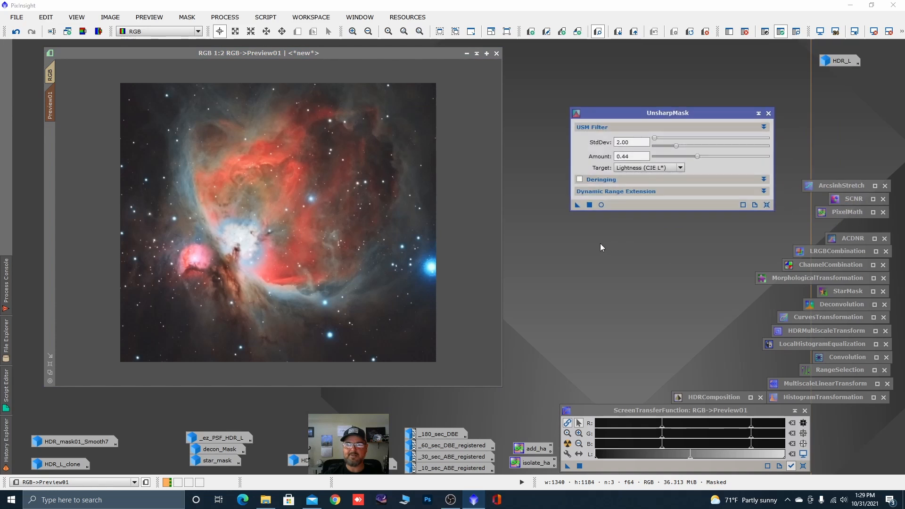
left_click(767, 205)
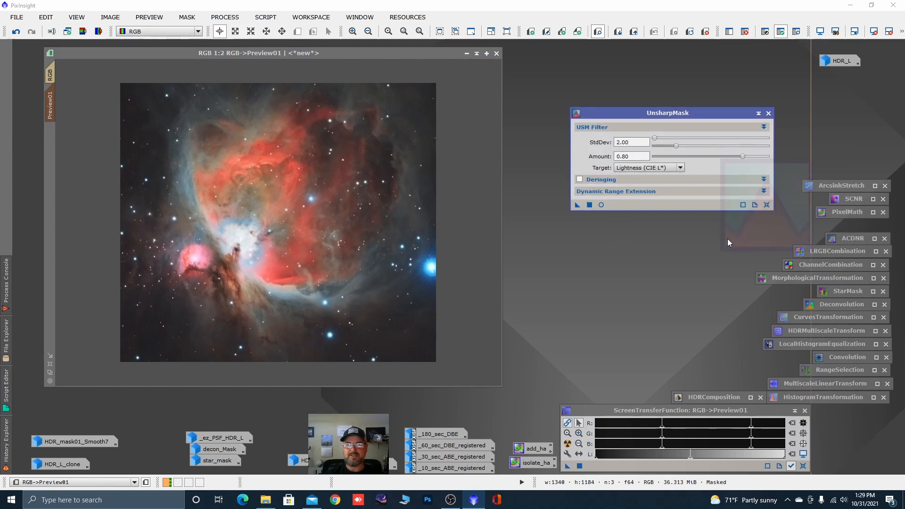
left_click_drag(745, 158, 723, 158)
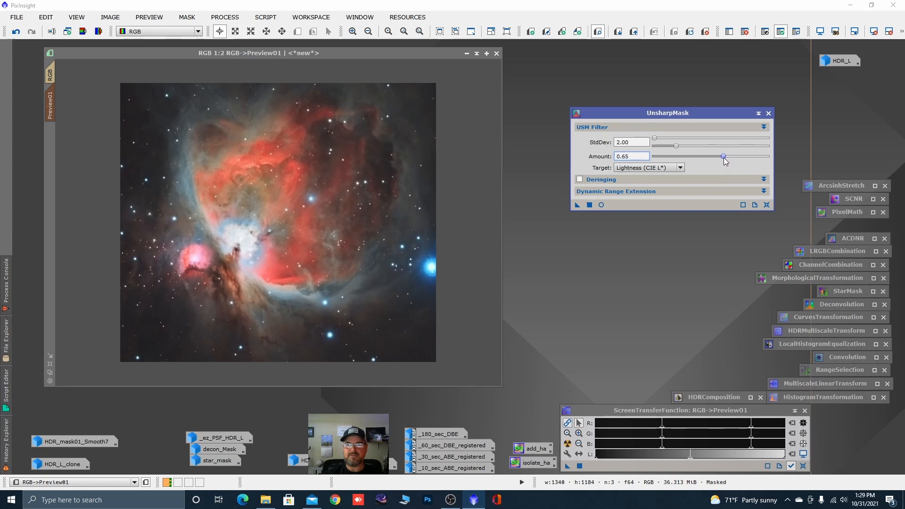
left_click(767, 206)
left_click_drag(738, 158, 732, 158)
left_click(361, 232)
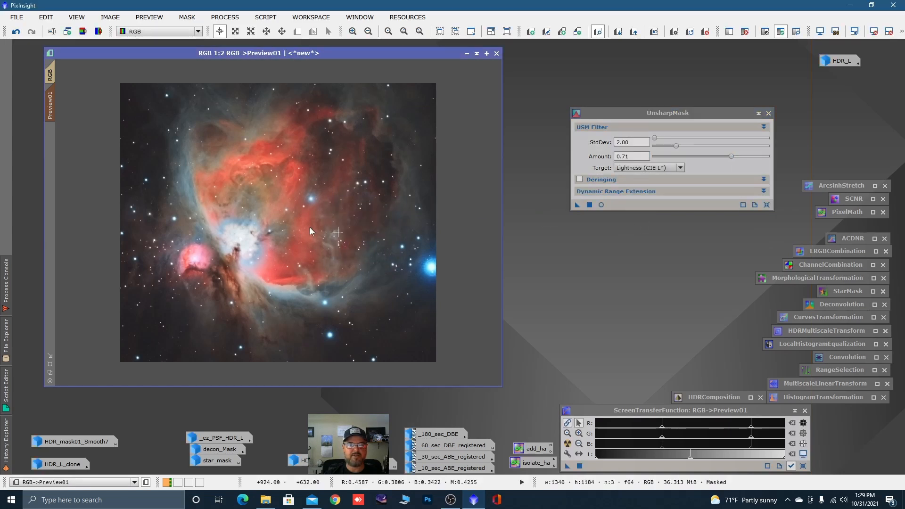
scroll(290, 220, "up", 1)
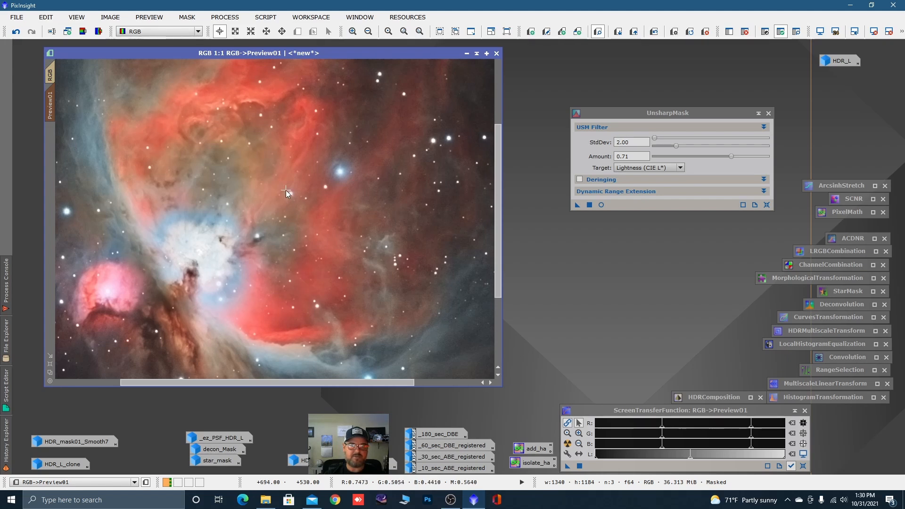
key("ctrl+shift+z")
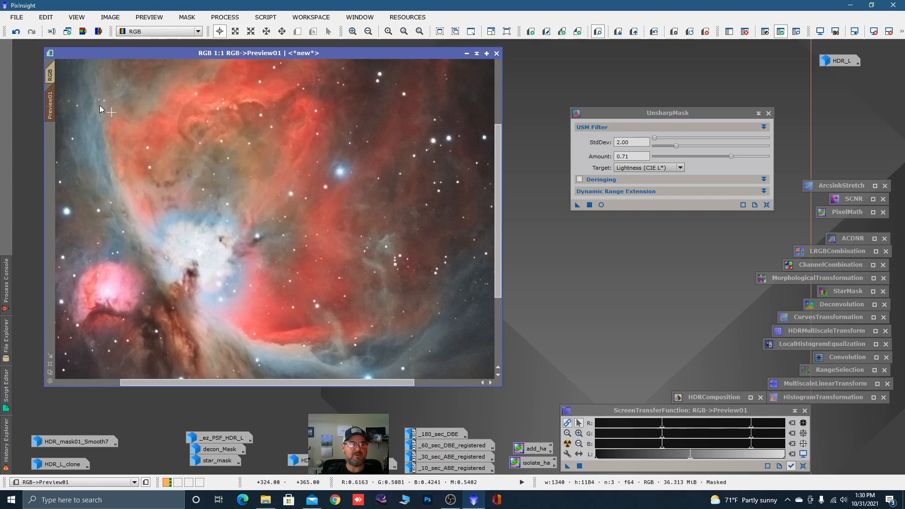
Step: Apply UnsharpMask with the 0.71 amount to the full masked RGB image and iconize the process
left_click(50, 72)
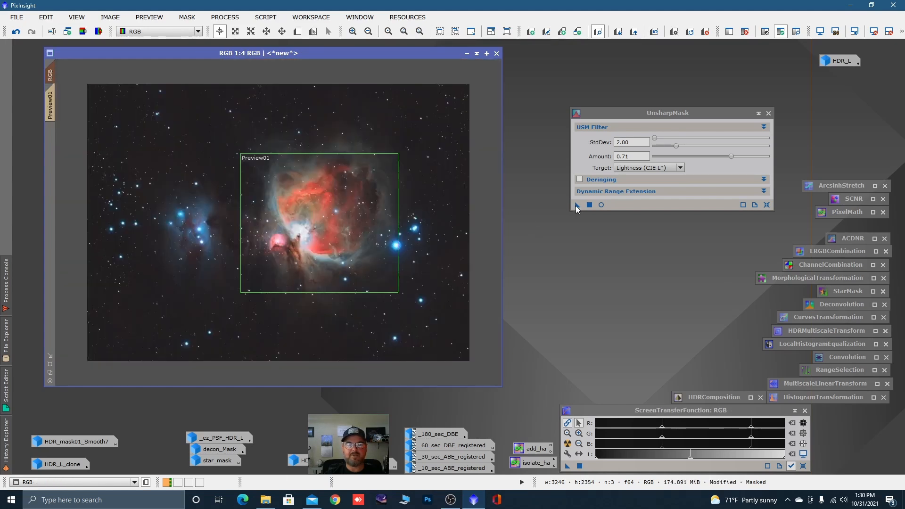
left_click_drag(576, 206, 364, 206)
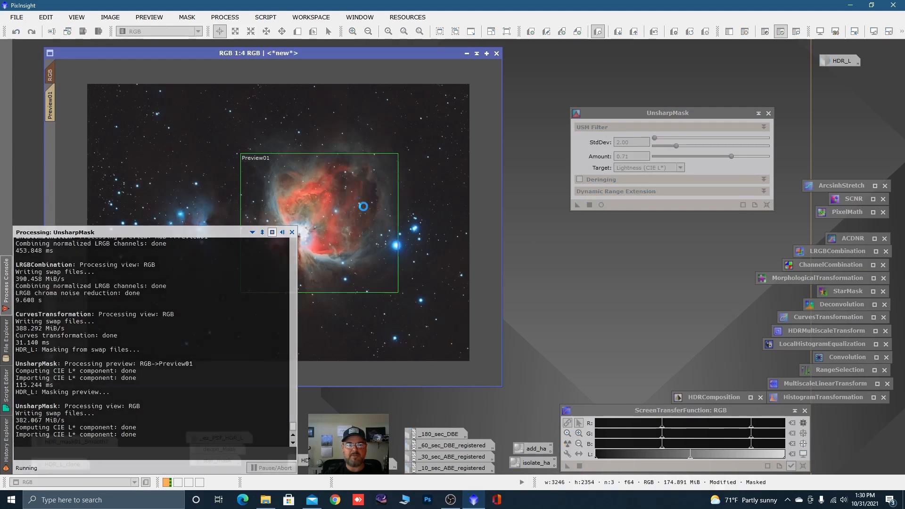
left_click(768, 114)
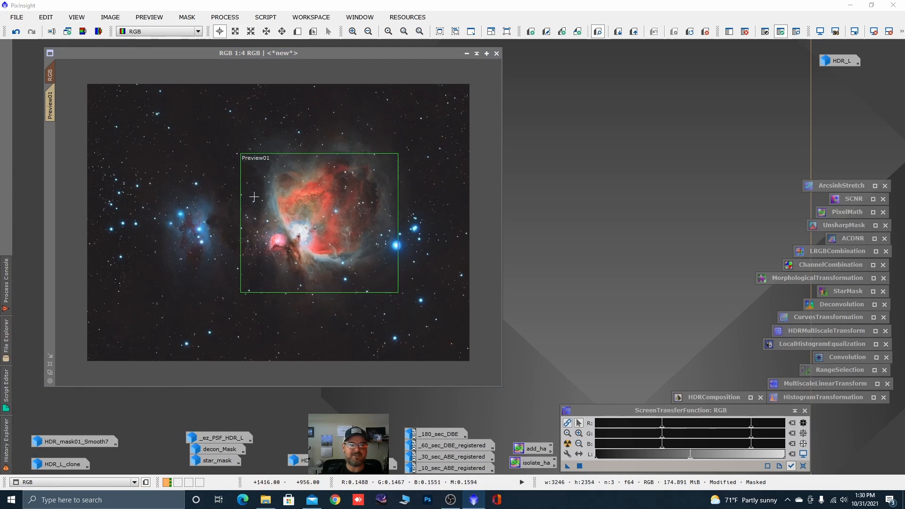
Step: Replace the nebula preview with a 588×328 preview of the dark star field above the small blue nebula and inspect its noise
right_click(54, 115)
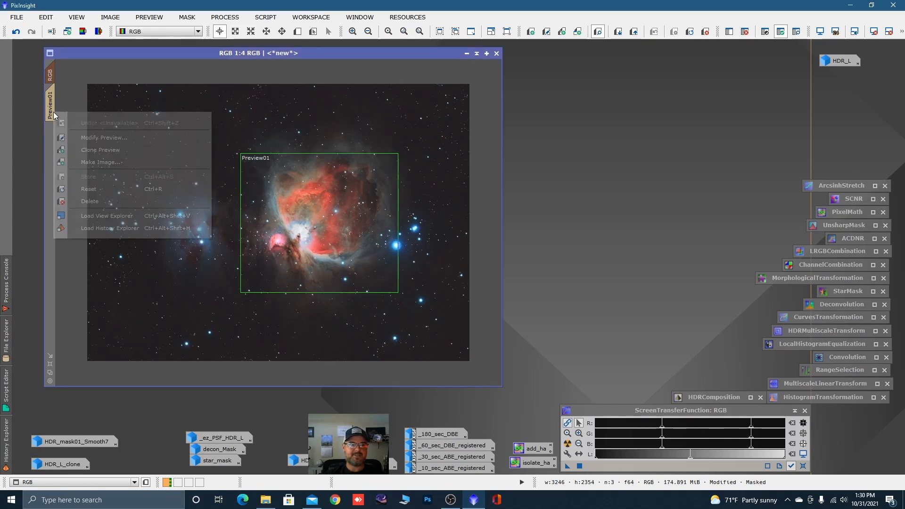
left_click(90, 201)
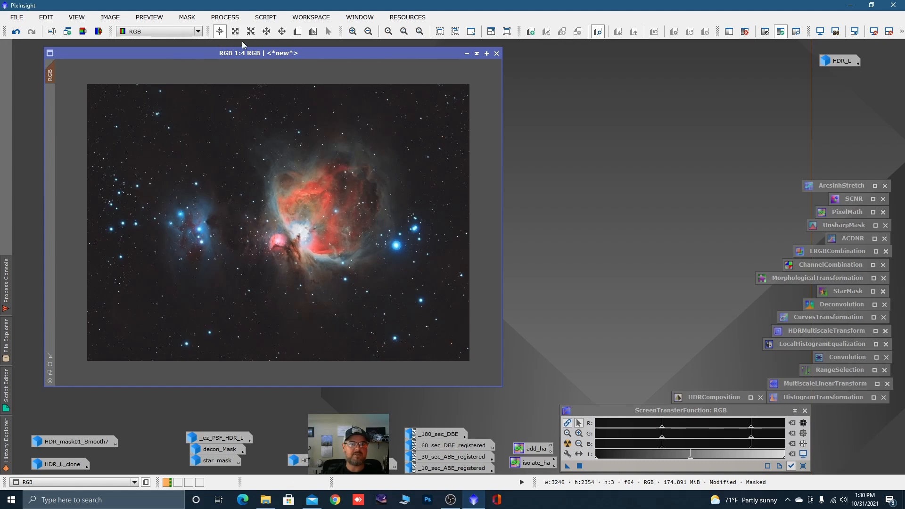
left_click(297, 31)
left_click_drag(158, 122, 226, 160)
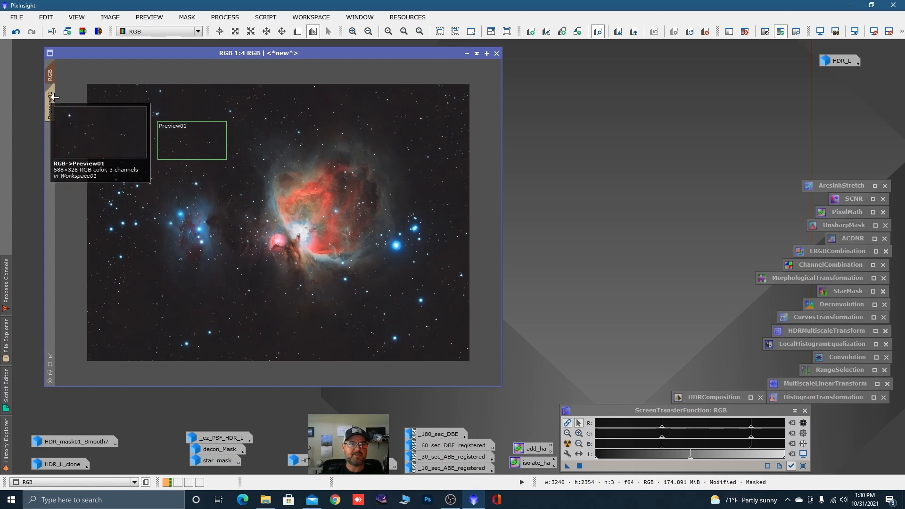
left_click(50, 105)
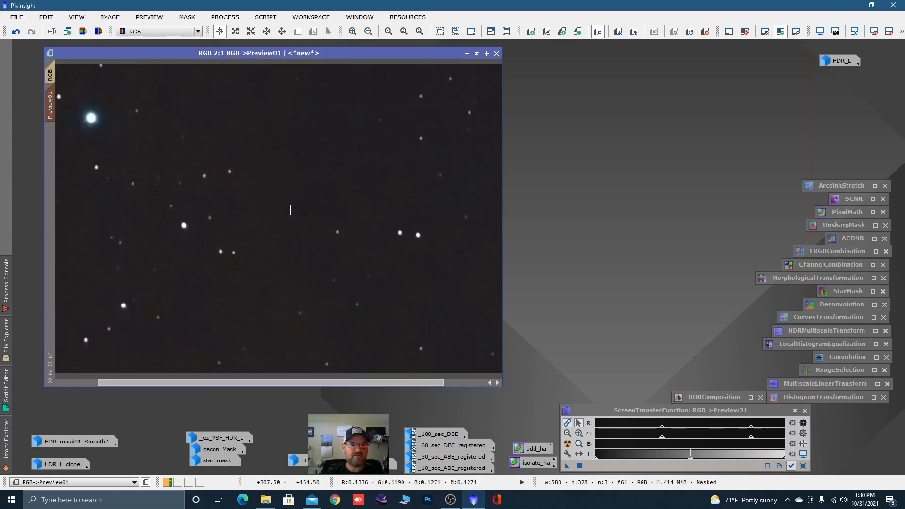
left_click(50, 74)
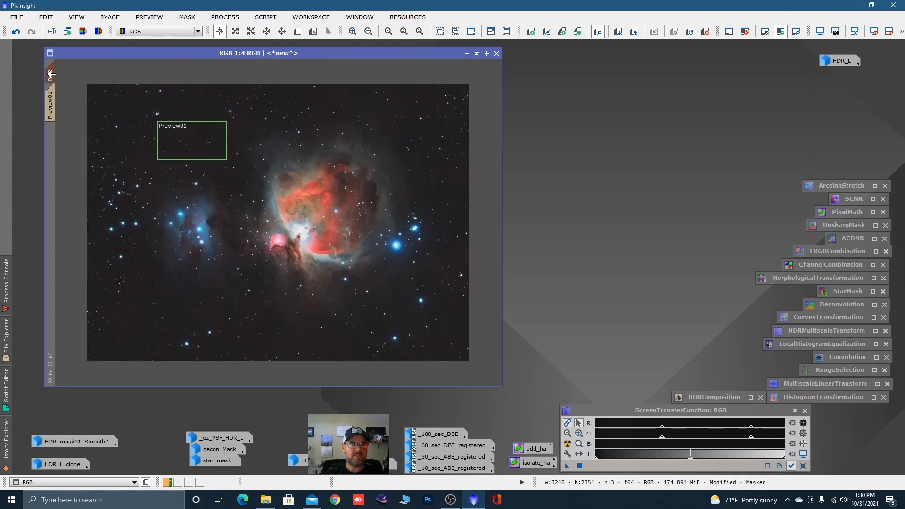
Step: Invert the mask on the RGB image so that the dark background is exposed to processing
right_click(211, 182)
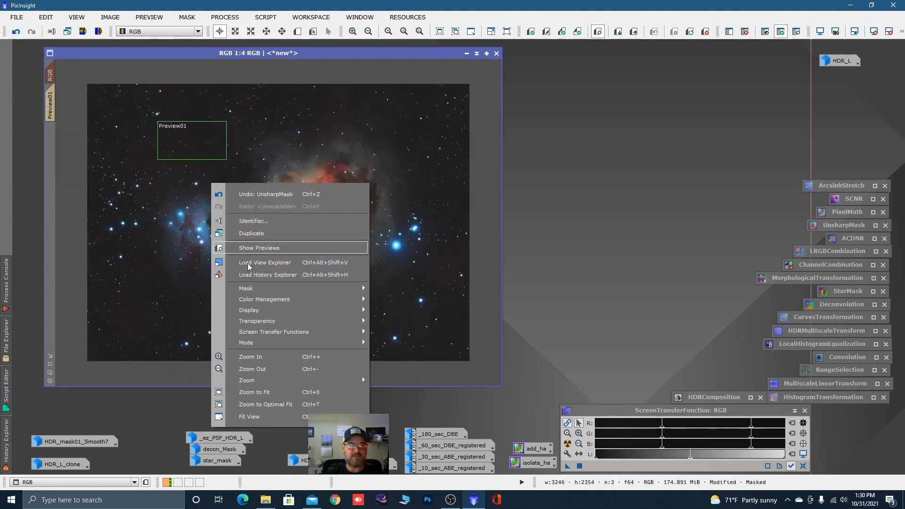
mouse_move(257, 289)
left_click(411, 316)
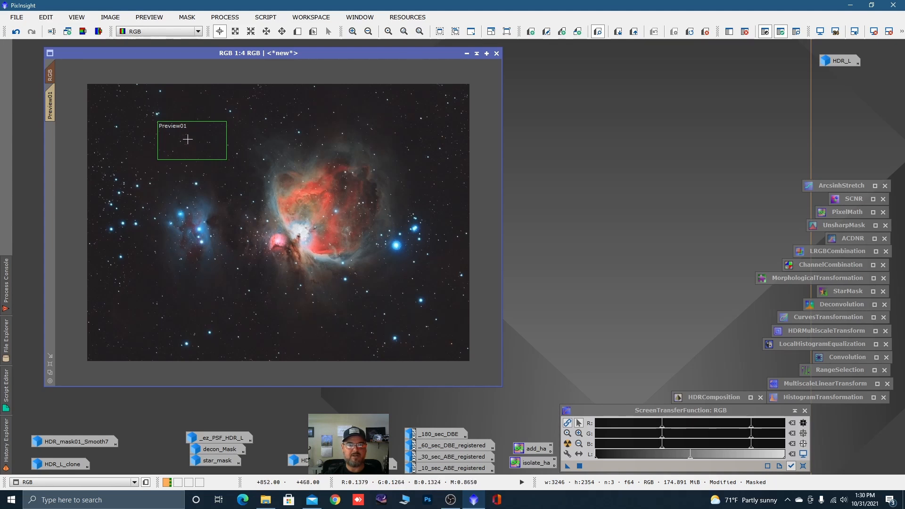
Step: Set TGVDenoise to CIE L*a*b* mode, apply it to the background preview and inspect the noise reduction up close
left_click(50, 106)
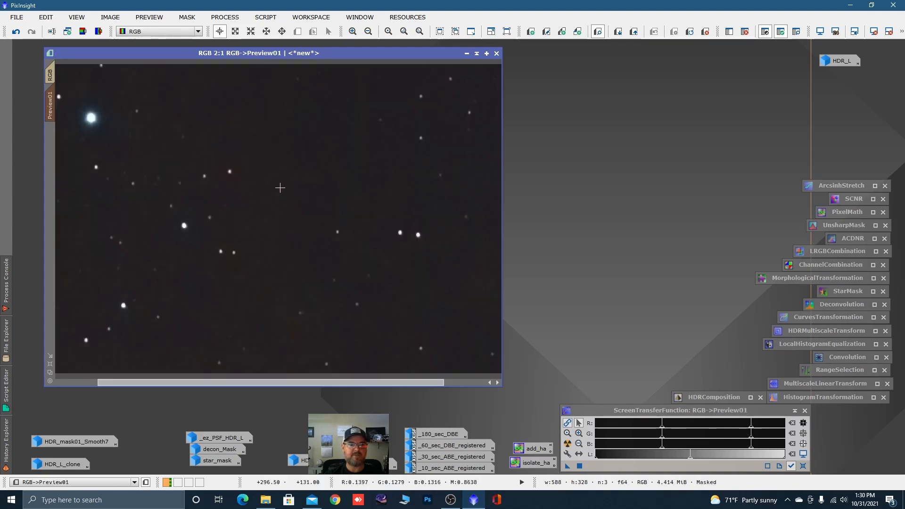
left_click(225, 17)
mouse_move(303, 311)
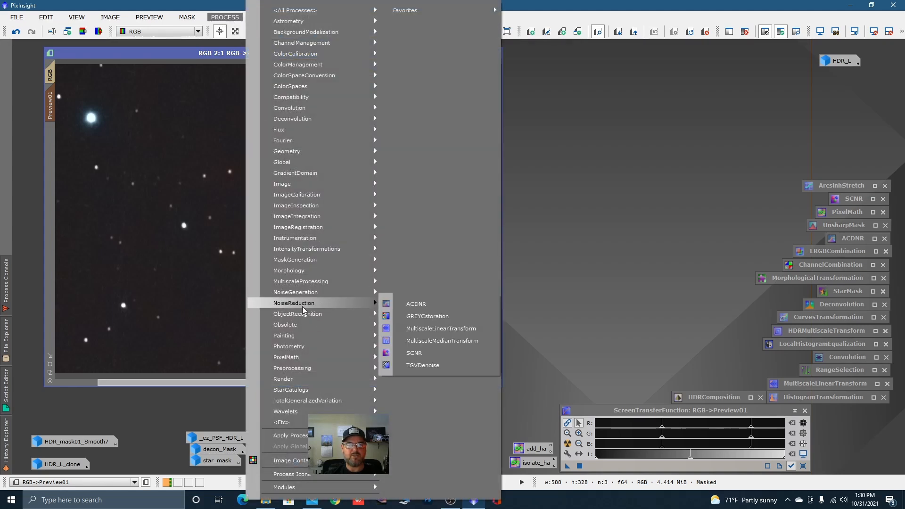
left_click(425, 365)
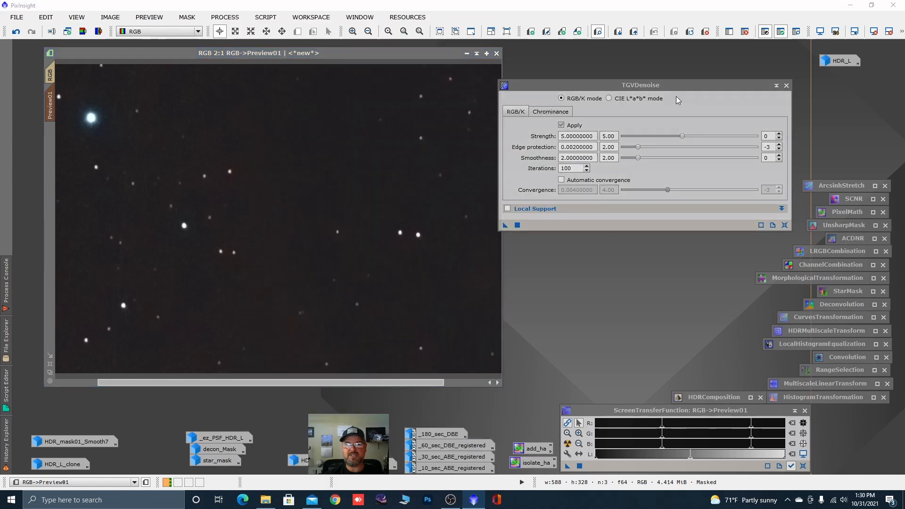
left_click_drag(671, 89, 709, 84)
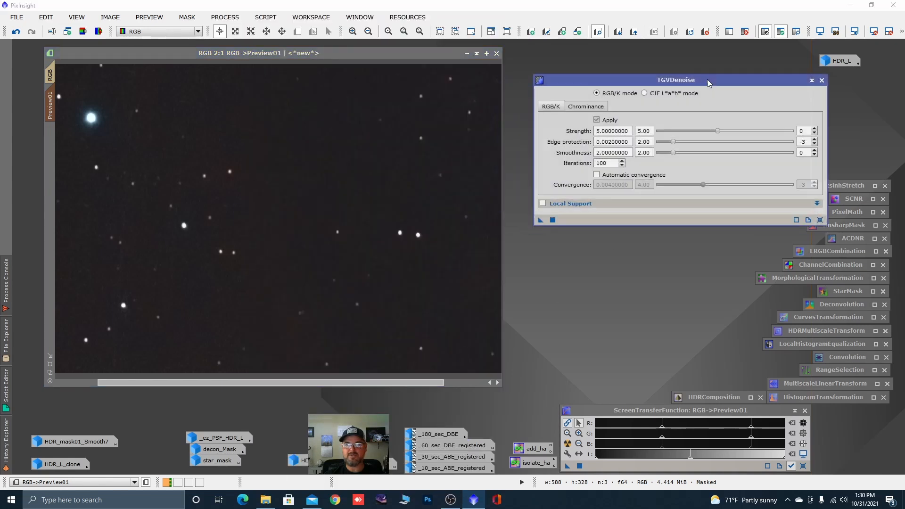
left_click(644, 94)
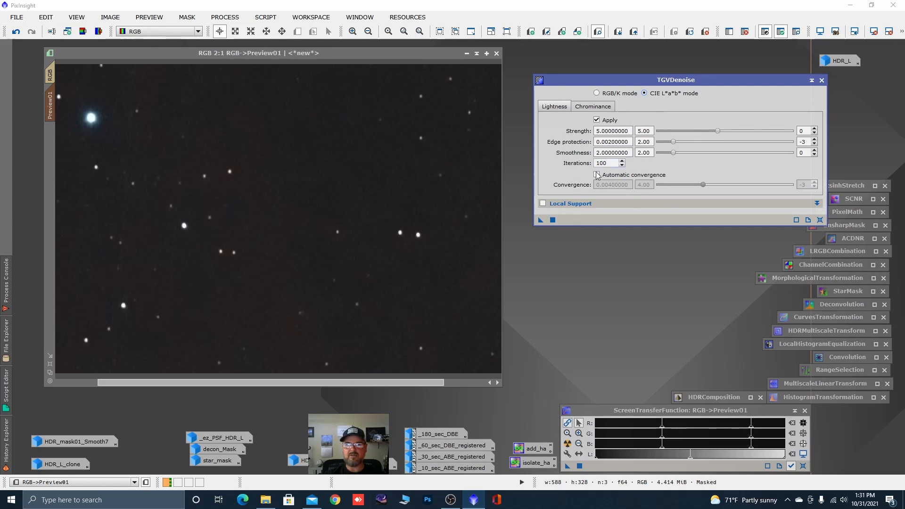
left_click_drag(541, 220, 500, 272)
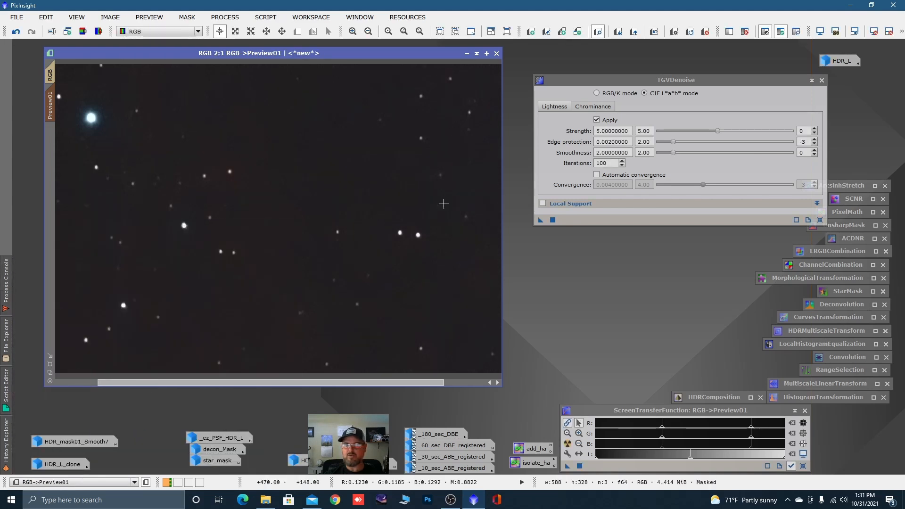
scroll(310, 201, "up", 1)
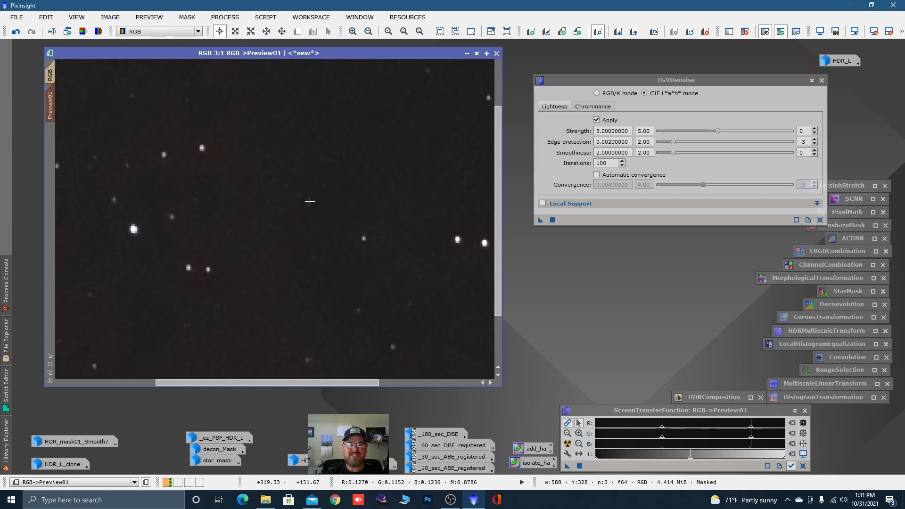
scroll(310, 202, "up", 1)
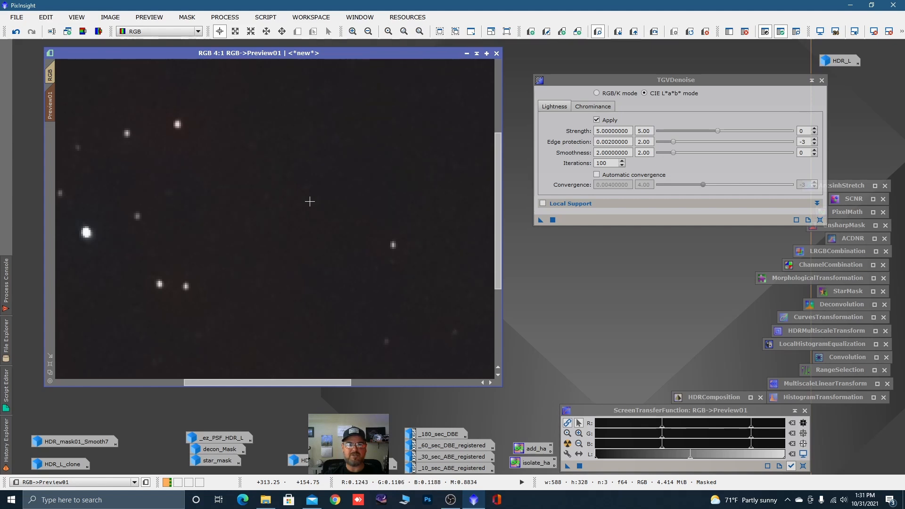
Step: Apply TGVDenoise to the full masked RGB image and iconize the process above ArcsinhStretch
left_click(50, 74)
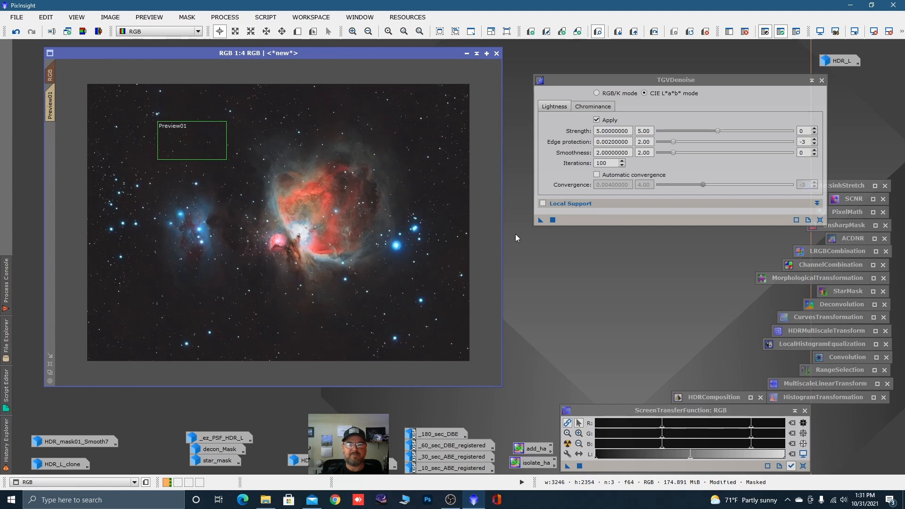
left_click_drag(540, 222, 439, 193)
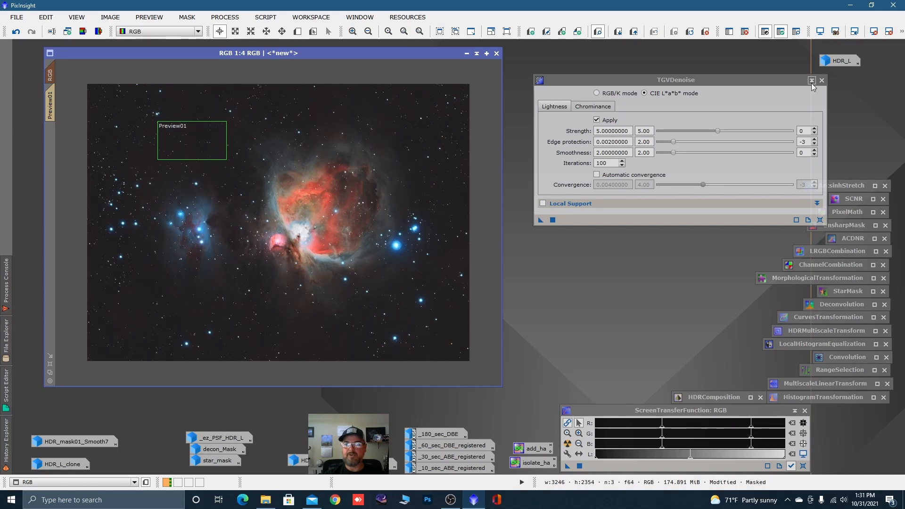
left_click(812, 80)
left_click_drag(686, 153, 853, 175)
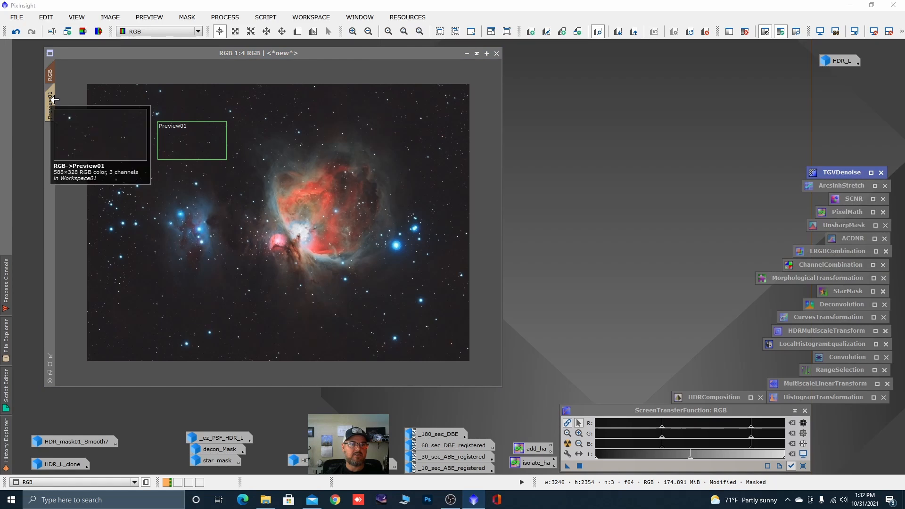
Step: Delete the background preview and remove the mask from the RGB image after checking the nebula at 1:1
right_click(50, 100)
left_click(84, 189)
scroll(284, 226, "up", 3)
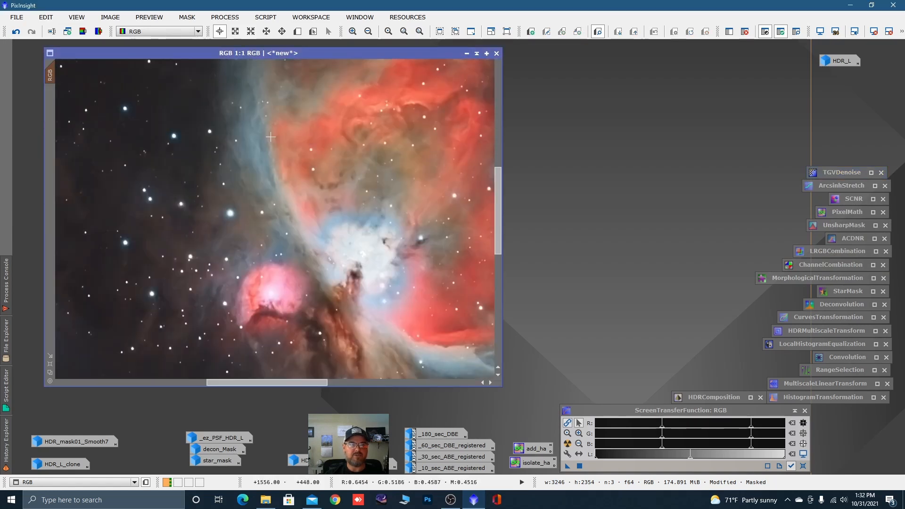
left_click_drag(213, 159, 389, 230)
left_click_drag(272, 182, 392, 152)
left_click_drag(313, 182, 376, 307)
key("alt+r")
scroll(303, 220, "down", 3)
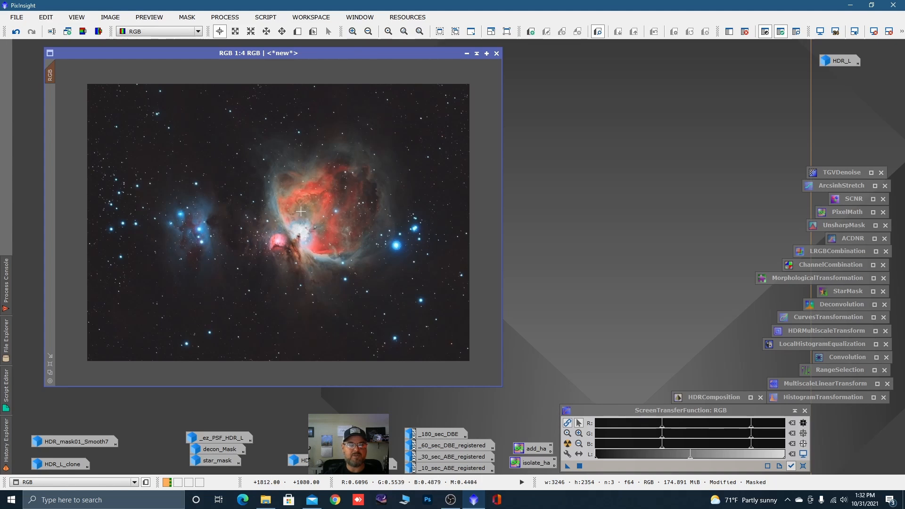
right_click(302, 213)
mouse_move(424, 317)
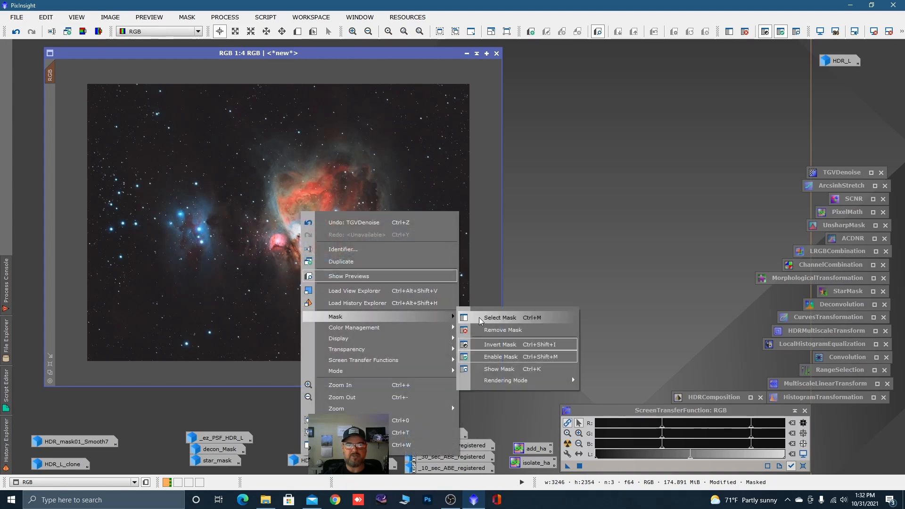
left_click(495, 331)
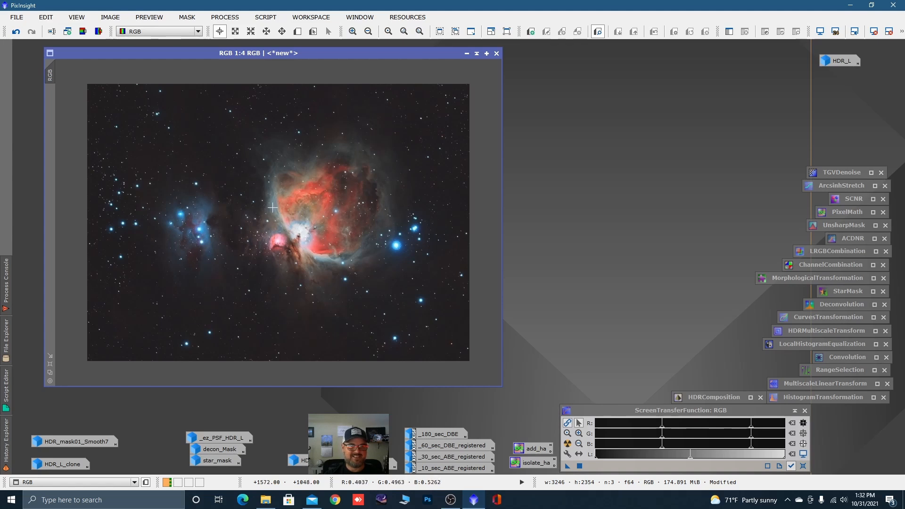
Step: Examine the unmasked RGB image around the nebula core, the surrounding dust and the small blue nebula at several magnifications
scroll(273, 207, "up", 2)
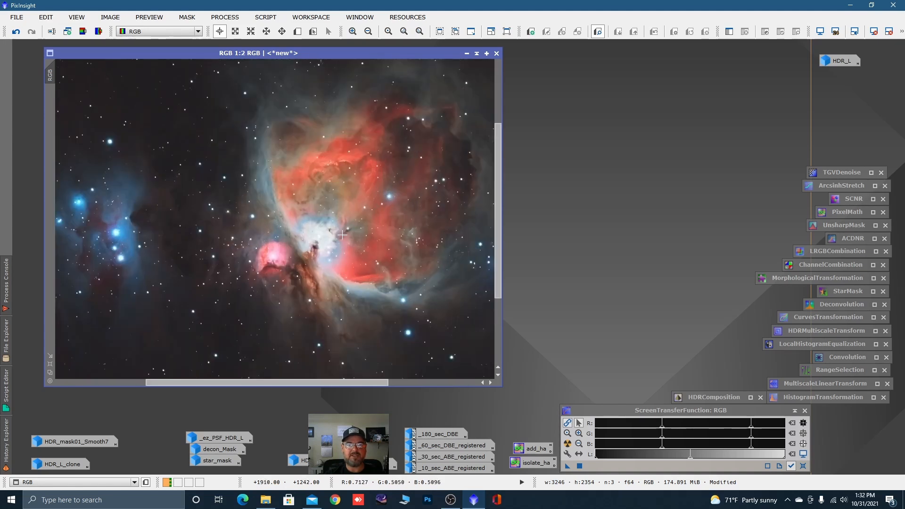
key("alt+p")
left_click_drag(391, 282, 340, 242)
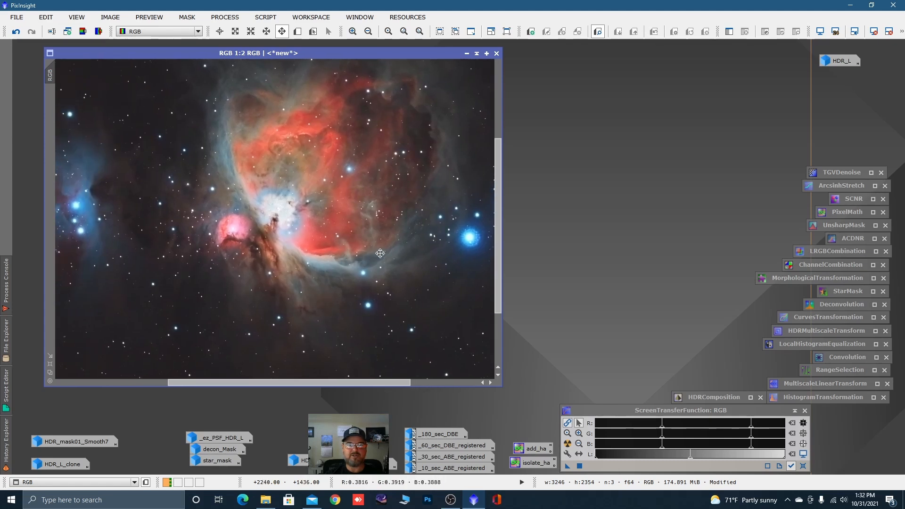
left_click_drag(370, 228, 417, 229)
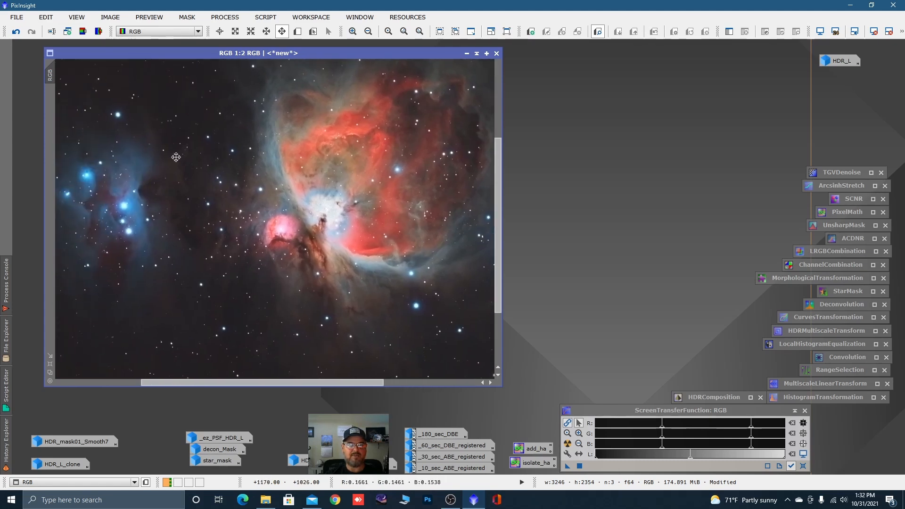
scroll(292, 228, "down", 1)
scroll(292, 229, "down", 1)
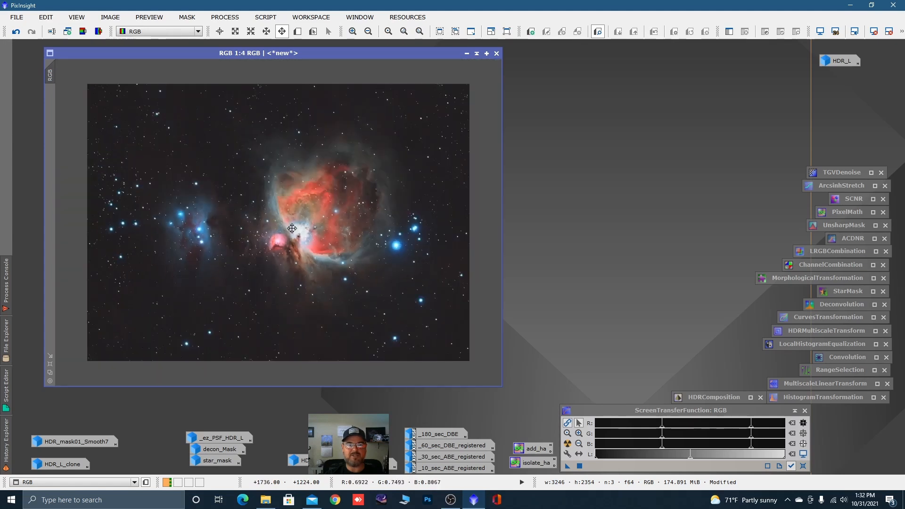
scroll(327, 229, "up", 1)
key("space")
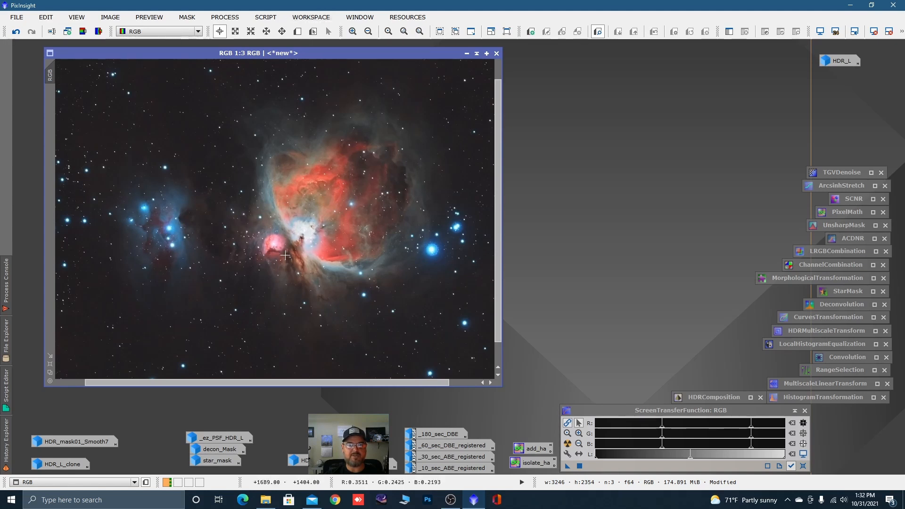
scroll(295, 229, "down", 1)
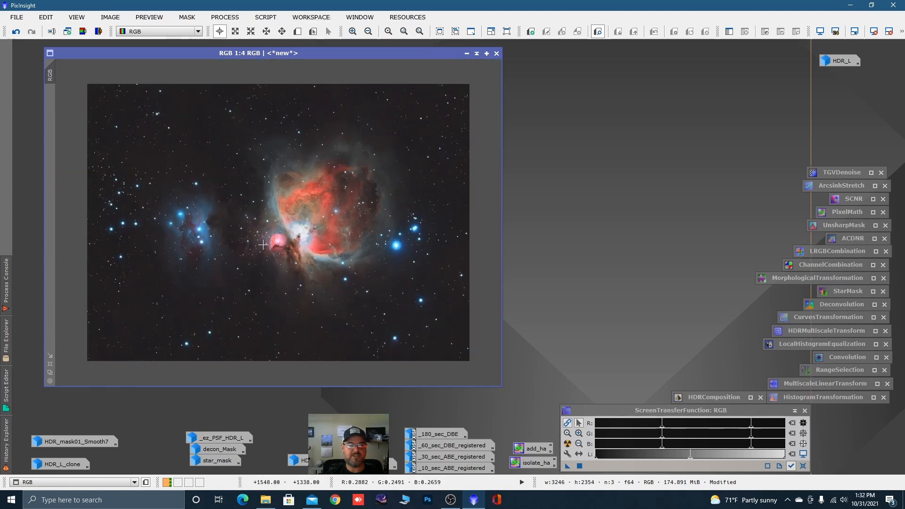